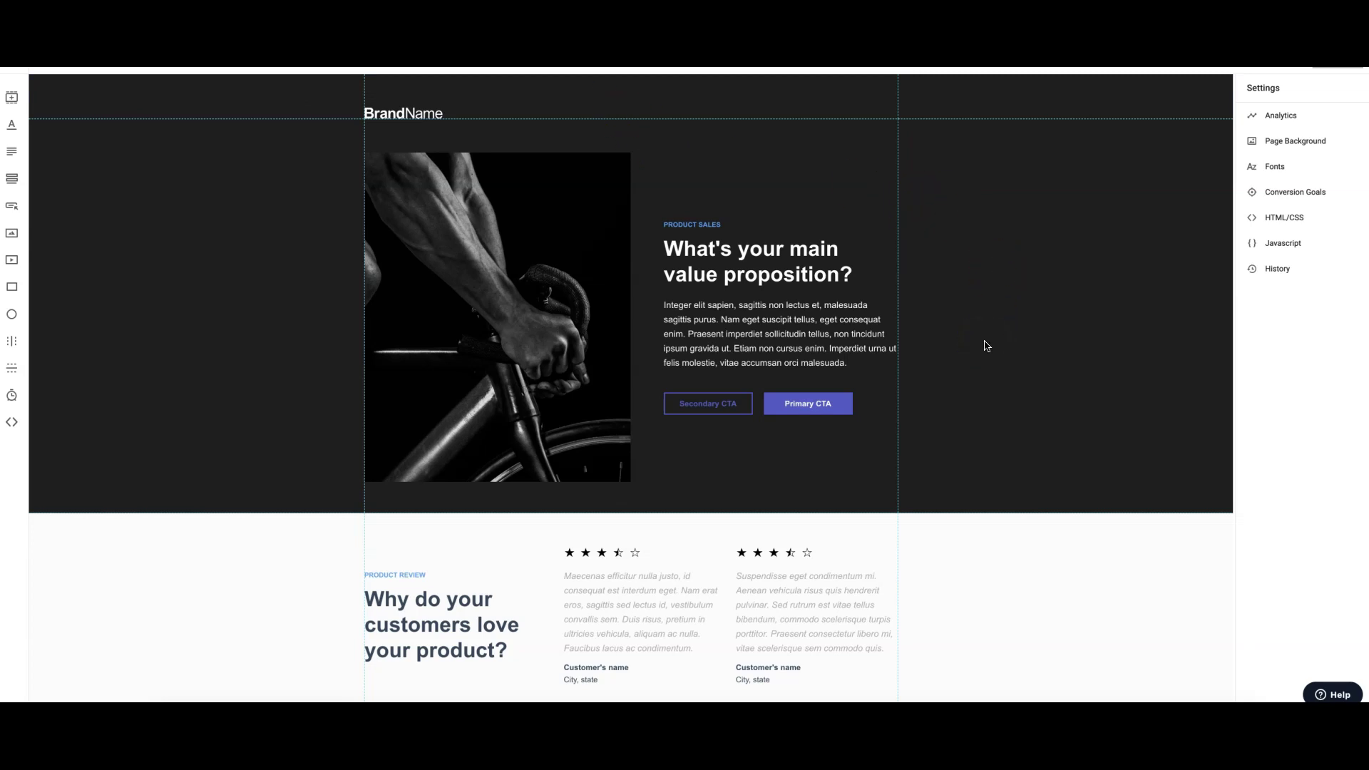
Move the BrandName logo higher in the header and shorten the header block to fit closely beneath it
{"action": "left_click", "coordinate": [990, 315]}
{"action": "left_click_drag", "start_coordinate": [407, 114], "coordinate": [394, 94]}
{"action": "left_click", "coordinate": [653, 128]}
{"action": "left_click_drag", "start_coordinate": [672, 118], "coordinate": [670, 106]}
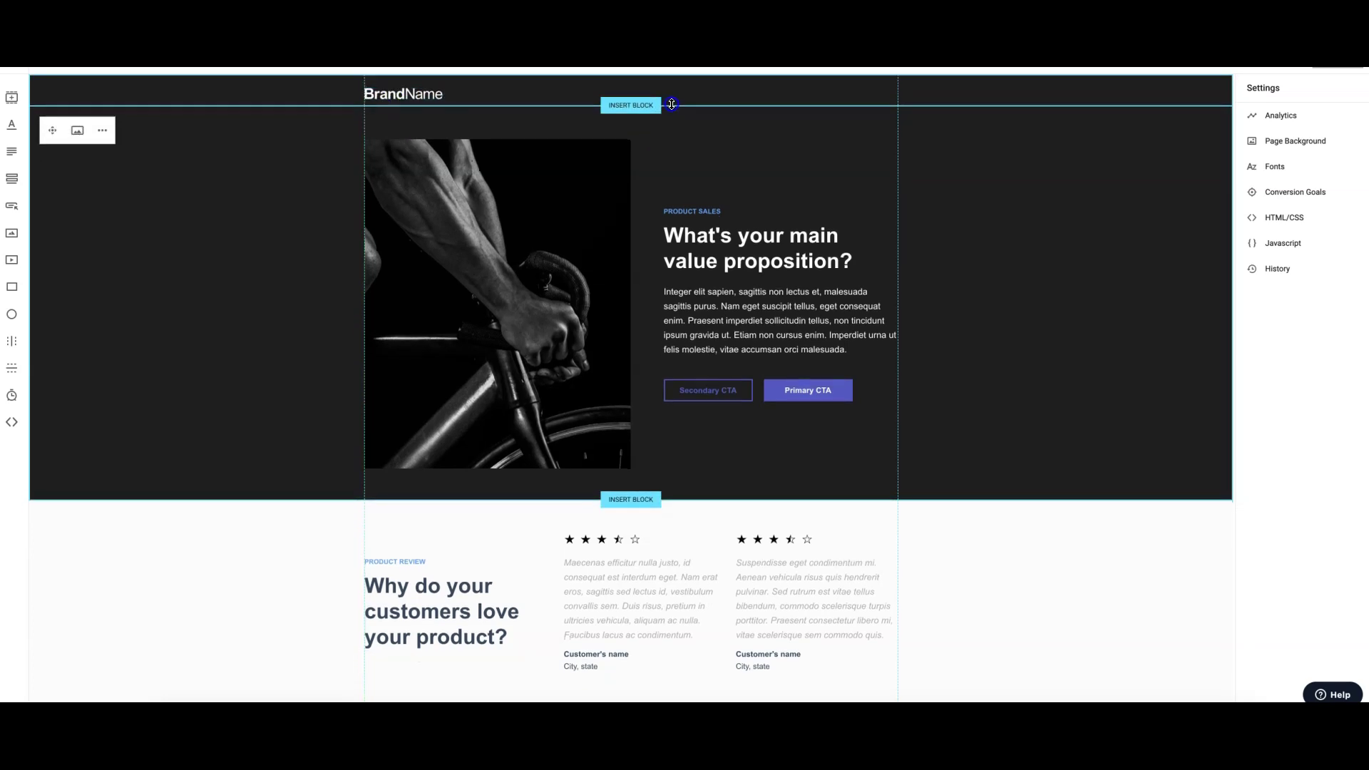
{"action": "left_click", "coordinate": [499, 255]}
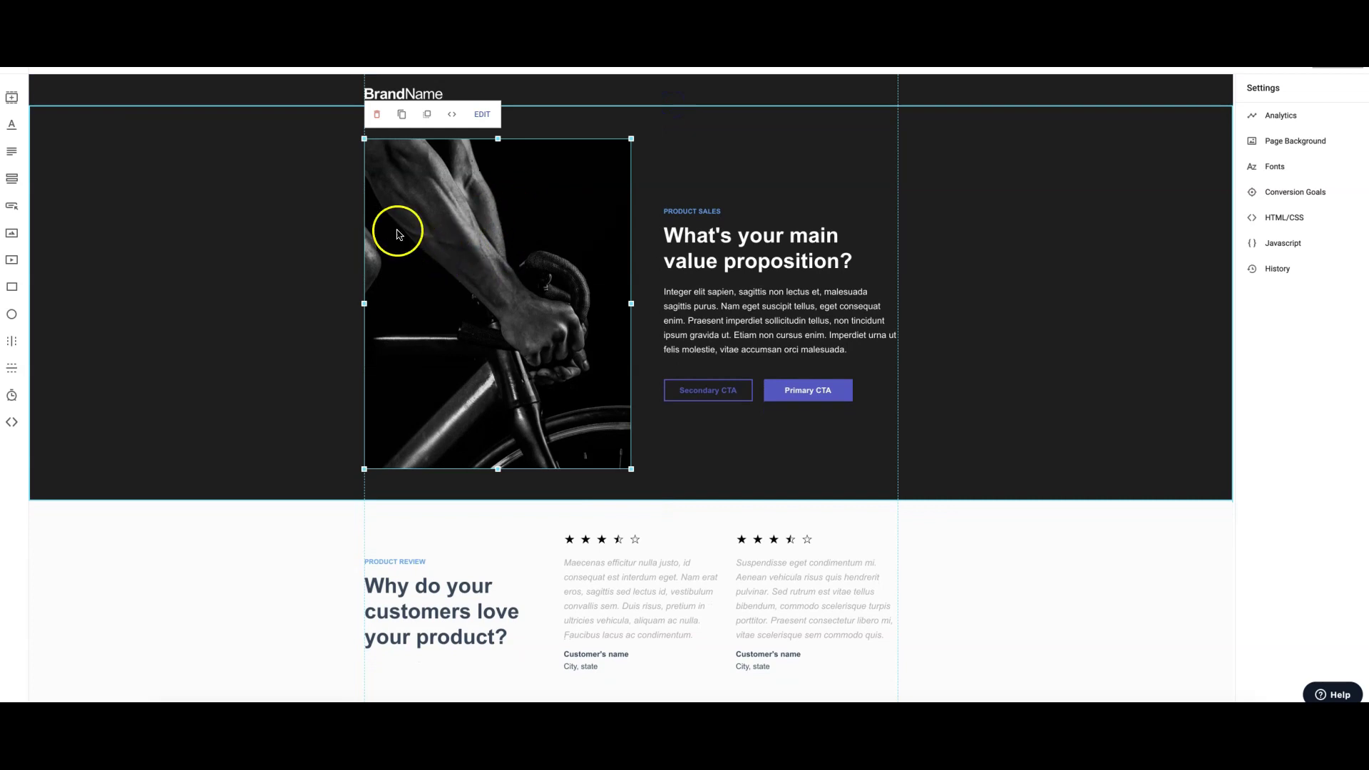
{"action": "left_click", "coordinate": [288, 219]}
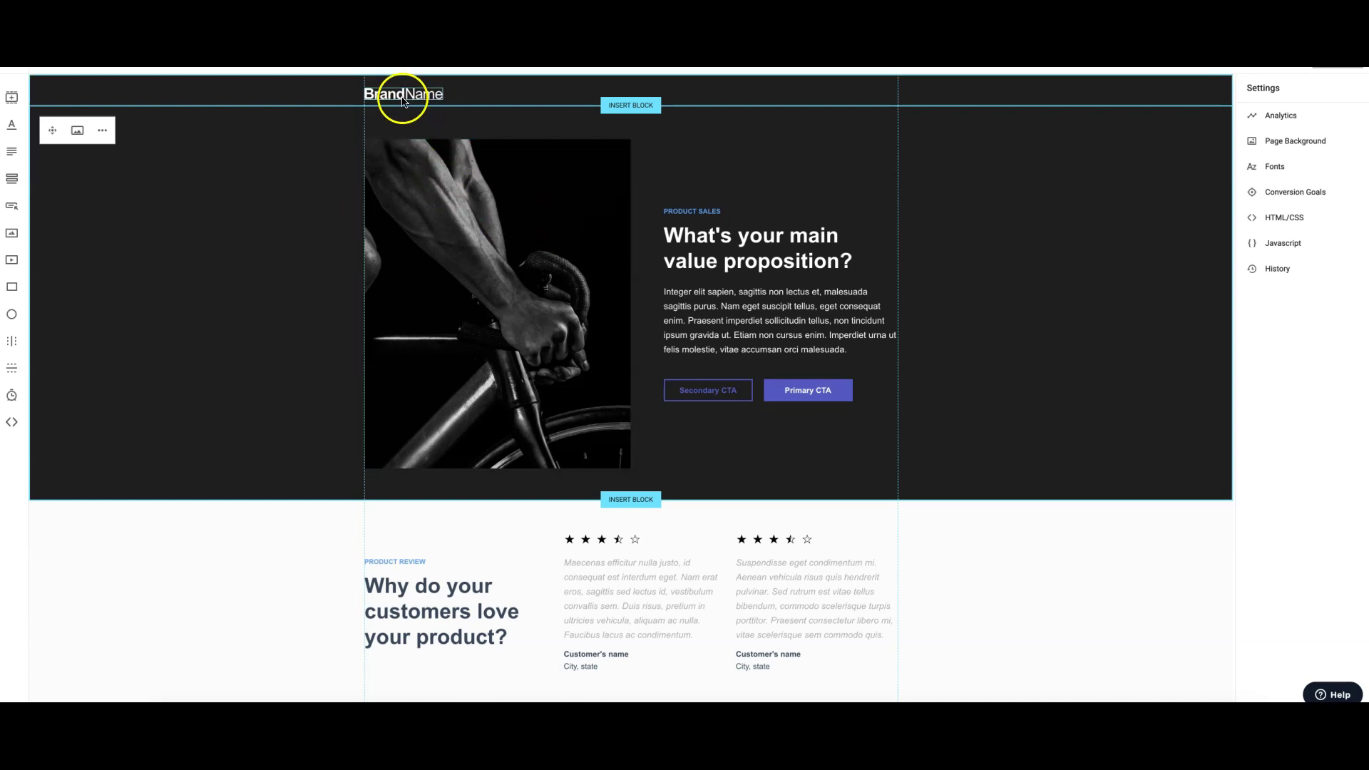
{"action": "left_click", "coordinate": [504, 215]}
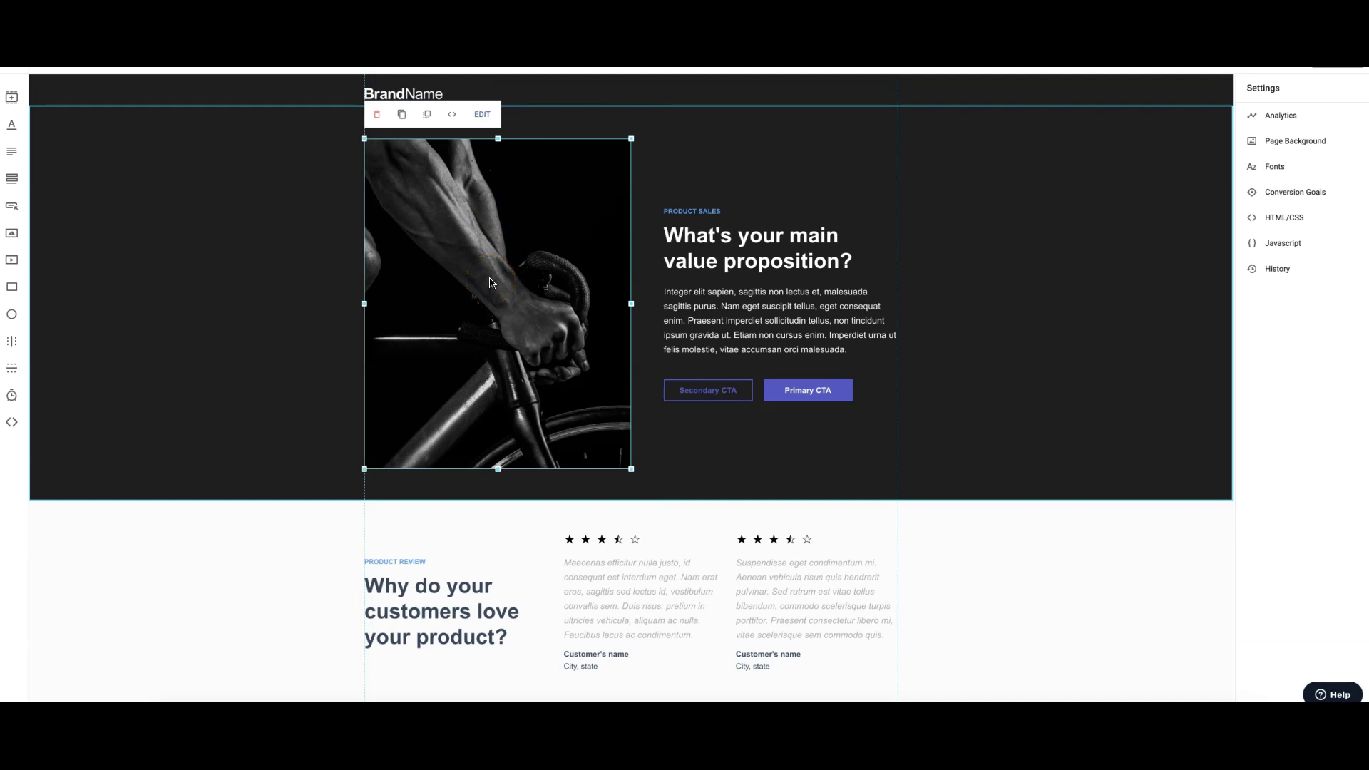
{"action": "mouse_move", "coordinate": [490, 283]}
{"action": "left_mouse_down"}
{"action": "mouse_move", "coordinate": [541, 285]}
{"action": "mouse_move", "coordinate": [513, 303]}
{"action": "mouse_move", "coordinate": [498, 271]}
{"action": "mouse_move", "coordinate": [486, 286]}
{"action": "left_mouse_up"}
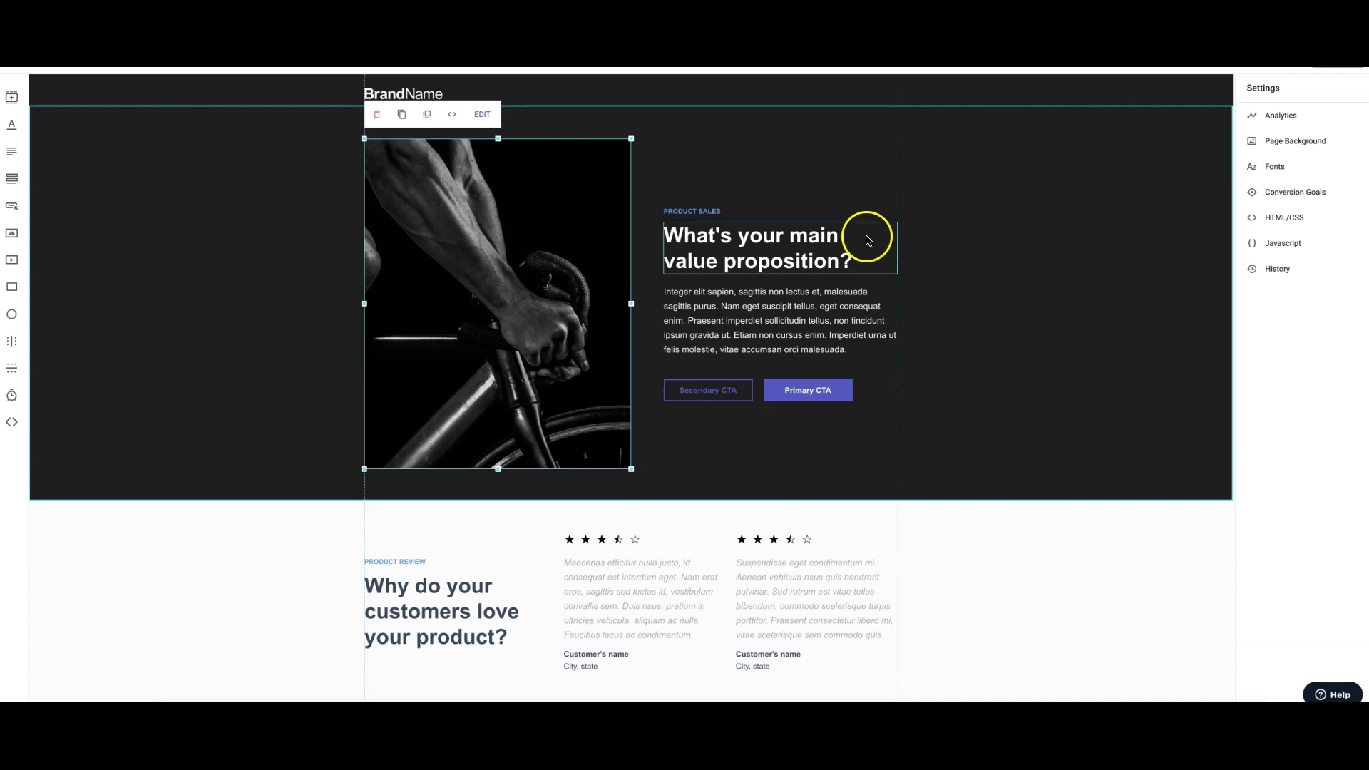
Replace the hero headline with "Have a Plumbing Issue? Our Techs Can Be On-Site This Week"
{"action": "left_click", "coordinate": [755, 254]}
{"action": "left_click", "coordinate": [754, 255]}
{"action": "triple_click", "coordinate": [755, 255]}
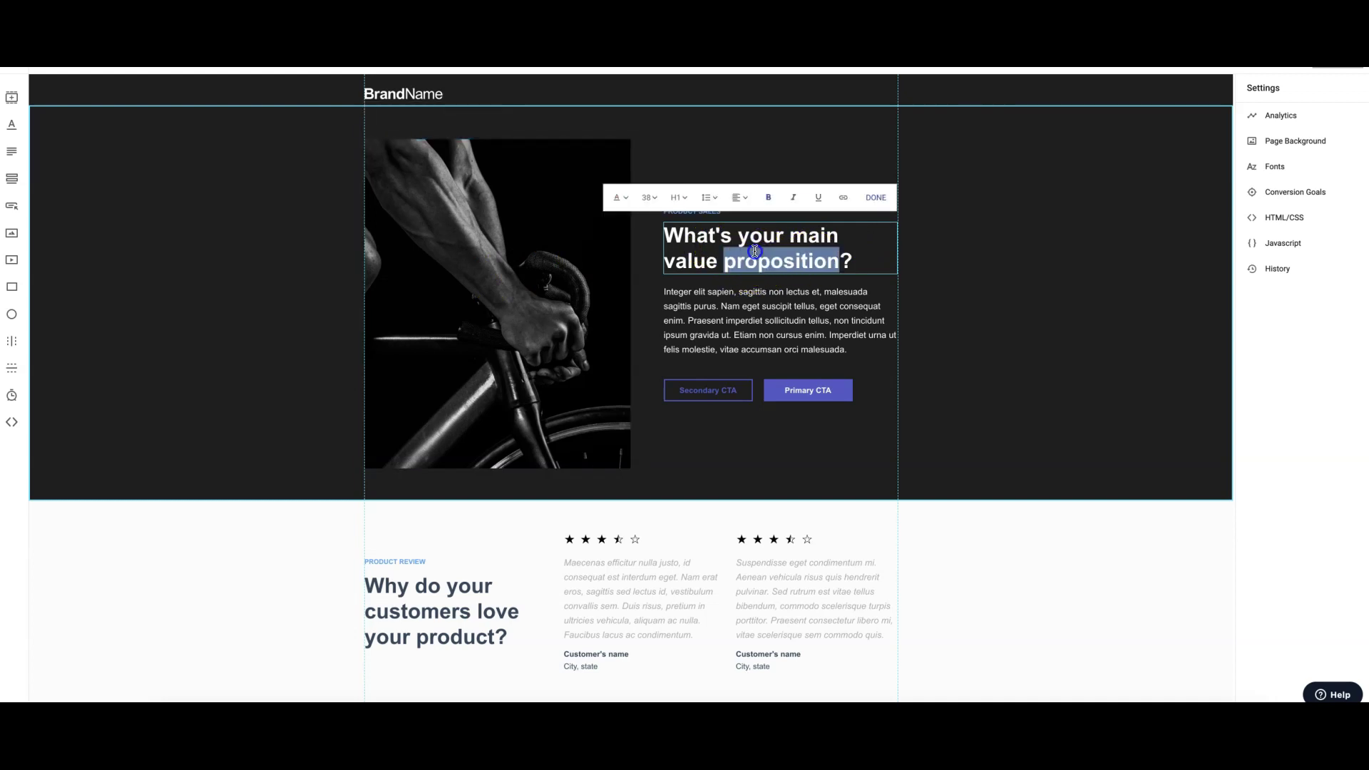
{"action": "left_click", "coordinate": [755, 251]}
{"action": "triple_click", "coordinate": [755, 251]}
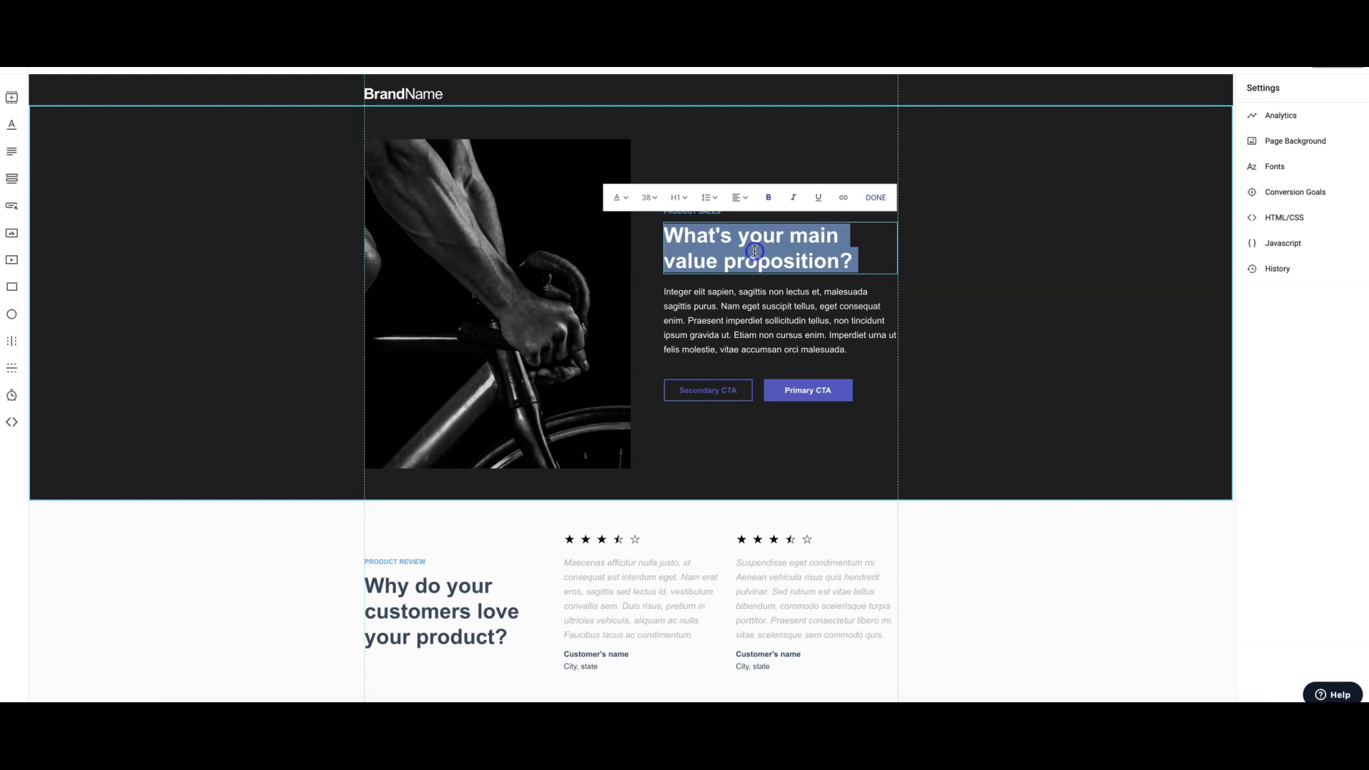
{"action": "type", "text": "Hav"}
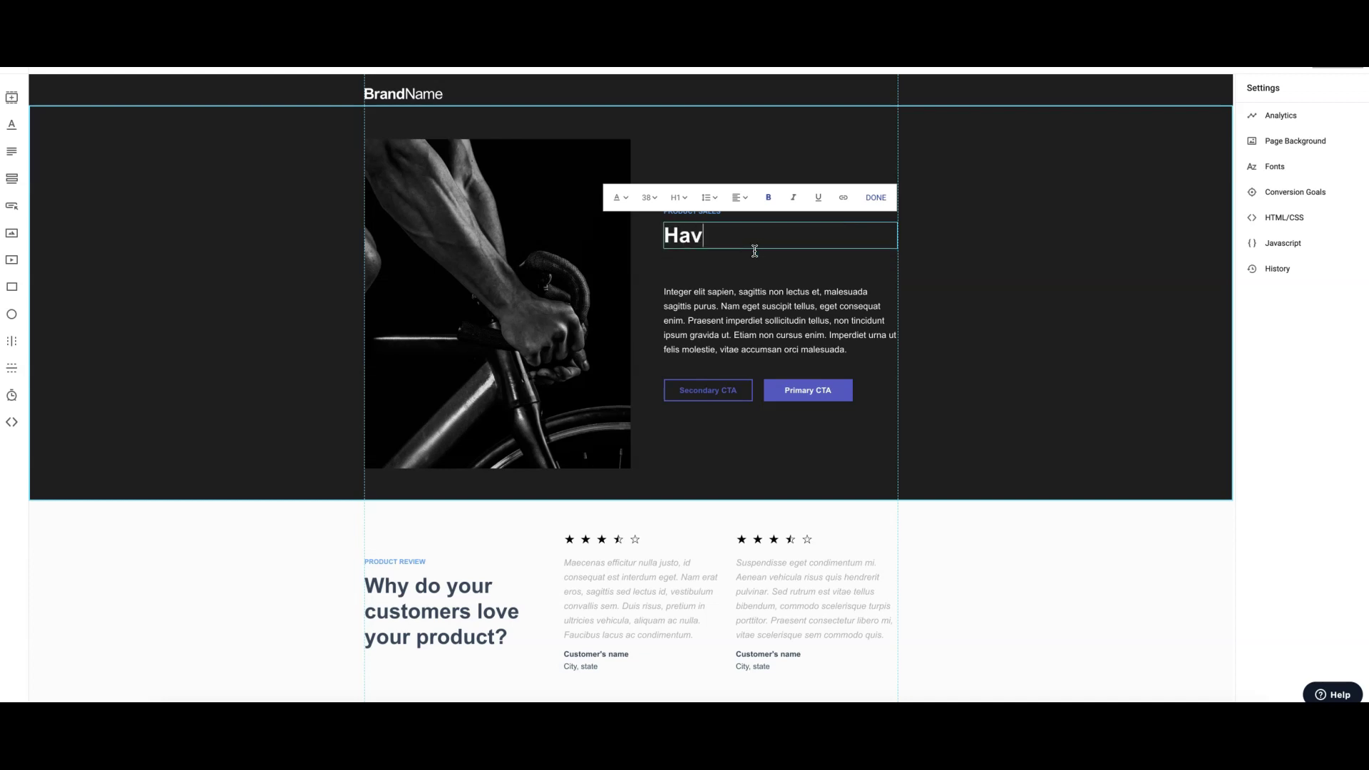
{"action": "type", "text": "e a Plumbin"}
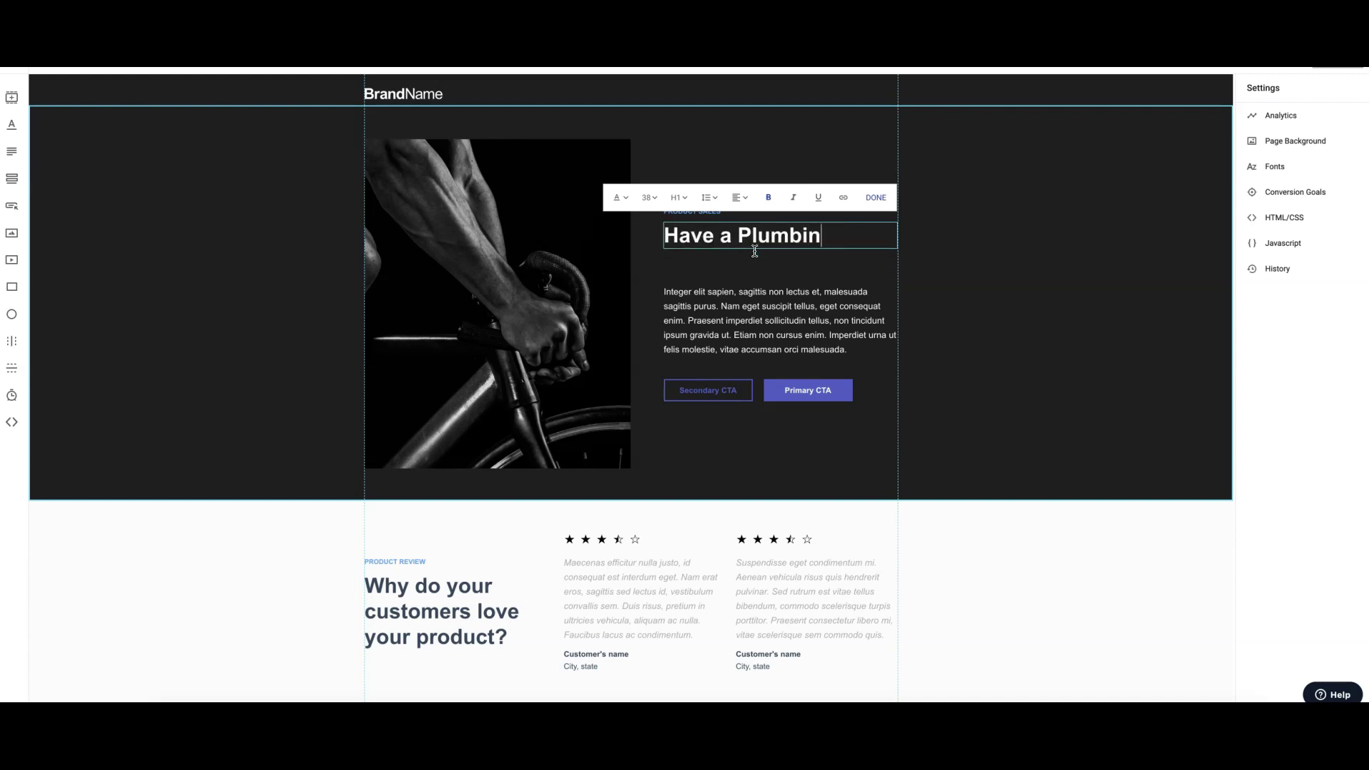
{"action": "type", "text": "g Issue?"}
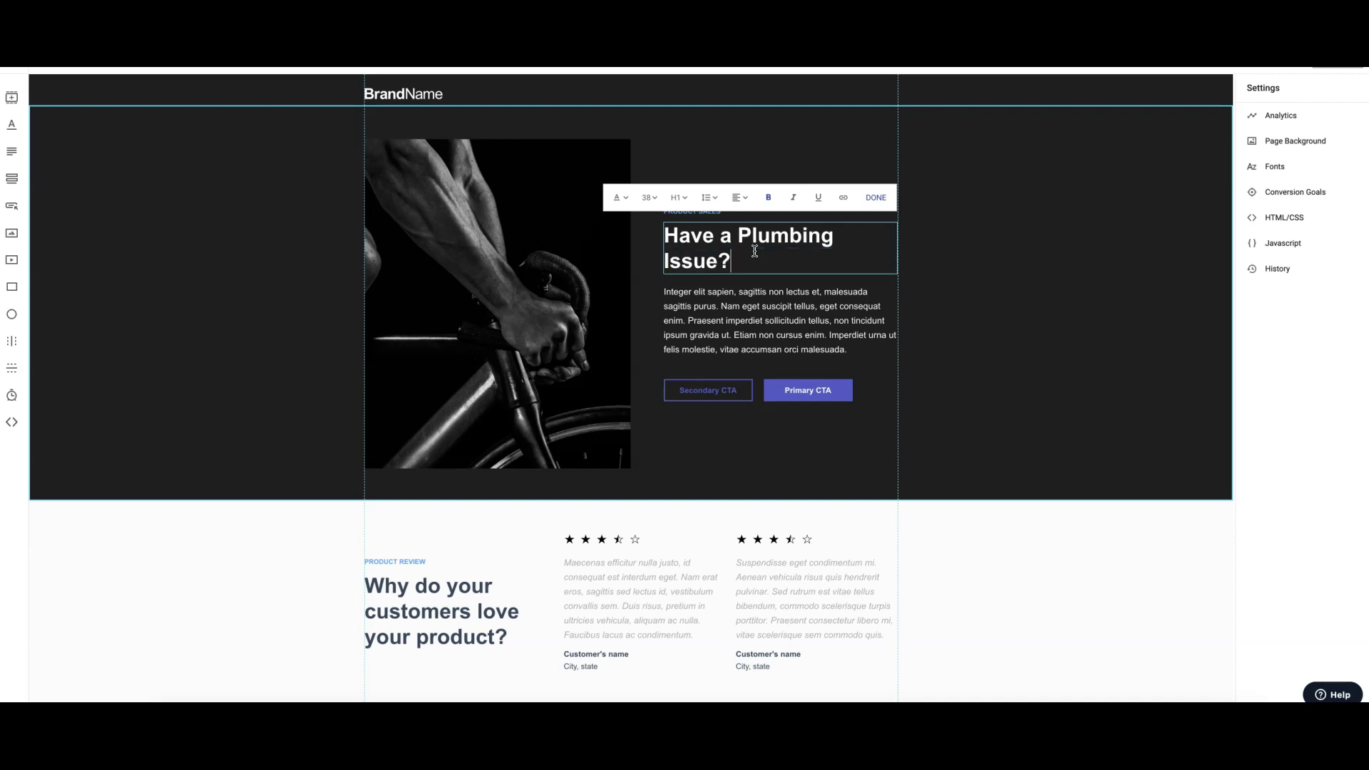
{"action": "type", "text": " Our Techs Can "}
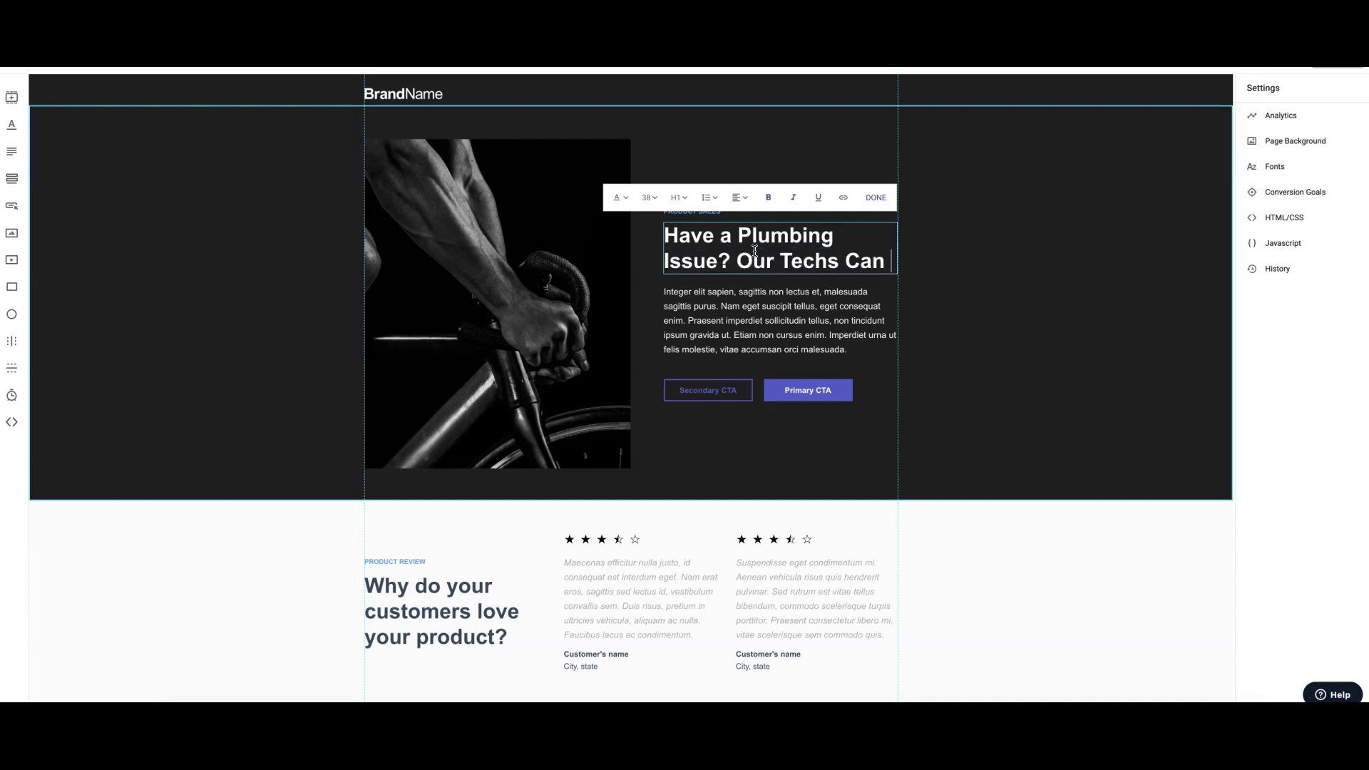
{"action": "type", "text": "Be On-S"}
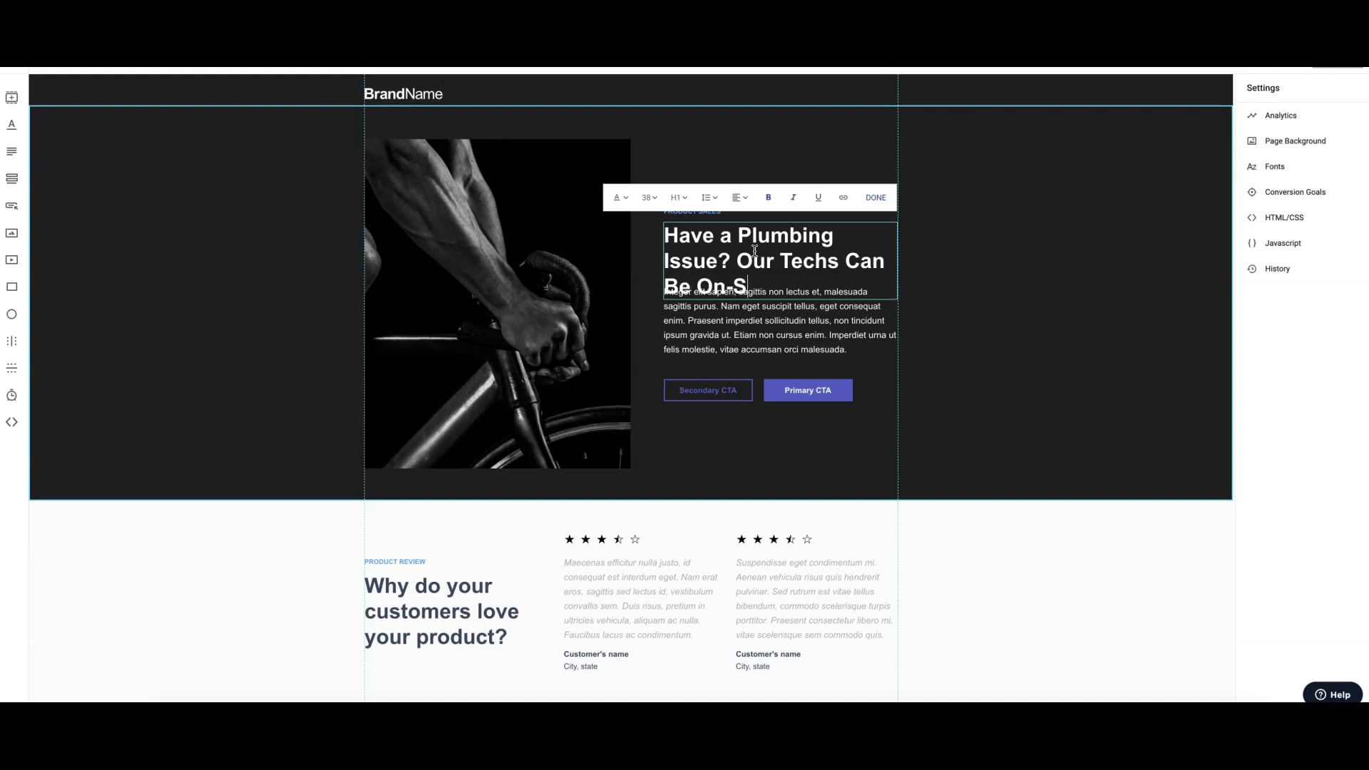
{"action": "type", "text": "ite This Week"}
{"action": "left_click", "coordinate": [972, 250]}
Delete the "PRODUCT SALES" label above the headline and move the headline up clear of the paragraph
{"action": "left_click", "coordinate": [711, 212]}
{"action": "left_click", "coordinate": [676, 181]}
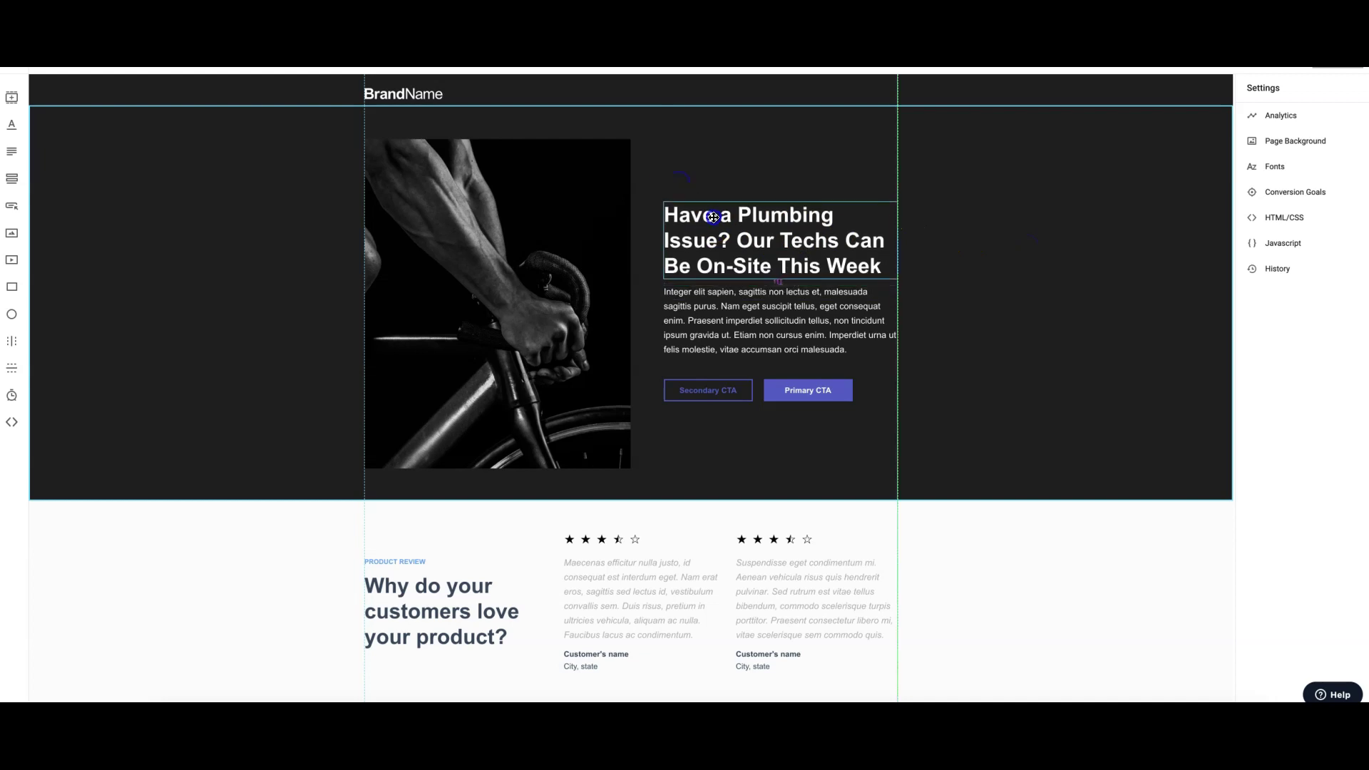
{"action": "left_click", "coordinate": [925, 198]}
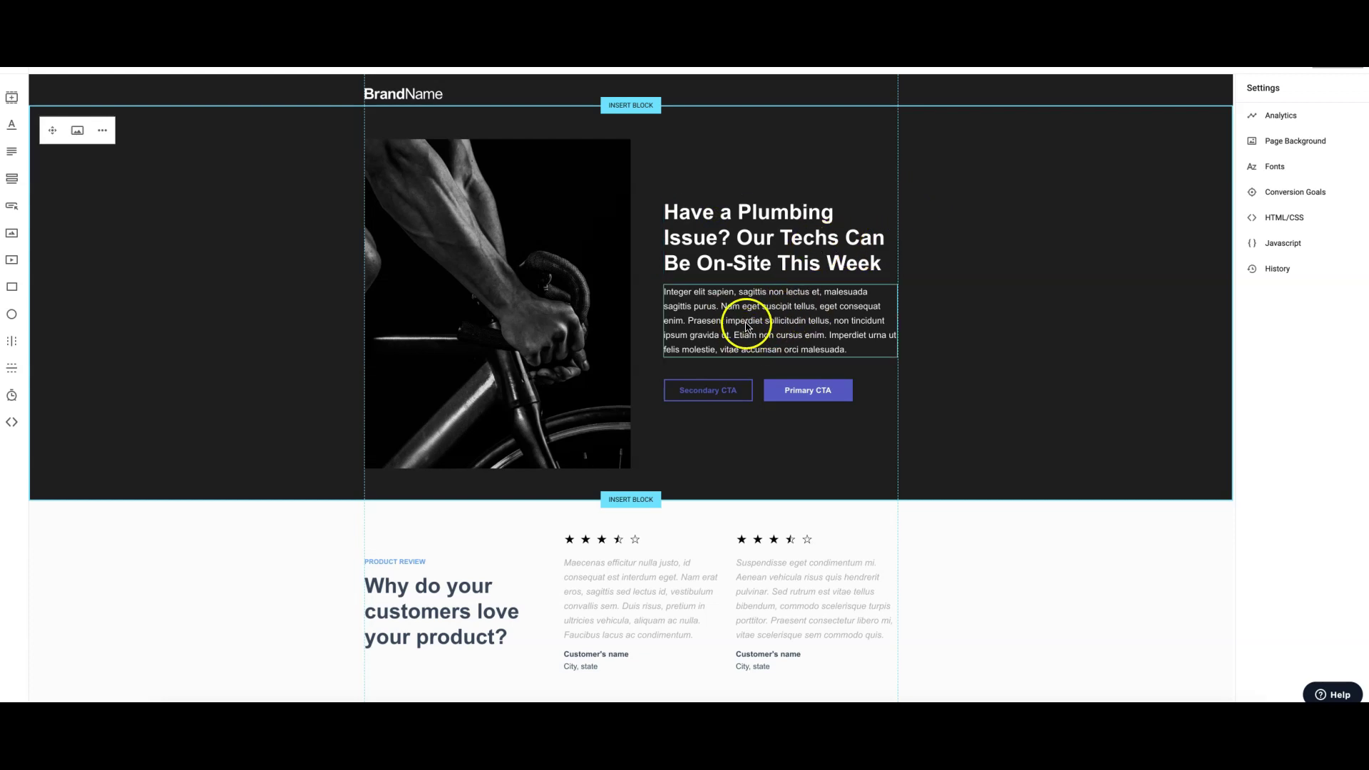
Replace the placeholder paragraph under the headline with "We can help with: drains, pipes, water heaters, etc, etc, etc"
{"action": "left_click", "coordinate": [676, 299]}
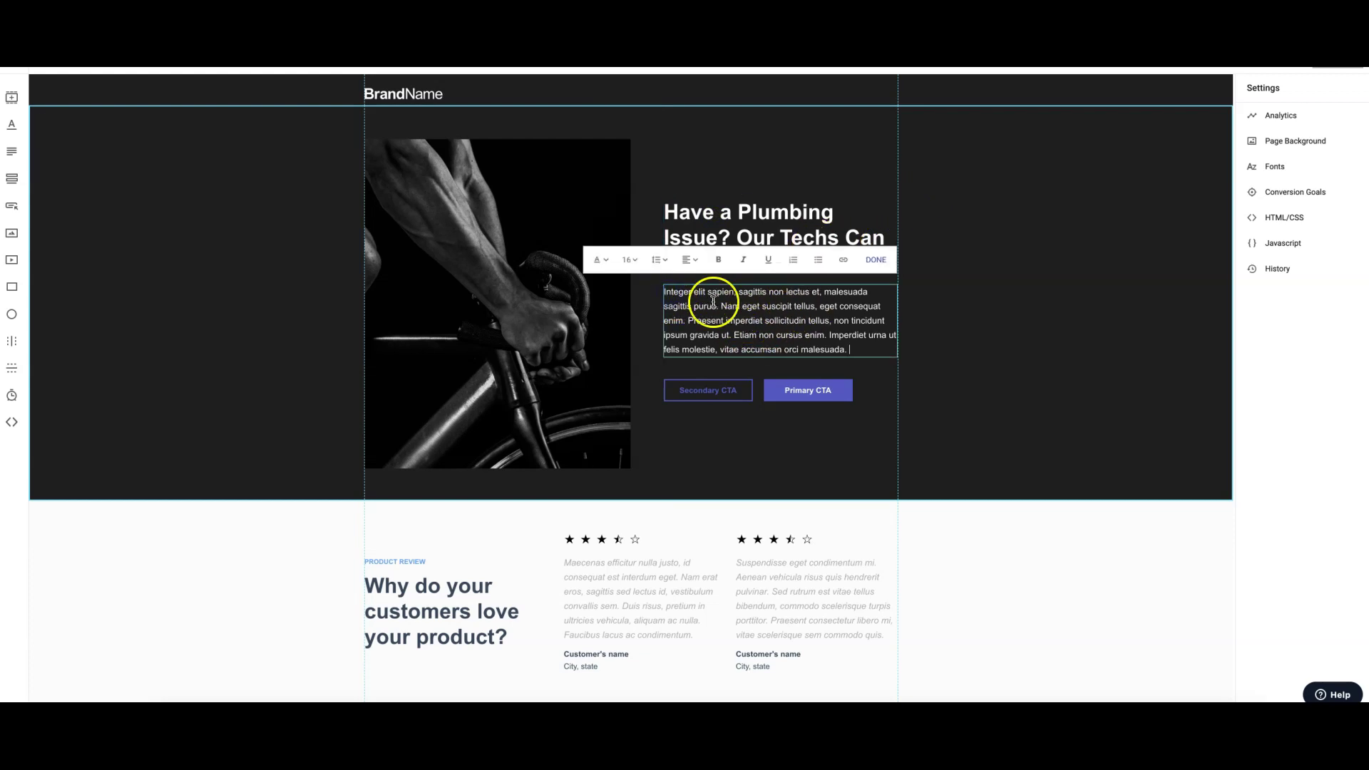
{"action": "left_click_drag", "start_coordinate": [664, 292], "coordinate": [848, 347]}
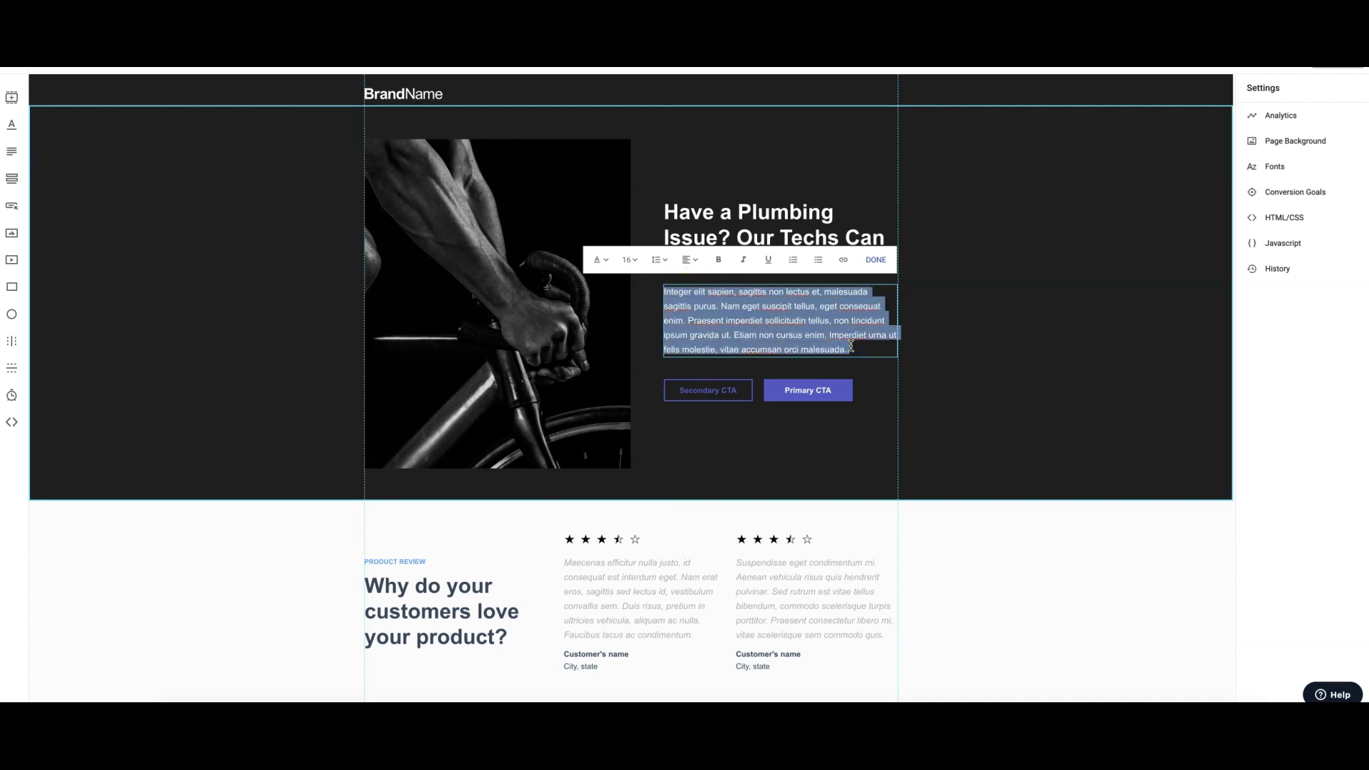
{"action": "type", "text": "We can help with: drains, pipes, water heaters"}
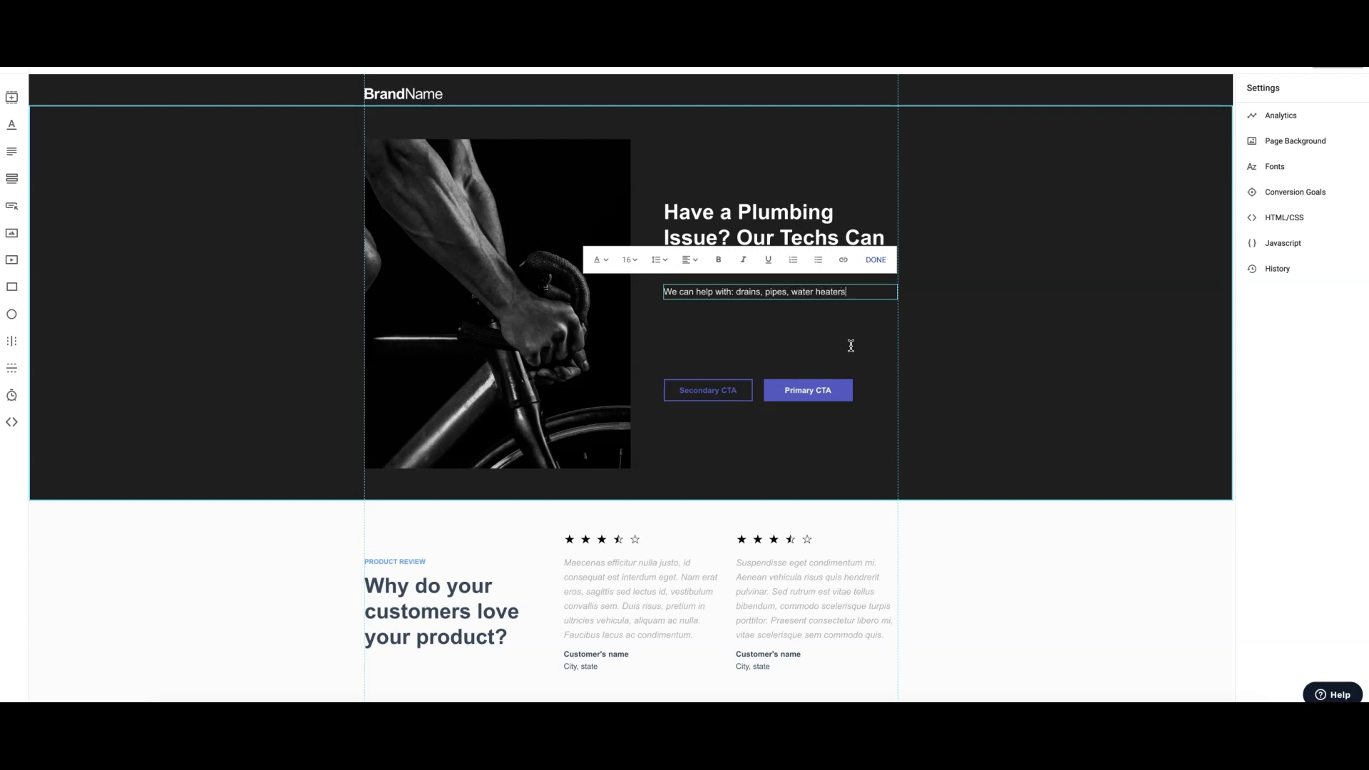
{"action": "type", "text": ", etc, etc, etc"}
{"action": "left_click", "coordinate": [766, 322]}
Set the font size of the whole paragraph under the headline to 22
{"action": "left_click", "coordinate": [730, 298]}
{"action": "key", "text": "ctrl+a"}
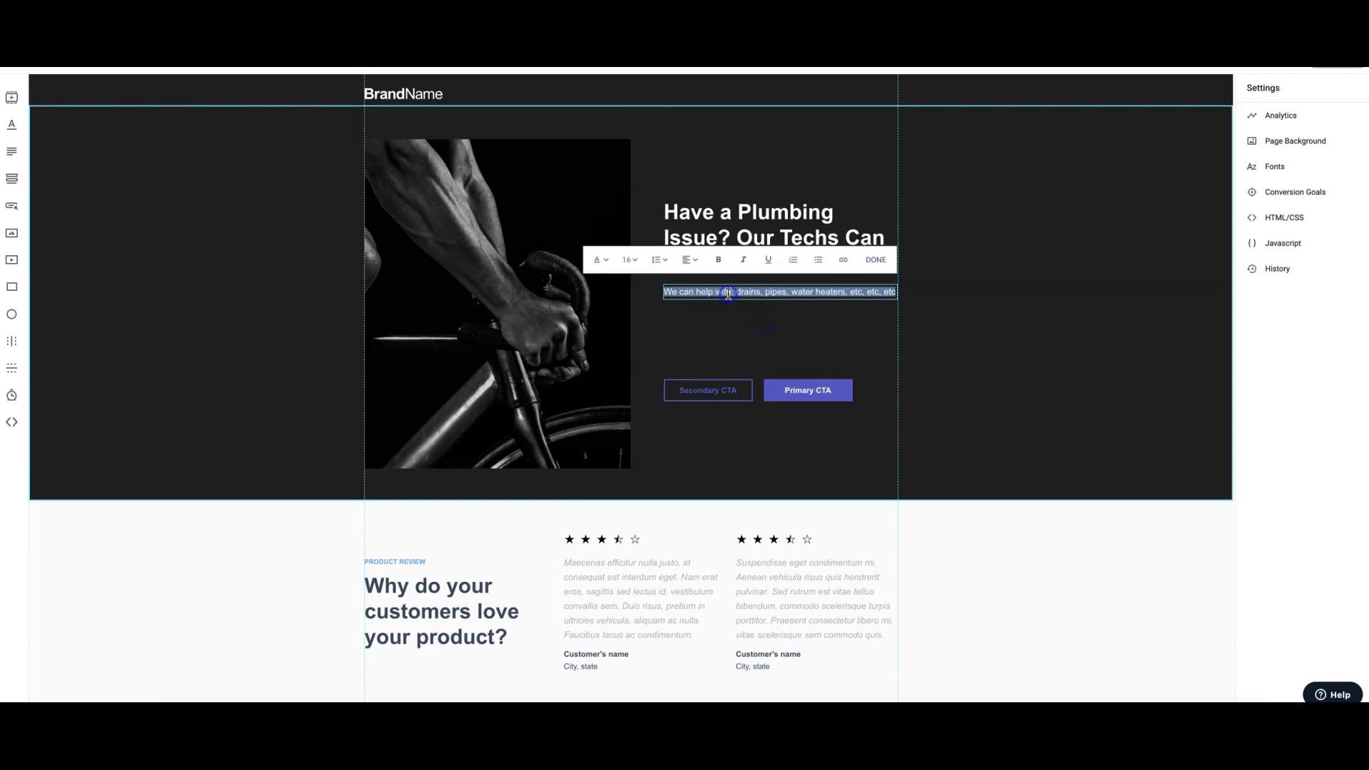
{"action": "left_click", "coordinate": [624, 260]}
{"action": "scroll", "coordinate": [627, 381], "scroll_direction": "down", "scroll_amount": 2}
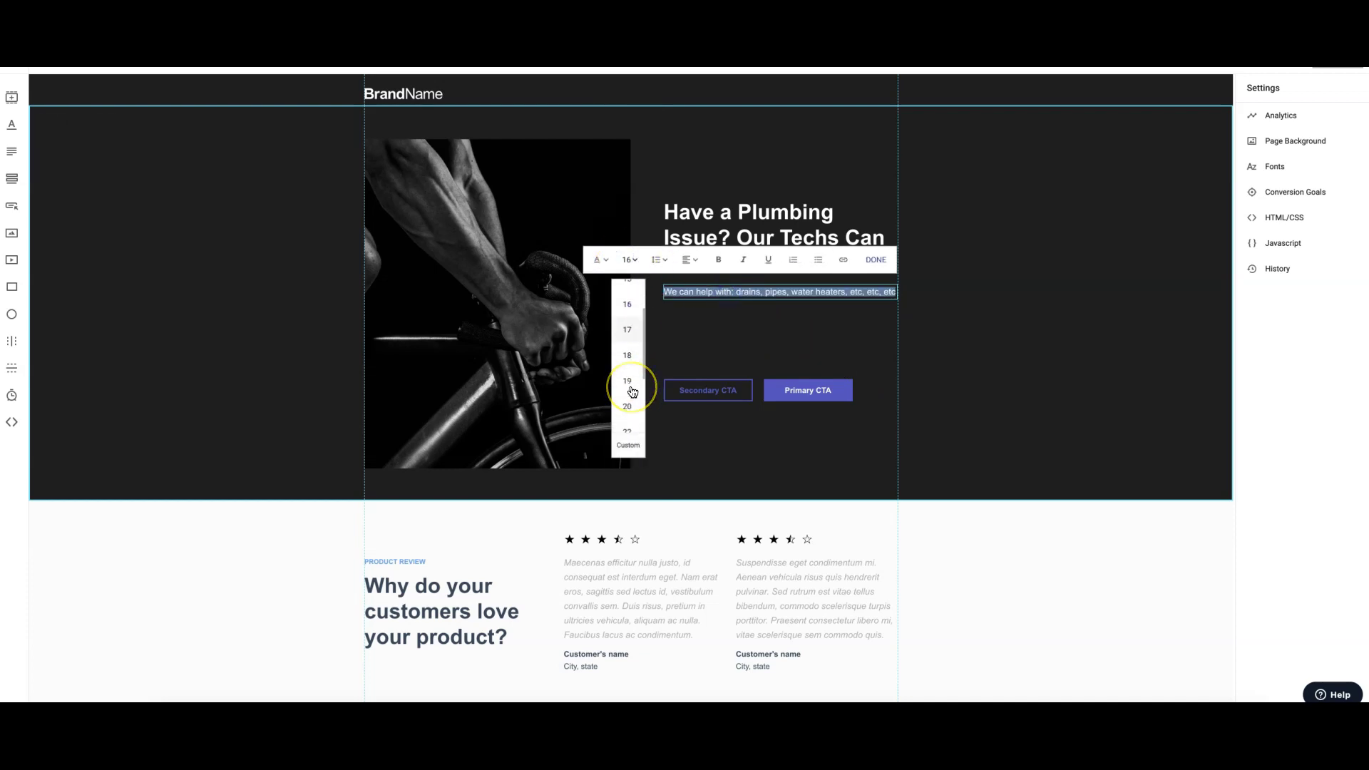
{"action": "left_click", "coordinate": [627, 407]}
{"action": "left_click", "coordinate": [735, 345]}
Capitalize the paragraph's opening words so that they read "We Can Help With:"
{"action": "left_click", "coordinate": [696, 305]}
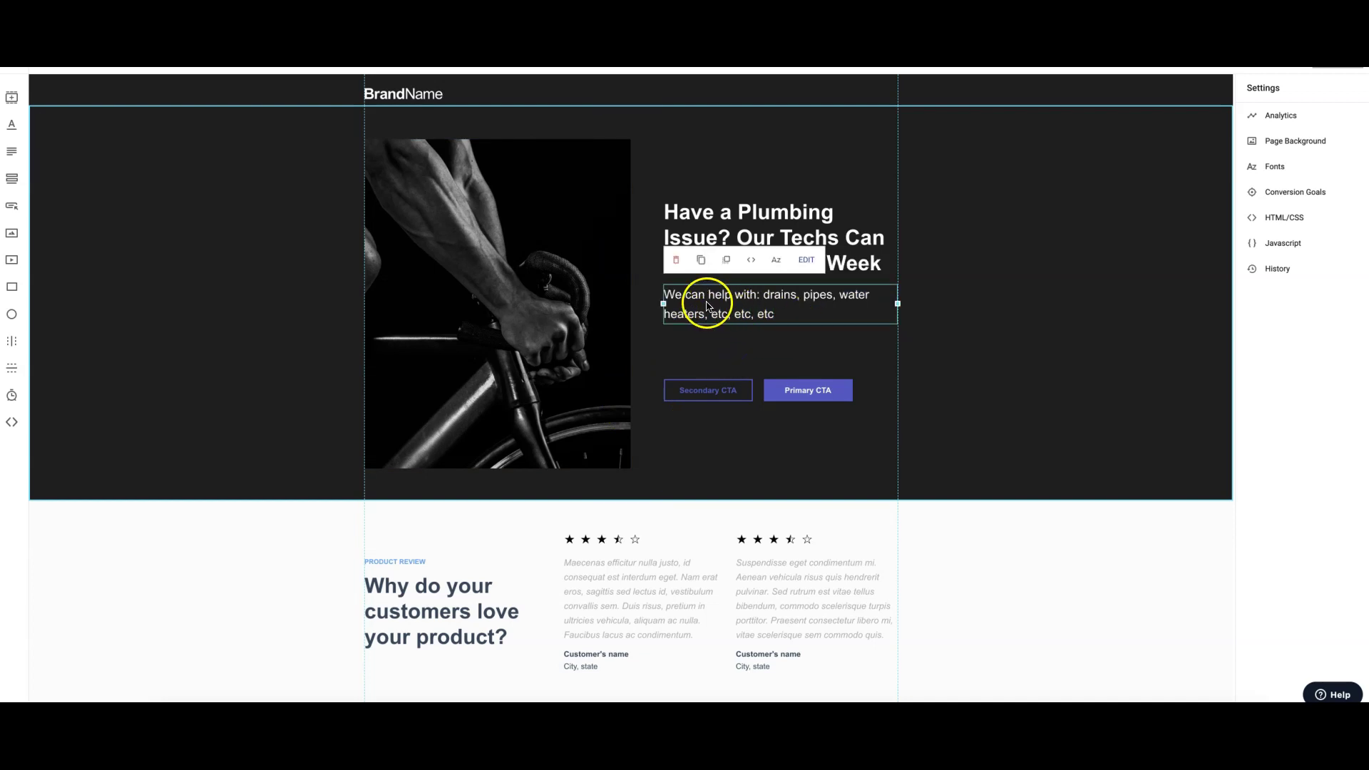
{"action": "left_click", "coordinate": [692, 293]}
{"action": "key", "text": "BackSpace"}
{"action": "type", "text": "C"}
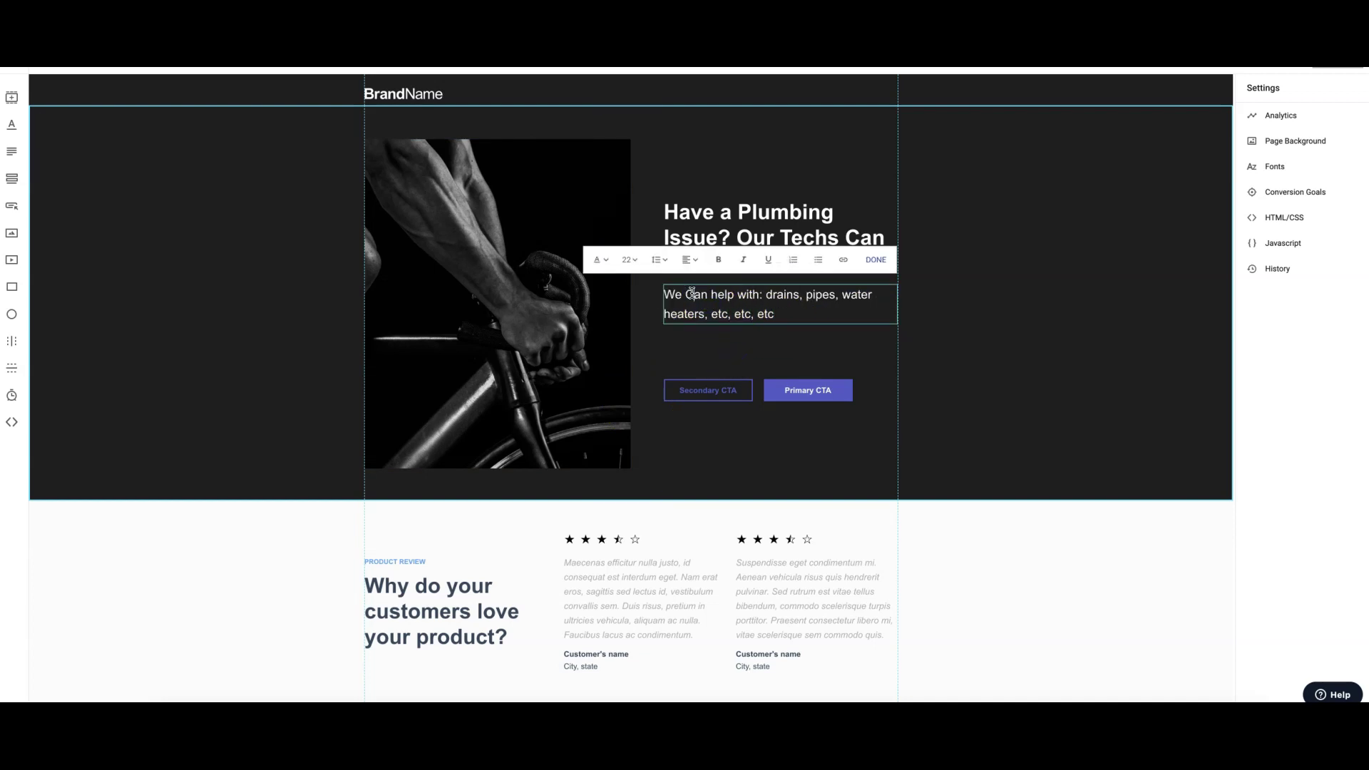
{"action": "key", "text": "BackSpace"}
{"action": "type", "text": "H"}
{"action": "key", "text": "Right"}
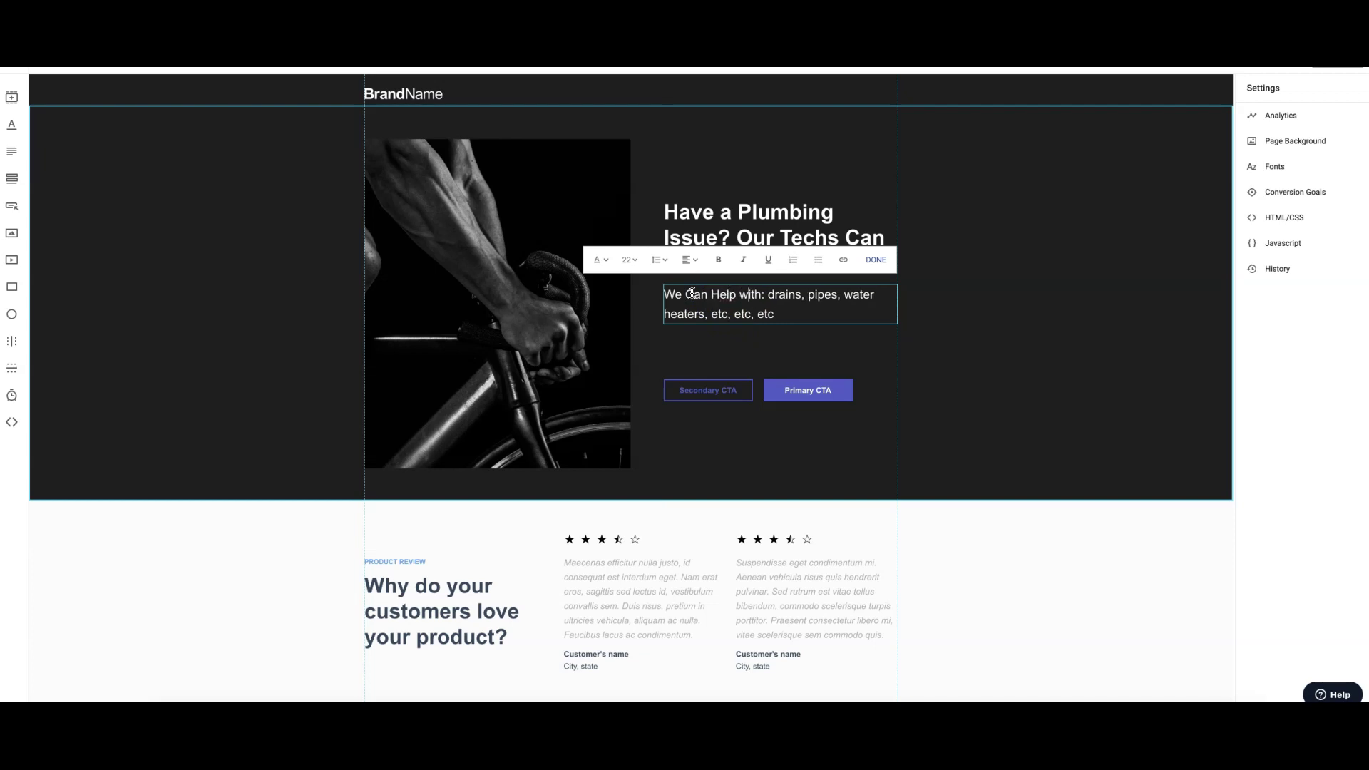
{"action": "key", "text": "BackSpace"}
{"action": "type", "text": "E"}
{"action": "key", "text": "BackSpace"}
{"action": "type", "text": "W"}
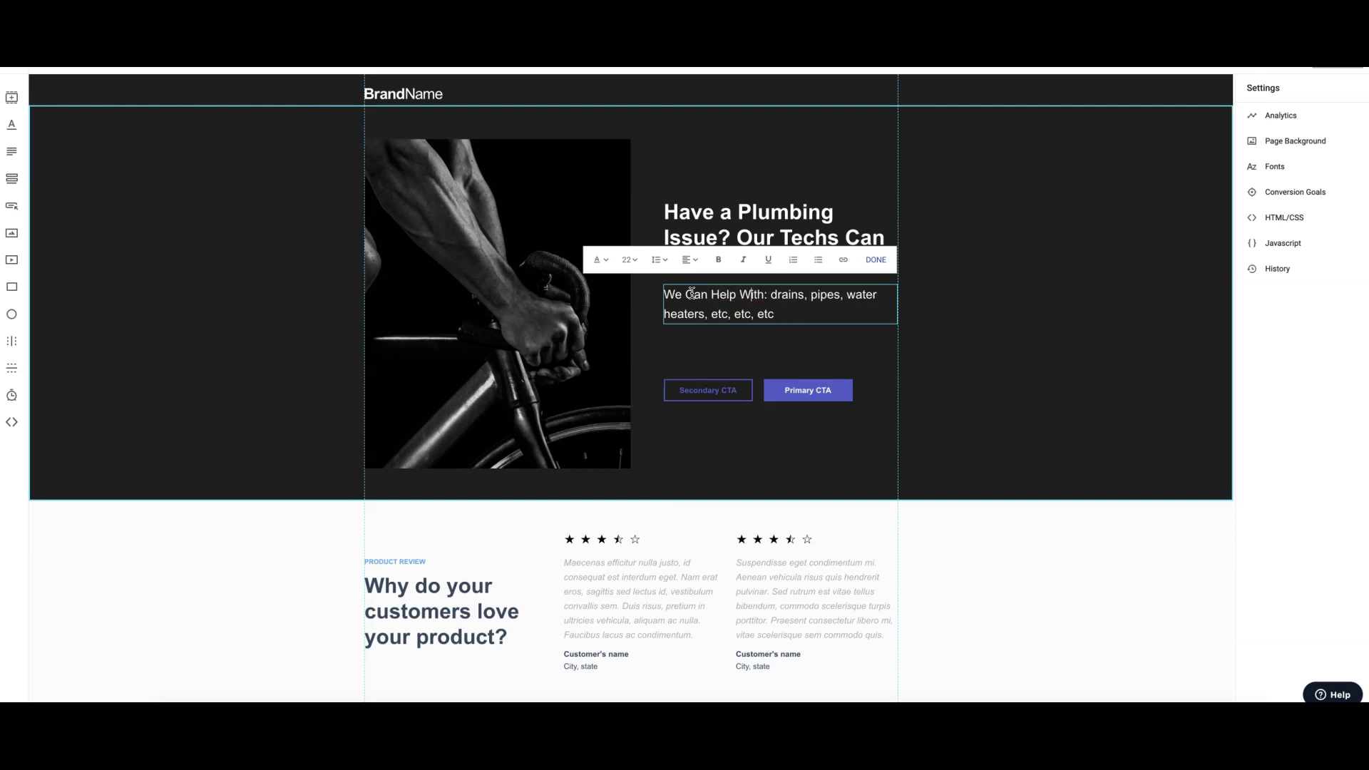
{"action": "left_click", "coordinate": [956, 305]}
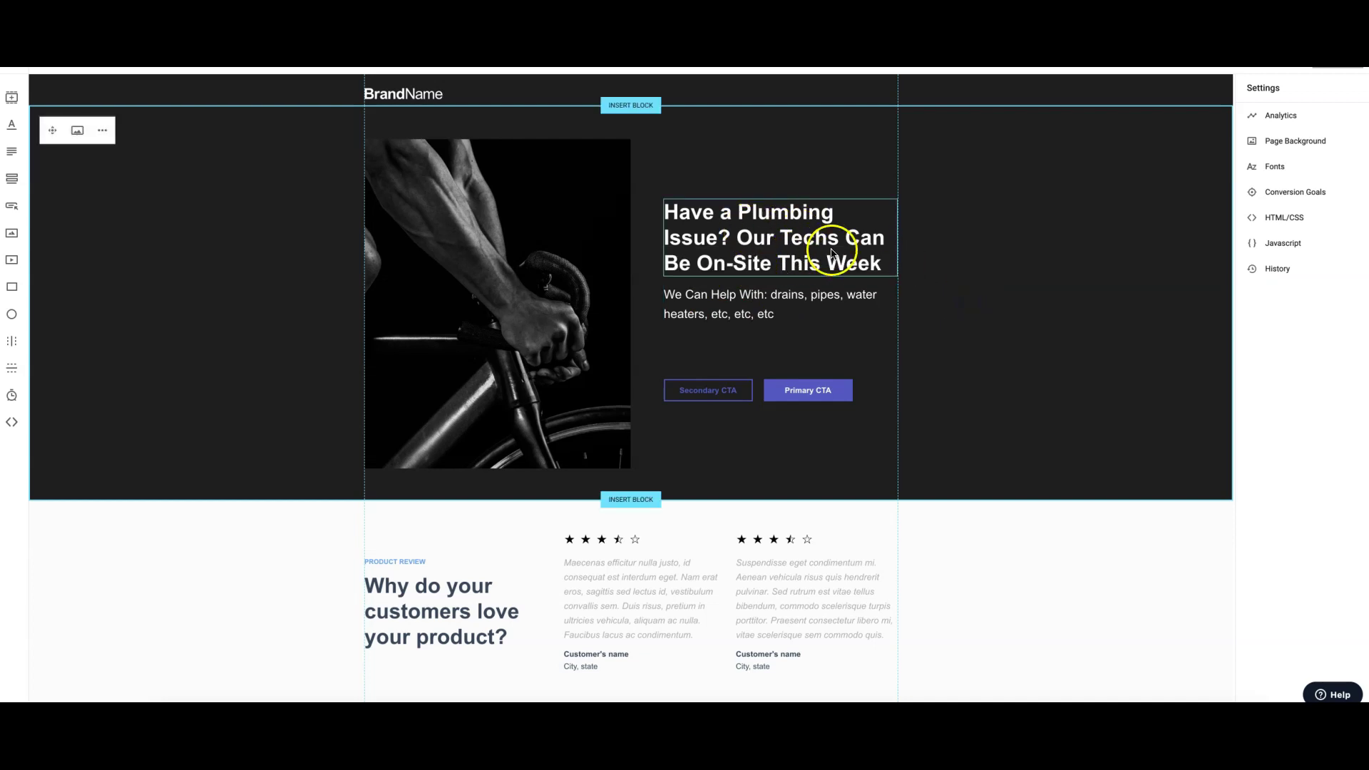
Insert "Local [City Name] Plumbers. " at the start of the paragraph under the headline
{"action": "left_click", "coordinate": [760, 308]}
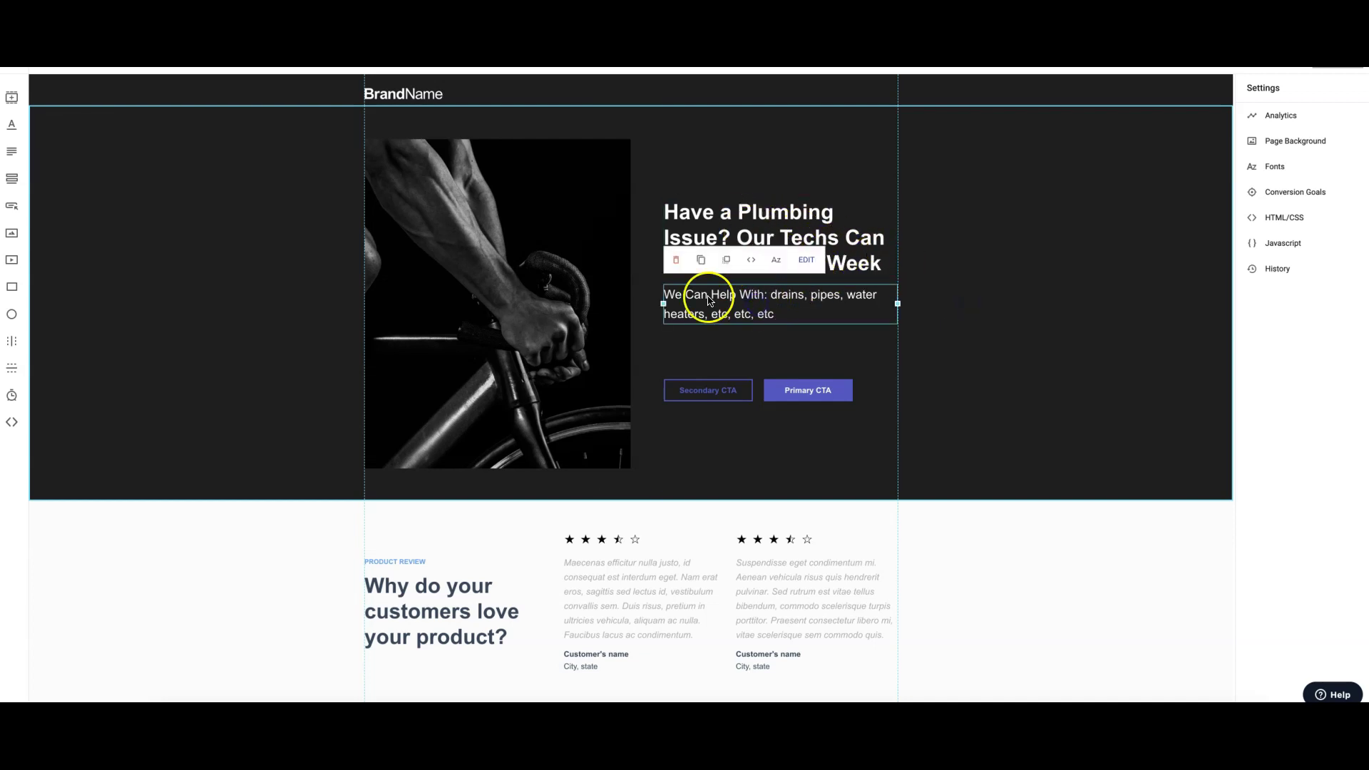
{"action": "left_click", "coordinate": [667, 293]}
{"action": "type", "text": "Local "}
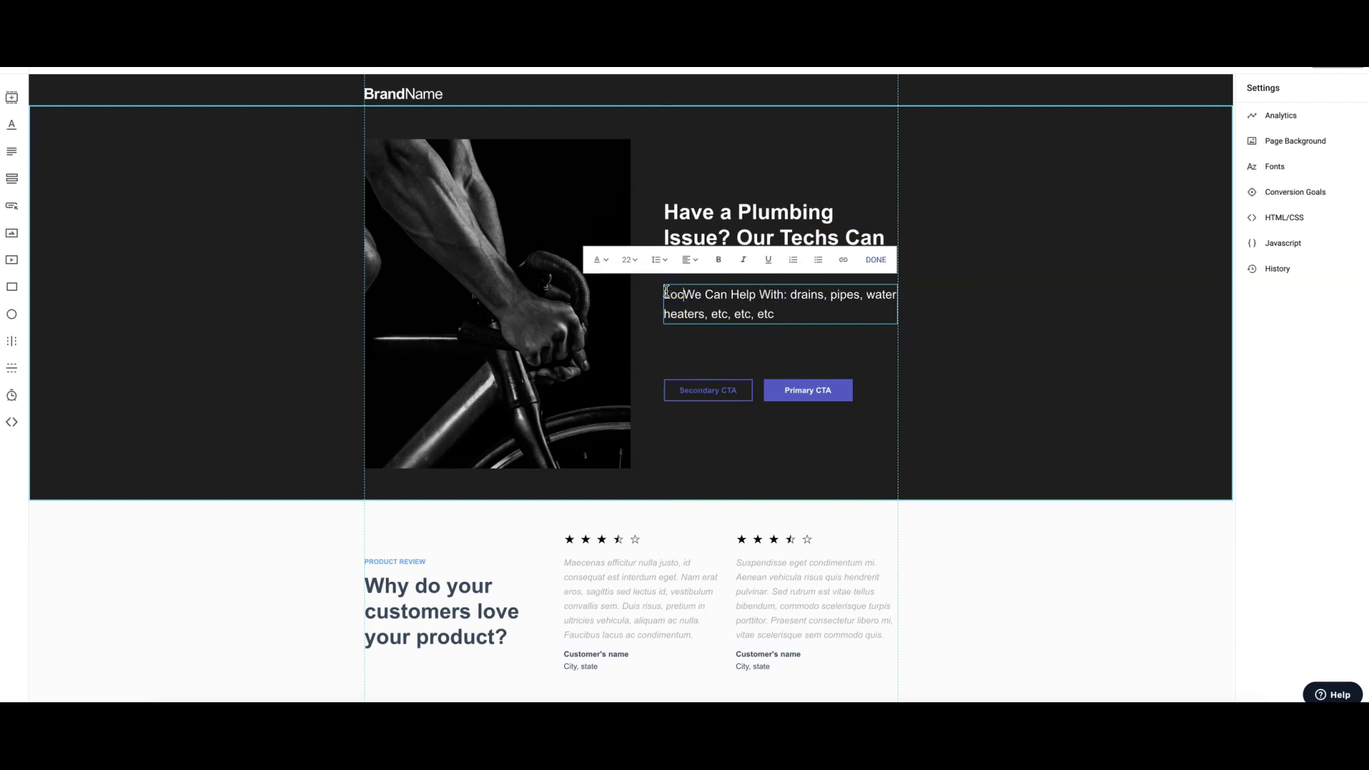
{"action": "type", "text": "[City Name"}
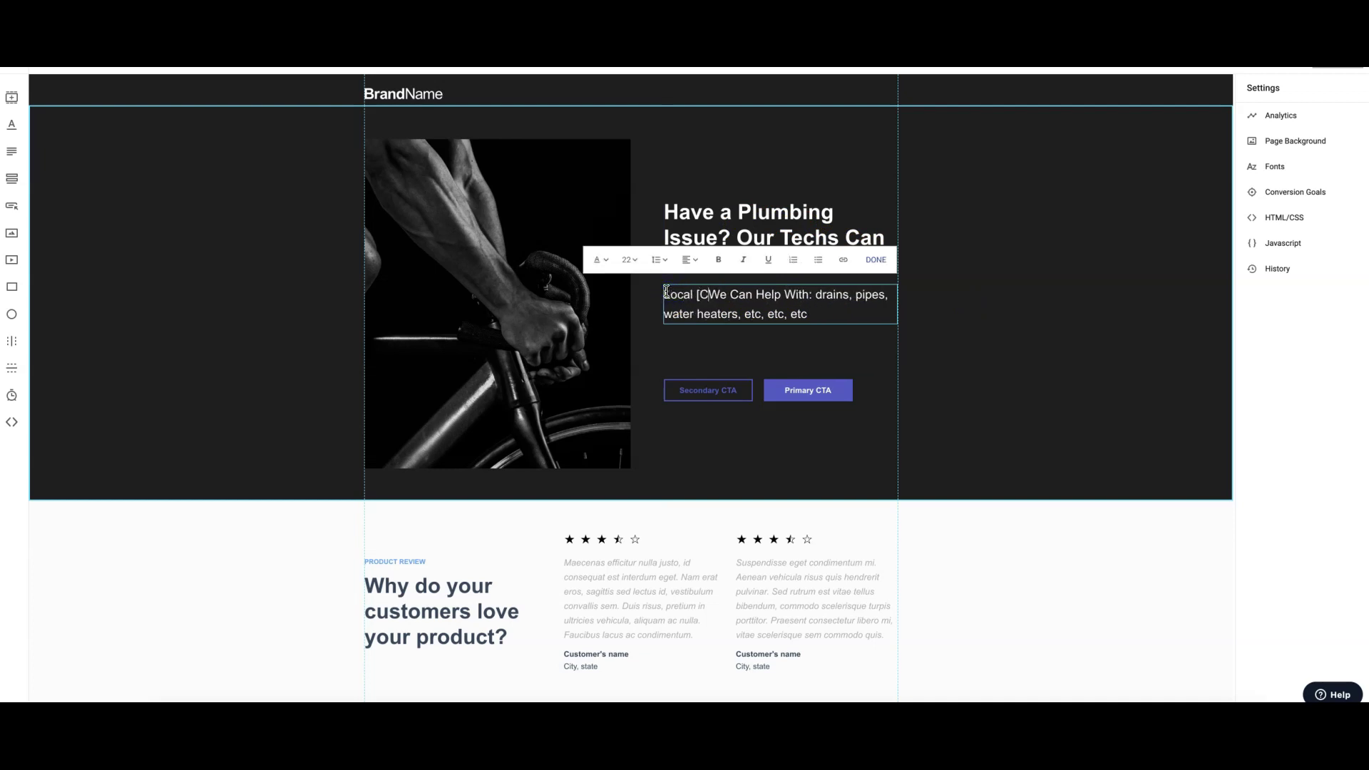
{"action": "type", "text": "] Plum"}
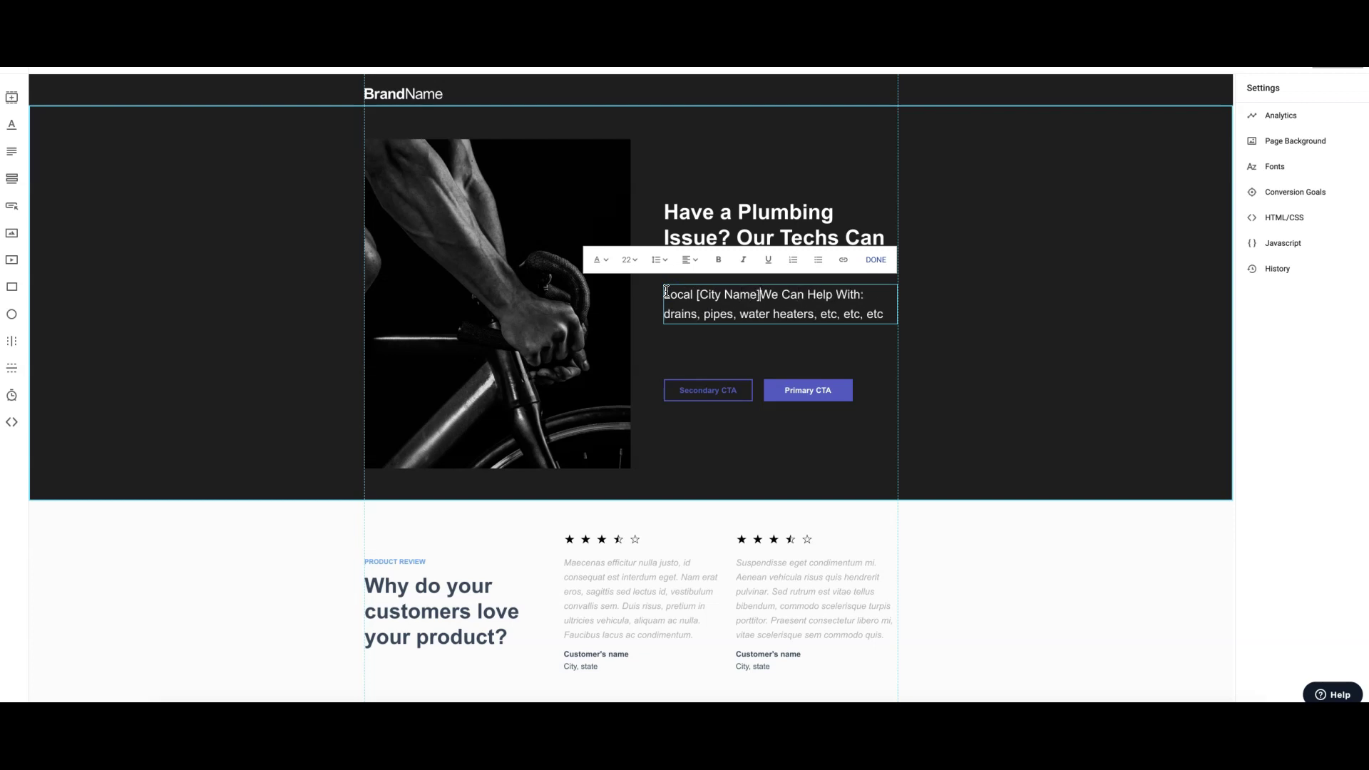
{"action": "type", "text": "bers."}
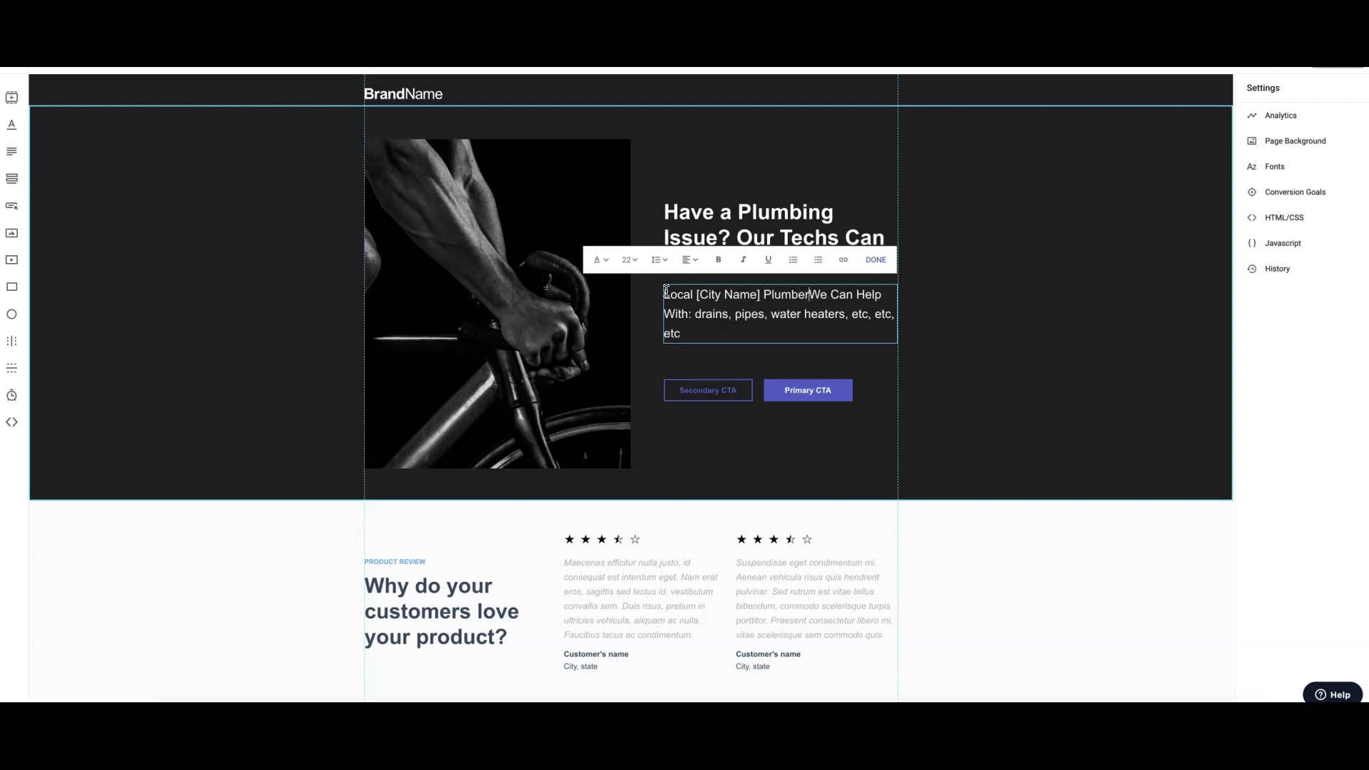
{"action": "left_click", "coordinate": [752, 288]}
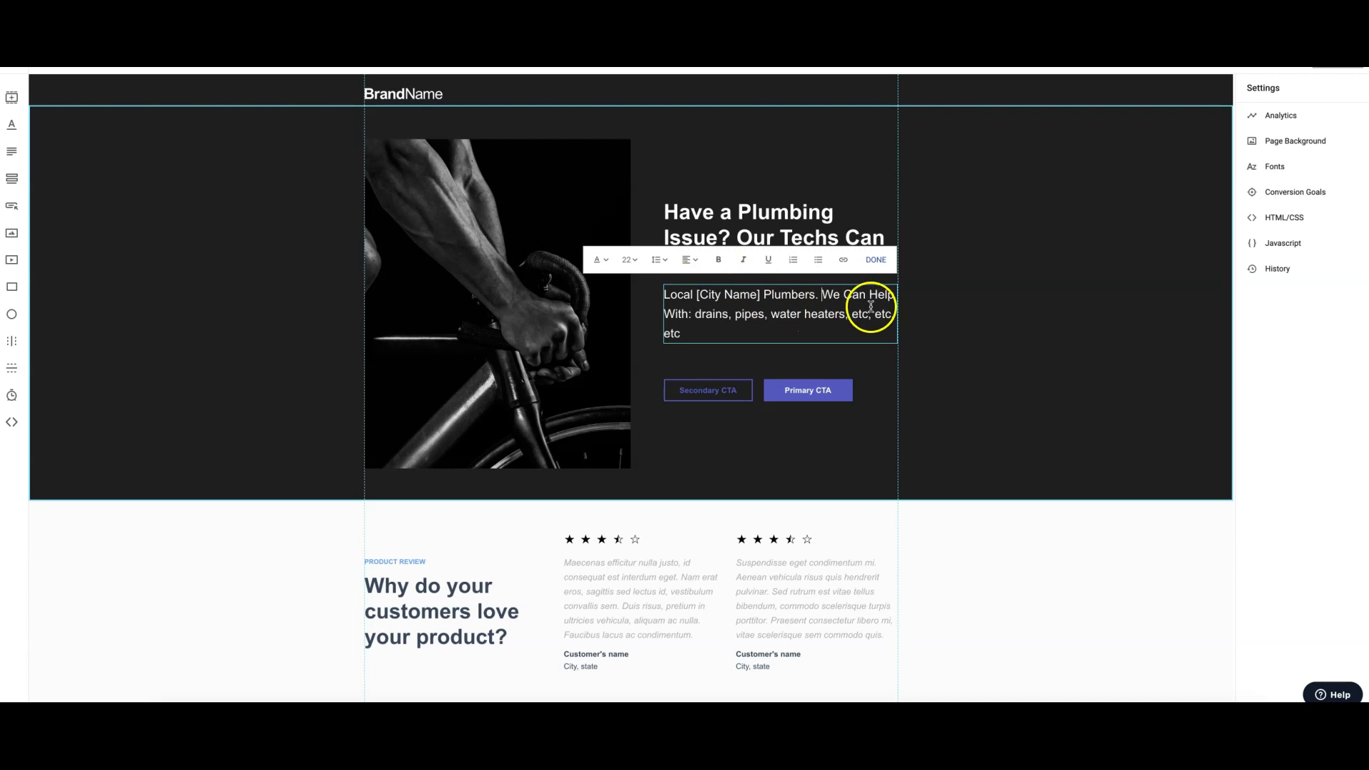
{"action": "left_click", "coordinate": [968, 233]}
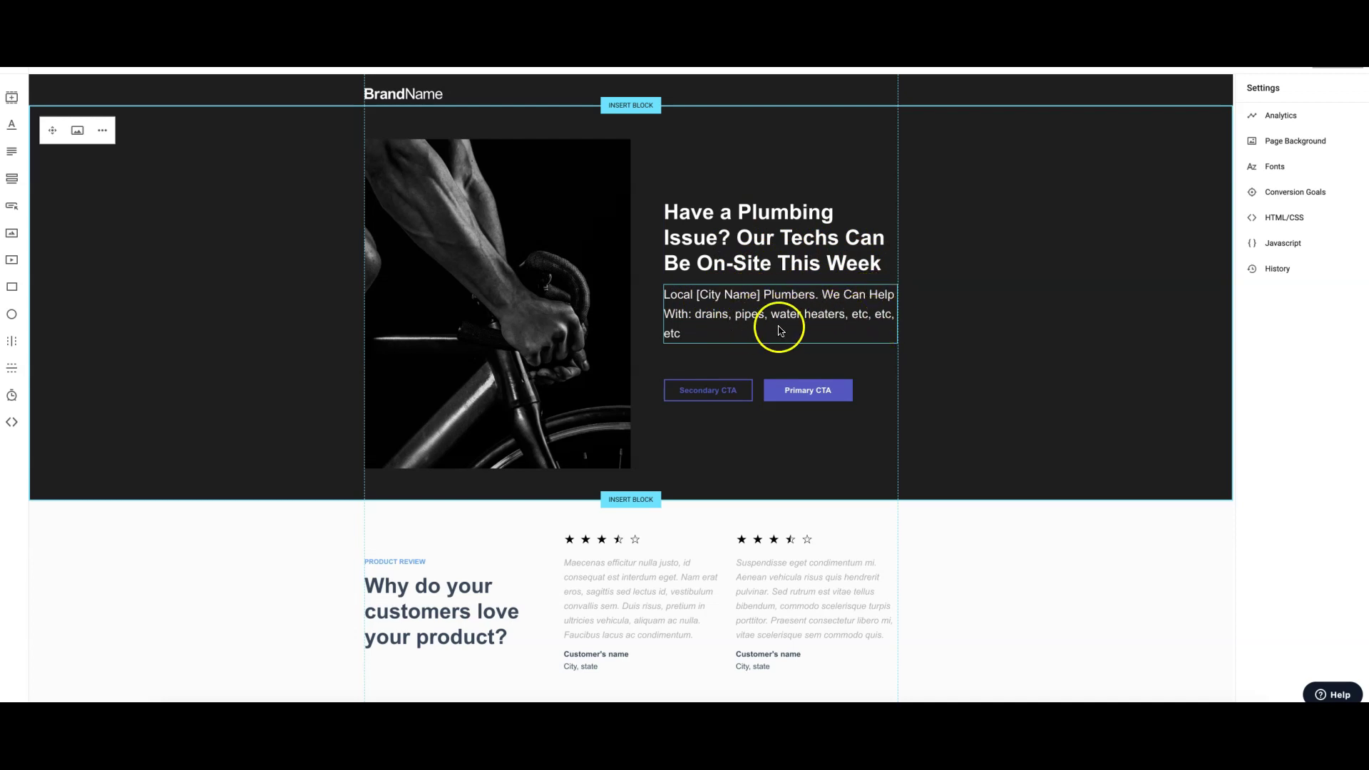
{"action": "left_click", "coordinate": [997, 358]}
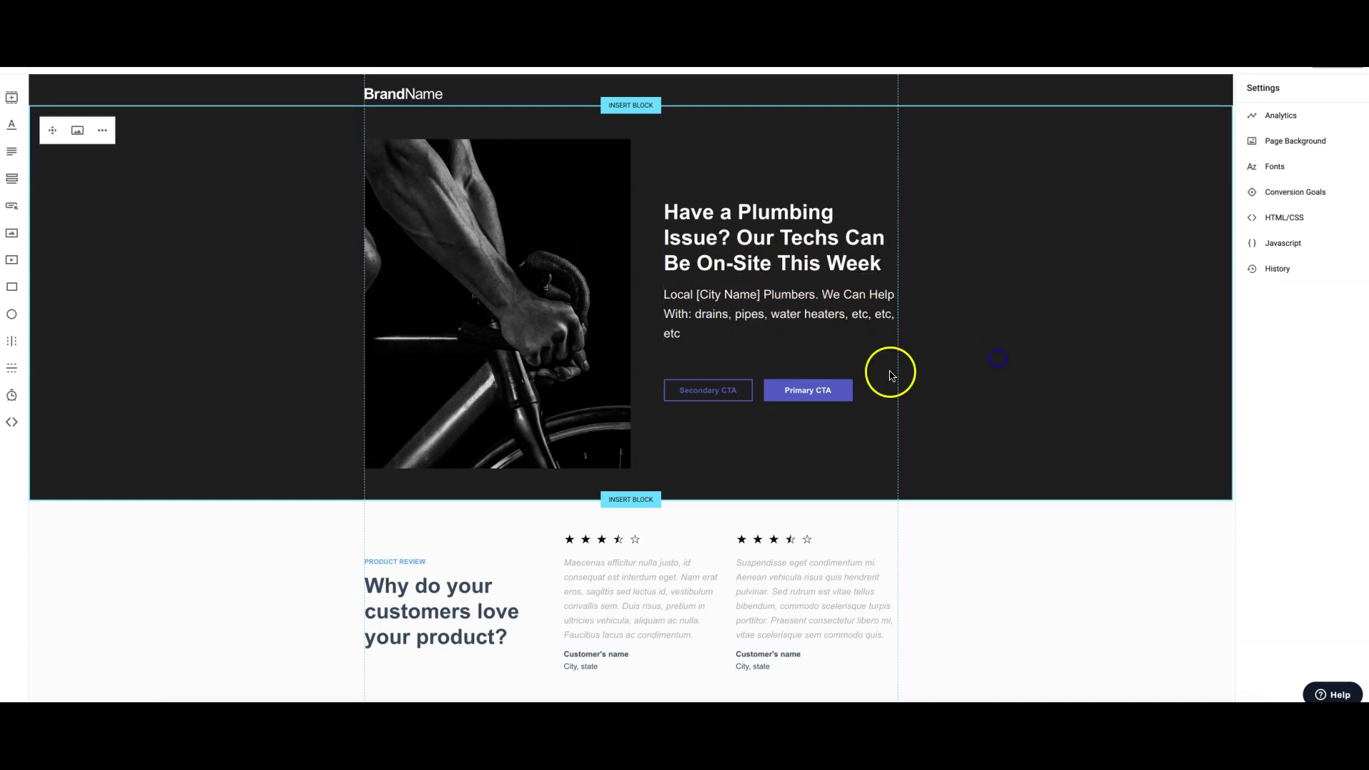
Change the text of the "Primary CTA" button to "Get Free Estimate"
{"action": "left_click", "coordinate": [814, 390]}
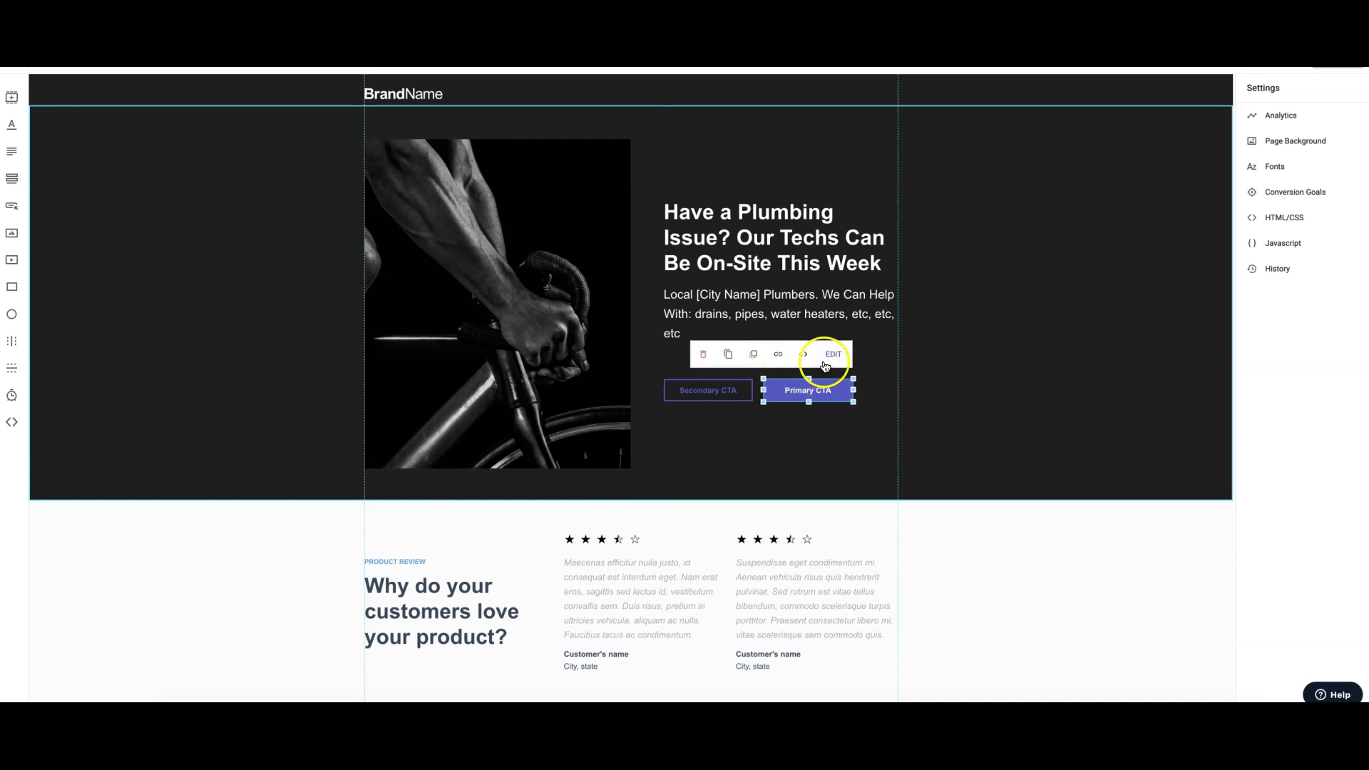
{"action": "left_click", "coordinate": [834, 354]}
{"action": "triple_click", "coordinate": [1272, 269]}
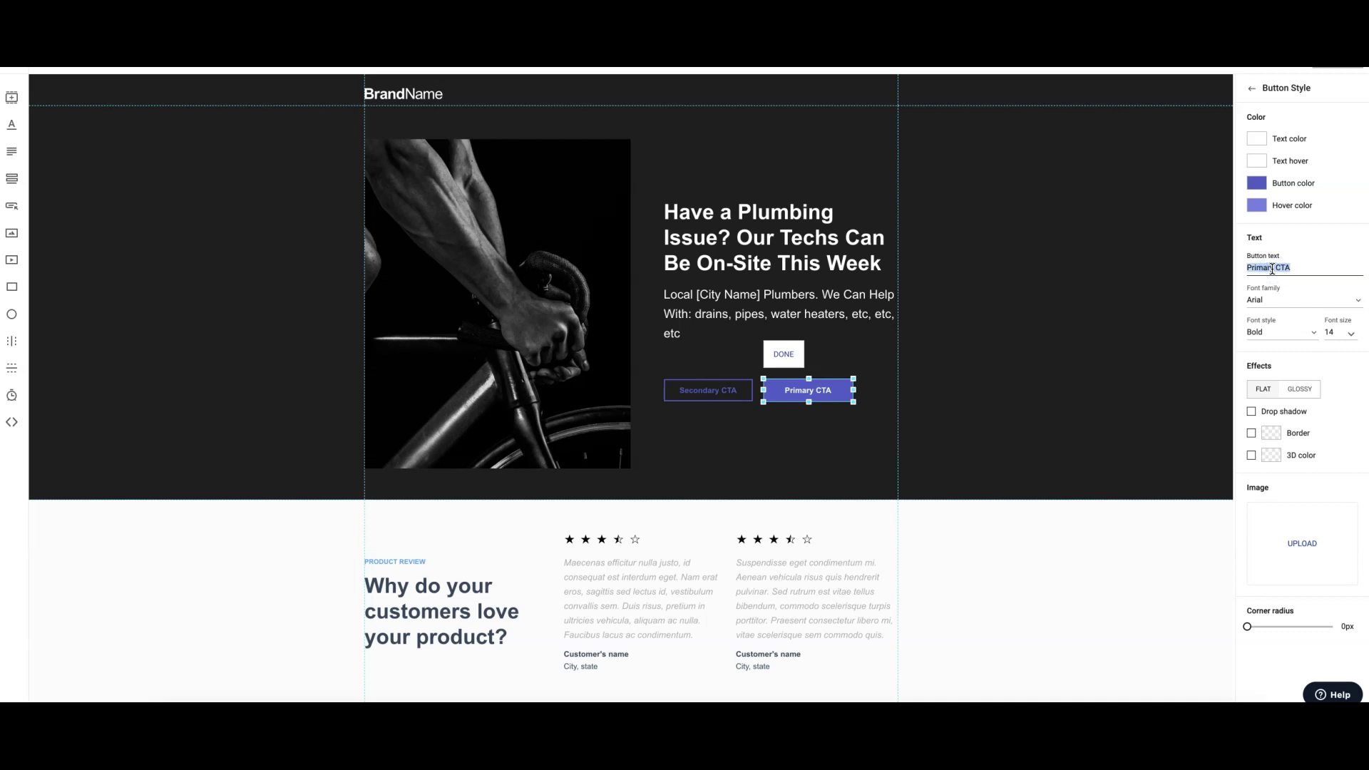
{"action": "type", "text": "Get"}
{"action": "left_click", "coordinate": [917, 418]}
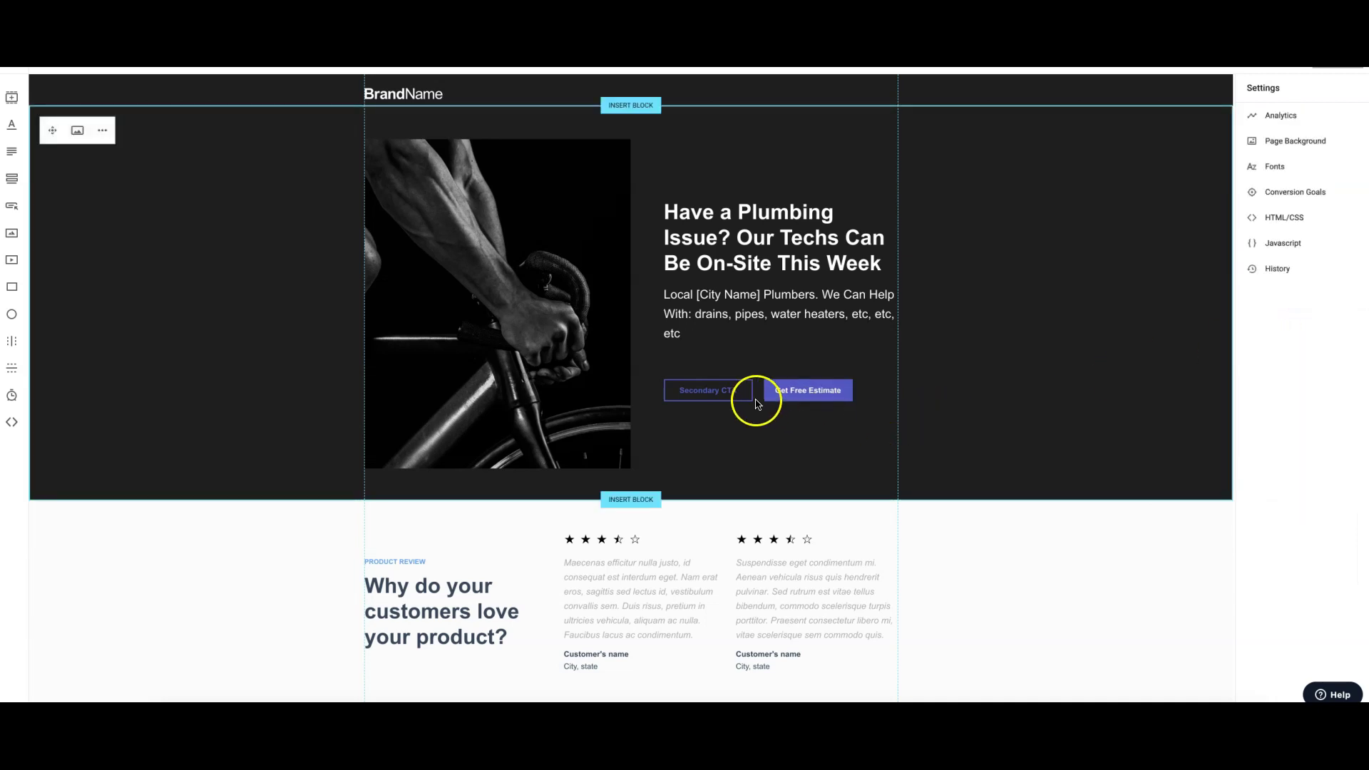
Replace the text of the "Secondary CTA" button with the business's phone number
{"action": "left_click", "coordinate": [703, 397]}
{"action": "left_click", "coordinate": [807, 354]}
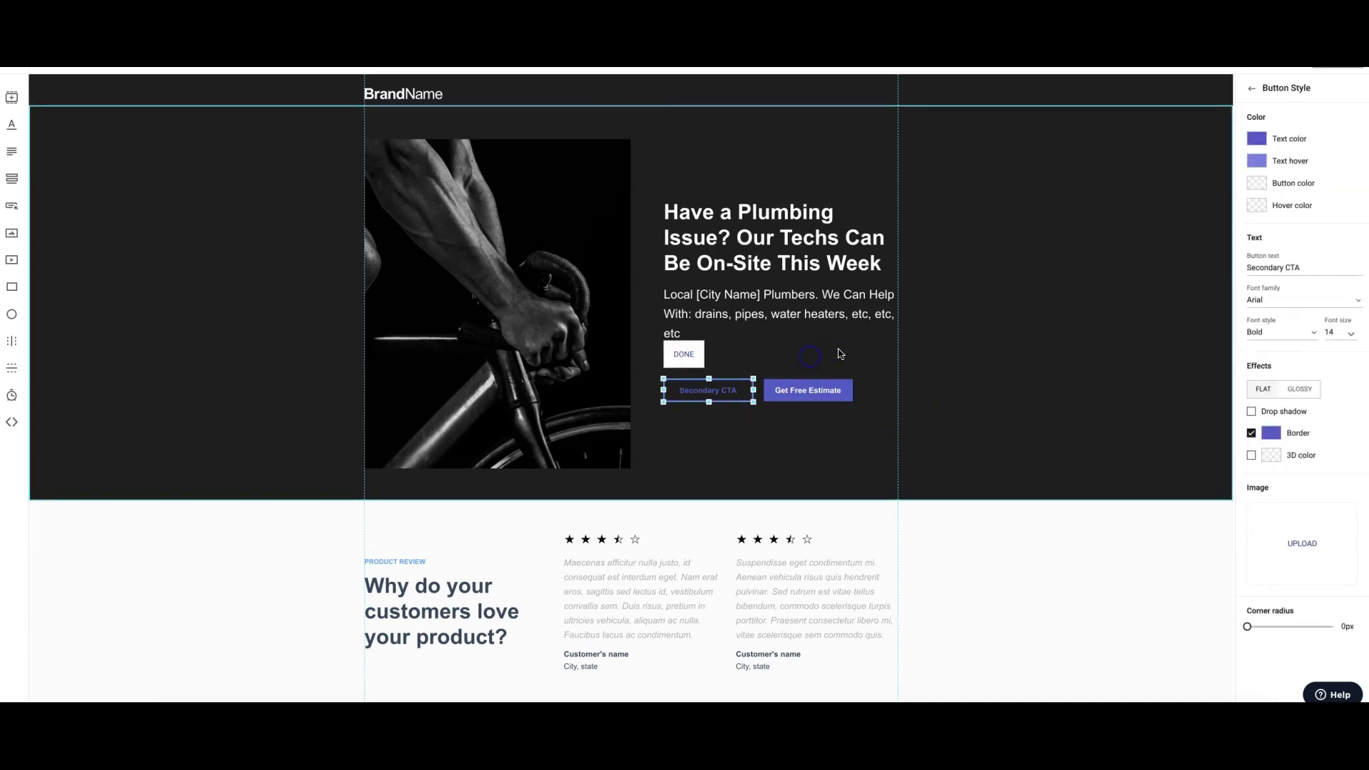
{"action": "triple_click", "coordinate": [1270, 268]}
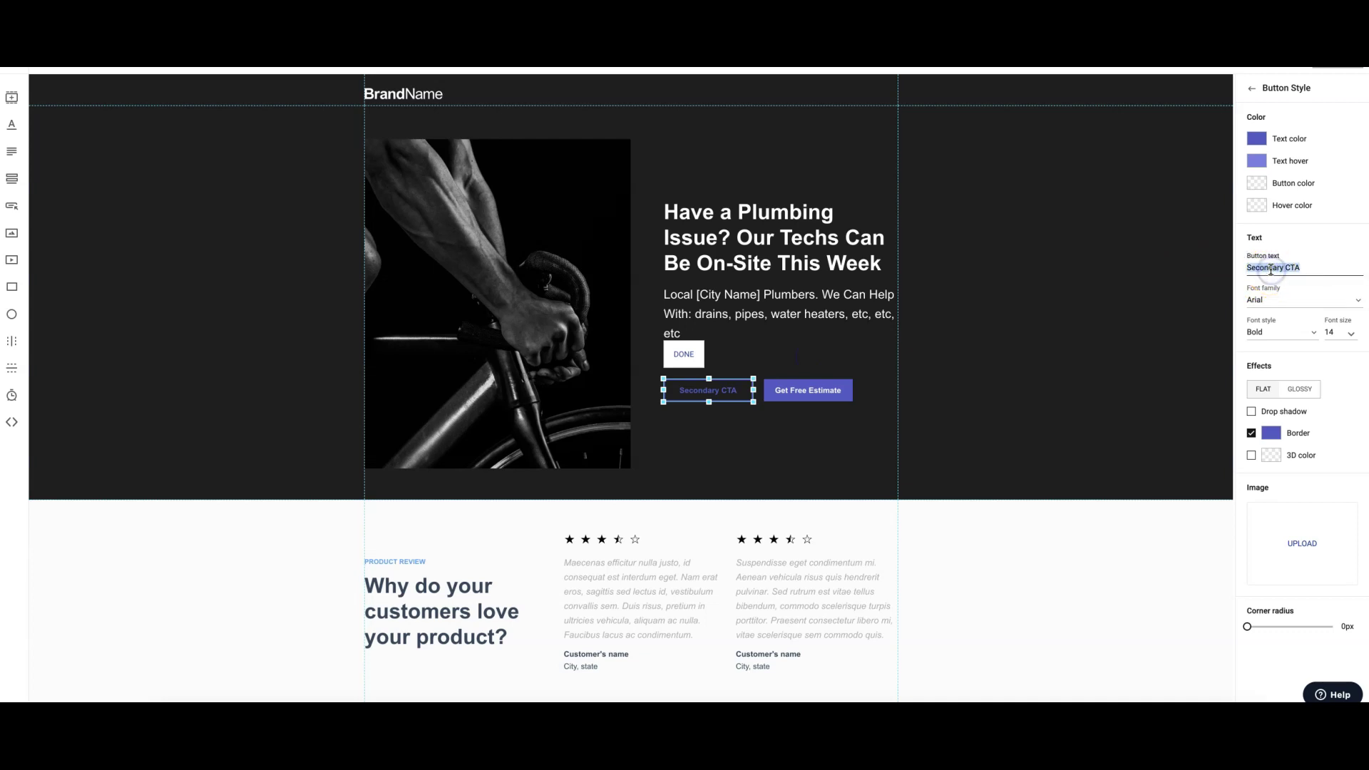
{"action": "type", "text": "C"}
{"action": "left_click", "coordinate": [1116, 413]}
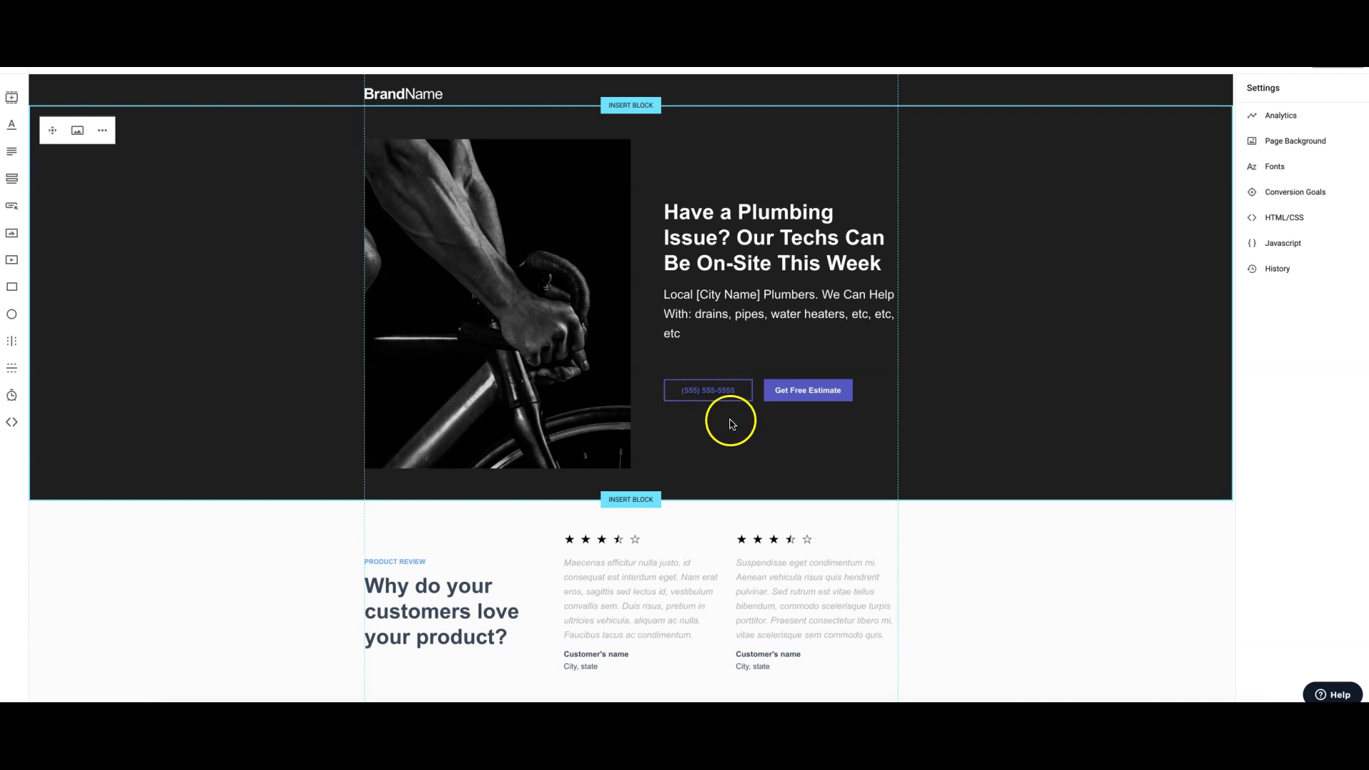
Insert "Call " before the phone number in the outlined button's text
{"action": "left_click", "coordinate": [711, 392]}
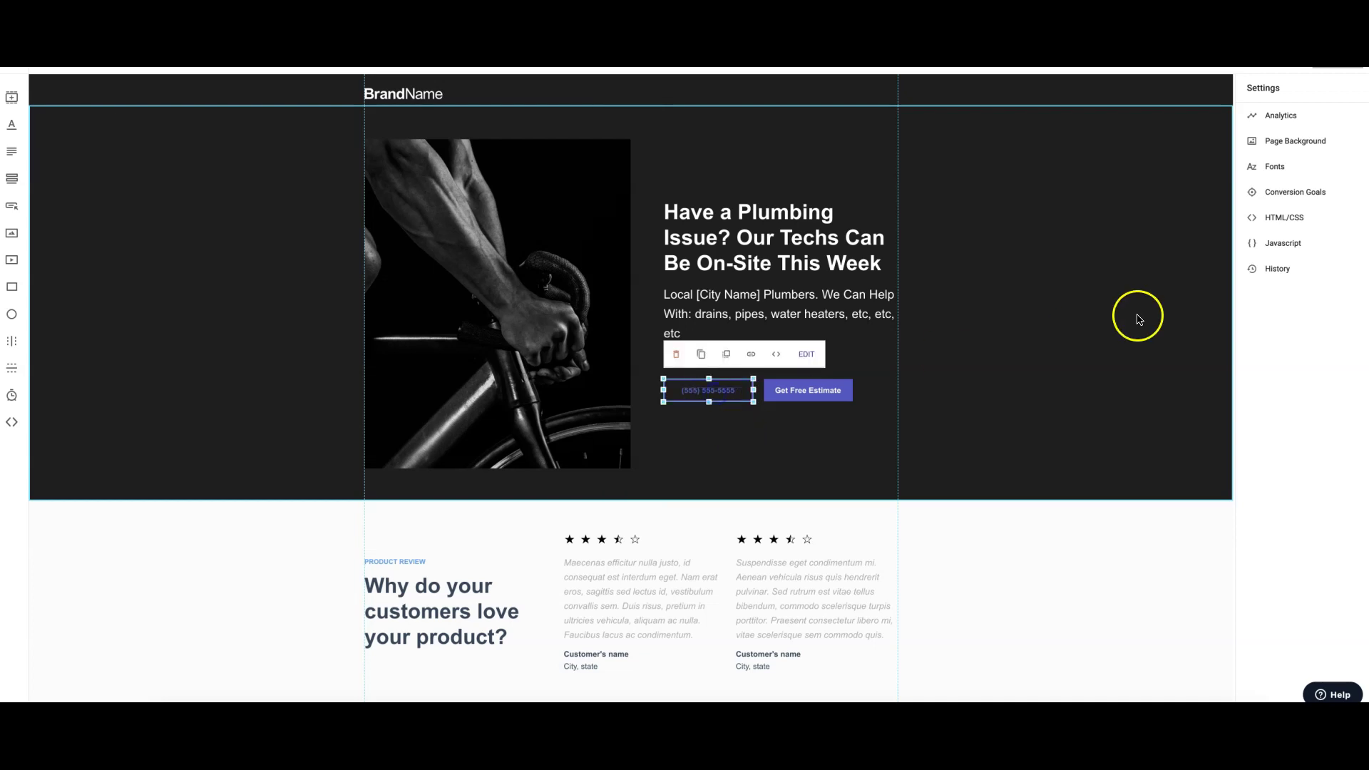
{"action": "left_click", "coordinate": [806, 354]}
{"action": "left_click", "coordinate": [1247, 265]}
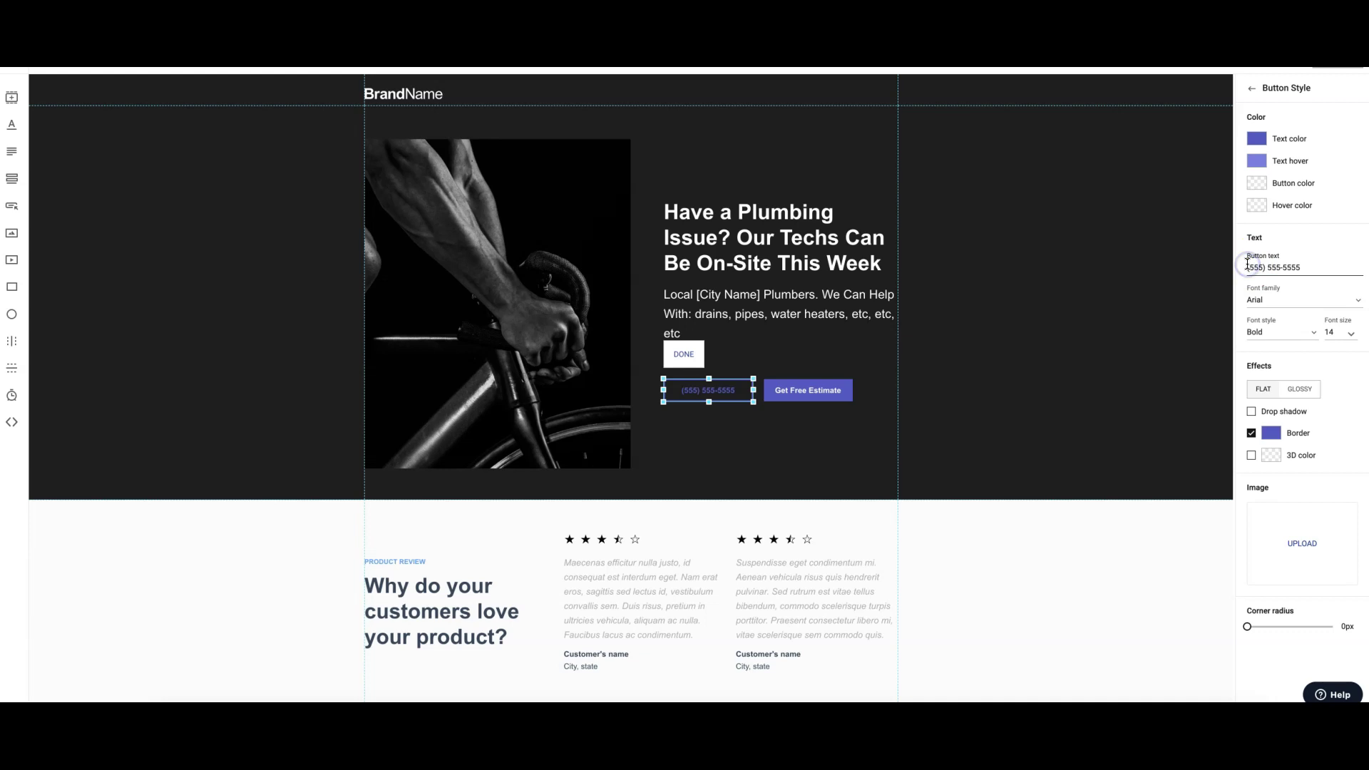
{"action": "type", "text": "Call"}
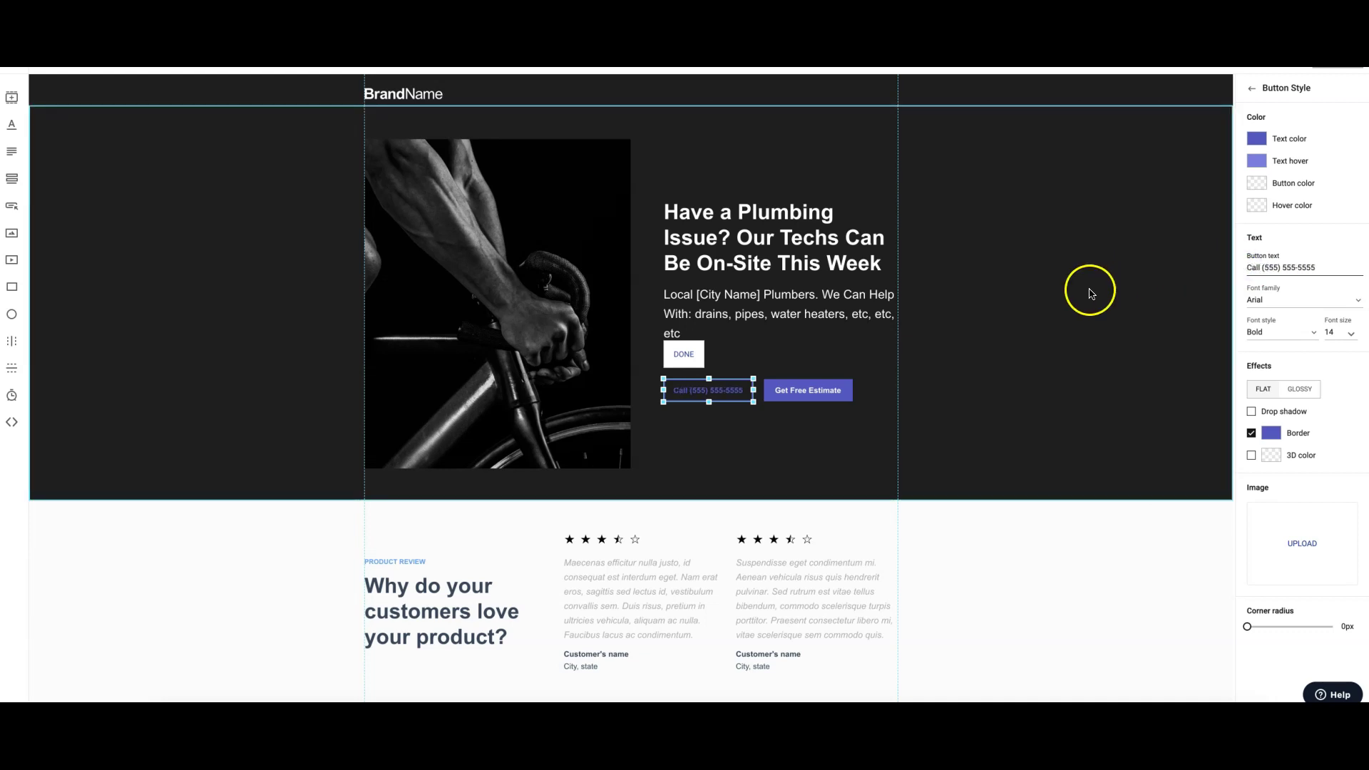
{"action": "left_click", "coordinate": [1034, 328]}
Link the "Get Free Estimate" button to a pop-up and narrow the pop-up's box to well under half its width
{"action": "left_click", "coordinate": [848, 400]}
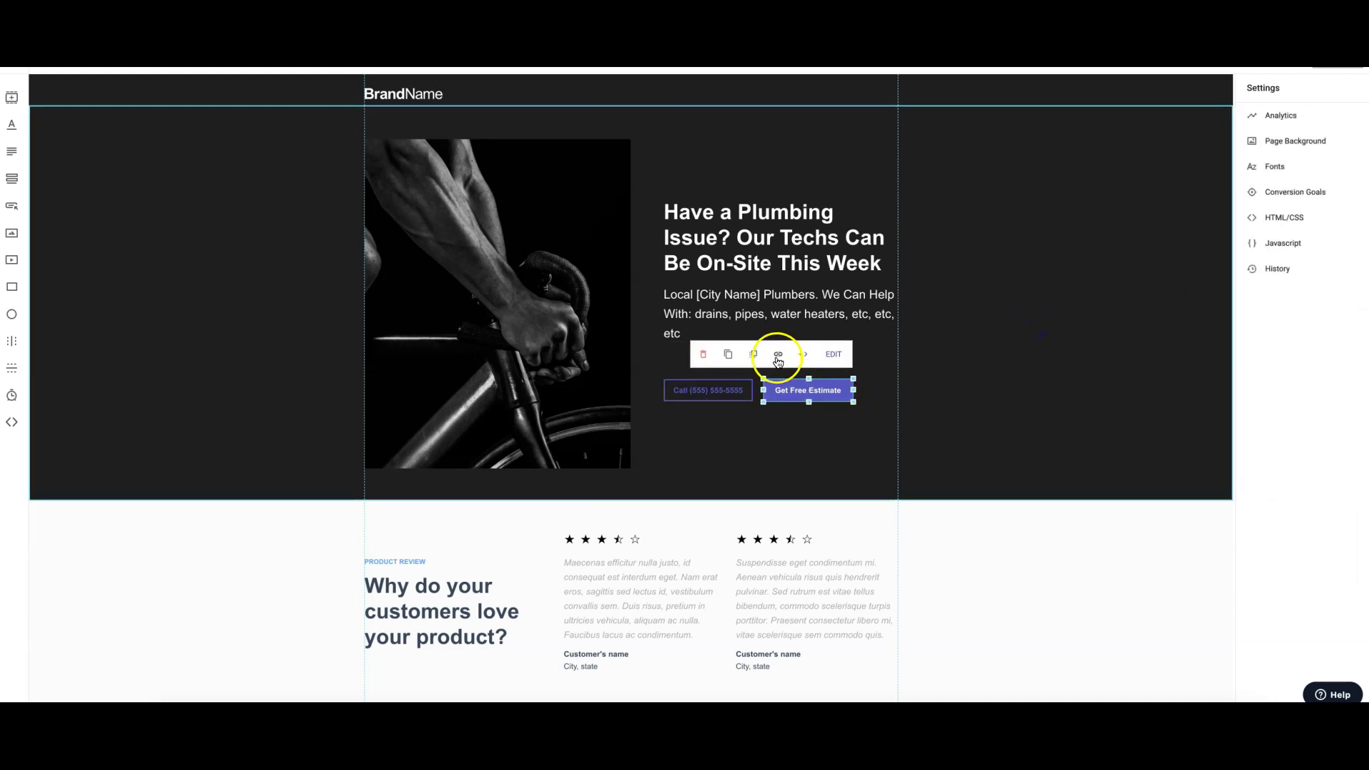
{"action": "left_click", "coordinate": [778, 362]}
{"action": "left_click", "coordinate": [787, 436]}
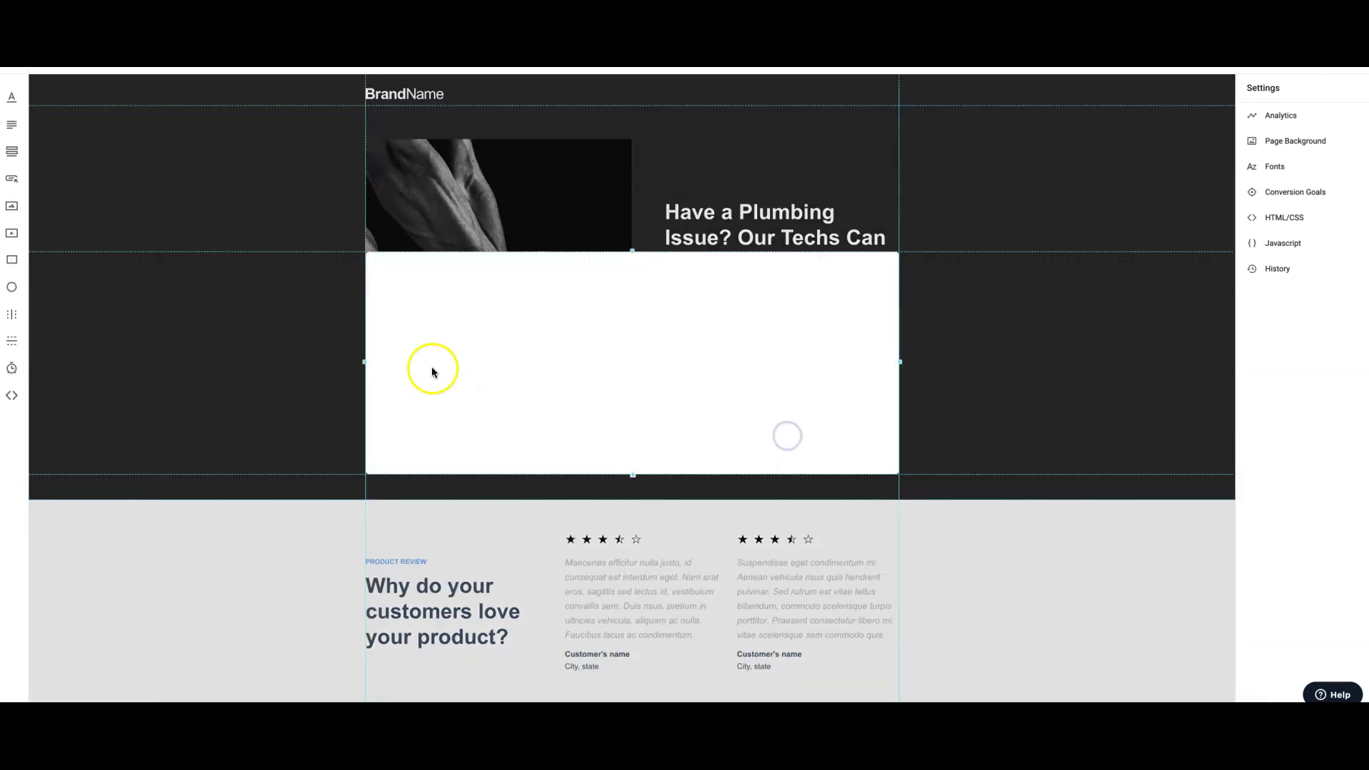
{"action": "left_click_drag", "start_coordinate": [366, 361], "coordinate": [696, 382]}
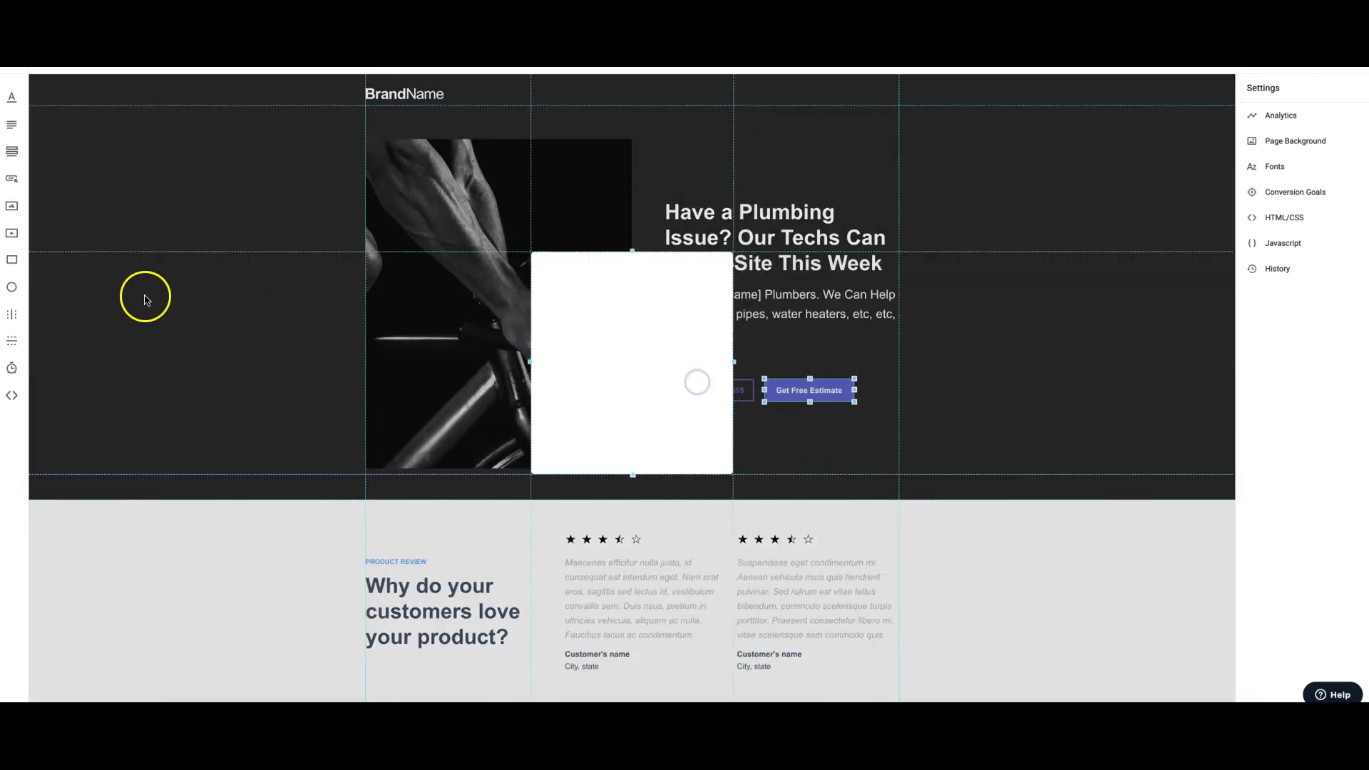
Place a form in the pop-up and add a headline above it, narrowed to fit within the box
{"action": "left_click", "coordinate": [18, 150]}
{"action": "left_click_drag", "start_coordinate": [602, 351], "coordinate": [603, 364]}
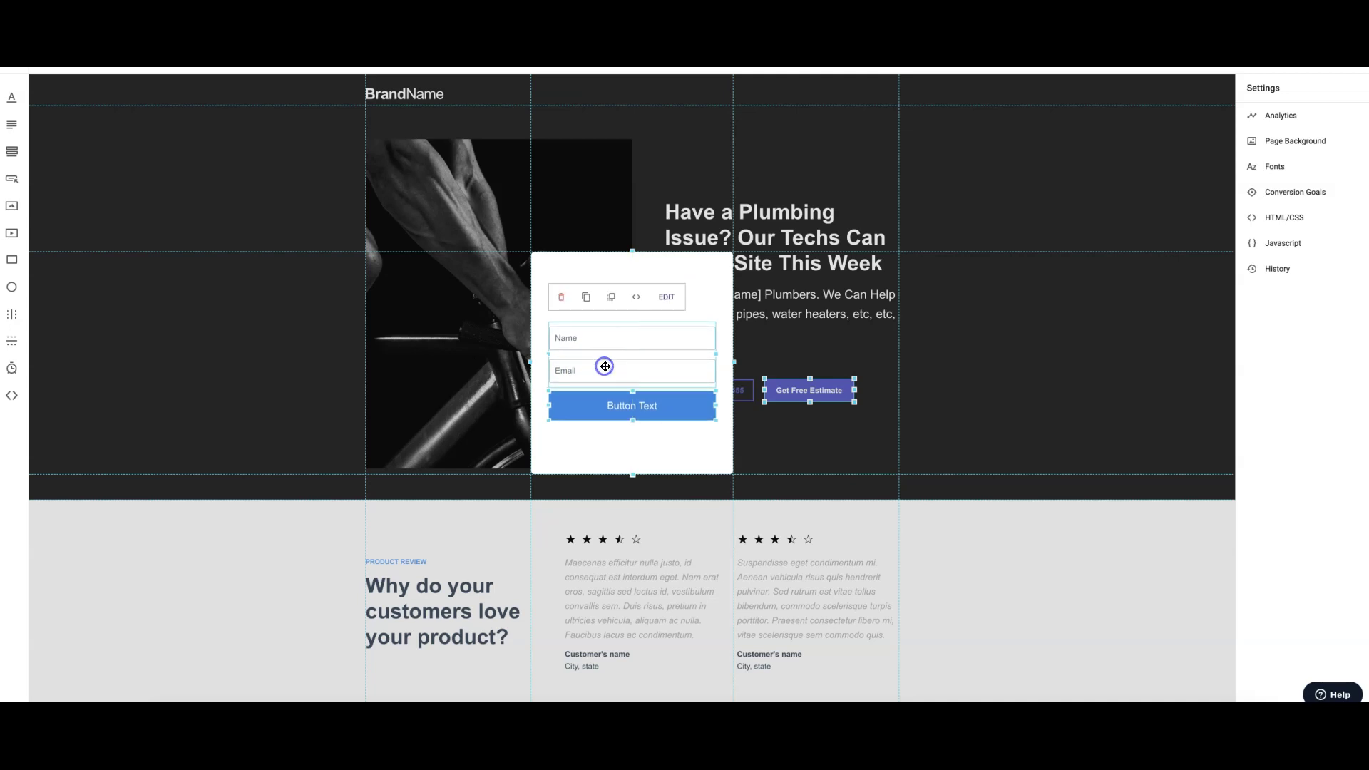
{"action": "left_click", "coordinate": [12, 96]}
{"action": "left_click_drag", "start_coordinate": [610, 325], "coordinate": [624, 286]}
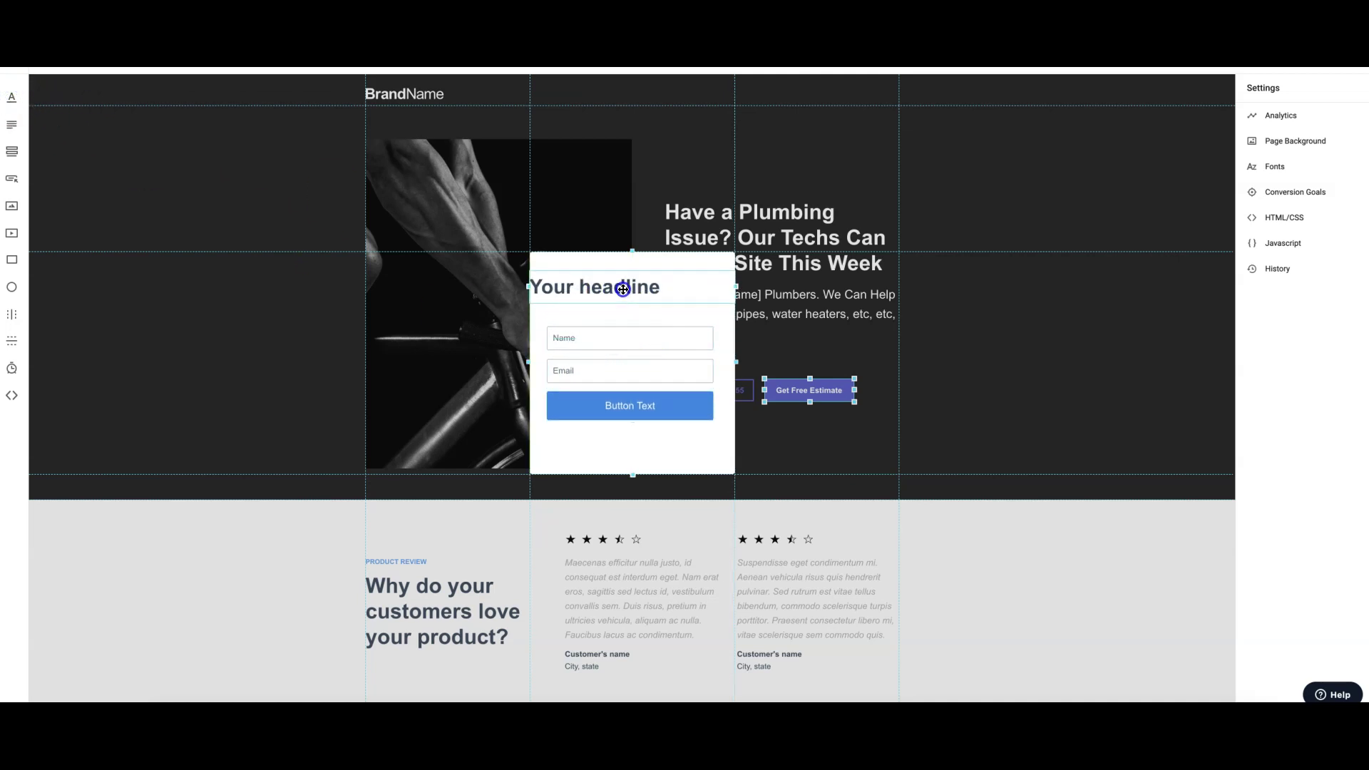
{"action": "left_click_drag", "start_coordinate": [734, 287], "coordinate": [645, 281]}
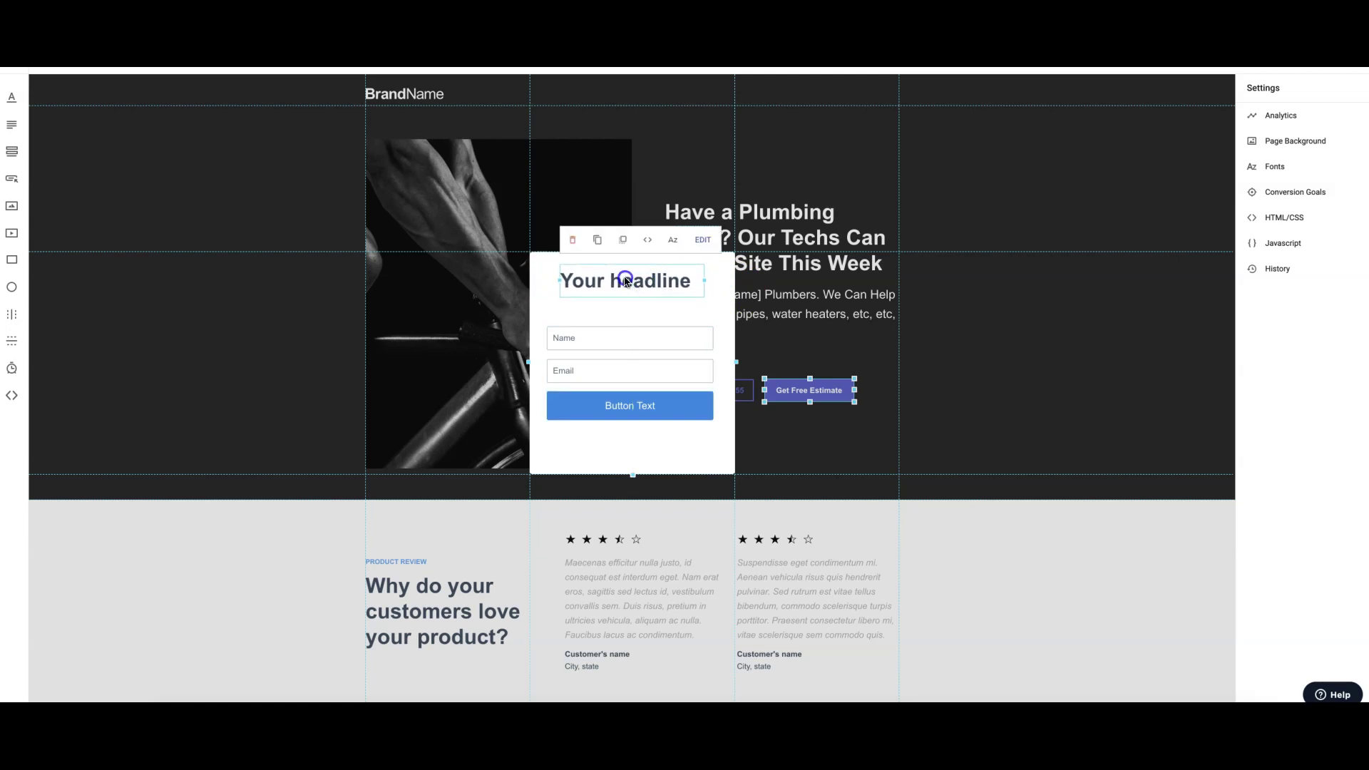
Center-align the pop-up's headline text
{"action": "left_click", "coordinate": [625, 280]}
{"action": "double_click", "coordinate": [625, 281]}
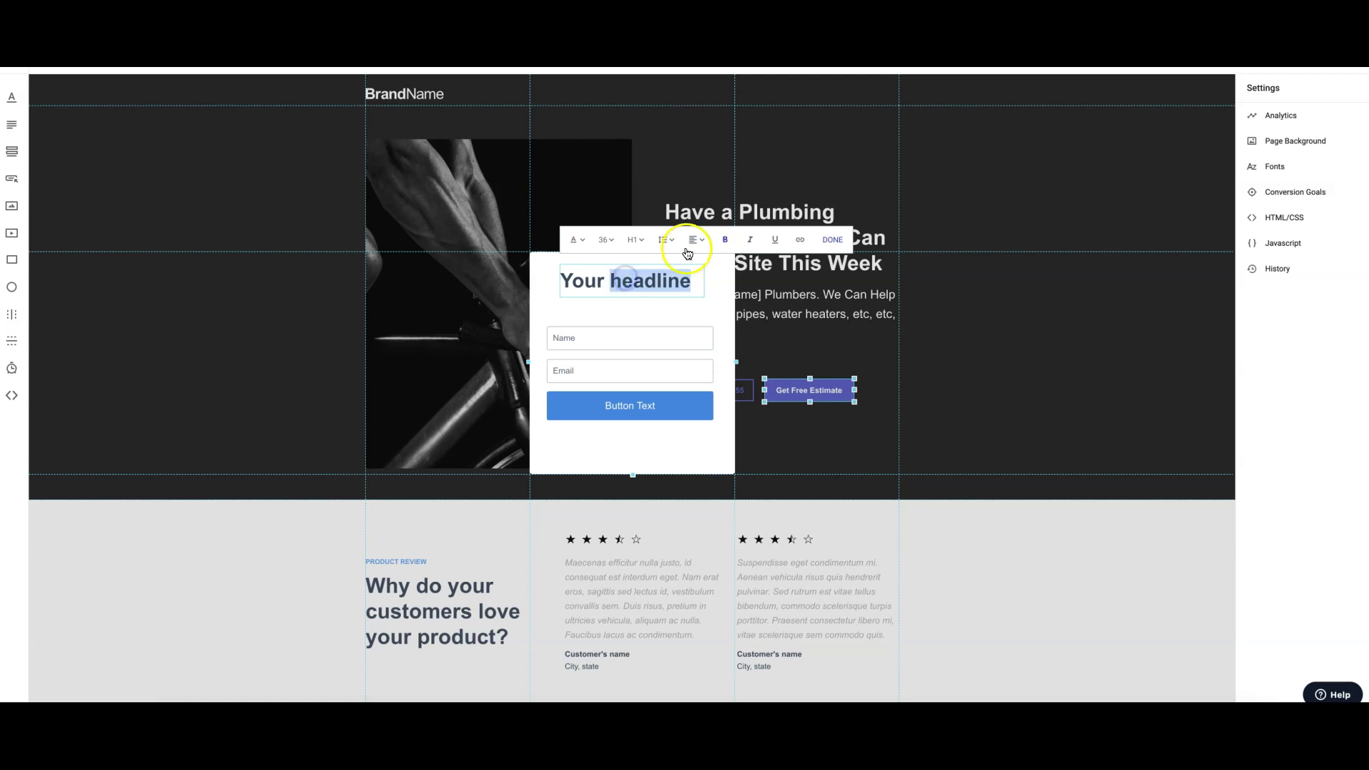
{"action": "triple_click", "coordinate": [639, 285]}
{"action": "left_click", "coordinate": [696, 241]}
{"action": "left_click", "coordinate": [693, 293]}
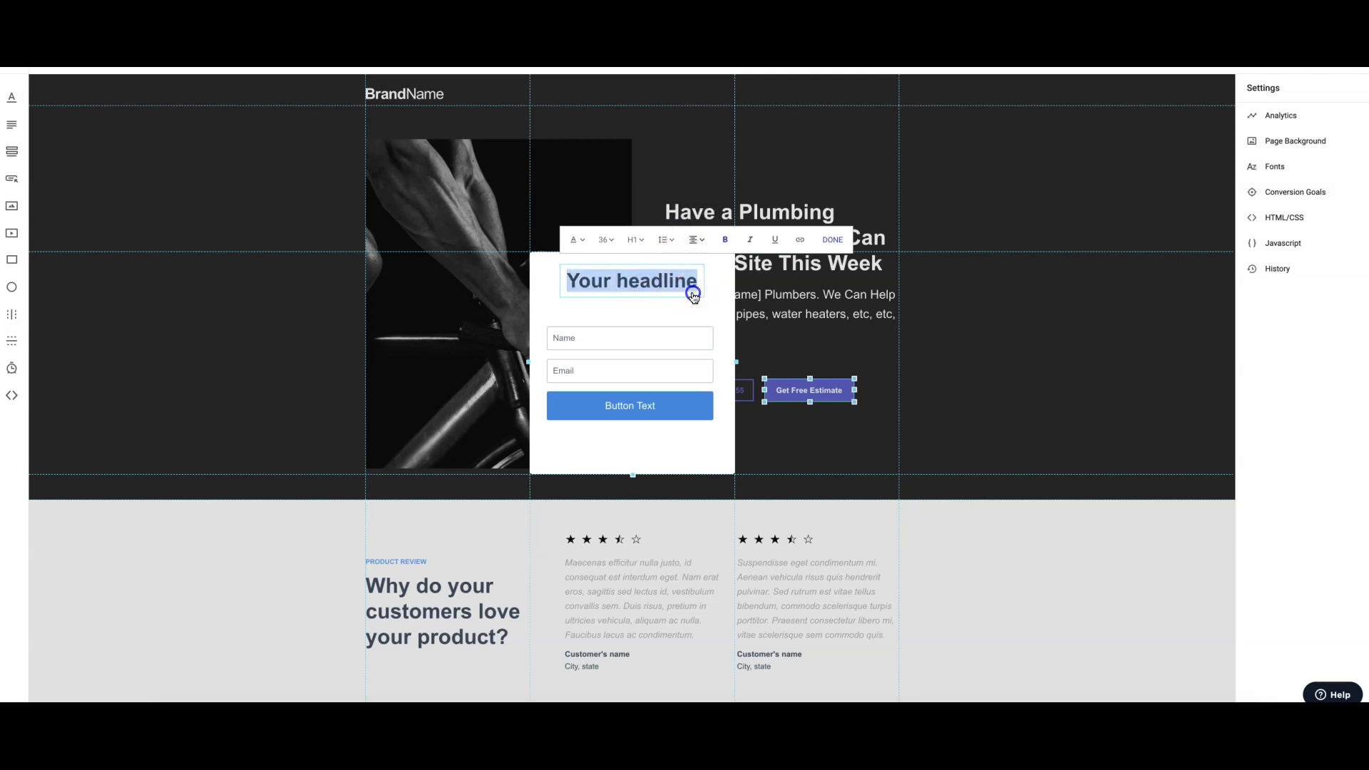
Replace the pop-up's headline text with "Get Plumbing Help Now" and move the form down slightly to clear it
{"action": "left_click", "coordinate": [636, 301]}
{"action": "left_click", "coordinate": [626, 284]}
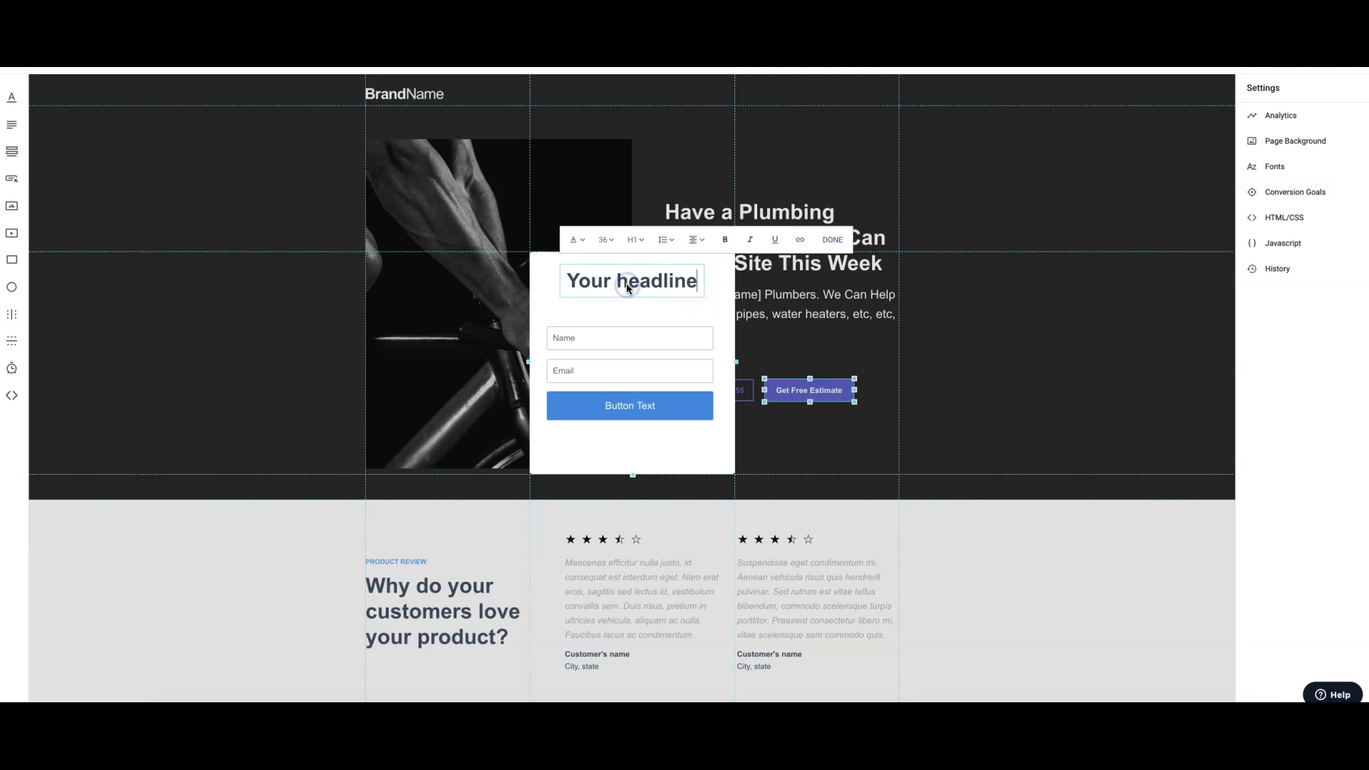
{"action": "triple_click", "coordinate": [628, 284]}
{"action": "type", "text": "C"}
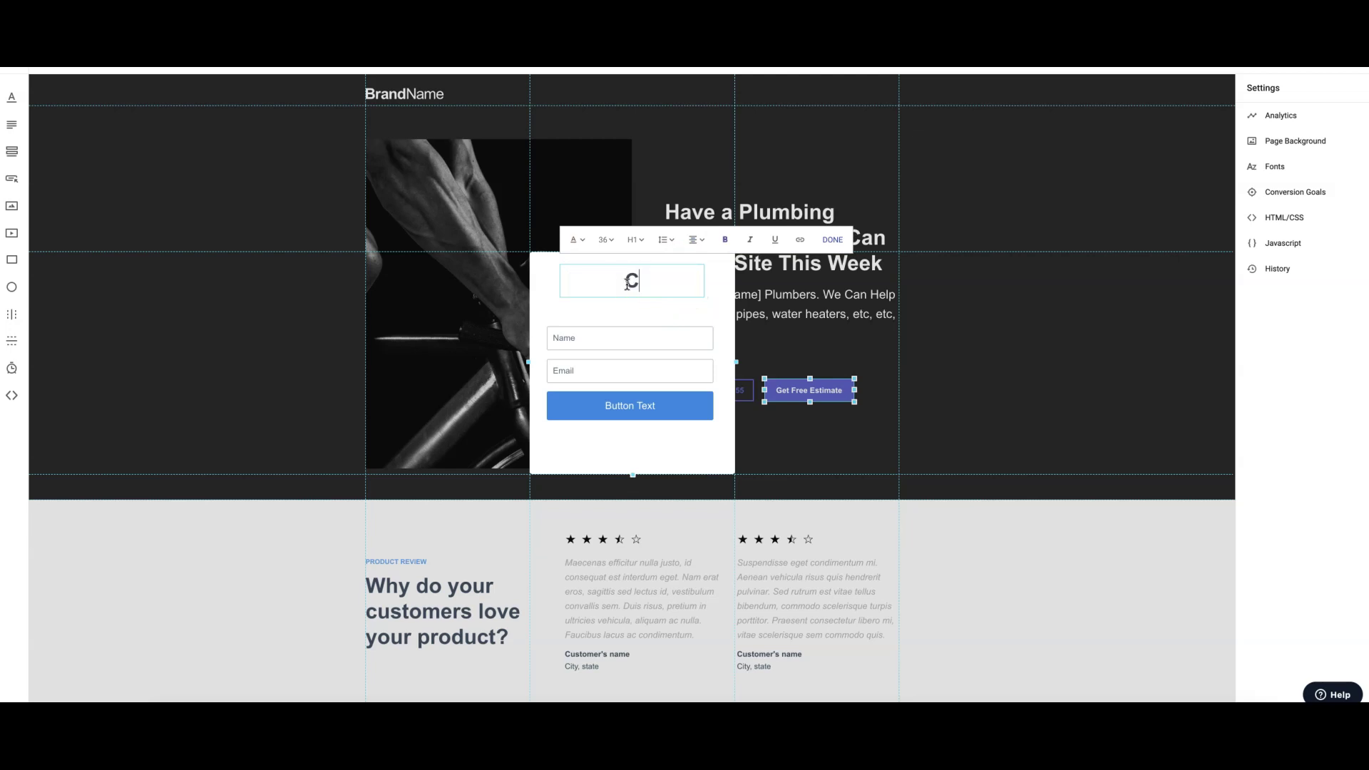
{"action": "type", "text": "all a Lo"}
{"action": "key", "text": "BackSpace"}
{"action": "key", "text": "BackSpace"}
{"action": "key", "text": "BackSpace"}
{"action": "key", "text": "BackSpace"}
{"action": "type", "text": "Get Plum"}
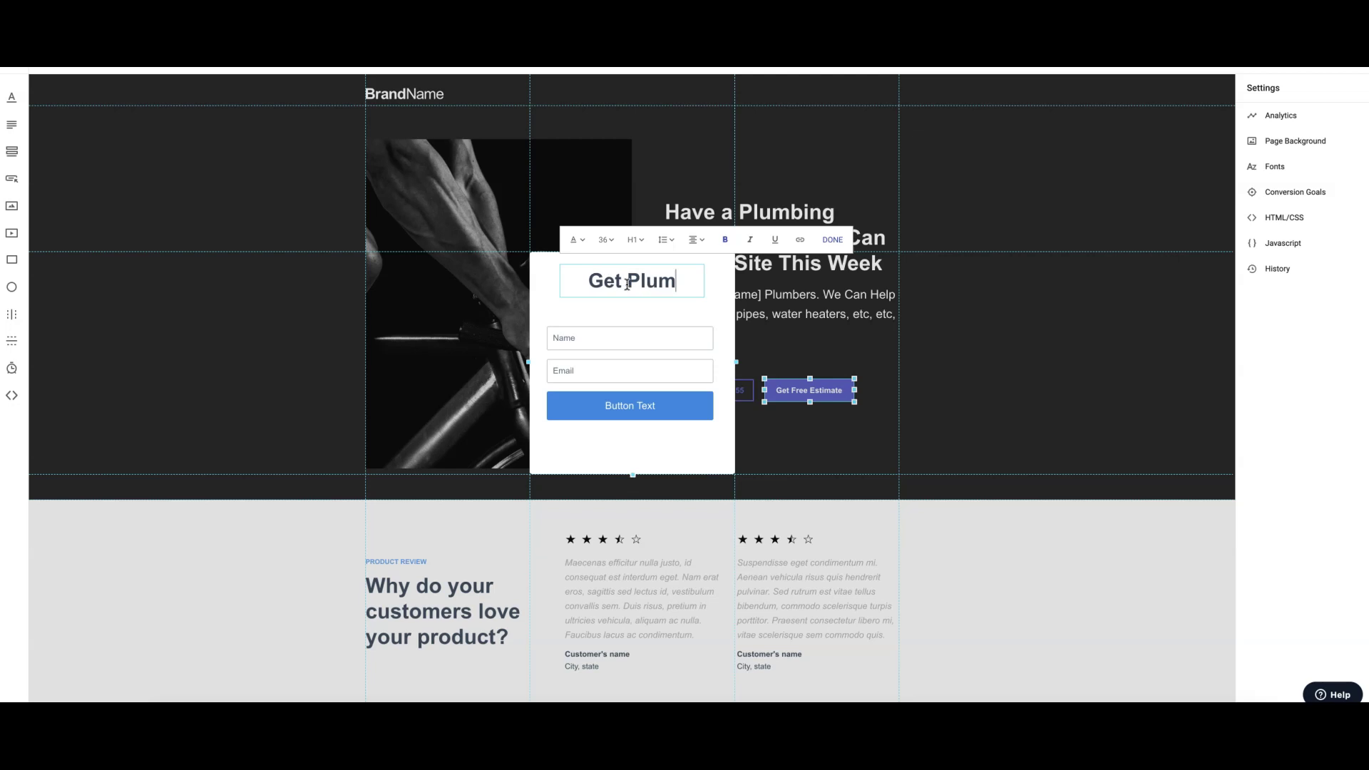
{"action": "type", "text": "bing Help"}
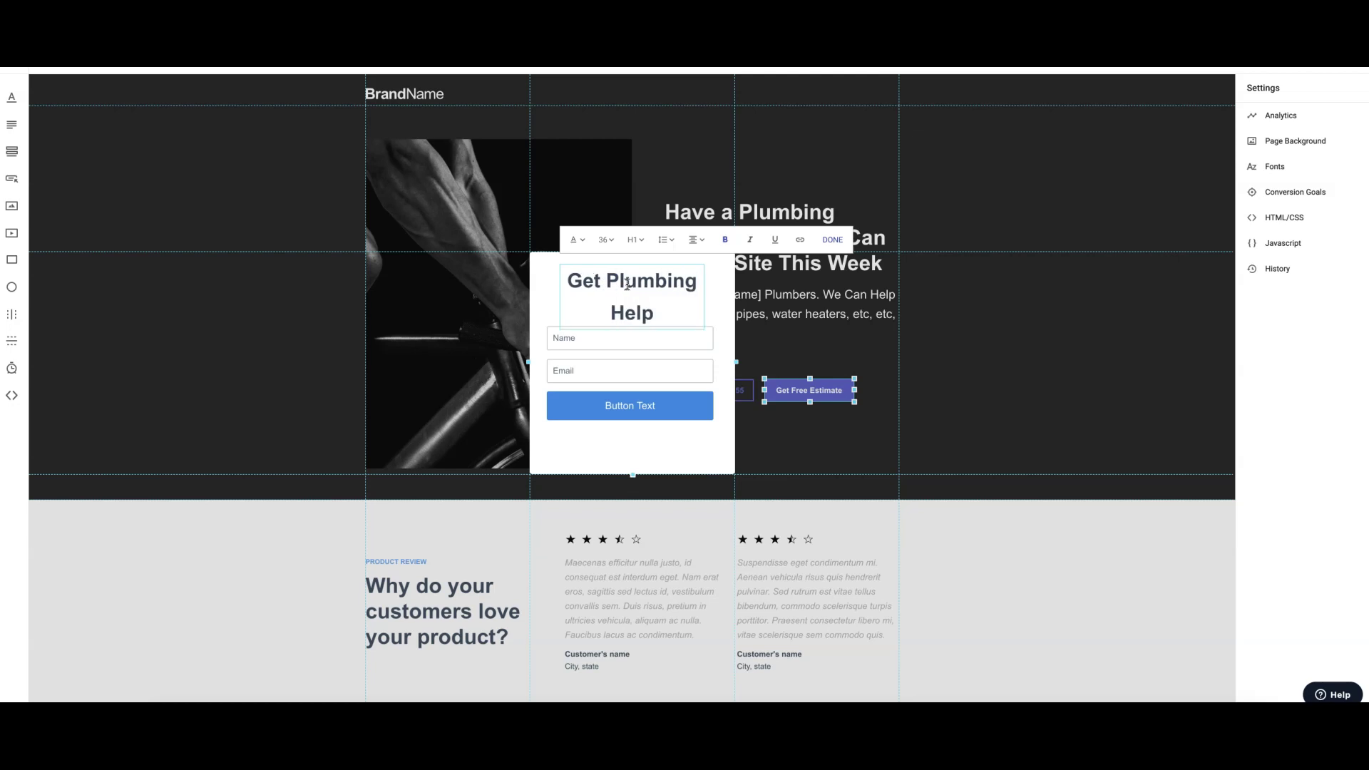
{"action": "type", "text": " Now"}
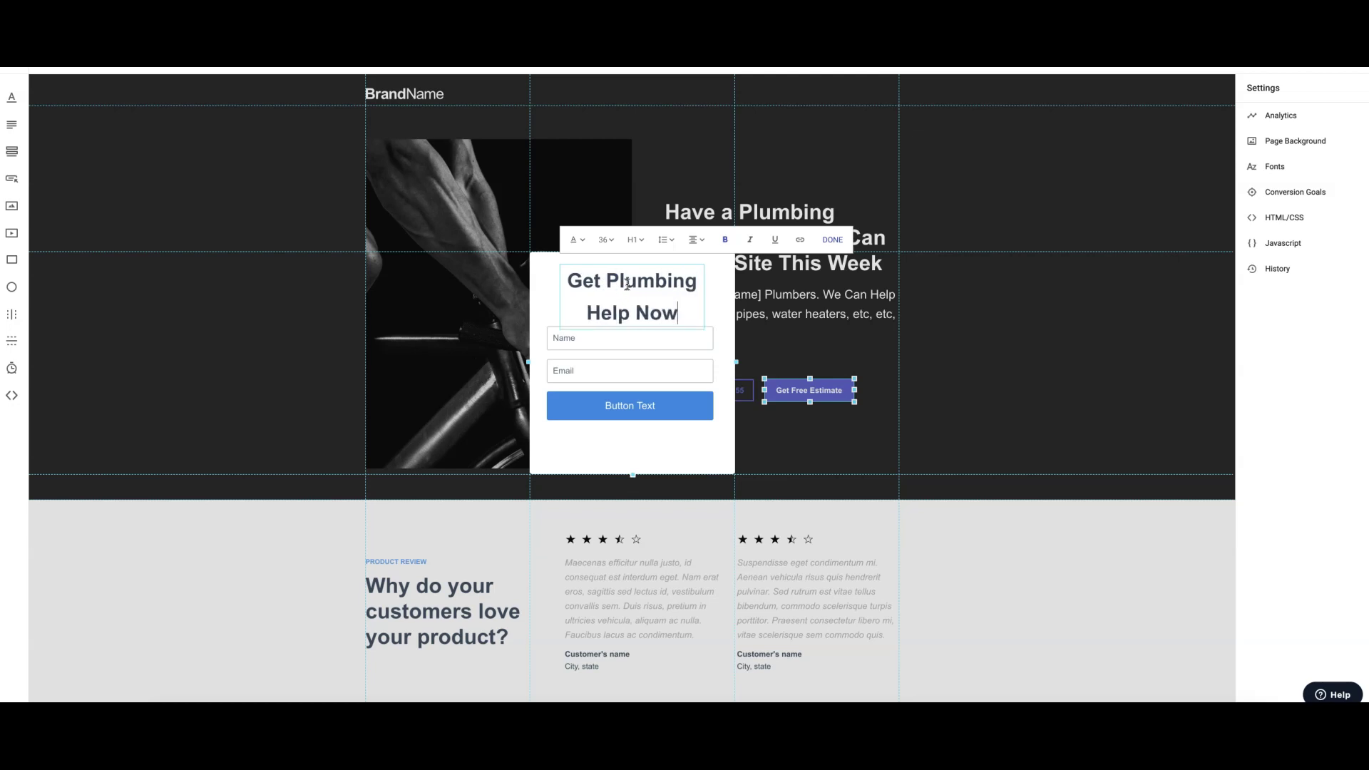
{"action": "left_click", "coordinate": [721, 285]}
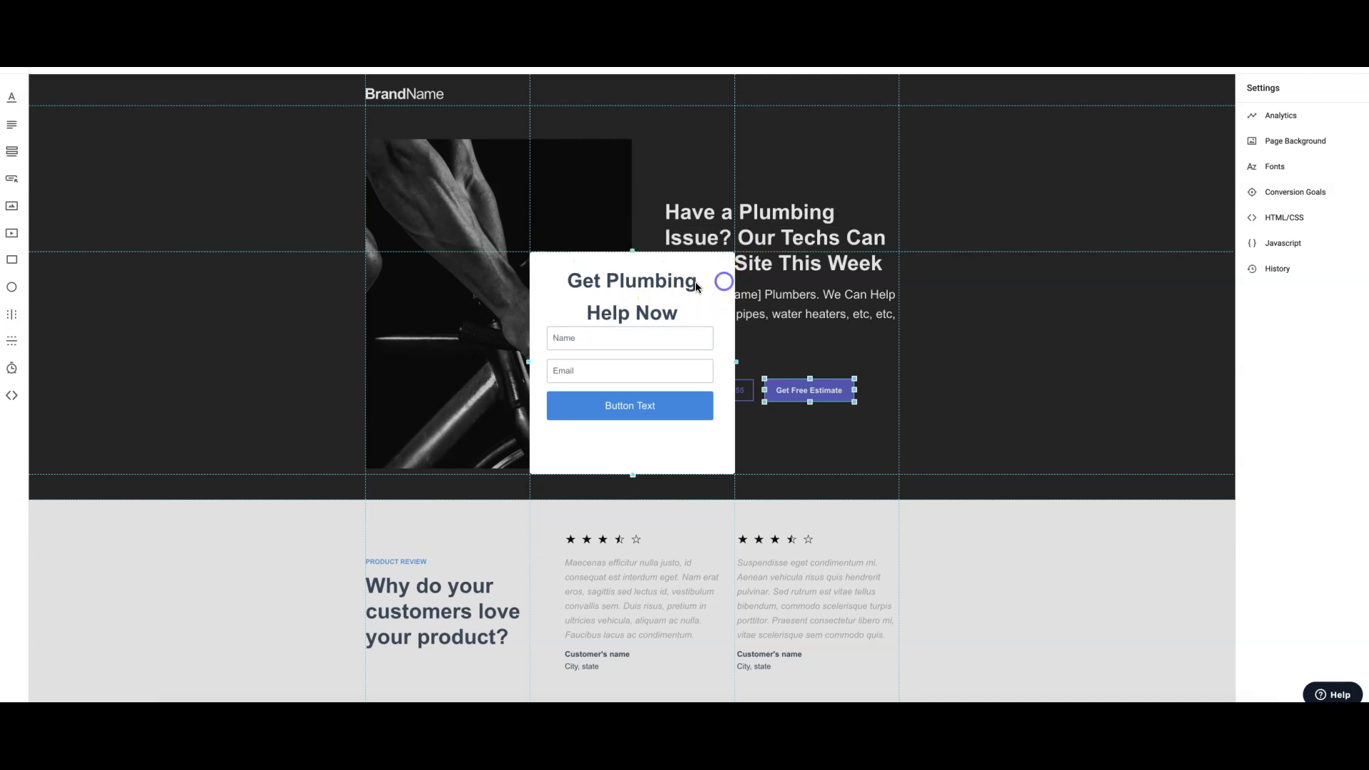
{"action": "left_click", "coordinate": [656, 284]}
{"action": "left_click_drag", "start_coordinate": [630, 345], "coordinate": [632, 364]}
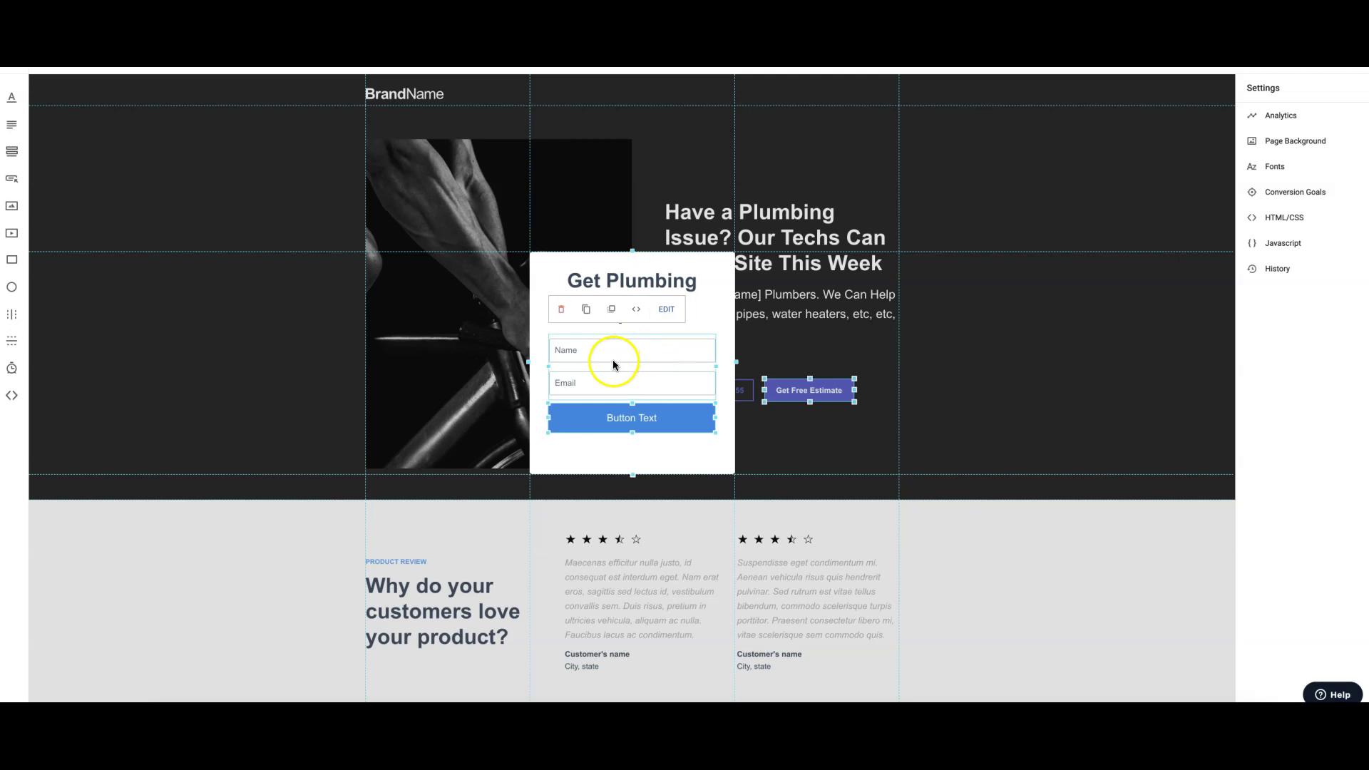
Add a text field labelled "Phone" to the pop-up form and make the pop-up box slightly taller
{"action": "left_click", "coordinate": [666, 308]}
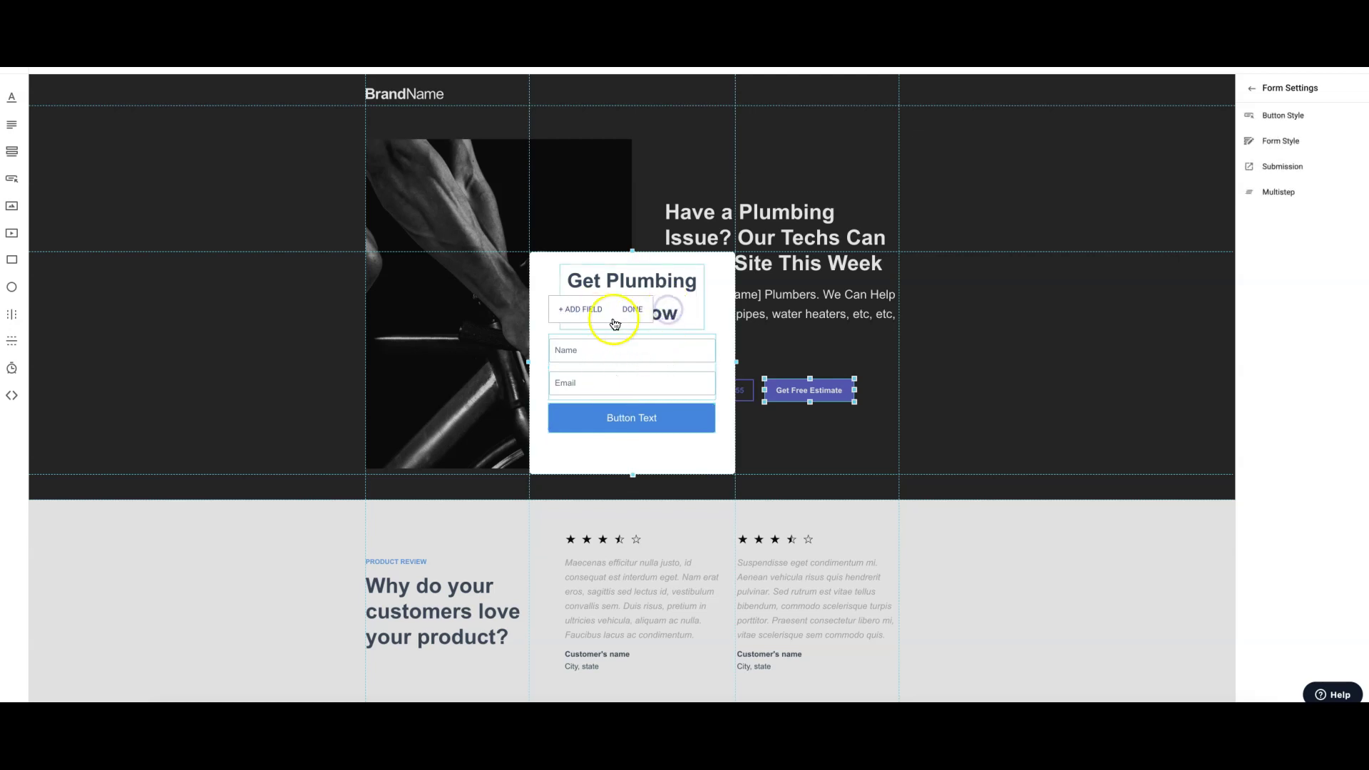
{"action": "left_click", "coordinate": [572, 348]}
{"action": "left_click", "coordinate": [606, 362]}
{"action": "triple_click", "coordinate": [606, 362]}
{"action": "type", "text": "Phone"}
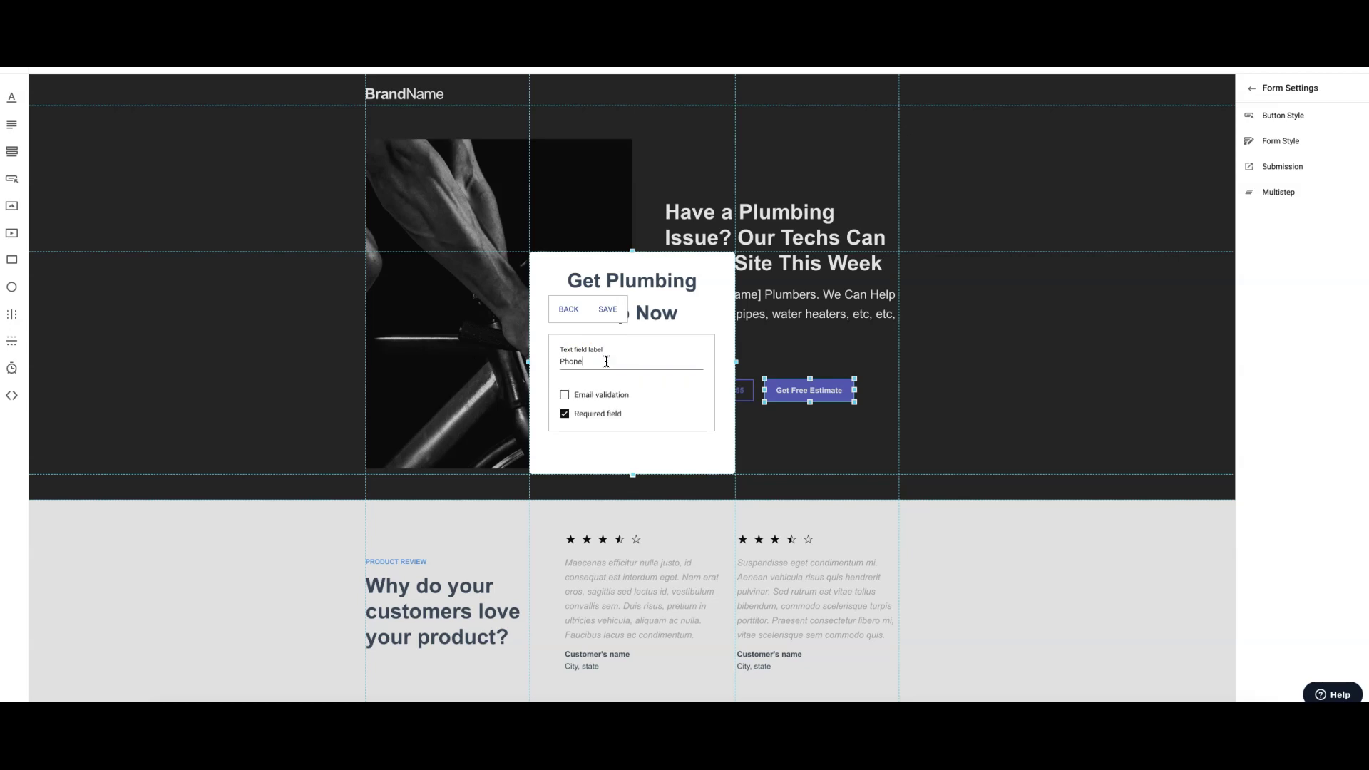
{"action": "left_click", "coordinate": [608, 309]}
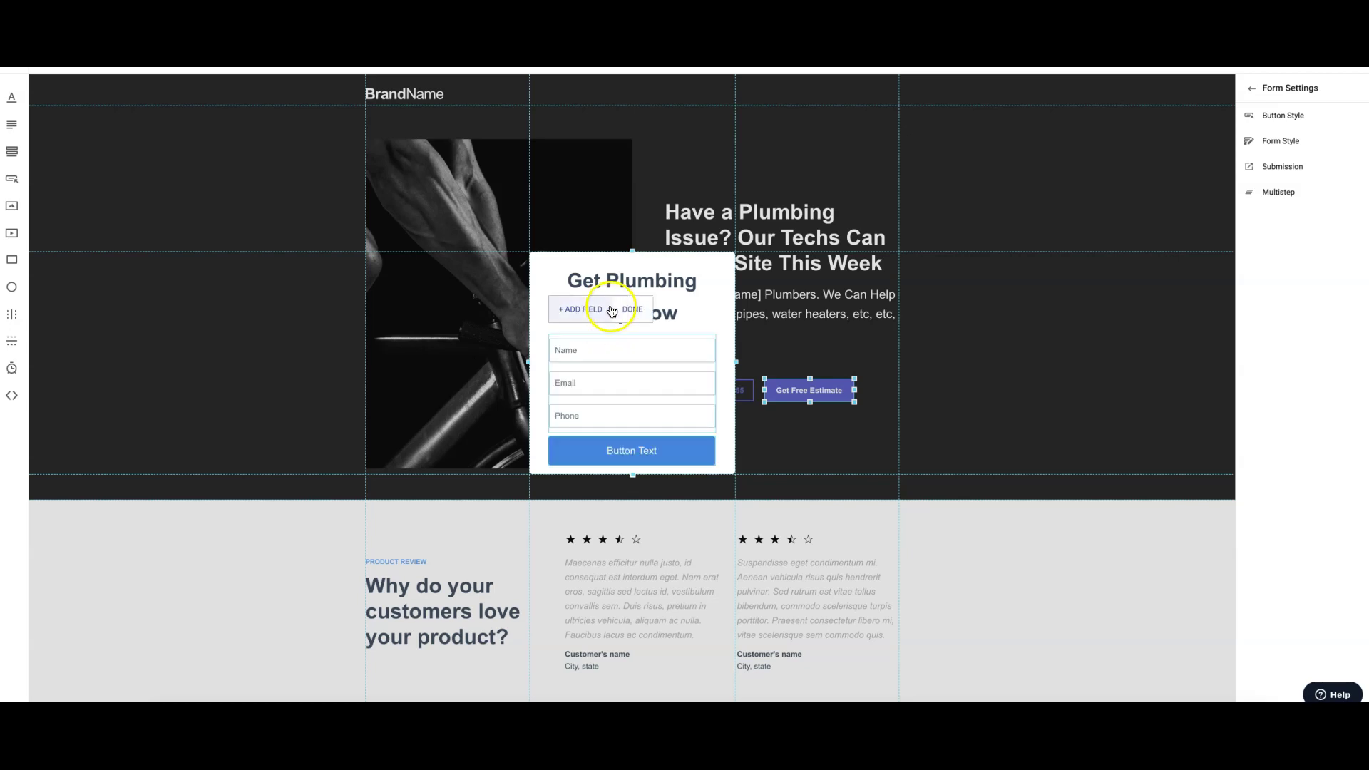
{"action": "left_click_drag", "start_coordinate": [636, 476], "coordinate": [636, 495]}
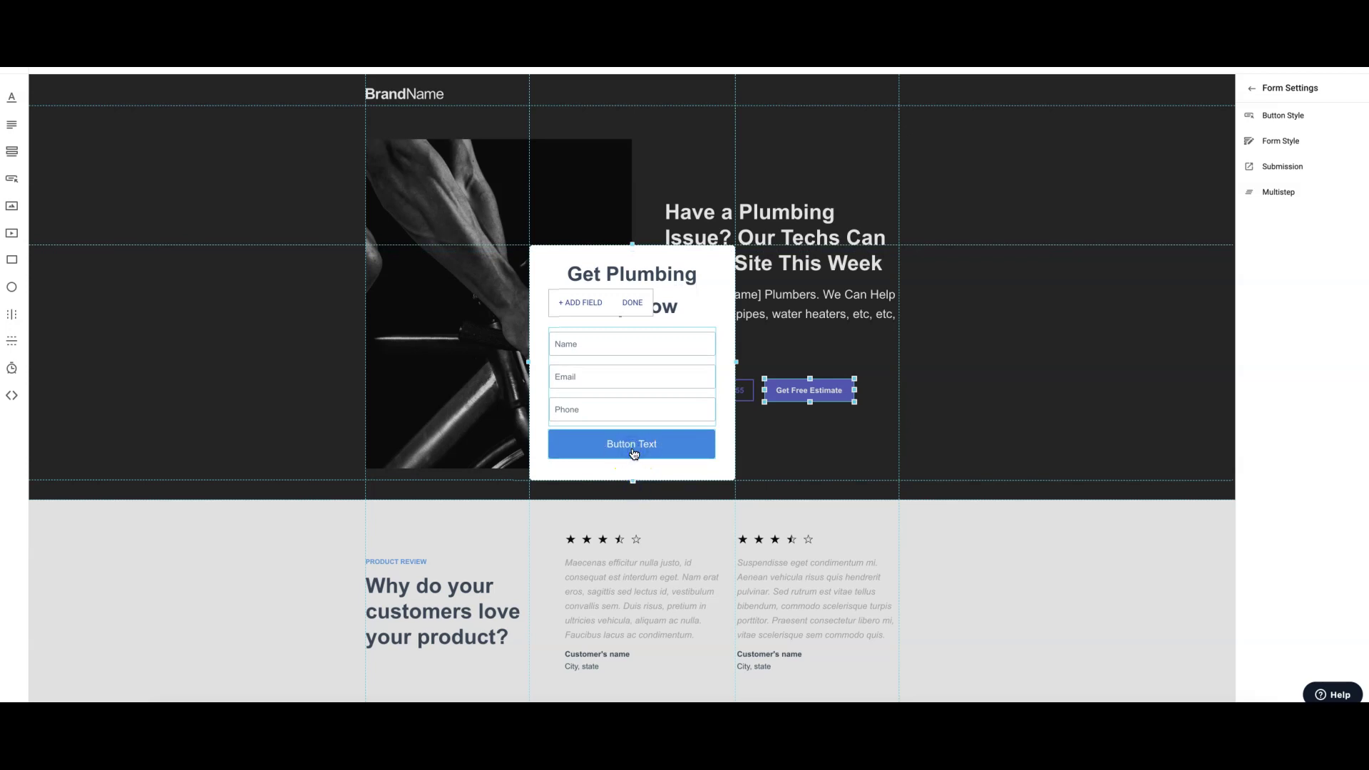
{"action": "left_click", "coordinate": [633, 302]}
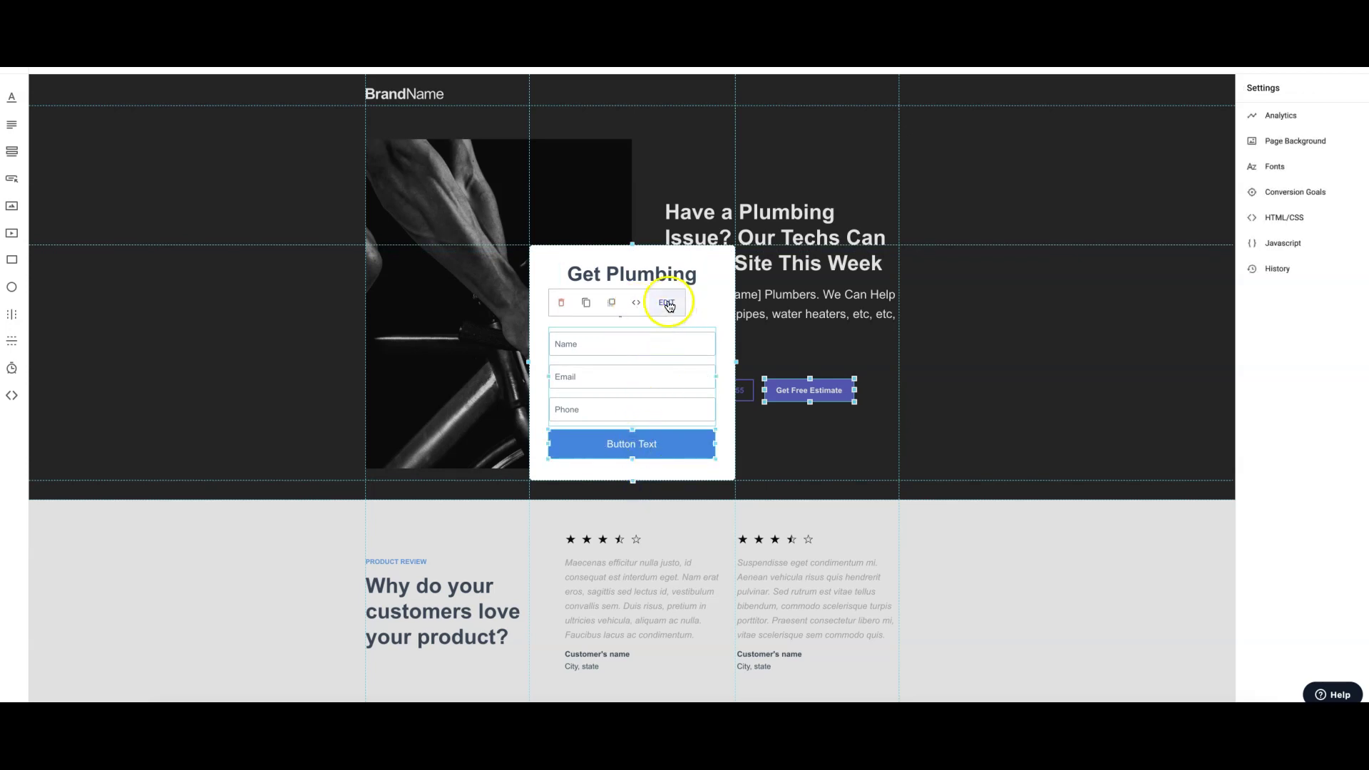
Set the pop-up form's button text to "Request Estimate"
{"action": "left_click", "coordinate": [668, 304]}
{"action": "left_click", "coordinate": [1286, 139]}
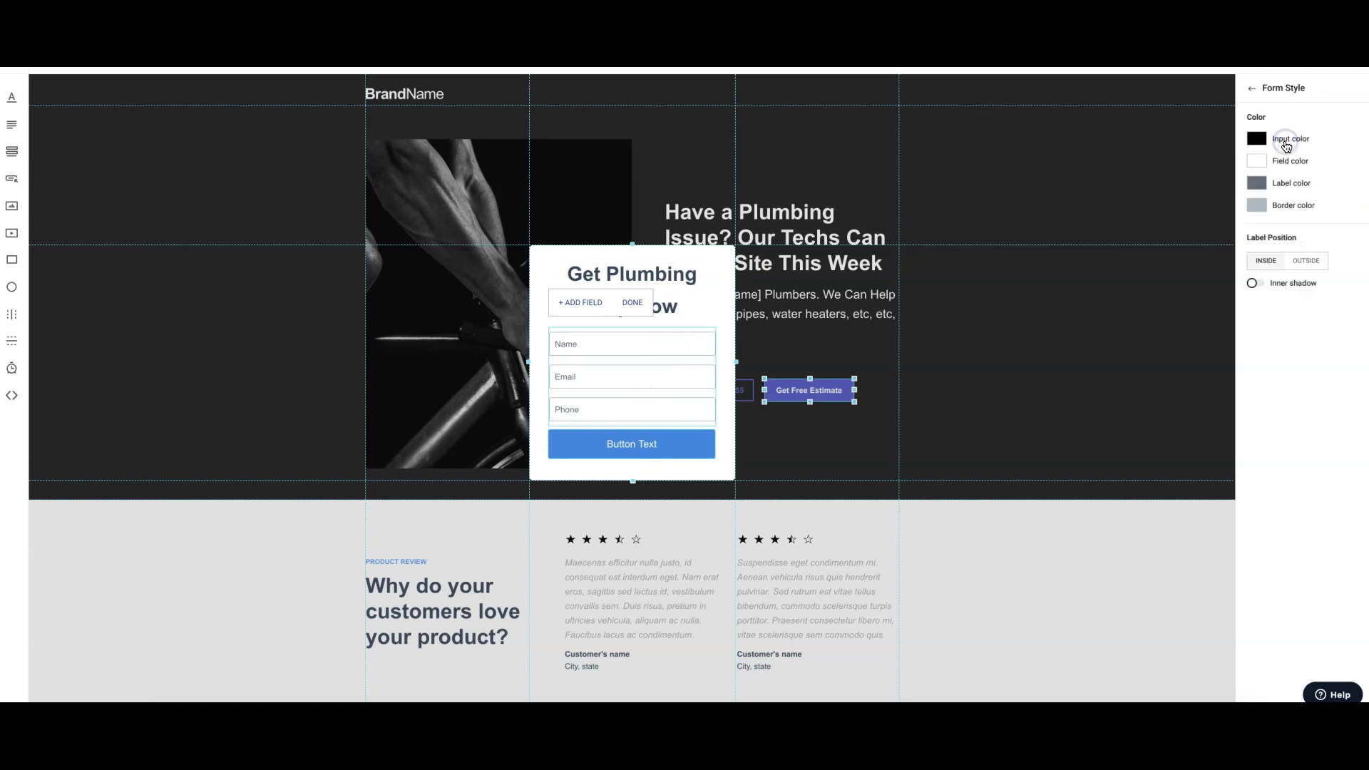
{"action": "left_click", "coordinate": [1252, 88]}
{"action": "left_click", "coordinate": [1282, 121]}
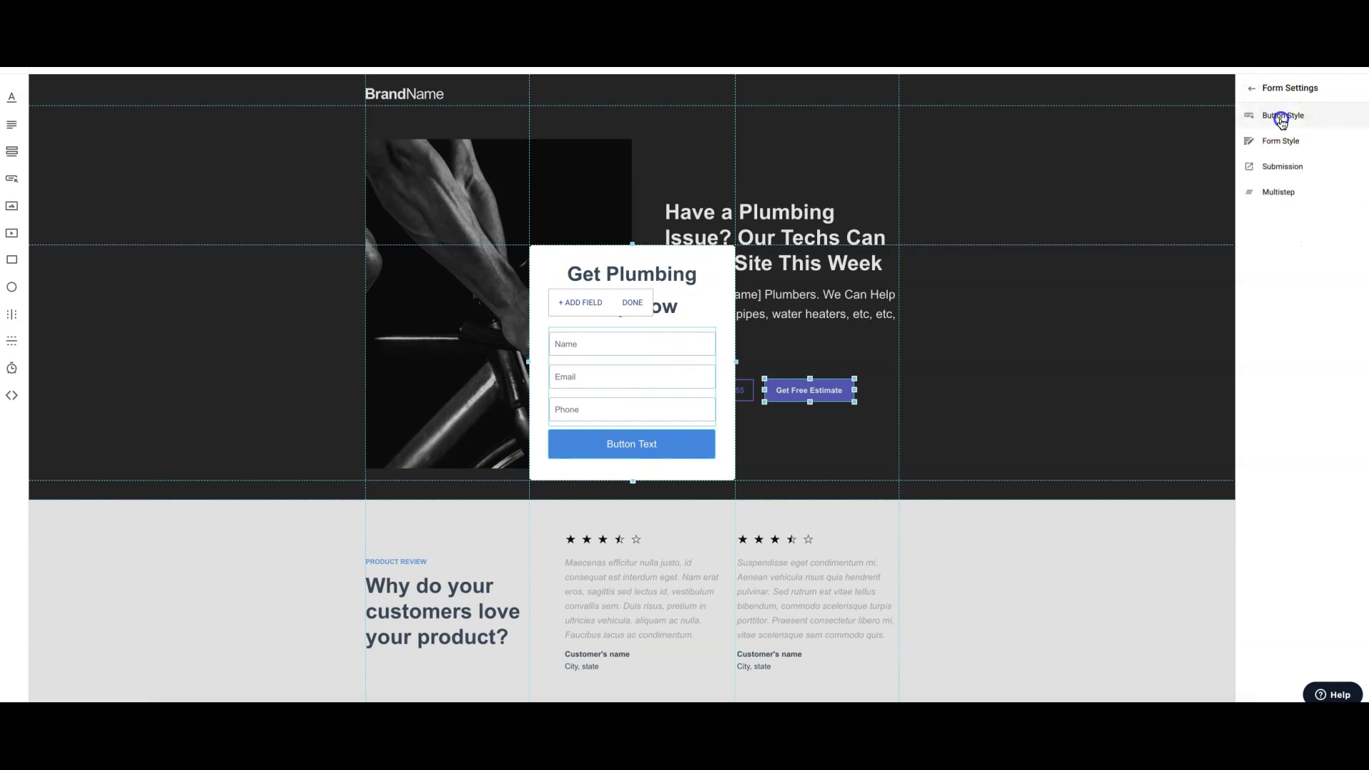
{"action": "triple_click", "coordinate": [1270, 268]}
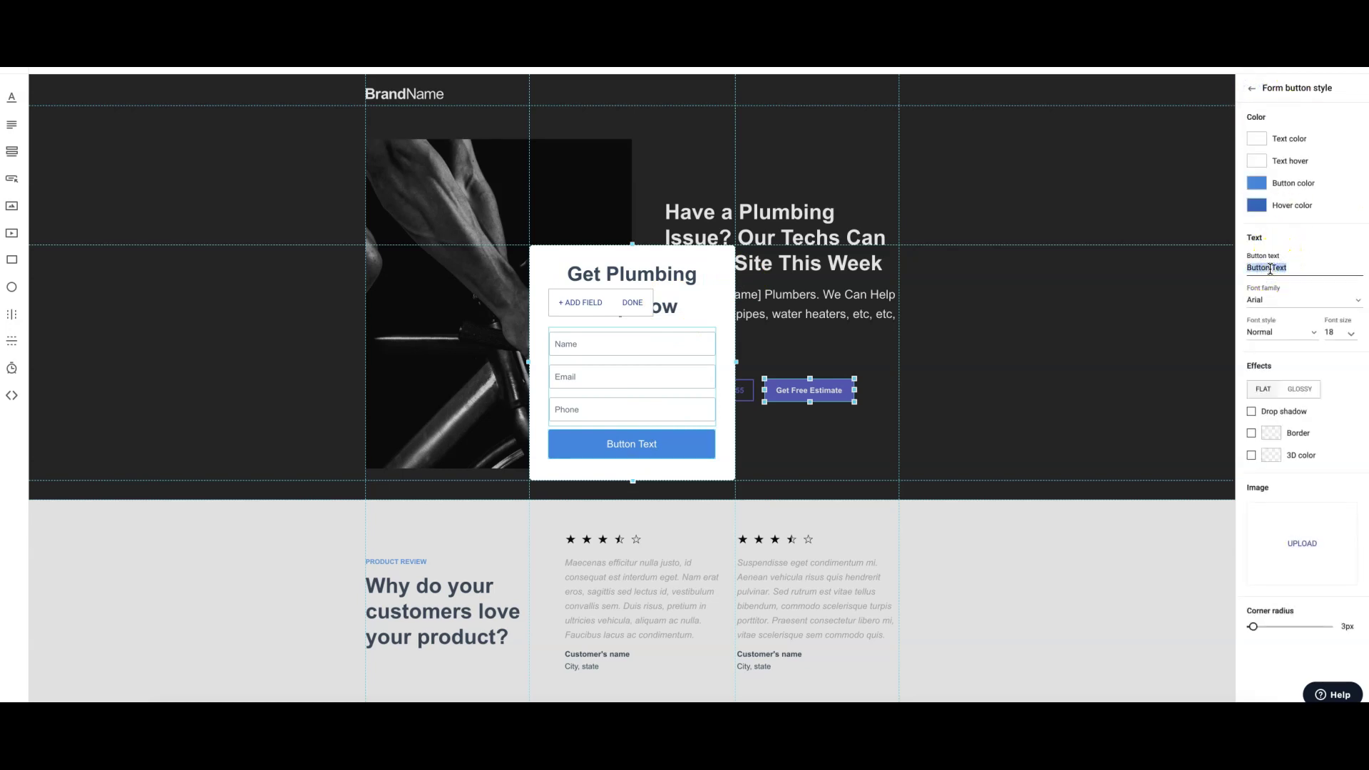
{"action": "type", "text": "Request Estimate"}
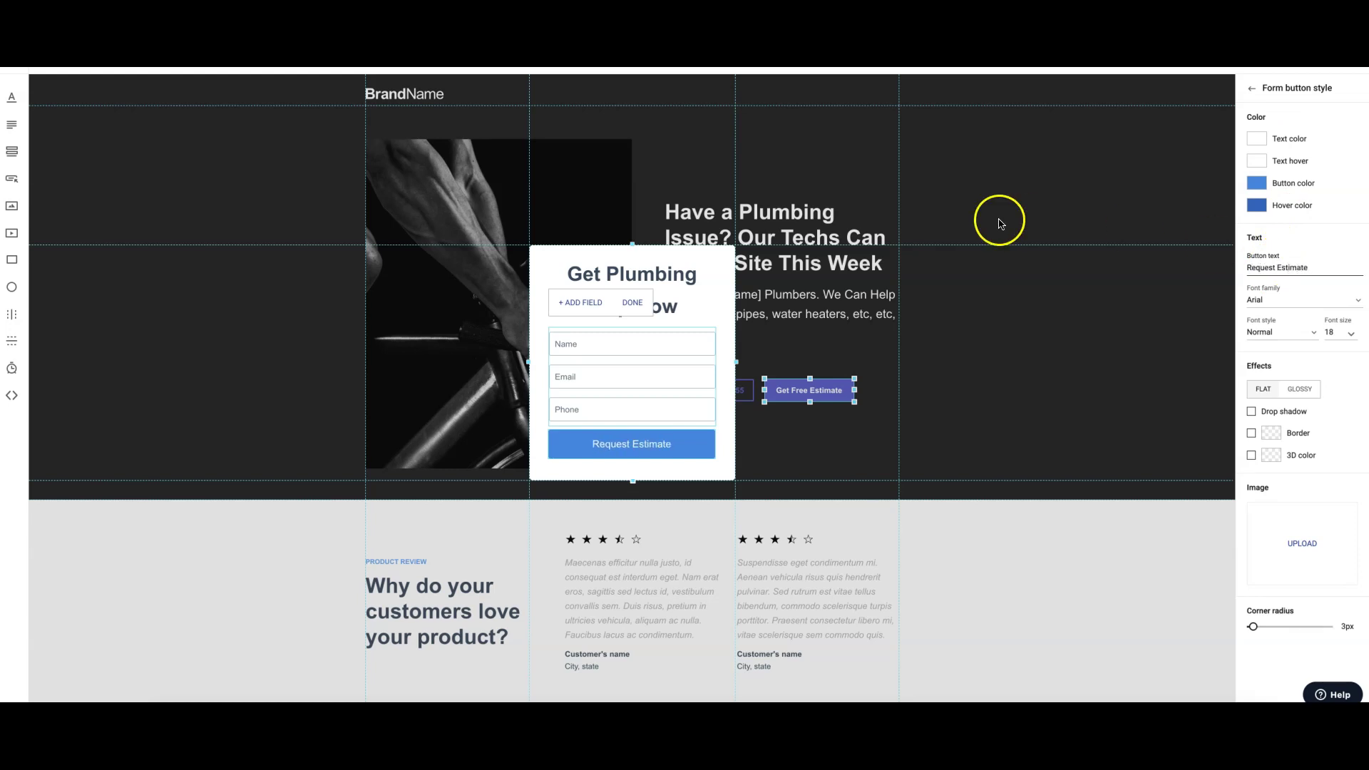
{"action": "left_click", "coordinate": [711, 274]}
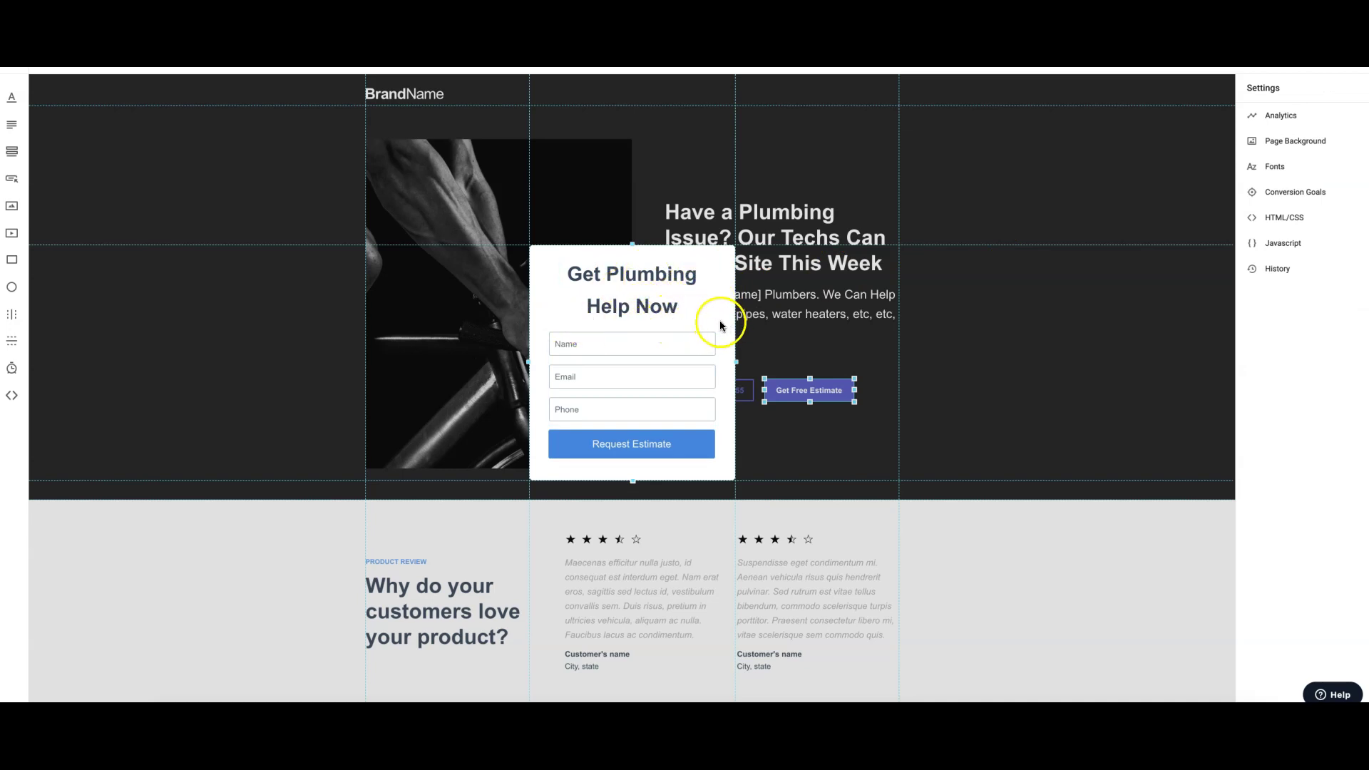
Close the pop-up and deselect the "Get Free Estimate" button in the hero section
{"action": "left_click", "coordinate": [628, 303]}
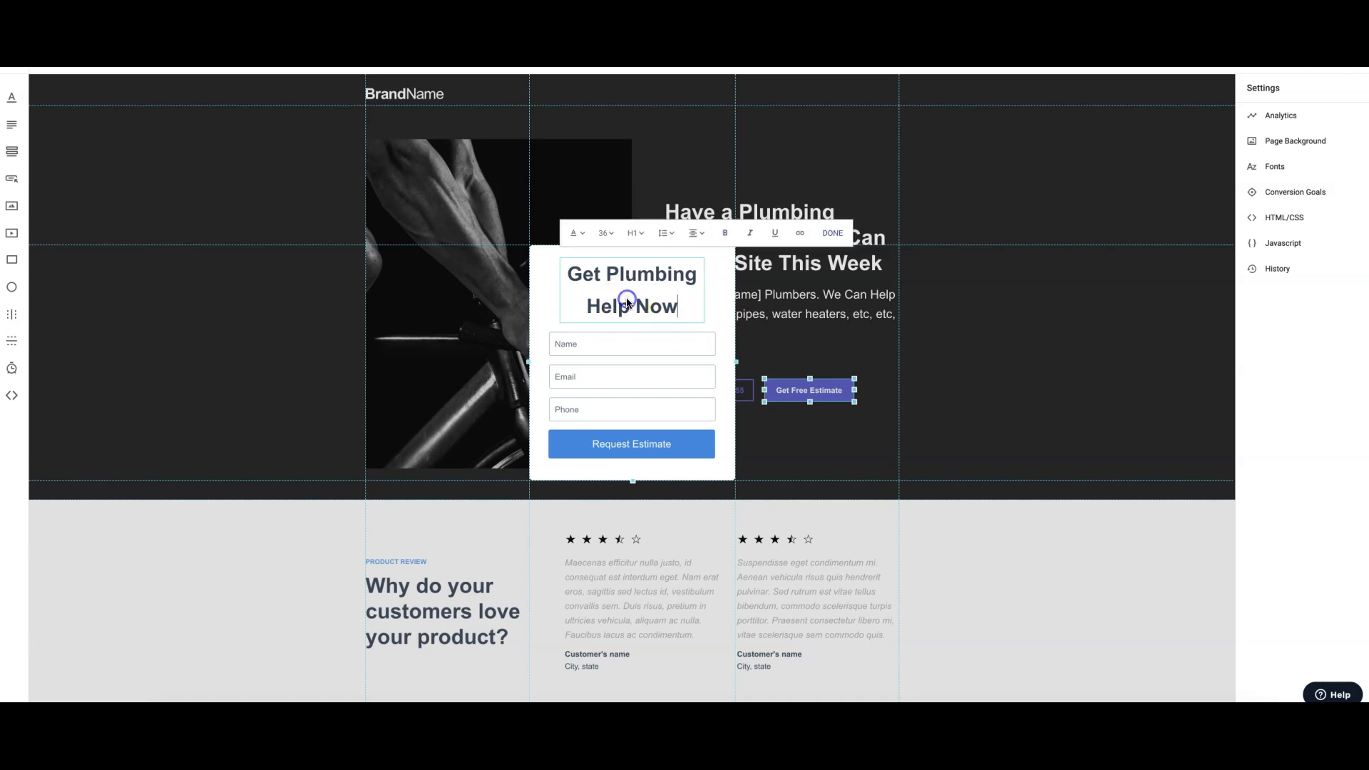
{"action": "left_click", "coordinate": [730, 305]}
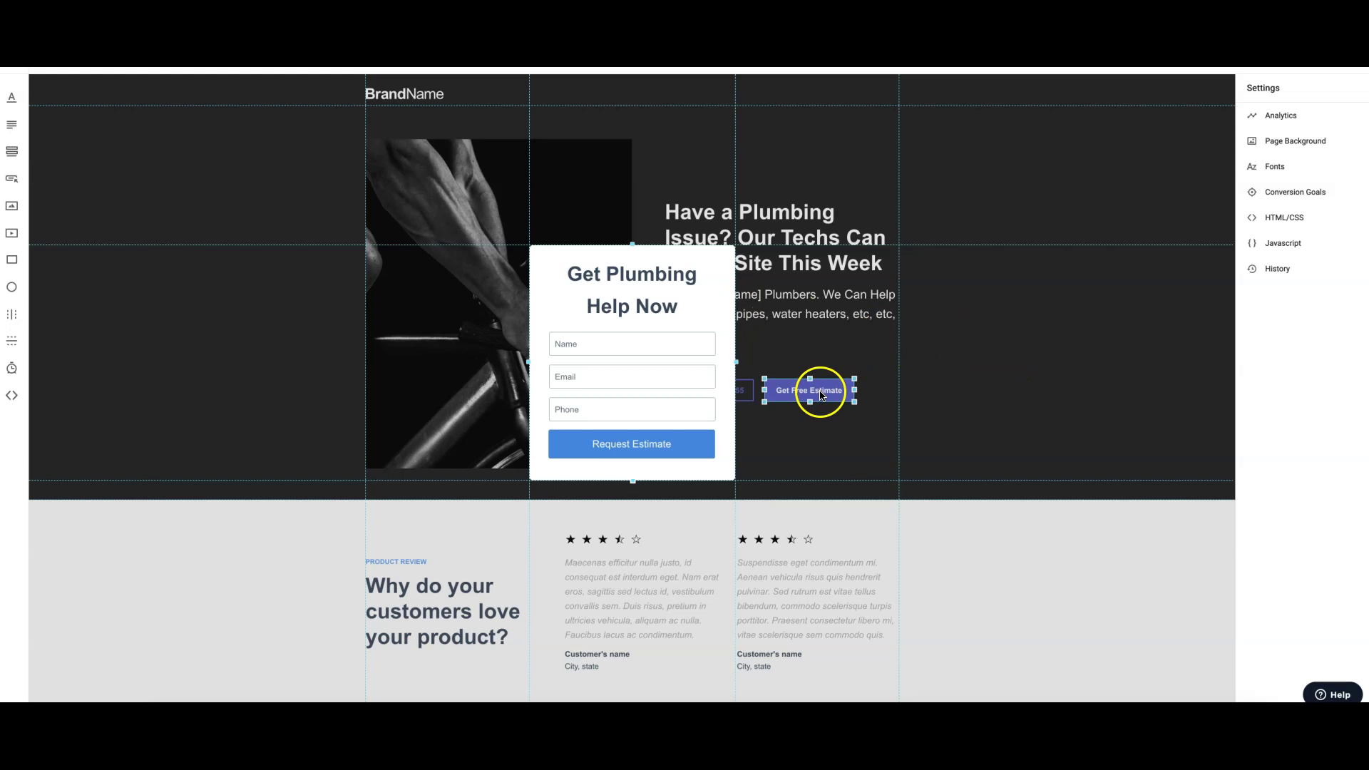
{"action": "left_click", "coordinate": [952, 352]}
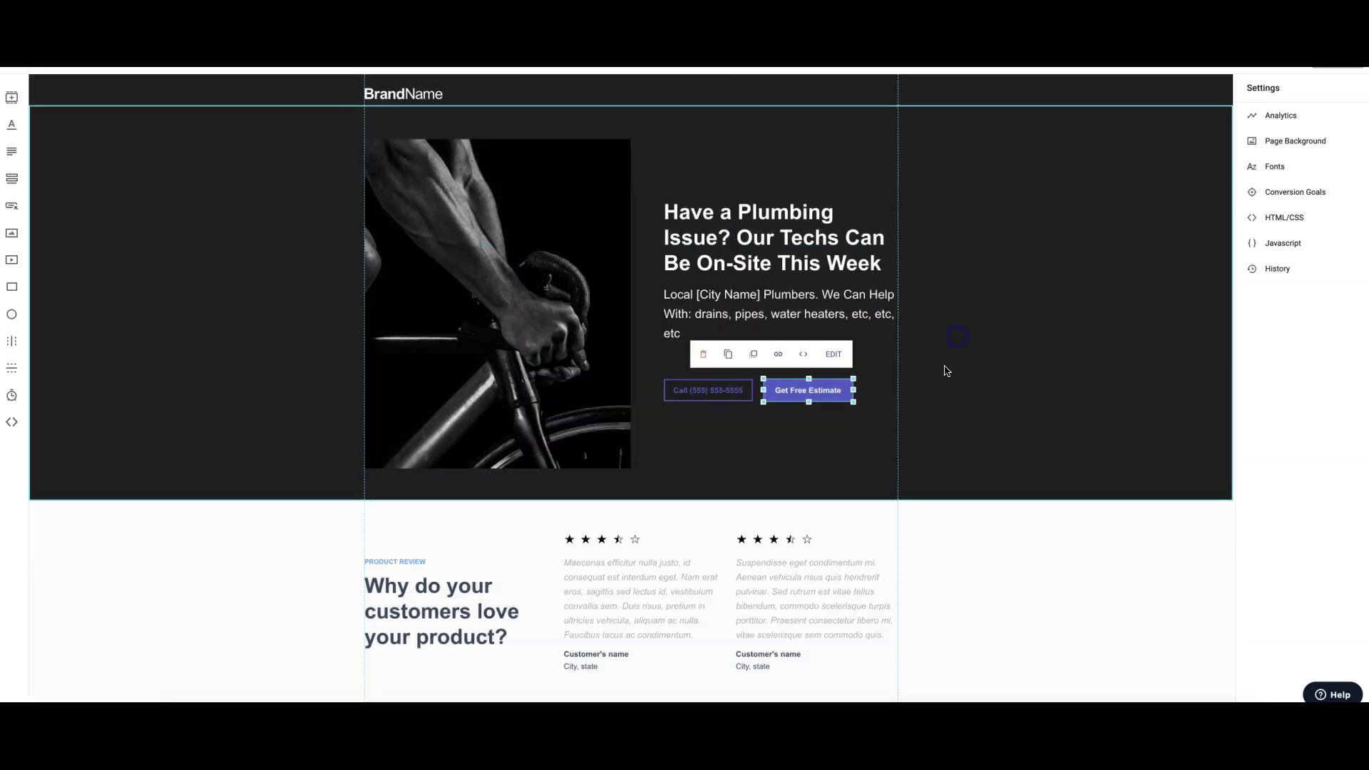
{"action": "left_click", "coordinate": [627, 385]}
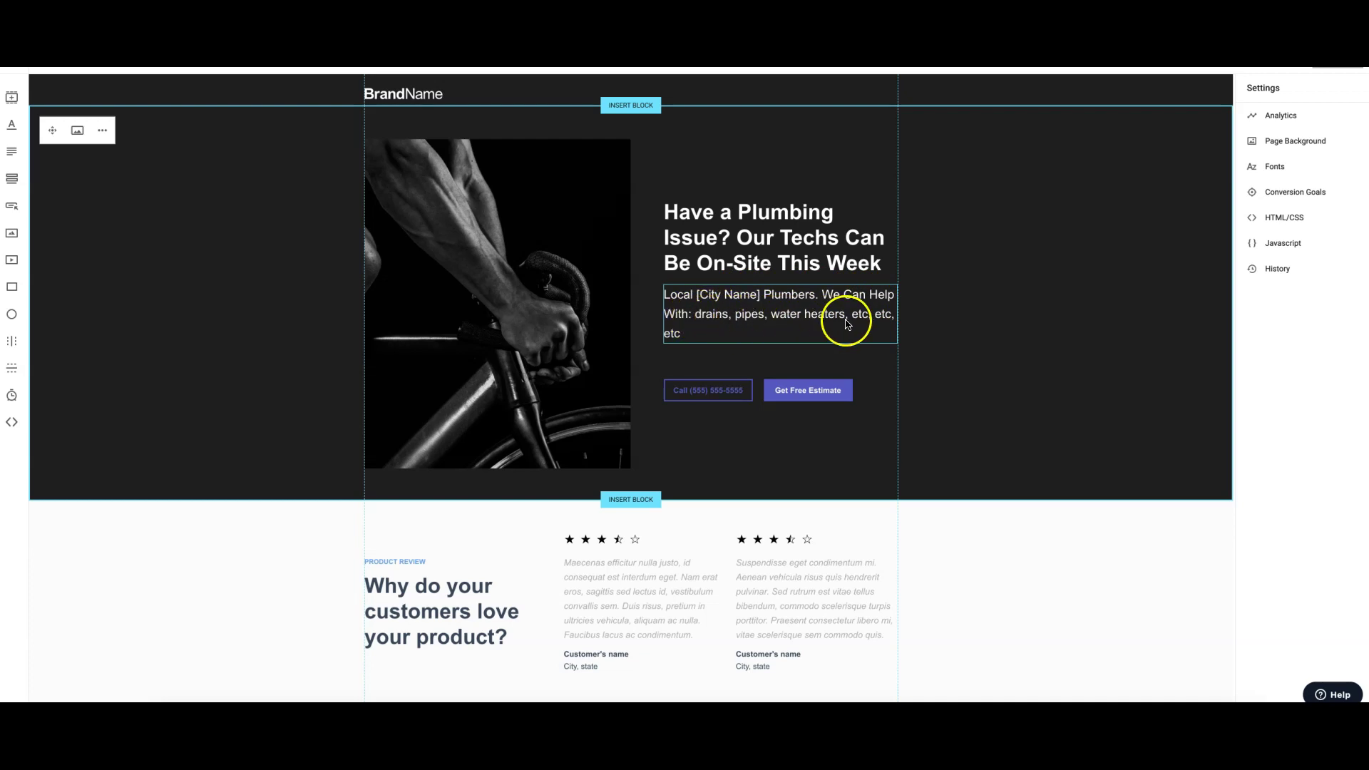
{"action": "left_click", "coordinate": [691, 314]}
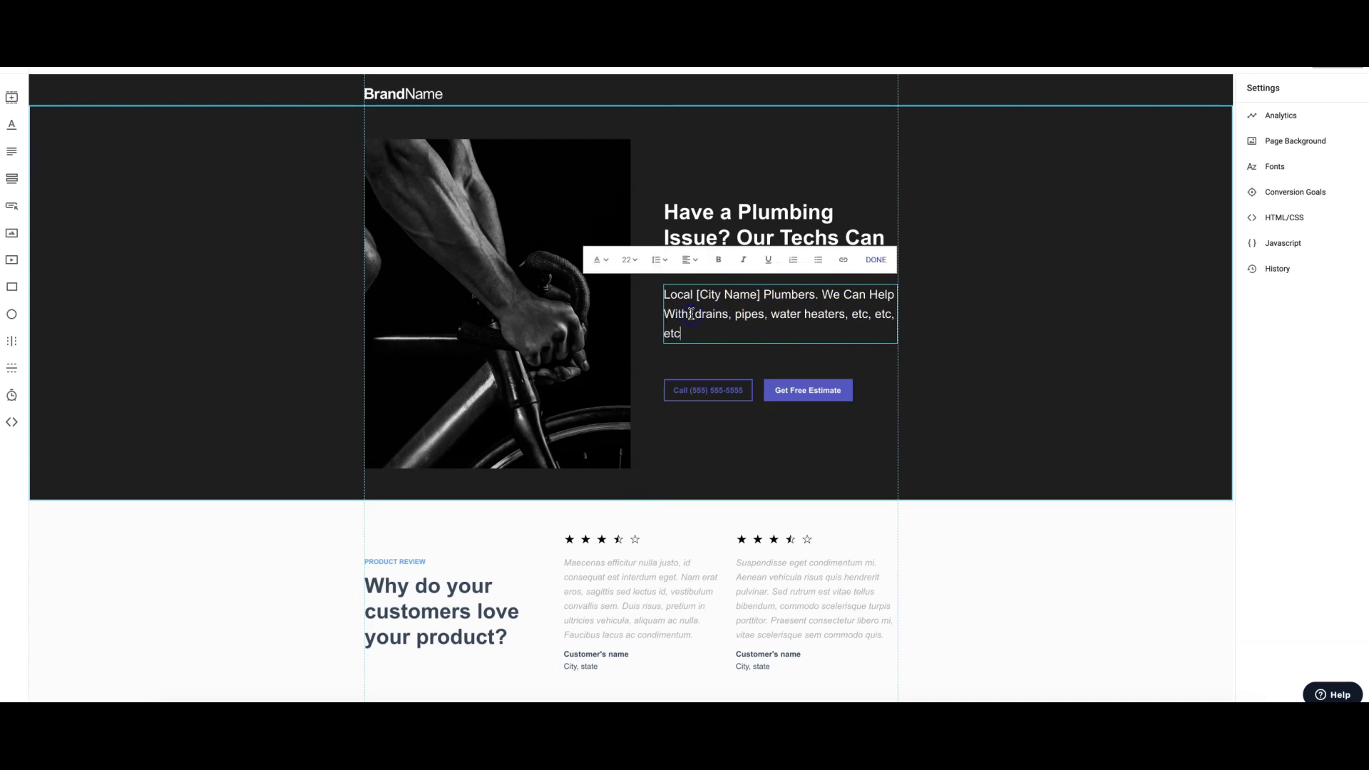
{"action": "left_click_drag", "start_coordinate": [695, 314], "coordinate": [722, 326]}
{"action": "left_click", "coordinate": [698, 314]}
{"action": "left_click", "coordinate": [999, 345]}
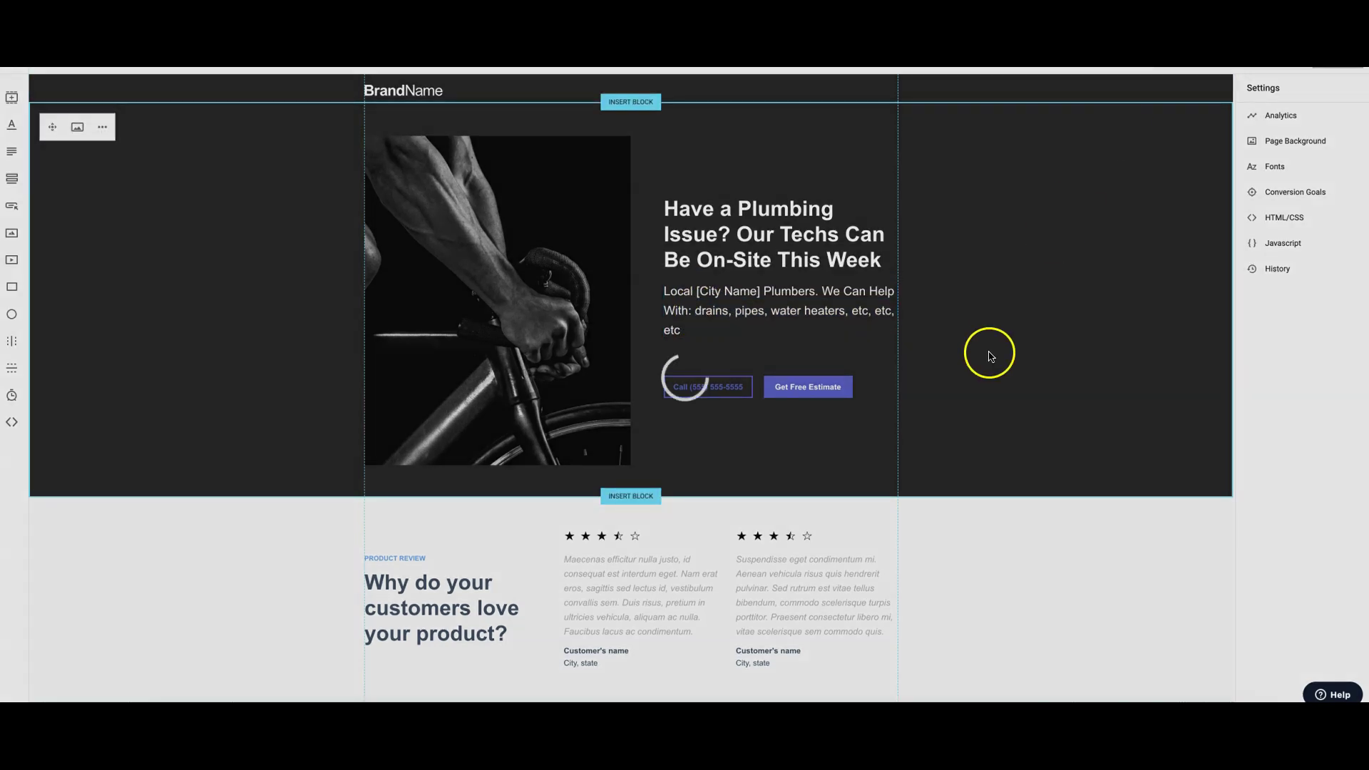
Delete the small "PRODUCT REVIEW" label above the customer reviews heading
{"action": "scroll", "coordinate": [920, 382], "scroll_direction": "down", "scroll_amount": 4}
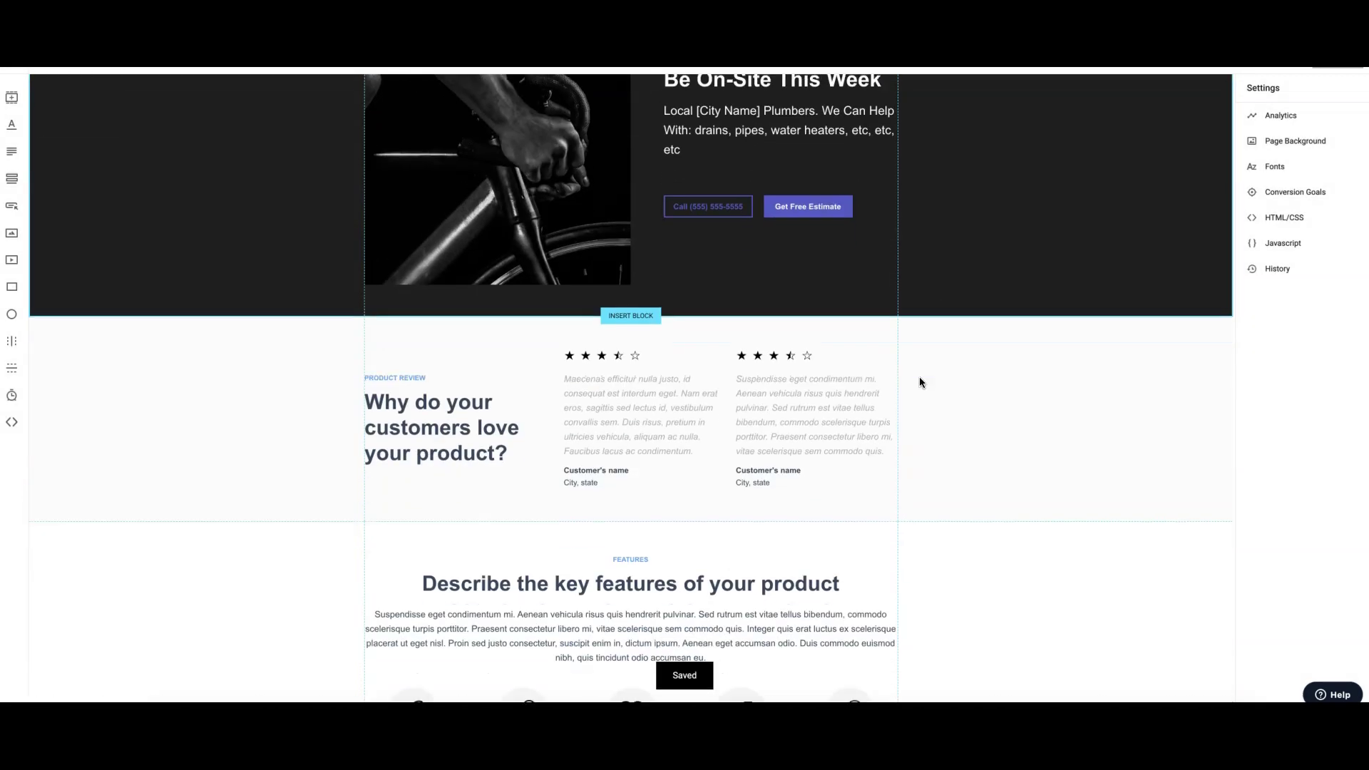
{"action": "left_click", "coordinate": [419, 369]}
{"action": "left_click", "coordinate": [403, 324]}
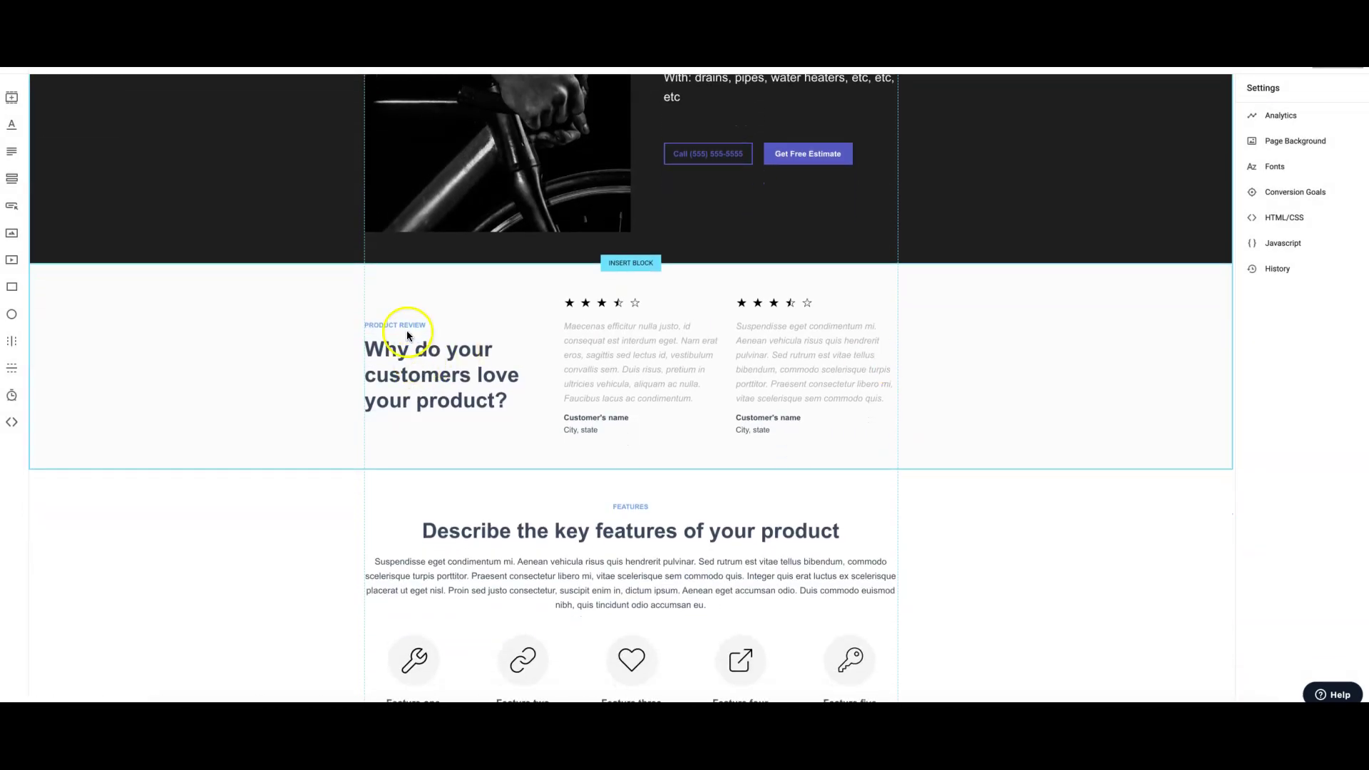
{"action": "left_click", "coordinate": [370, 297]}
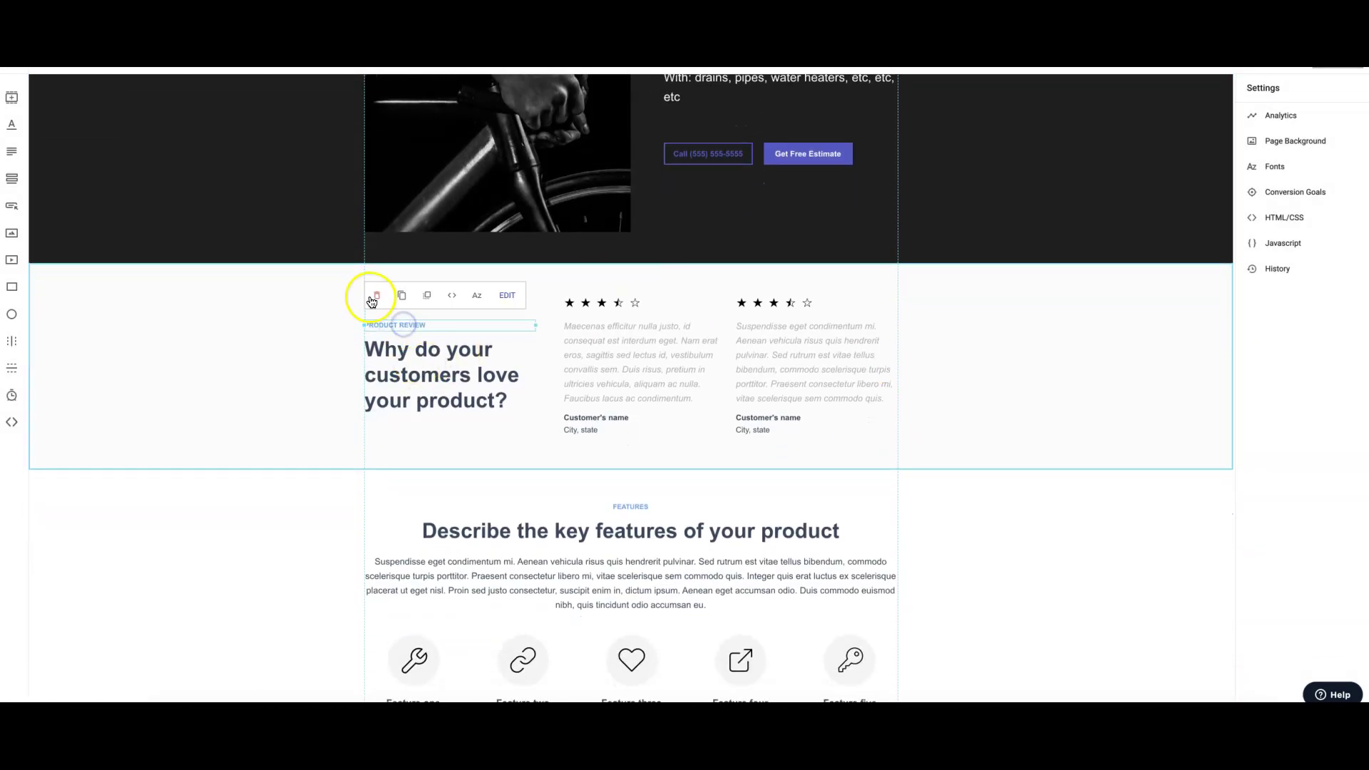
Replace the reviews section heading with "See What Our Customers Have To Say..."
{"action": "left_click", "coordinate": [409, 372]}
{"action": "double_click", "coordinate": [452, 378]}
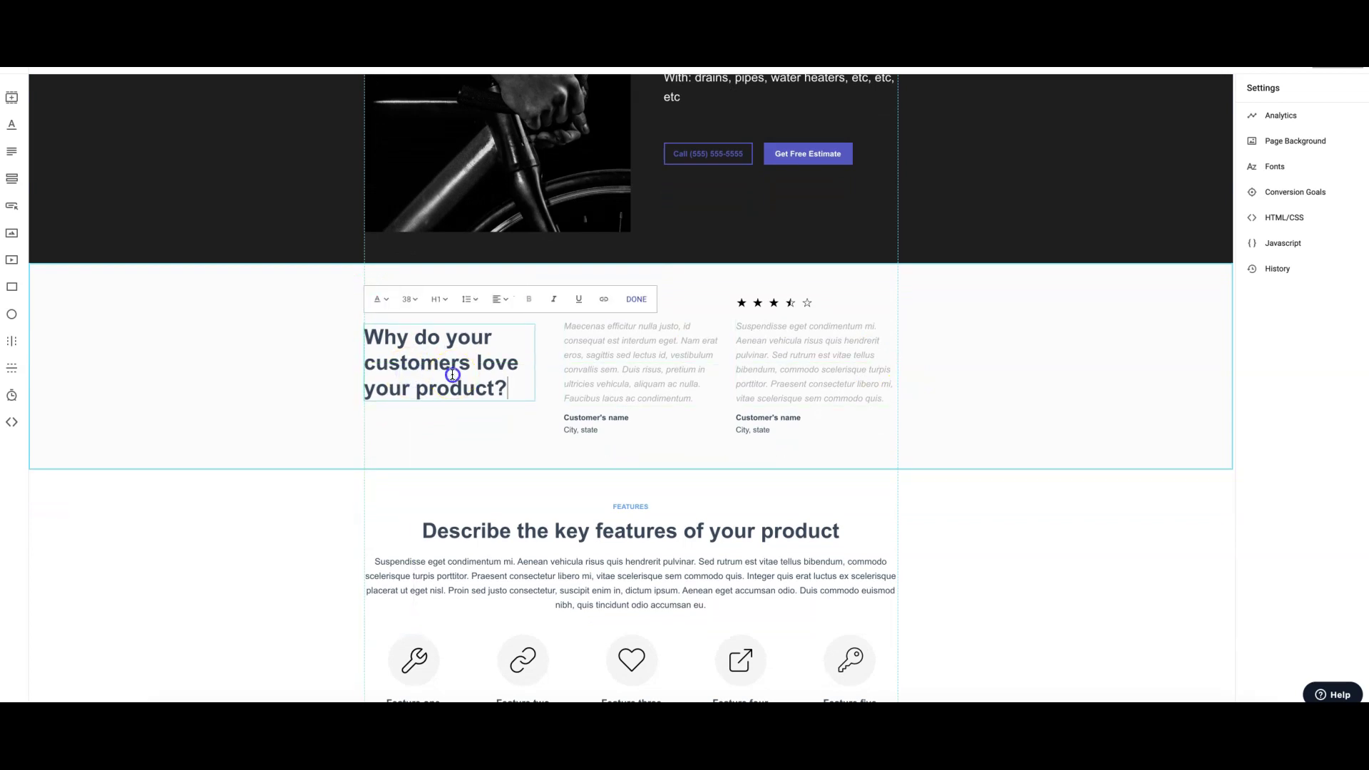
{"action": "type", "text": "See"}
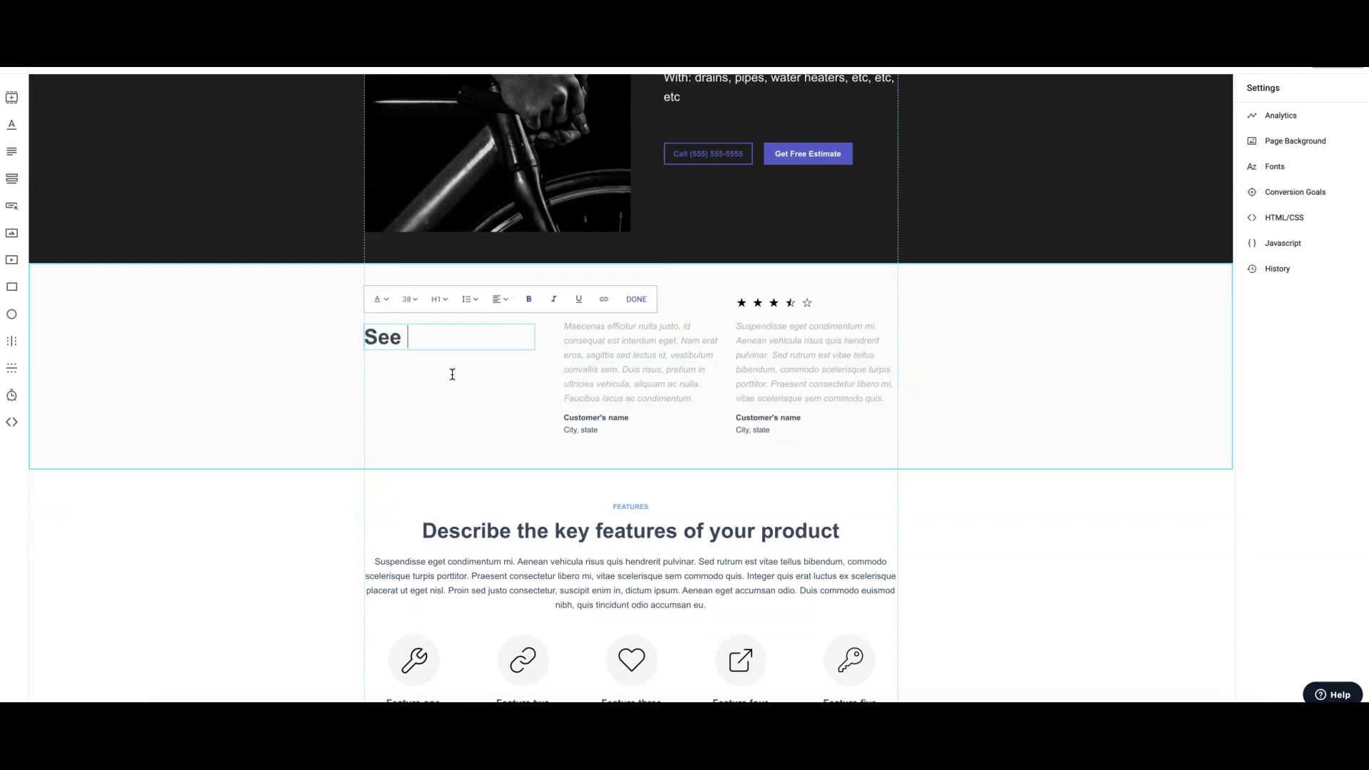
{"action": "type", "text": " What Our Customers Have To Sa"}
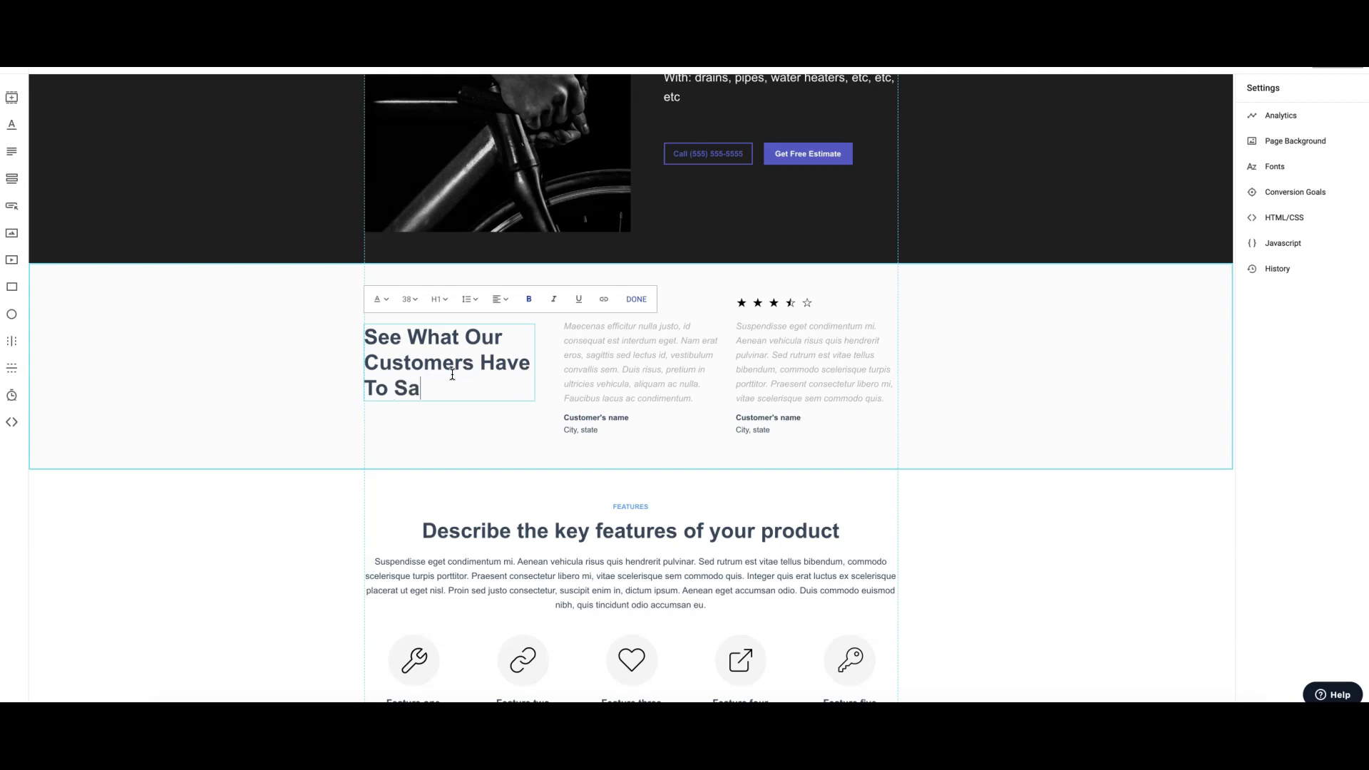
{"action": "left_click", "coordinate": [447, 430]}
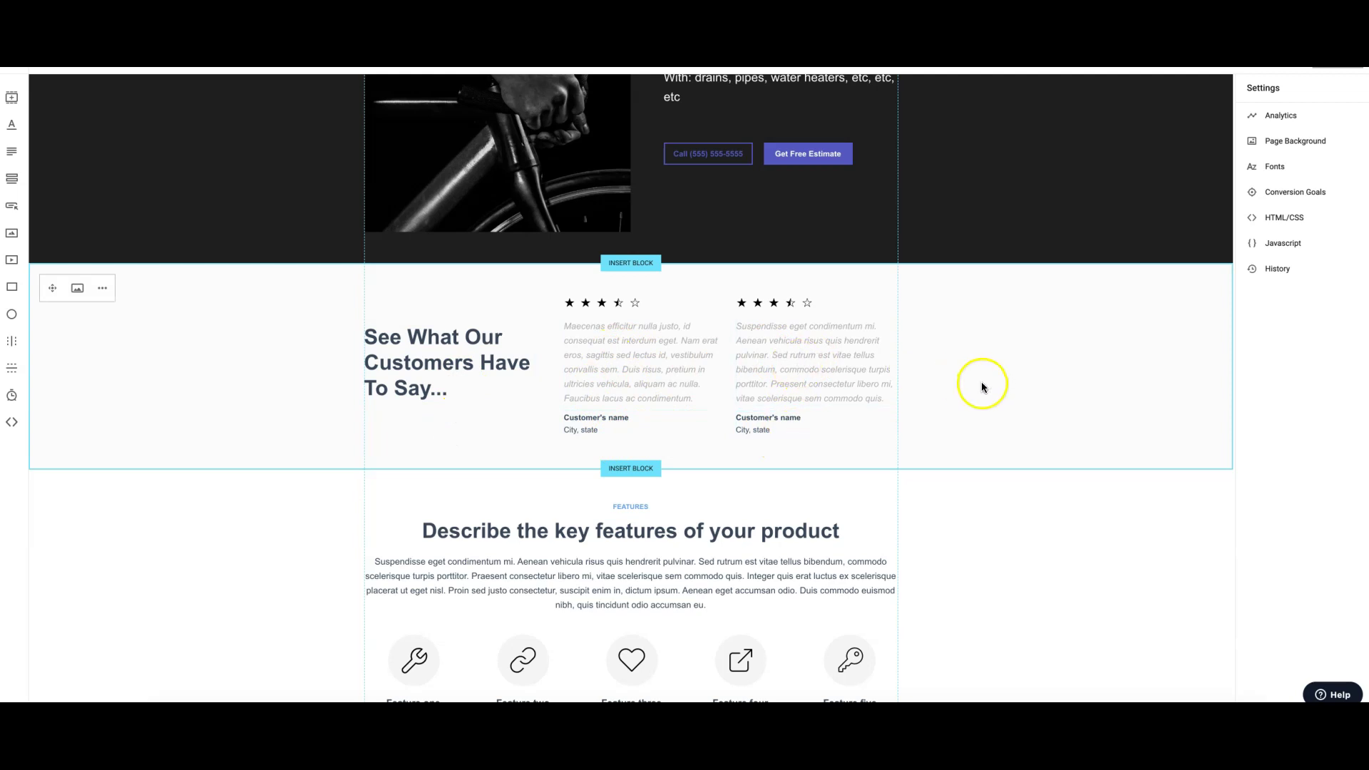
Delete the small "FEATURES" label above the features section heading
{"action": "scroll", "coordinate": [982, 388], "scroll_direction": "down", "scroll_amount": 1}
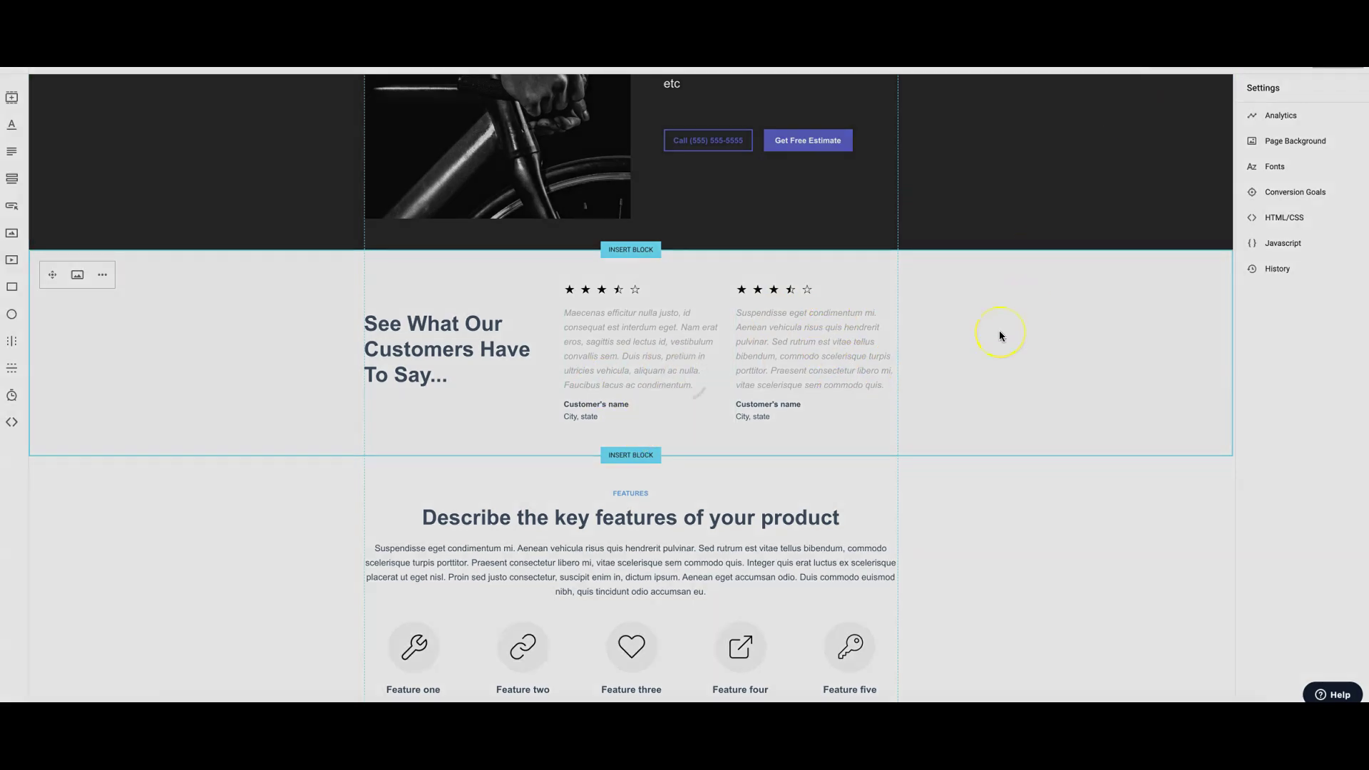
{"action": "scroll", "coordinate": [1000, 334], "scroll_direction": "down", "scroll_amount": 3}
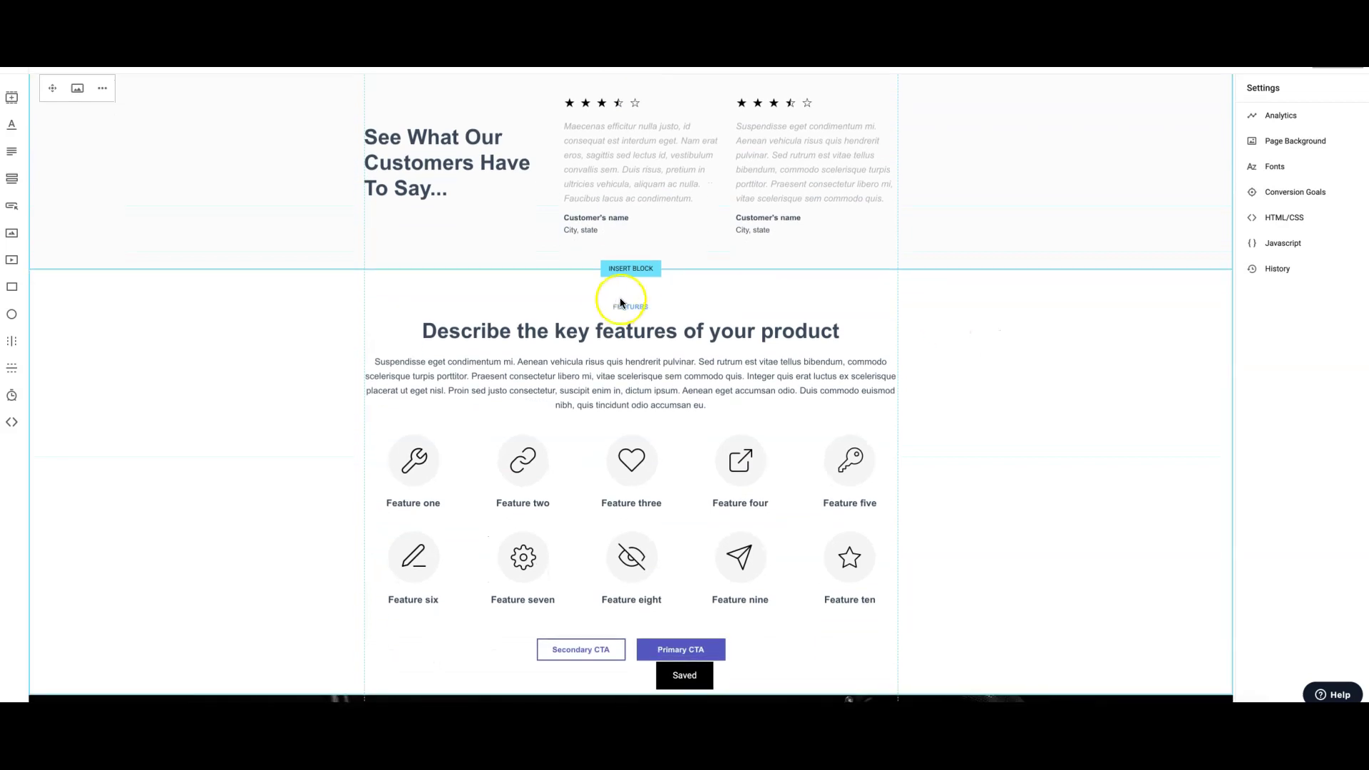
{"action": "left_click", "coordinate": [373, 278]}
Replace the features section heading with "Our Plumbing Services"
{"action": "left_click", "coordinate": [629, 330]}
{"action": "left_click", "coordinate": [632, 327]}
{"action": "type", "text": "O"}
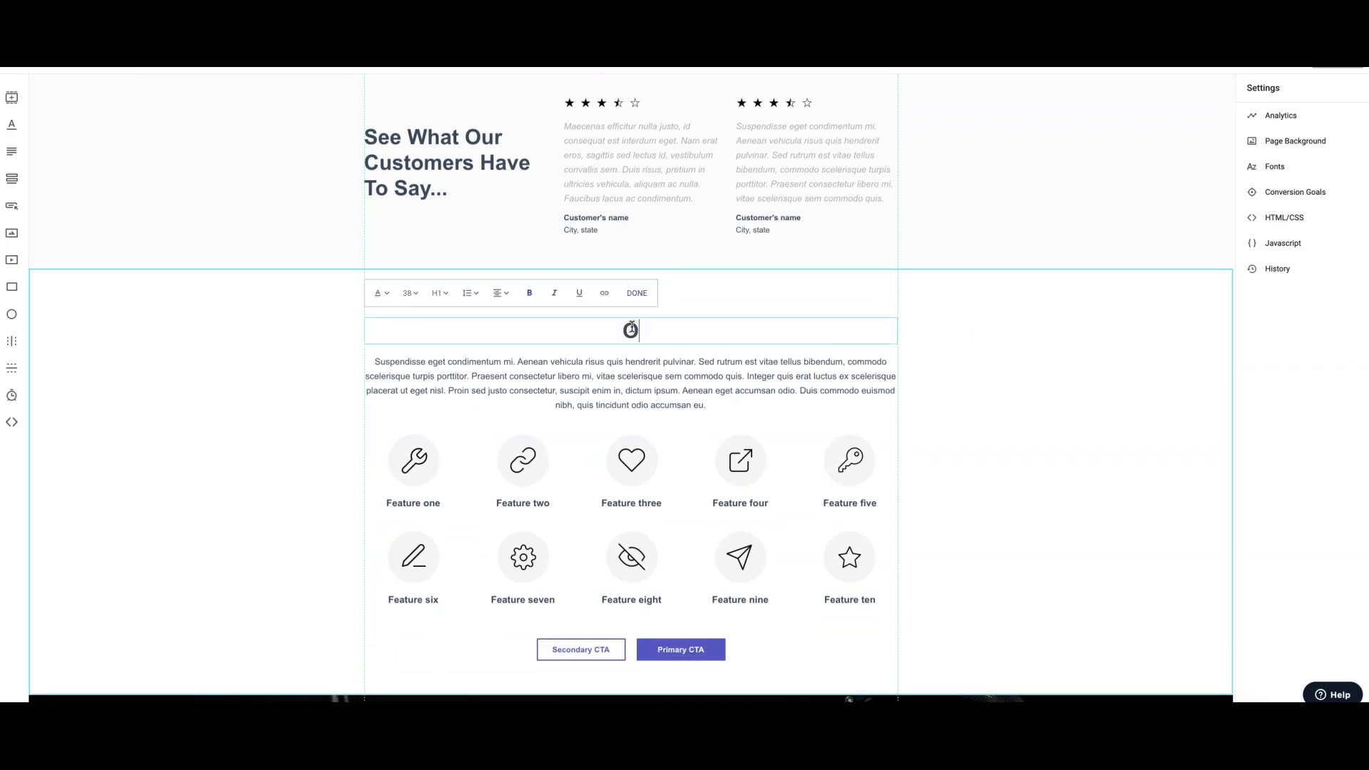
{"action": "type", "text": "ur Plumbing Services"}
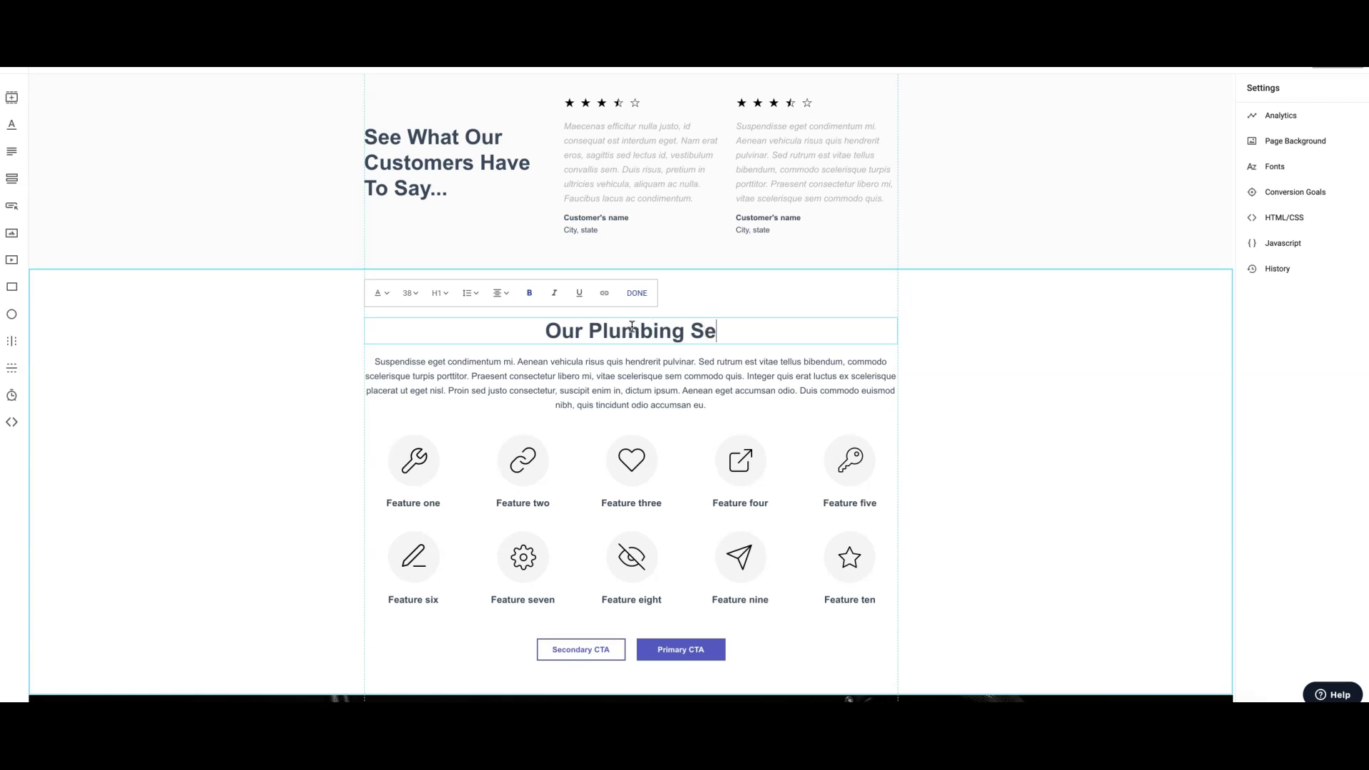
{"action": "left_click", "coordinate": [966, 332]}
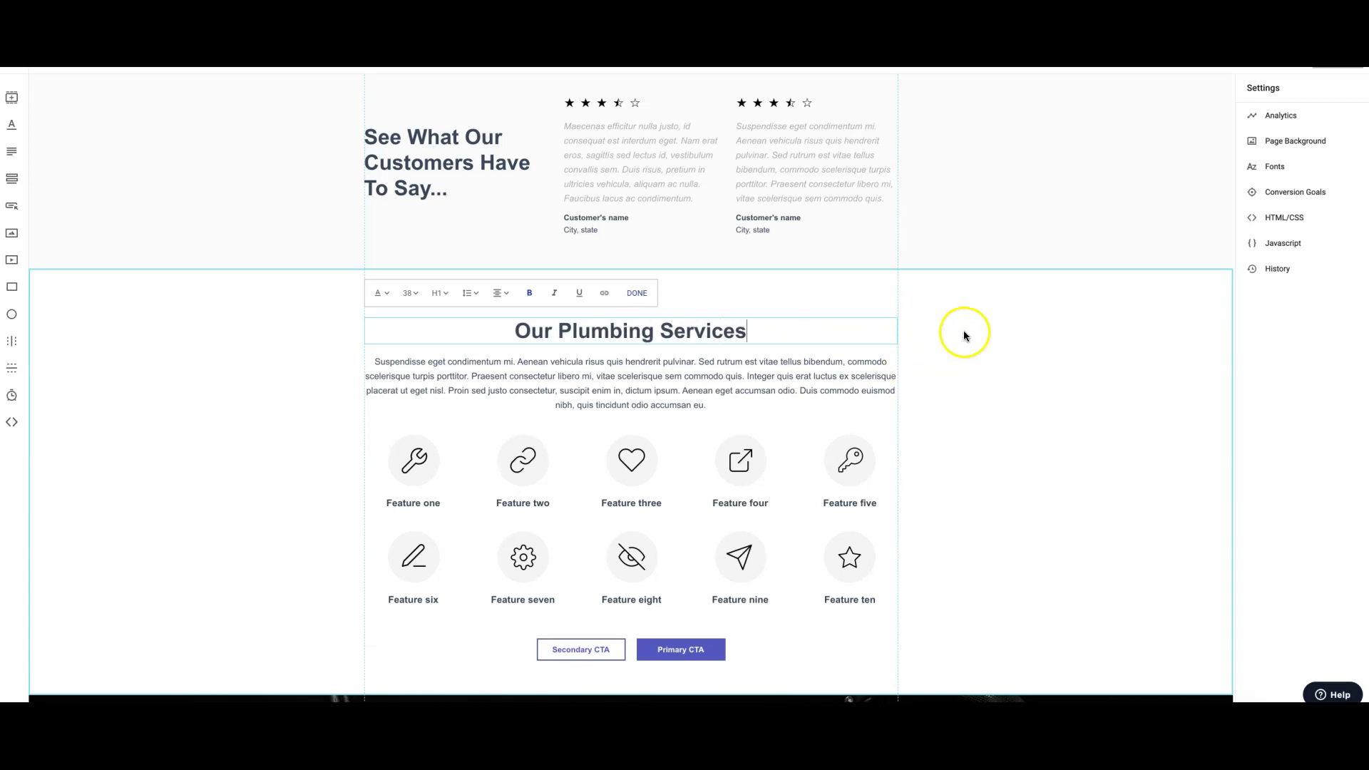
Replace the placeholder paragraph under the "Our Plumbing Services" heading with "Appointments Fill Fast, Book Yours Today"
{"action": "scroll", "coordinate": [961, 361], "scroll_direction": "down", "scroll_amount": 1}
{"action": "left_click", "coordinate": [637, 298]}
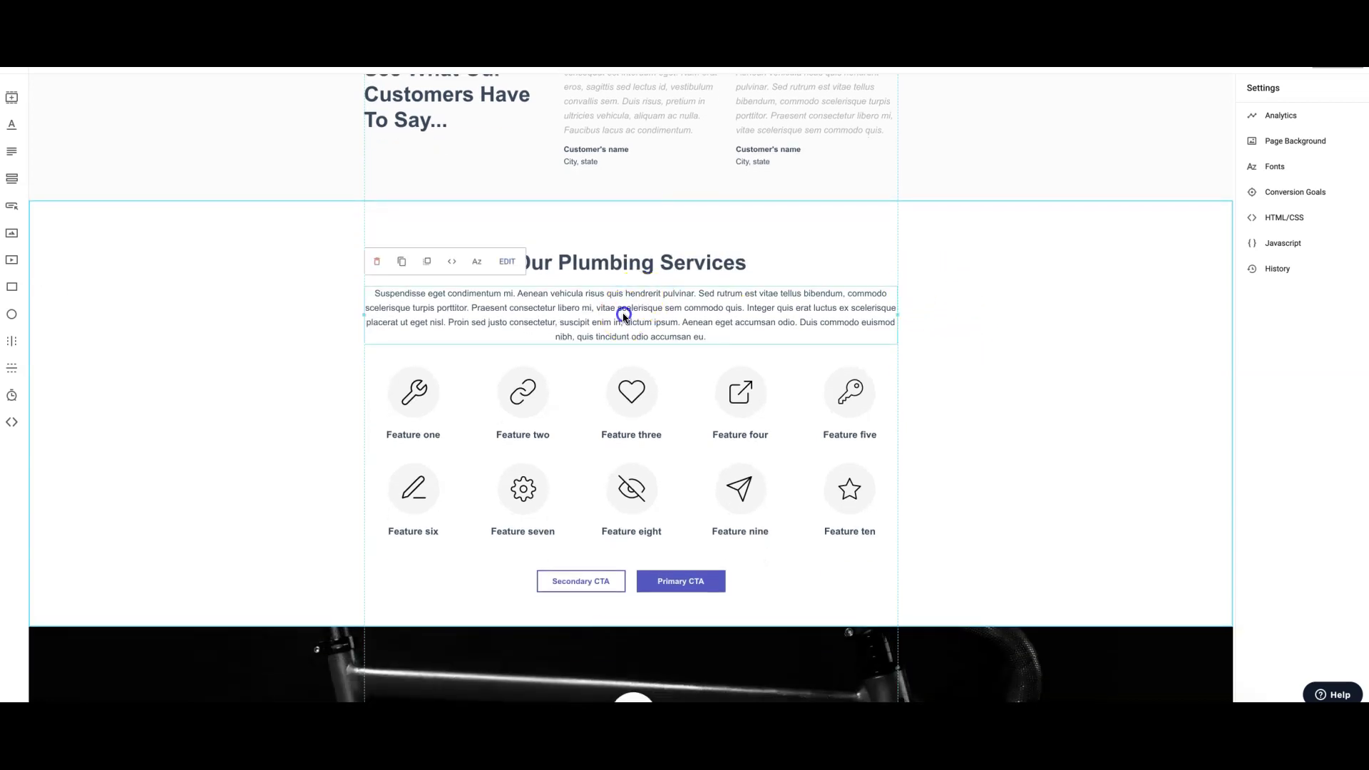
{"action": "left_click", "coordinate": [623, 315]}
{"action": "triple_click", "coordinate": [624, 315]}
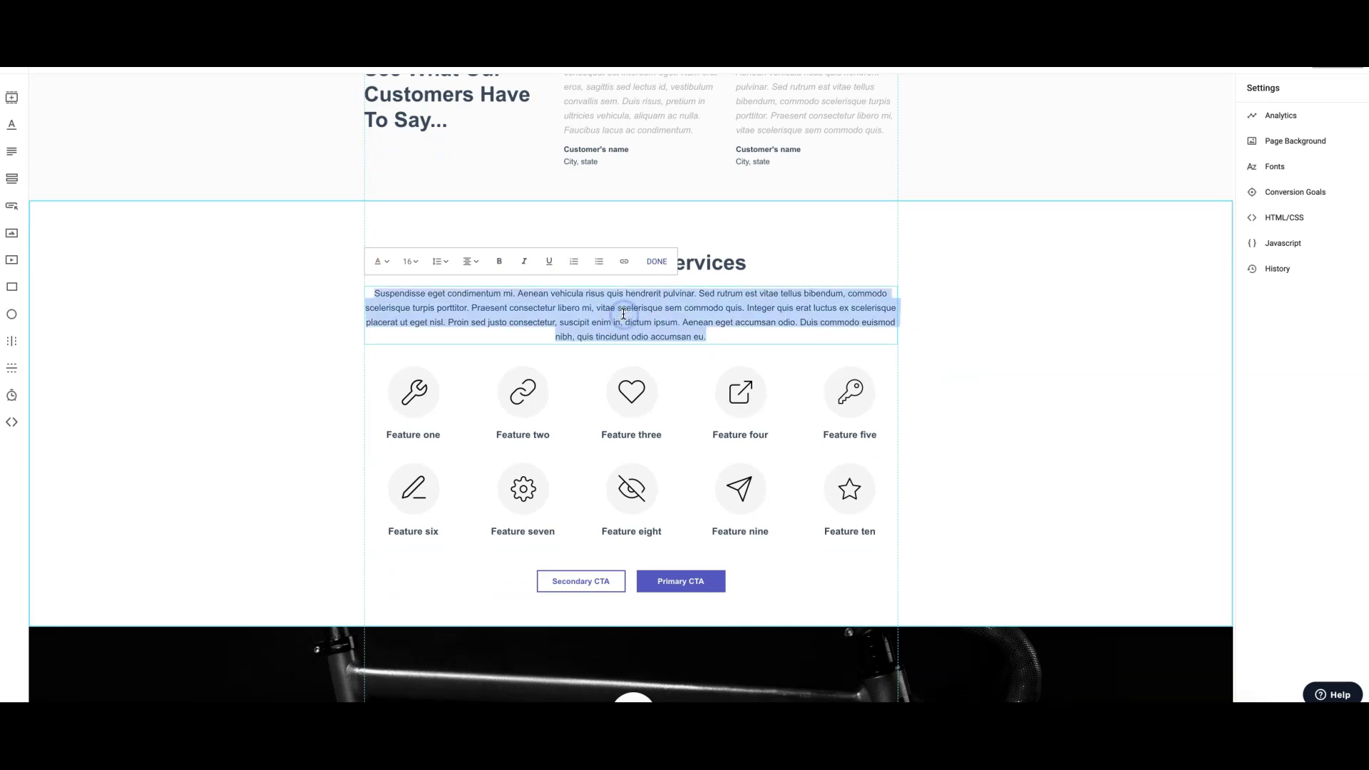
{"action": "type", "text": "Ap"}
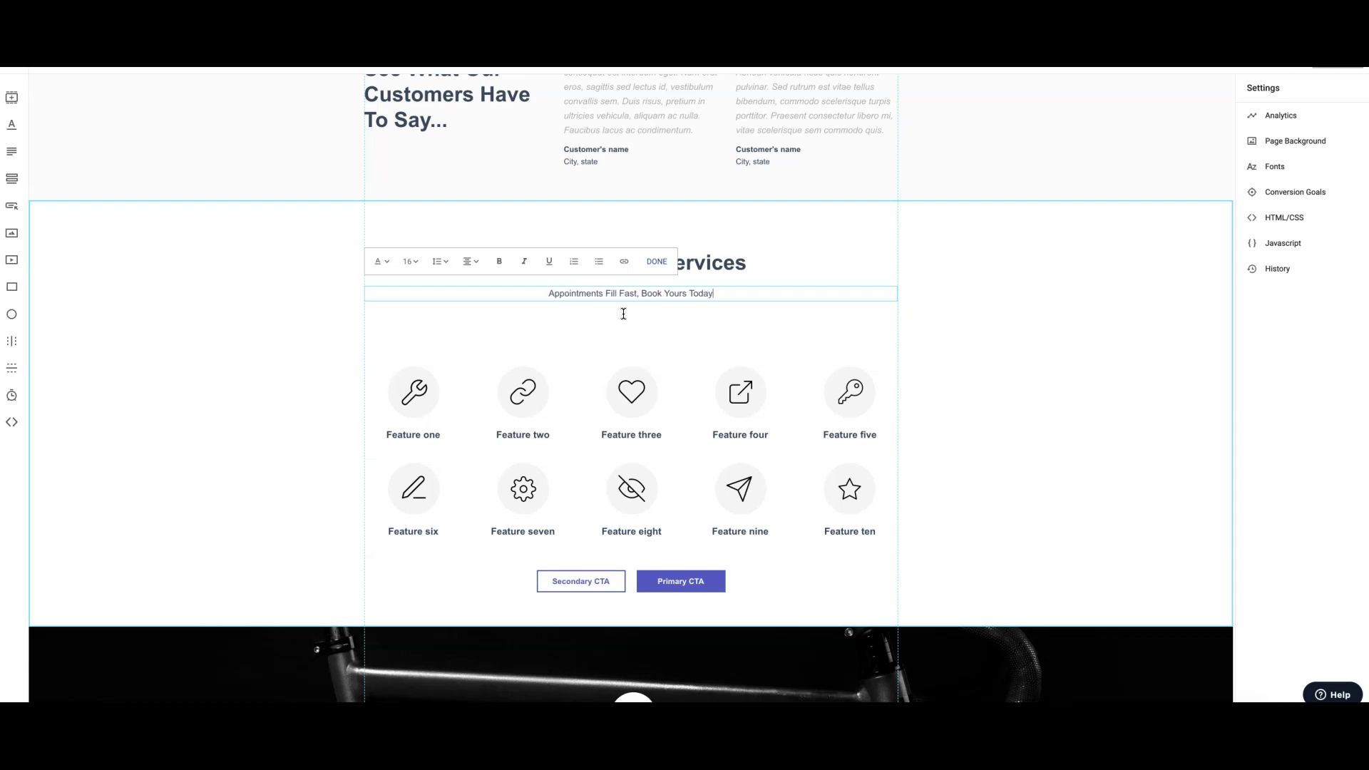
Make the line under the "Our Plumbing Services" heading black and set its font size to 22
{"action": "left_click", "coordinate": [379, 265]}
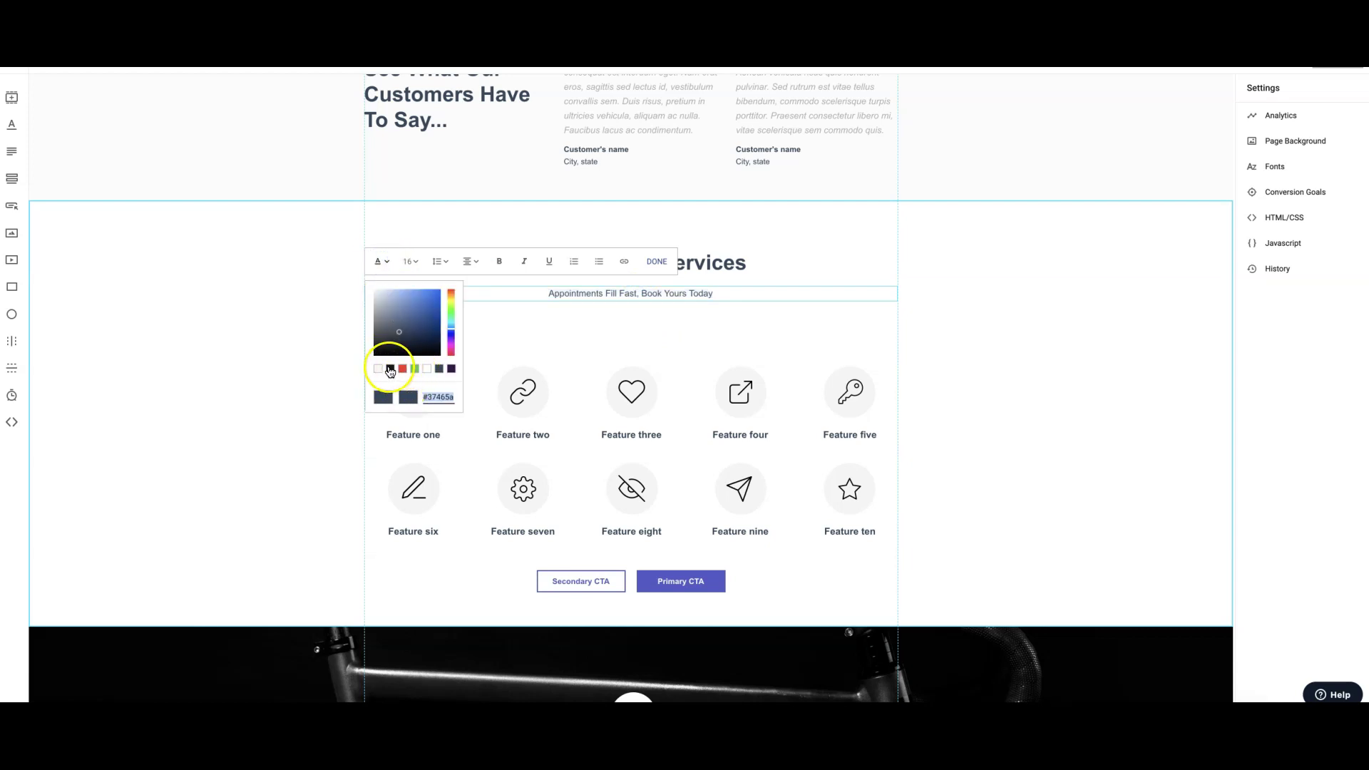
{"action": "left_click", "coordinate": [411, 262]}
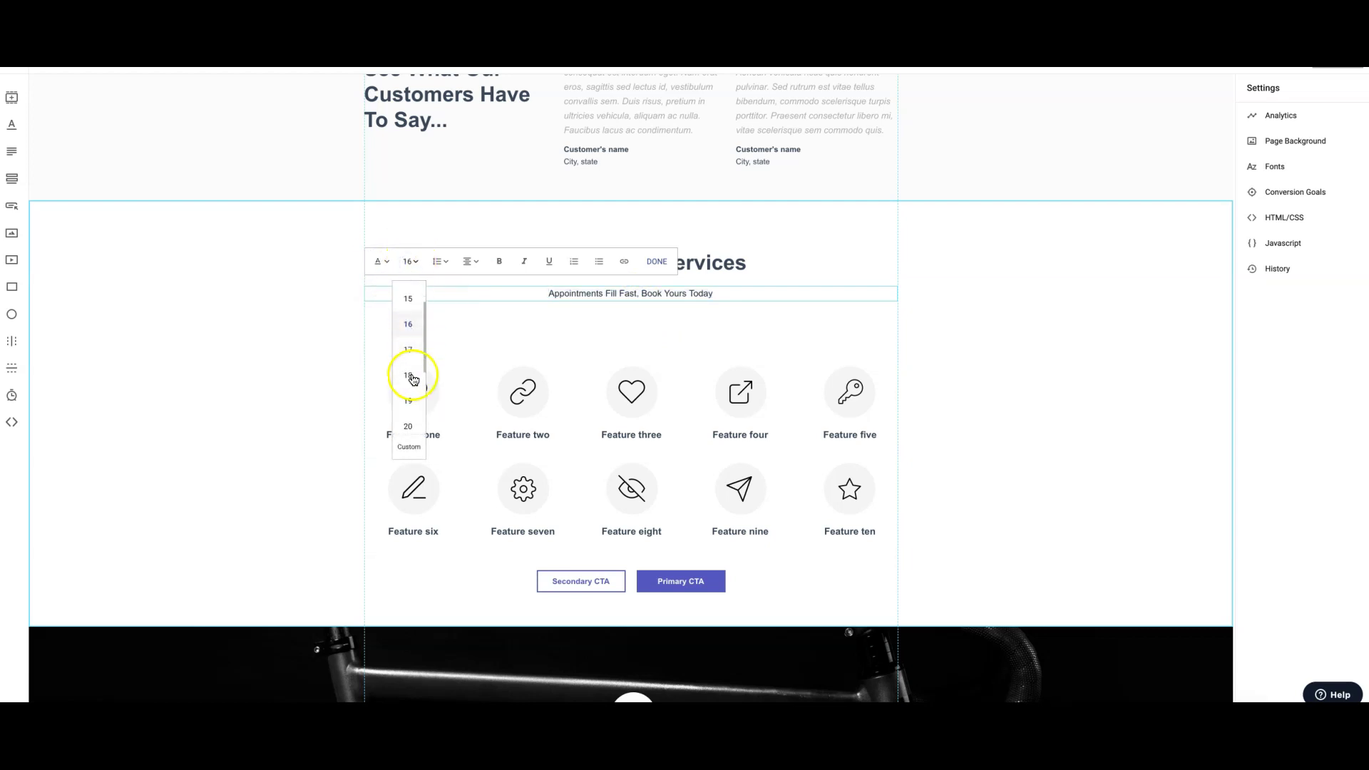
{"action": "left_click", "coordinate": [407, 411]}
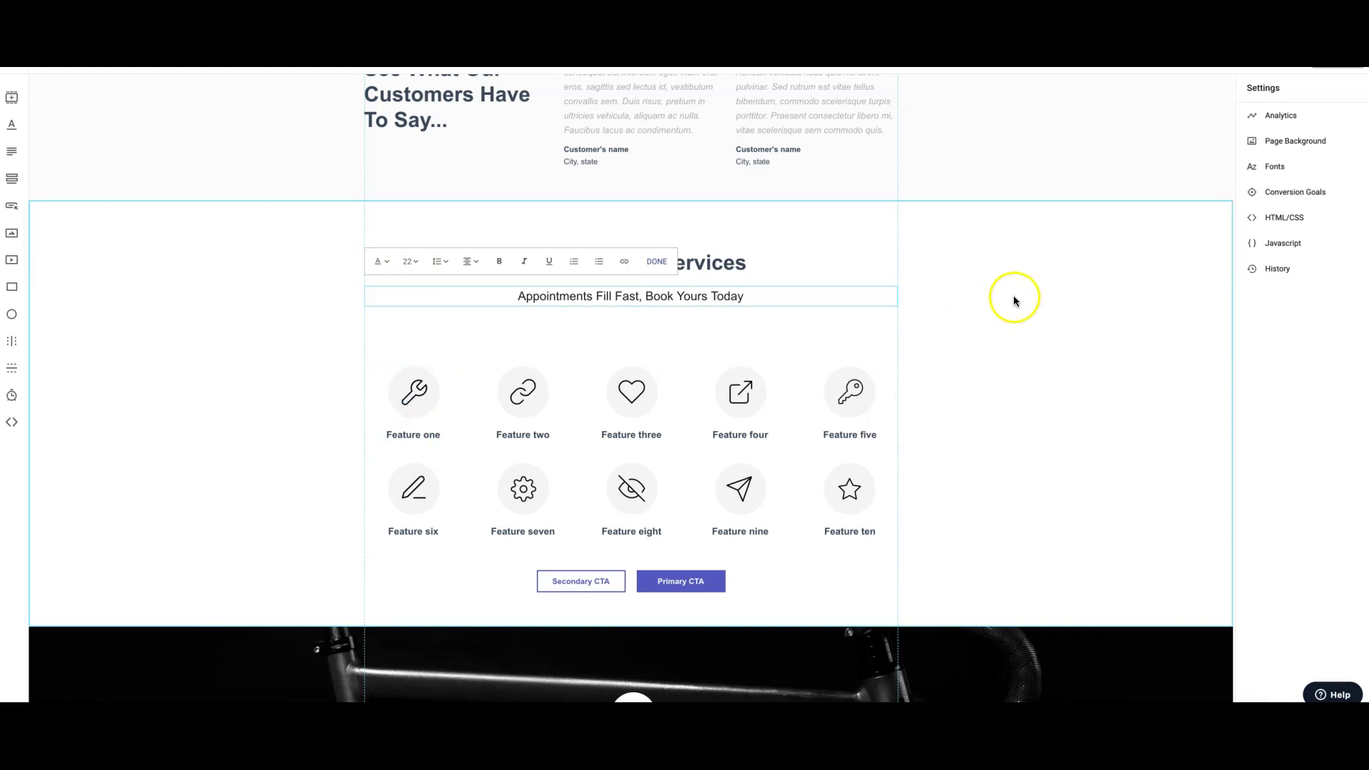
{"action": "left_click", "coordinate": [656, 263]}
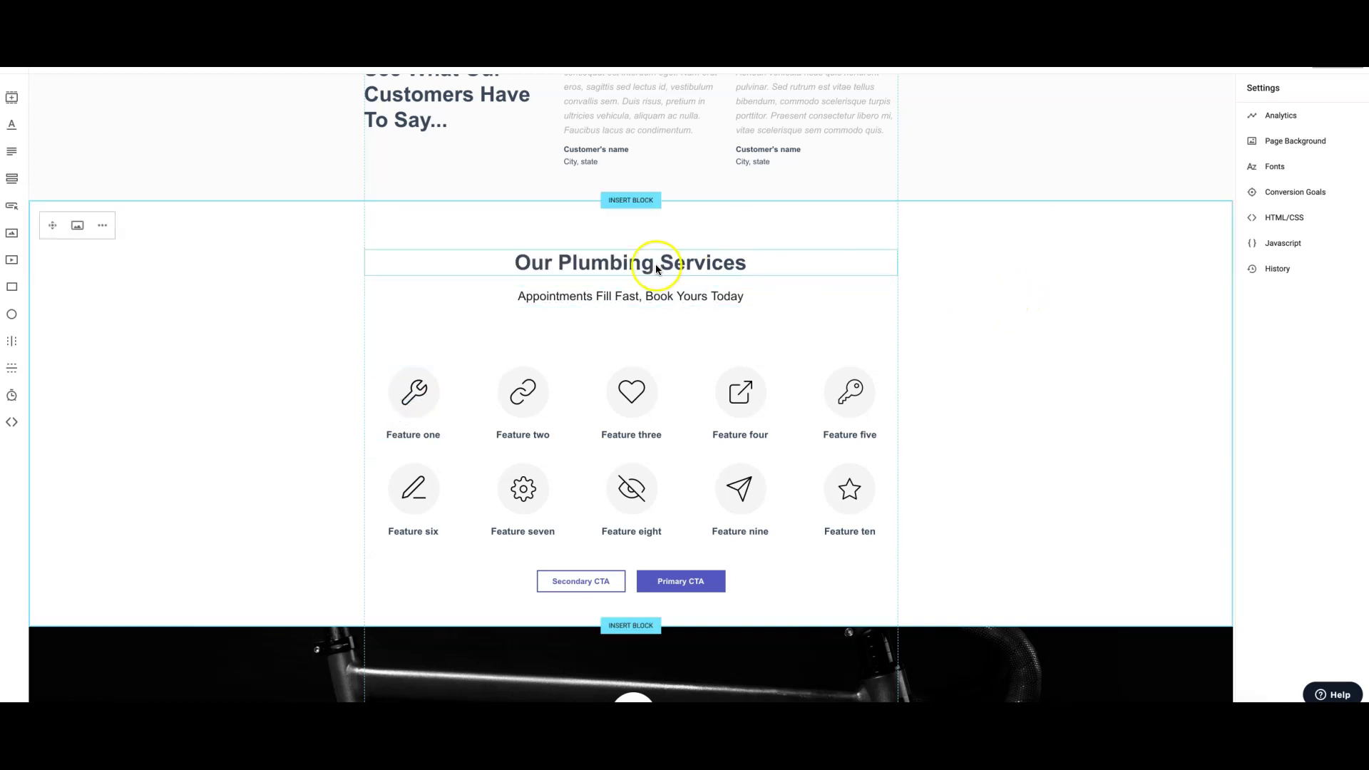
Insert "Free Estimate" before "Appointments" in the line under the services heading
{"action": "left_click", "coordinate": [612, 301]}
{"action": "left_click", "coordinate": [522, 293]}
{"action": "type", "text": "Free Estimate"}
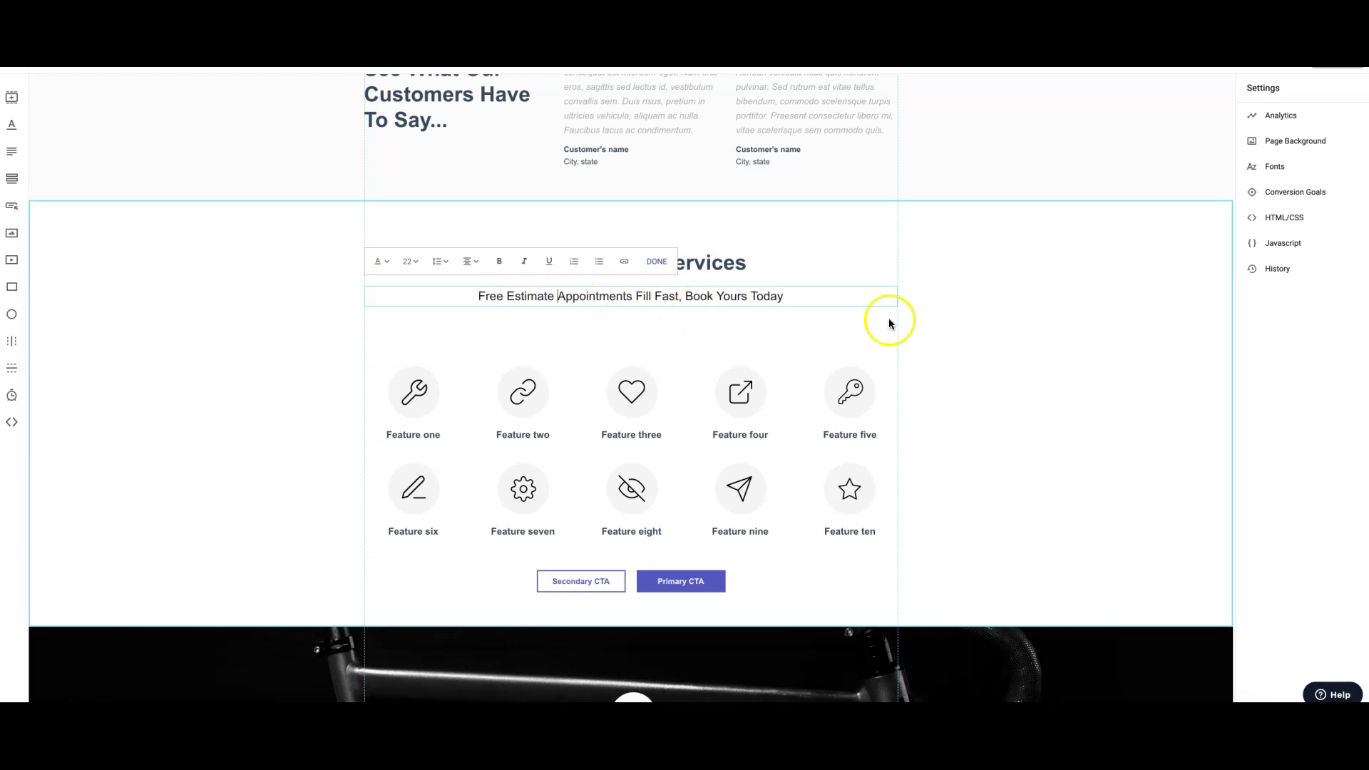
{"action": "left_click", "coordinate": [991, 315]}
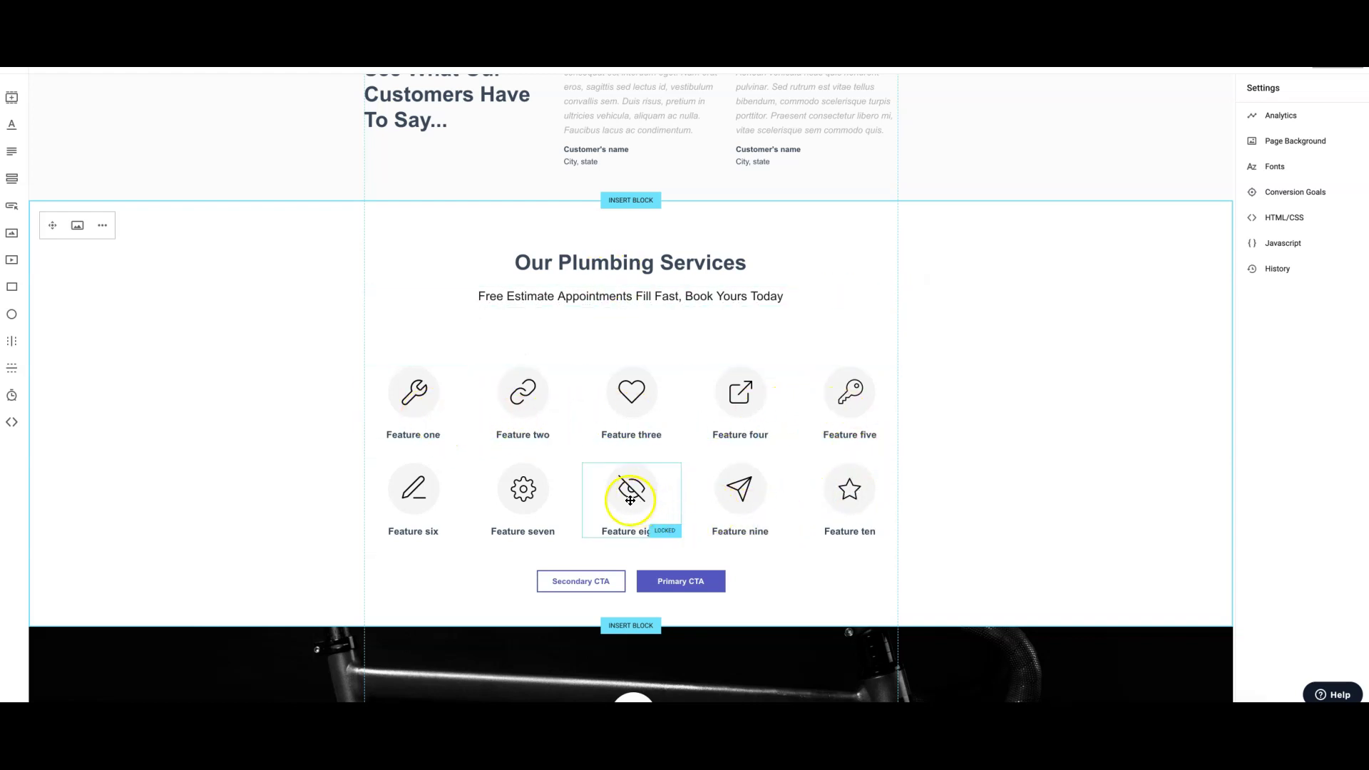
Delete the Secondary CTA and Primary CTA buttons below the feature icons and shorten the block to close the gap
{"action": "left_click", "coordinate": [571, 586]}
{"action": "left_click", "coordinate": [550, 547]}
{"action": "left_click", "coordinate": [678, 581]}
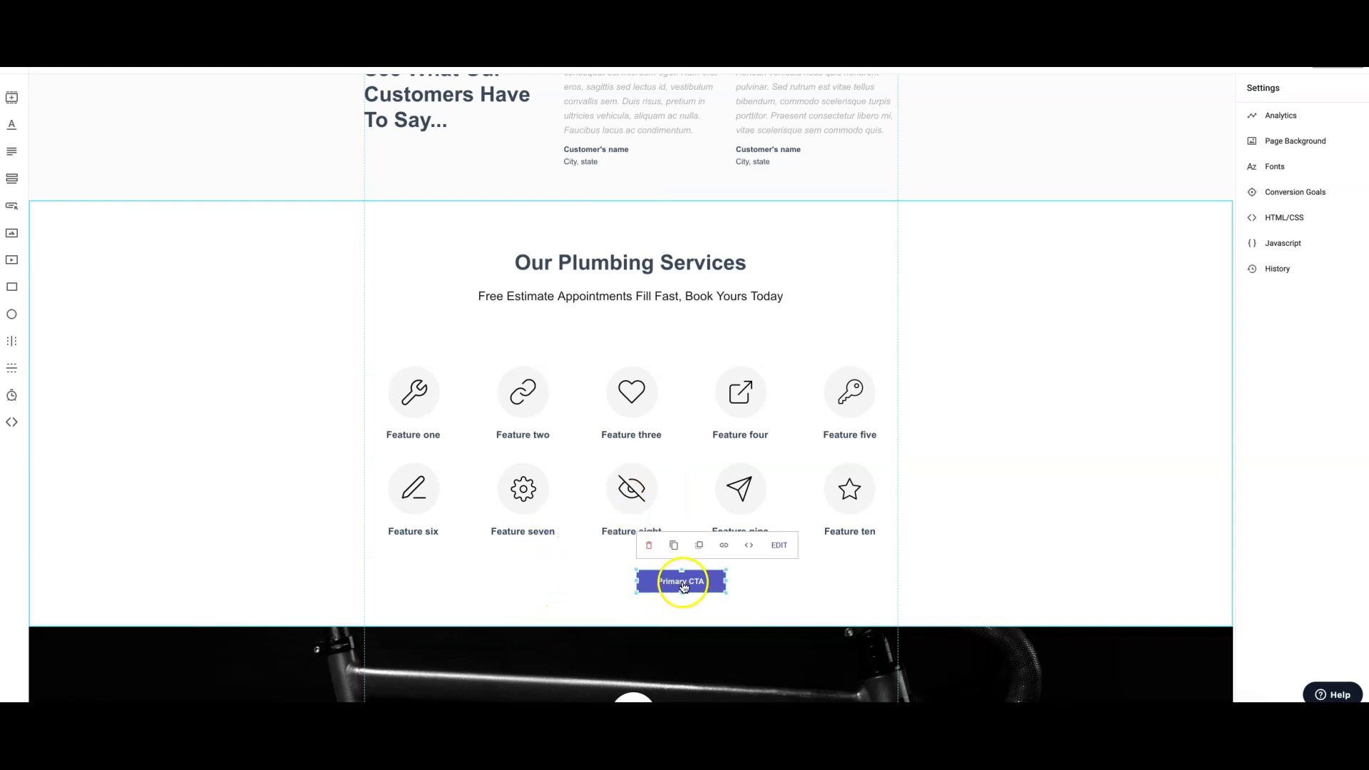
{"action": "left_click", "coordinate": [650, 546]}
{"action": "left_click_drag", "start_coordinate": [626, 626], "coordinate": [626, 576]}
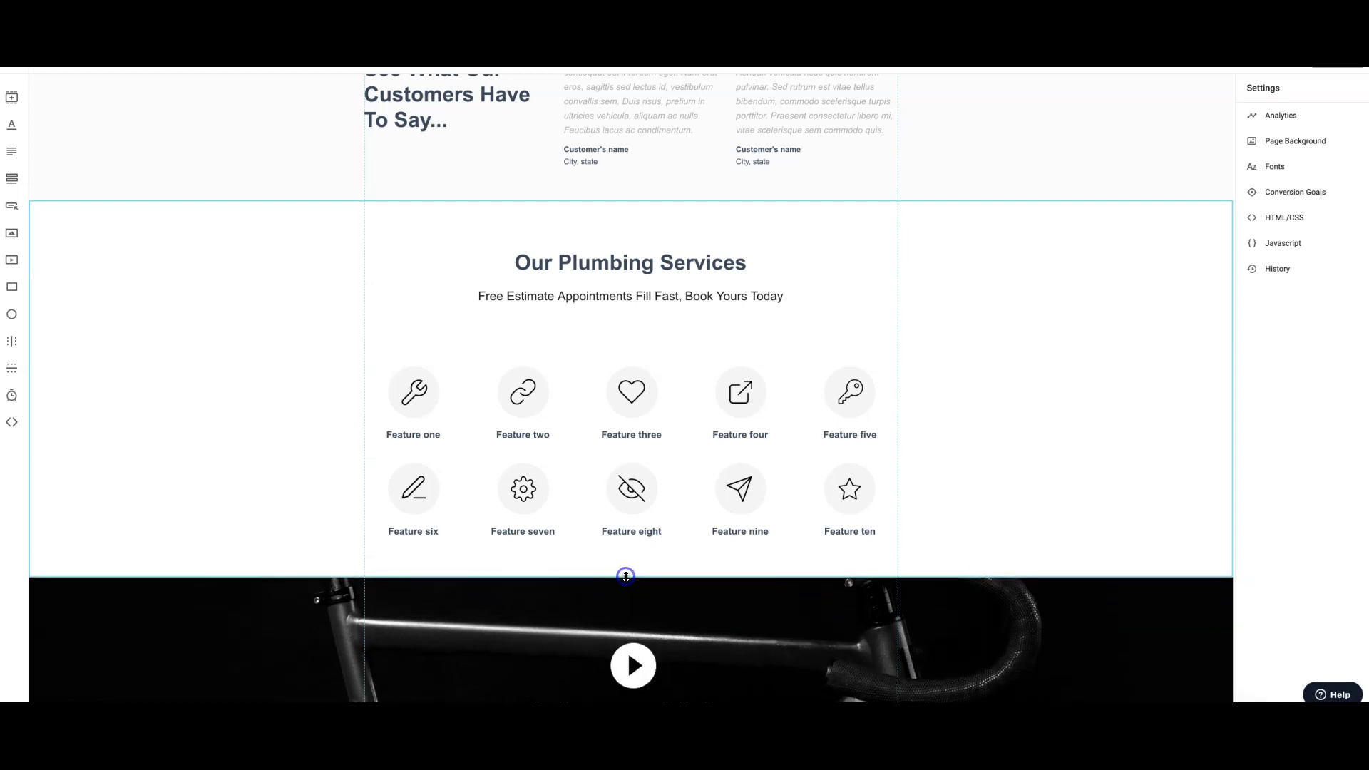
Change the text color of the "Our Plumbing Services" heading to black
{"action": "left_click", "coordinate": [651, 264]}
{"action": "left_click", "coordinate": [651, 264]}
{"action": "left_click", "coordinate": [385, 224]}
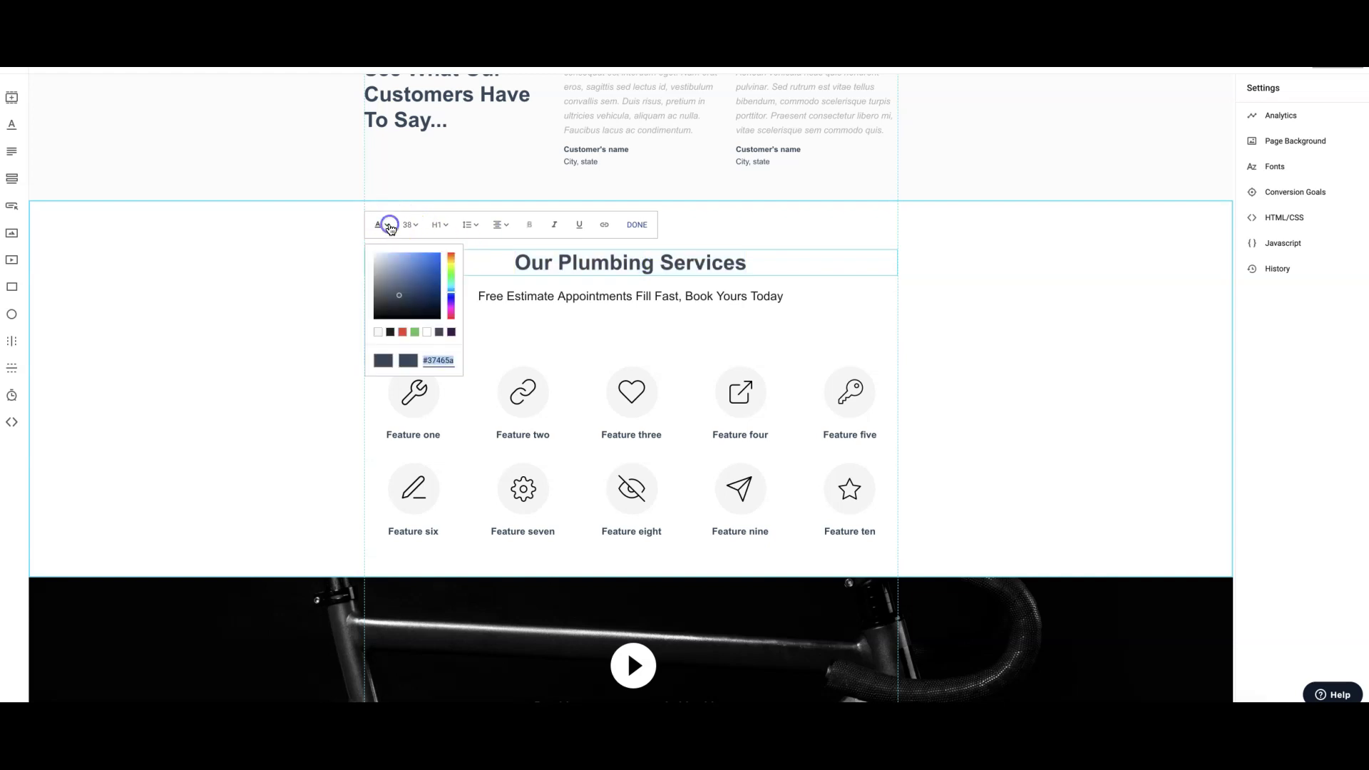
{"action": "left_click", "coordinate": [390, 333]}
{"action": "left_click", "coordinate": [269, 269]}
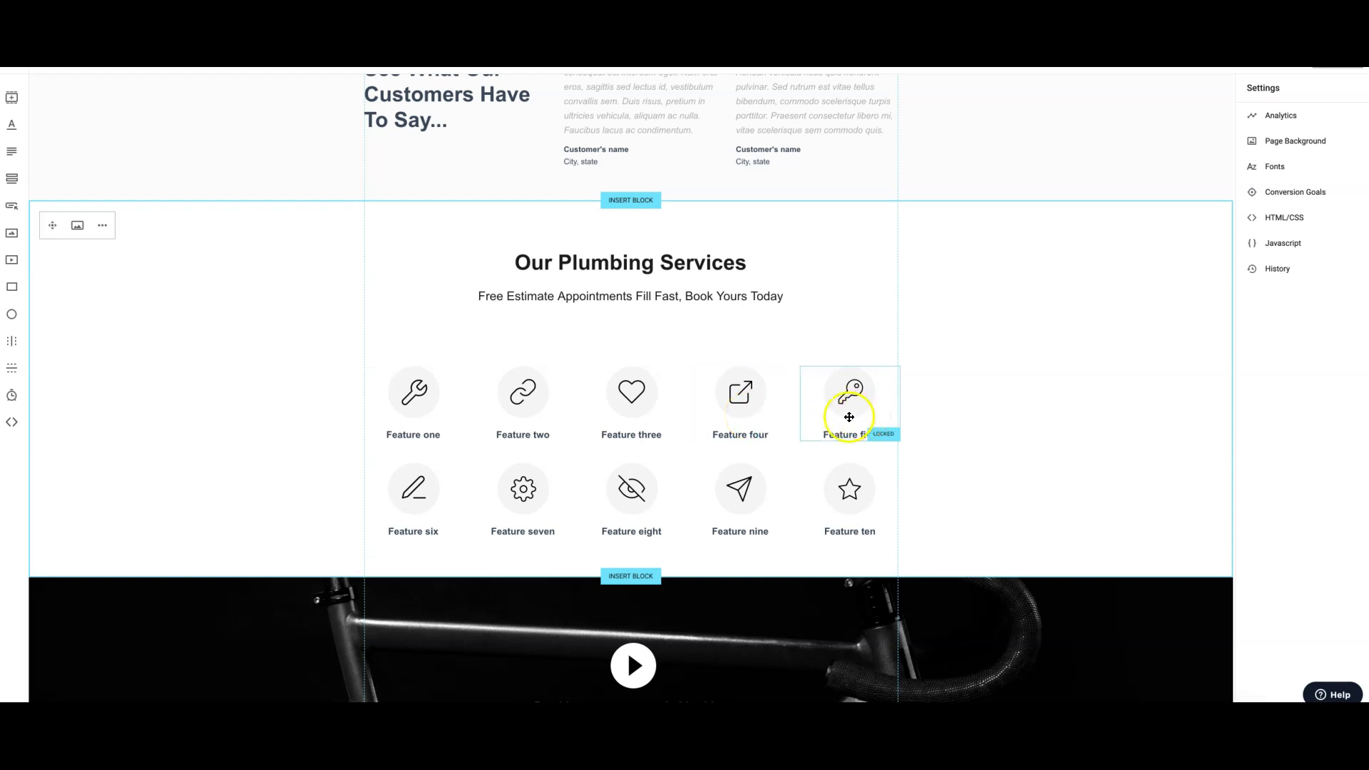
Delete the play button and the "Provide a reason to watch this video" caption from the video block
{"action": "scroll", "coordinate": [977, 407], "scroll_direction": "down", "scroll_amount": 2}
{"action": "scroll", "coordinate": [977, 408], "scroll_direction": "down", "scroll_amount": 3}
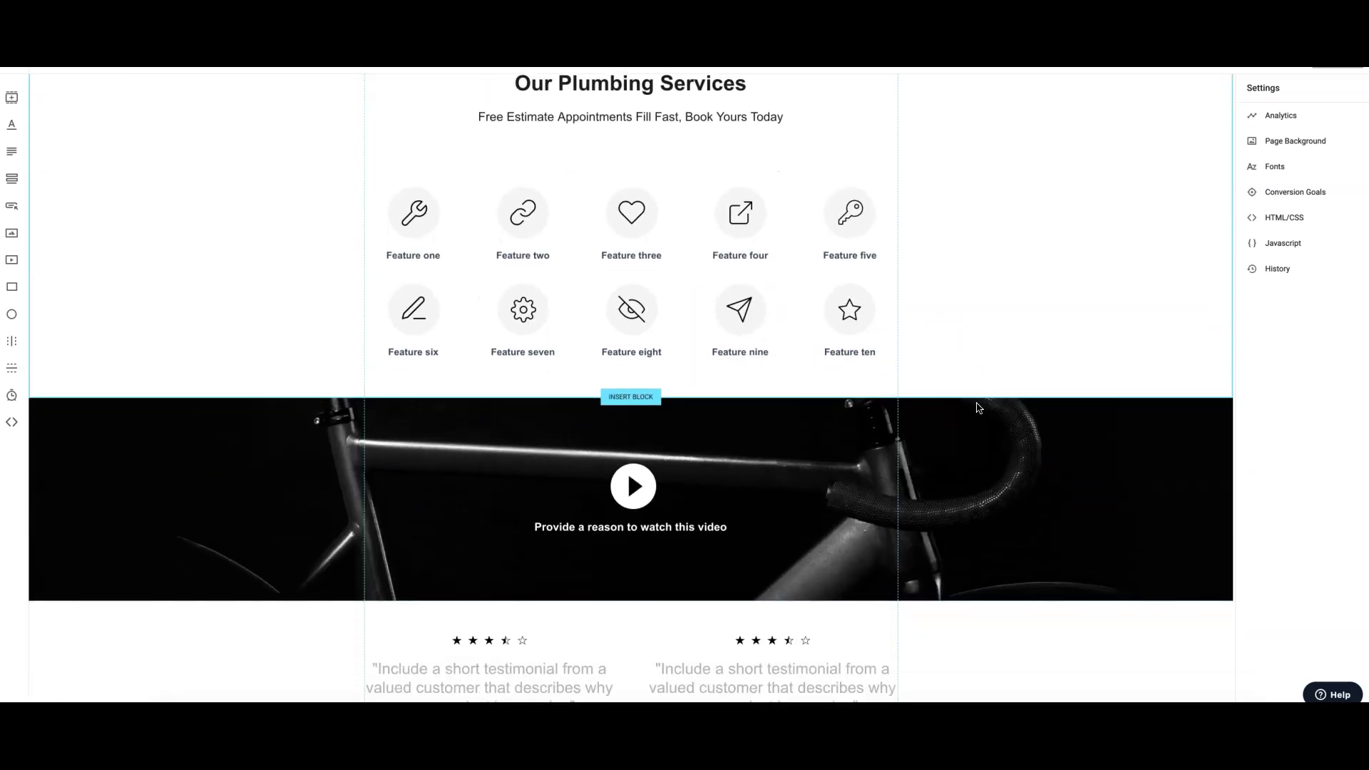
{"action": "left_click", "coordinate": [670, 384]}
{"action": "left_click", "coordinate": [644, 376]}
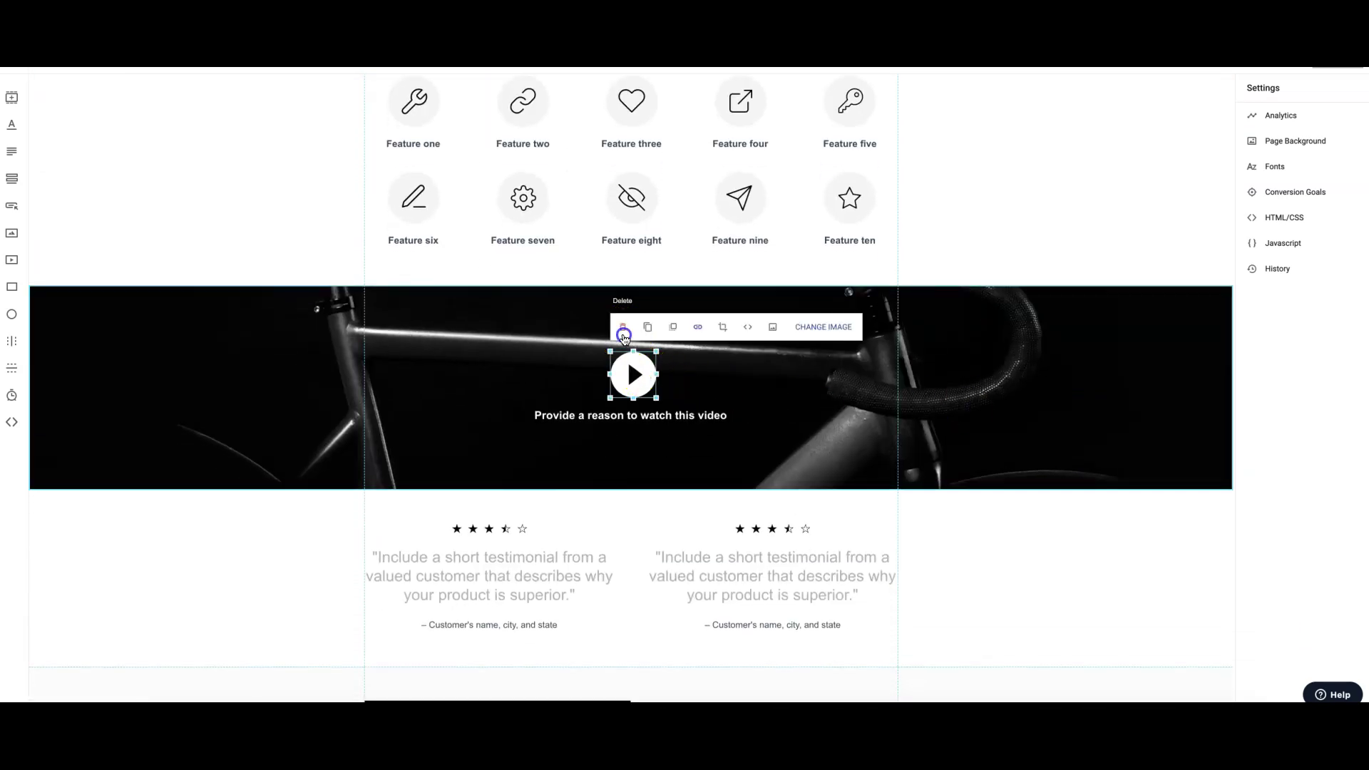
{"action": "left_click", "coordinate": [622, 332]}
{"action": "left_click", "coordinate": [606, 415]}
{"action": "left_click", "coordinate": [520, 384]}
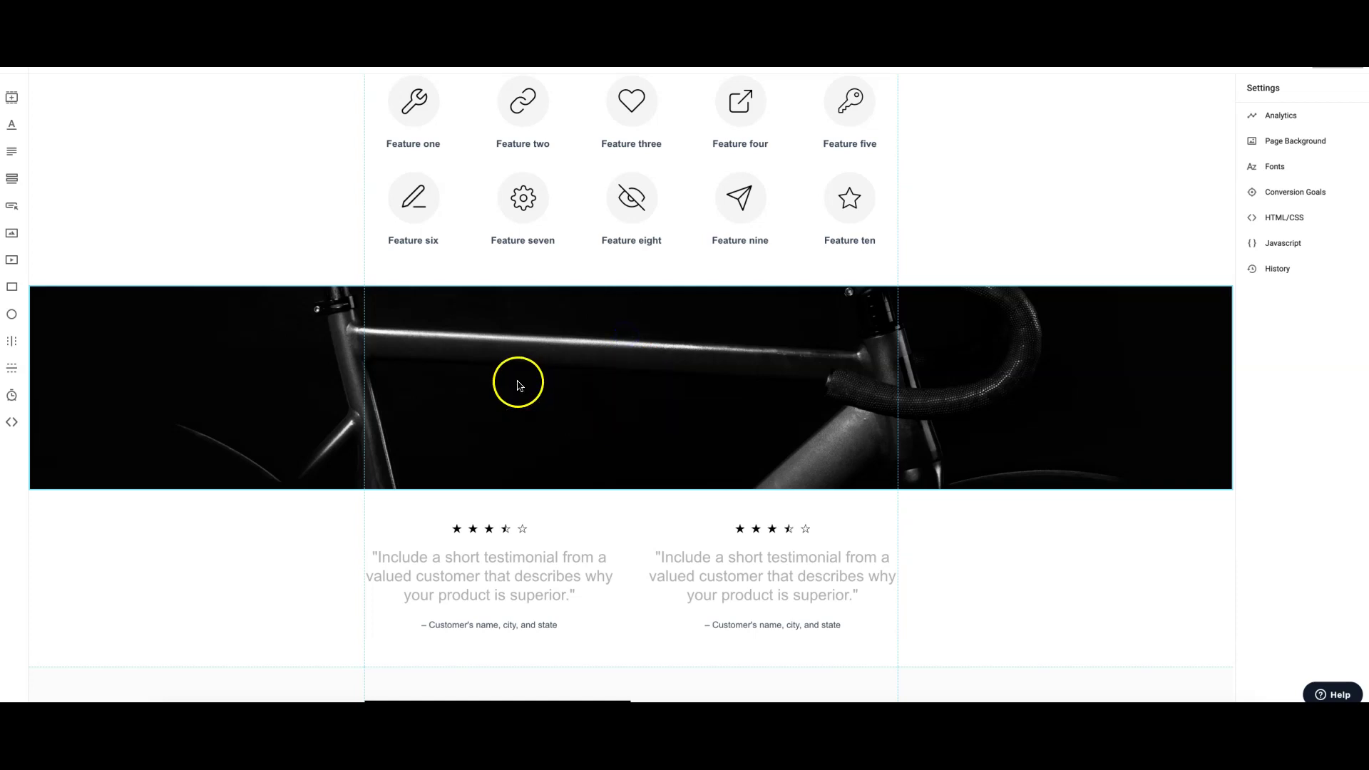
Remove the bicycle background image from the emptied video block and reduce the block's height
{"action": "left_click", "coordinate": [79, 310]}
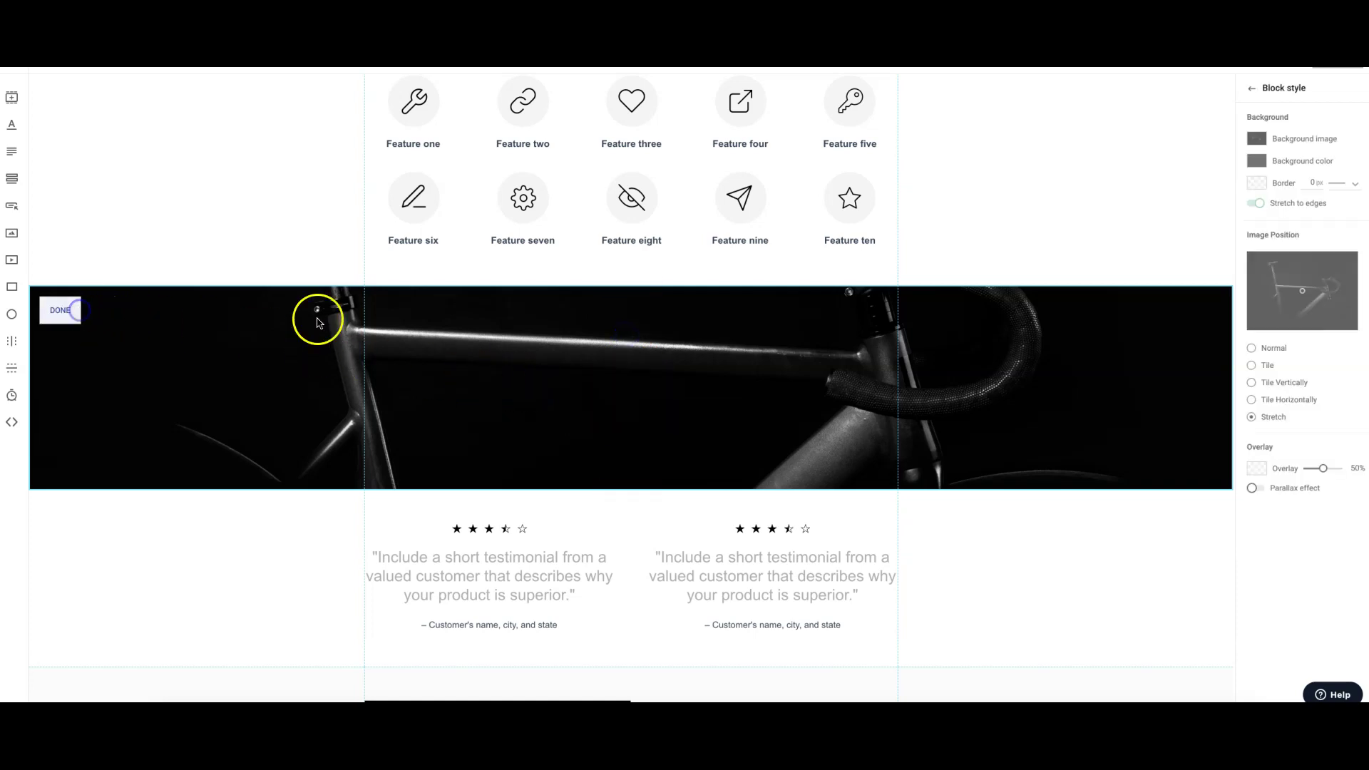
{"action": "left_click", "coordinate": [1258, 142]}
{"action": "left_click", "coordinate": [1277, 190]}
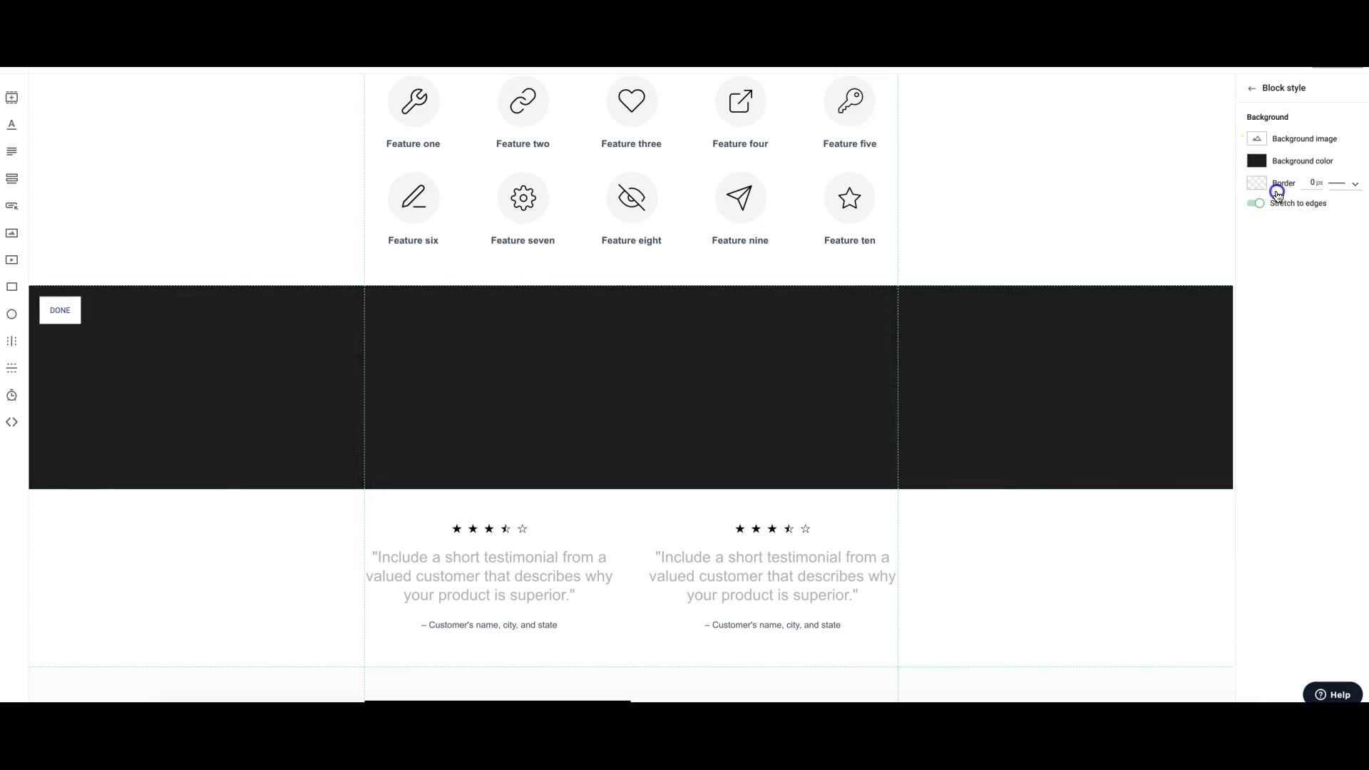
{"action": "left_click", "coordinate": [556, 492]}
{"action": "left_click_drag", "start_coordinate": [556, 485], "coordinate": [554, 431]}
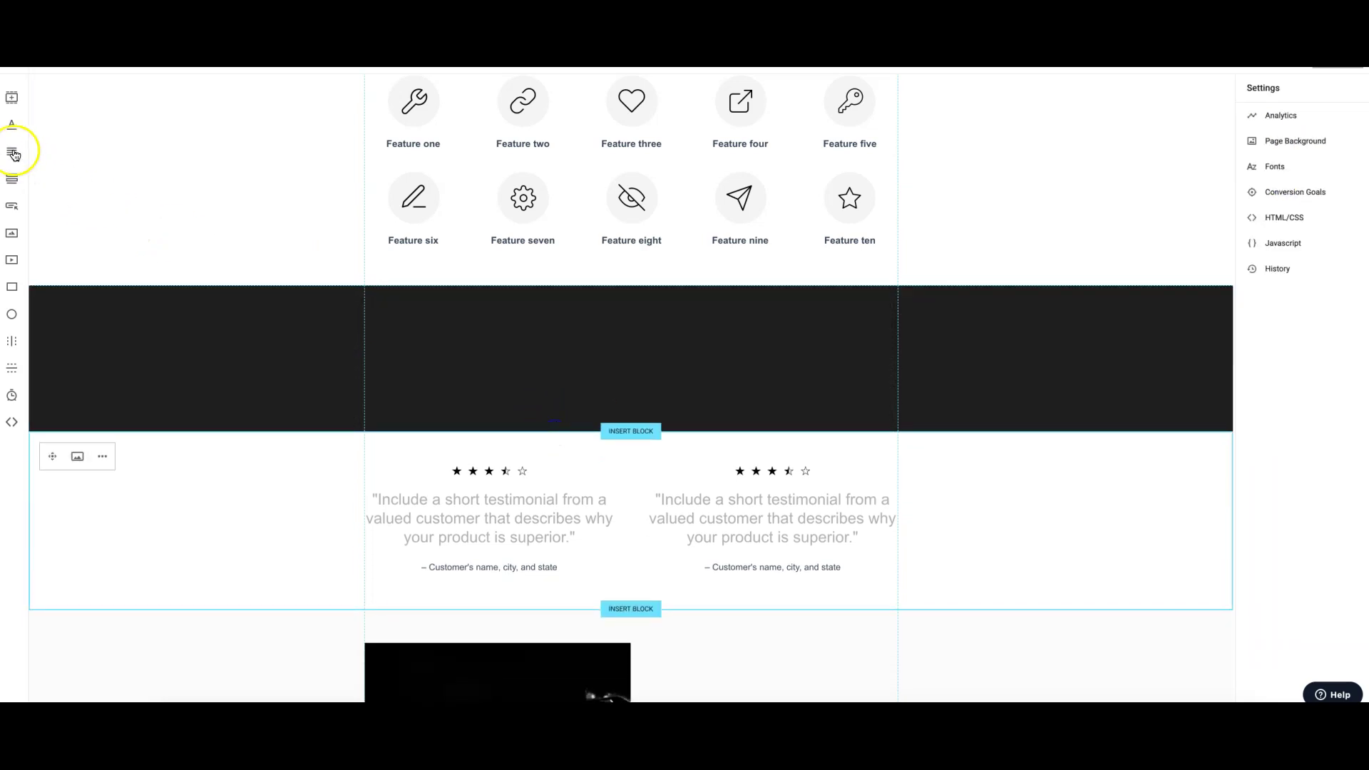
Add a headline to the empty dark block and change its text color to white
{"action": "left_click", "coordinate": [12, 124]}
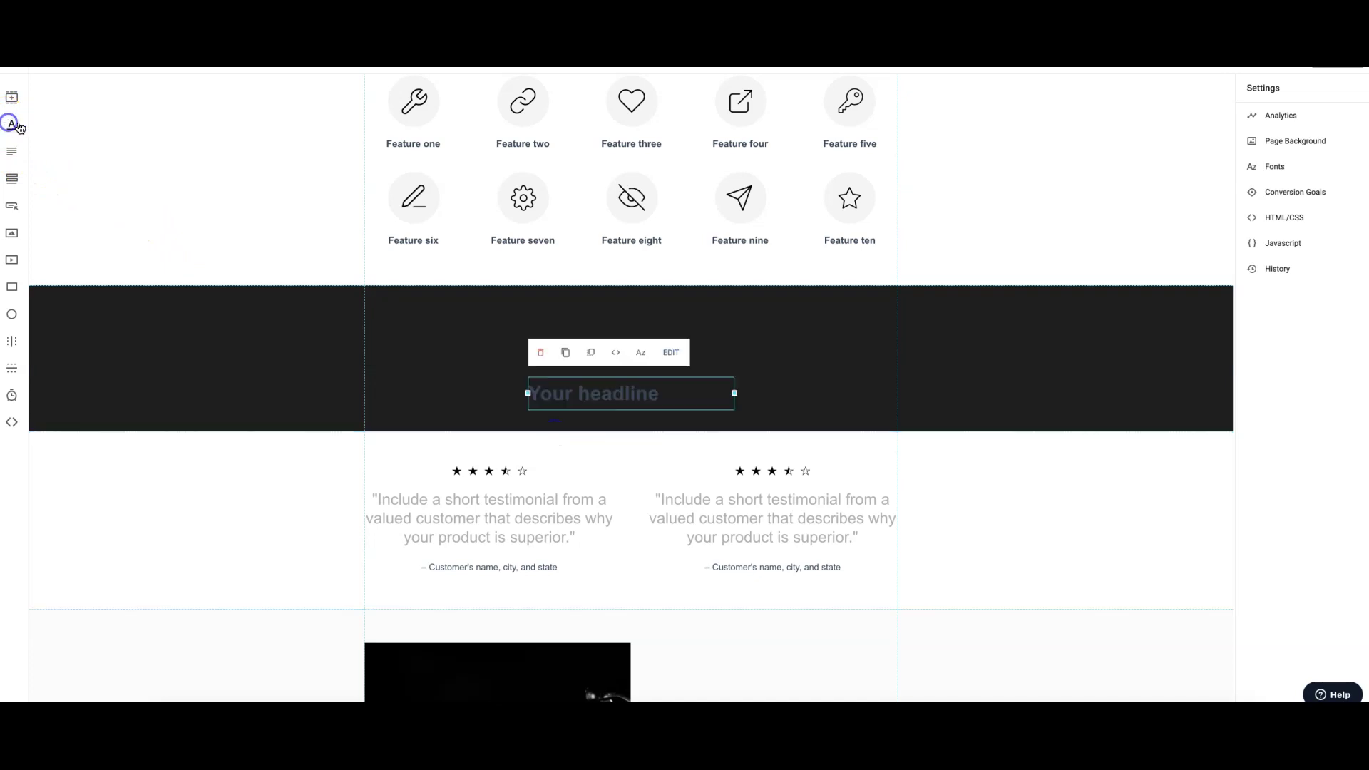
{"action": "double_click", "coordinate": [542, 385]}
{"action": "left_click", "coordinate": [546, 353]}
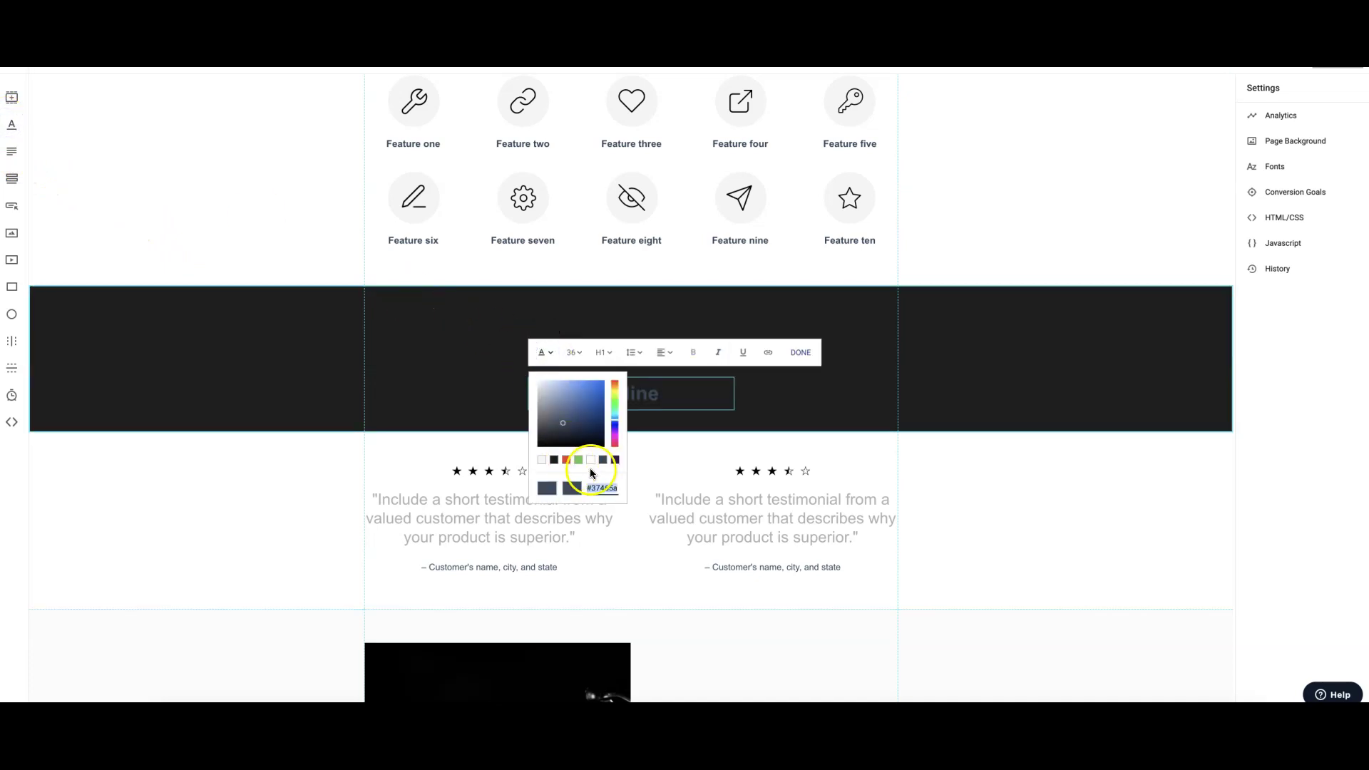
{"action": "left_click", "coordinate": [773, 404]}
Widen the "Your headline" text box, move it to the middle of the dark block and center-align its text
{"action": "left_click", "coordinate": [694, 391]}
{"action": "left_click_drag", "start_coordinate": [734, 394], "coordinate": [896, 394]}
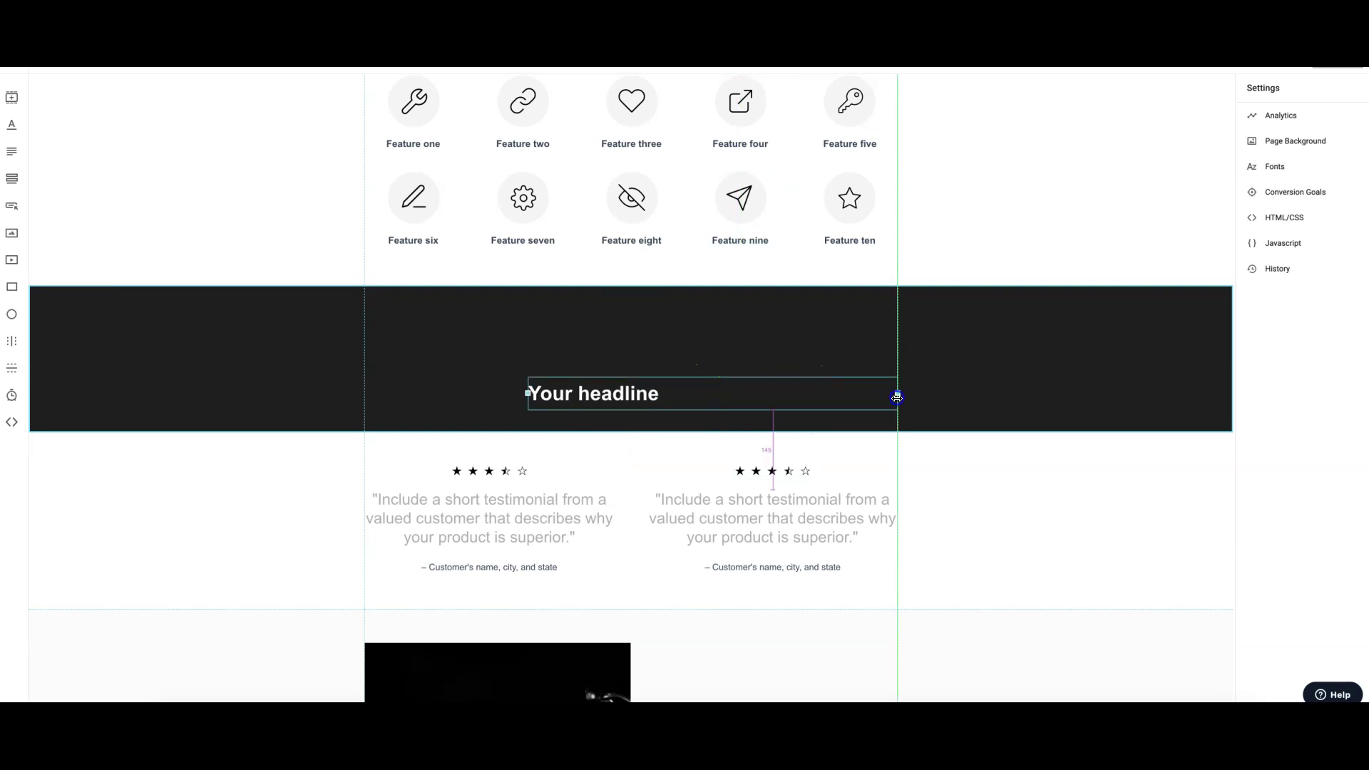
{"action": "left_click_drag", "start_coordinate": [525, 388], "coordinate": [456, 364]}
{"action": "double_click", "coordinate": [456, 364]}
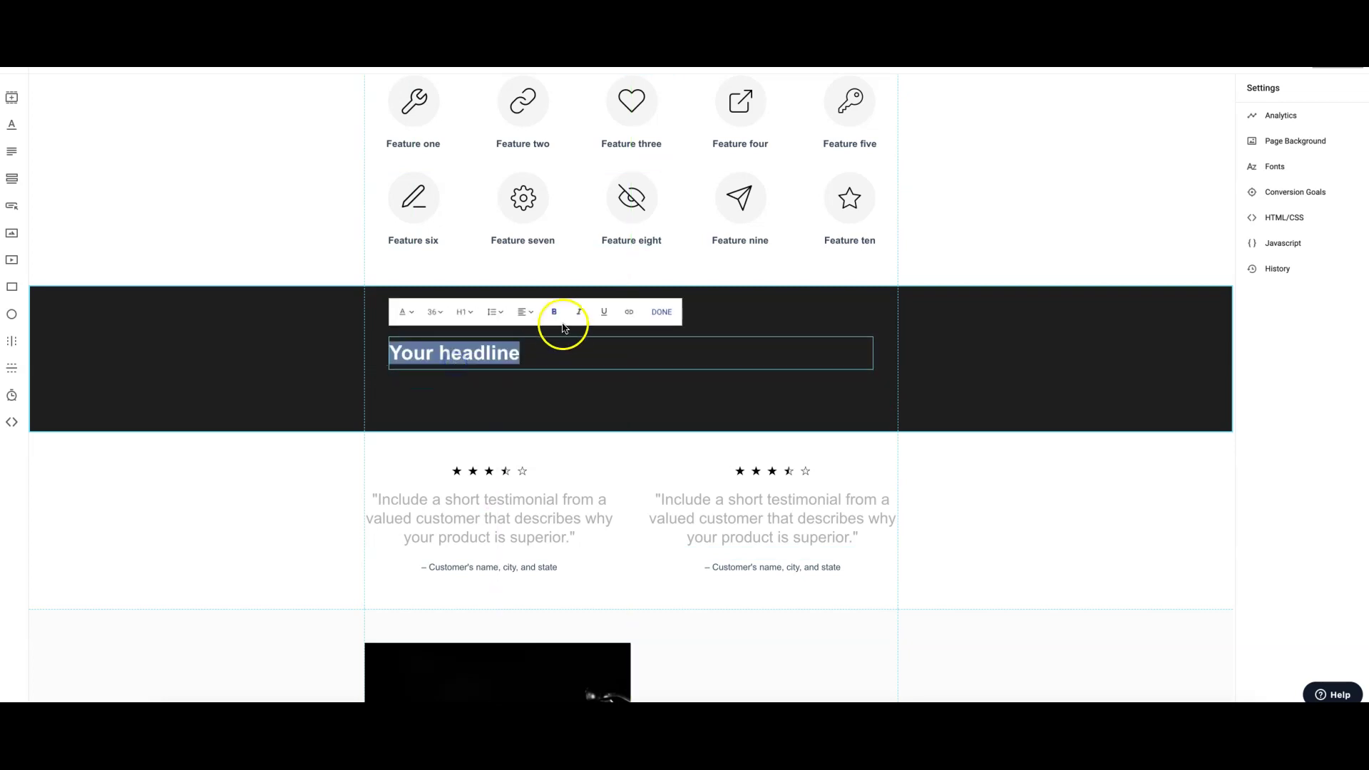
{"action": "left_click", "coordinate": [526, 311]}
{"action": "left_click", "coordinate": [529, 372]}
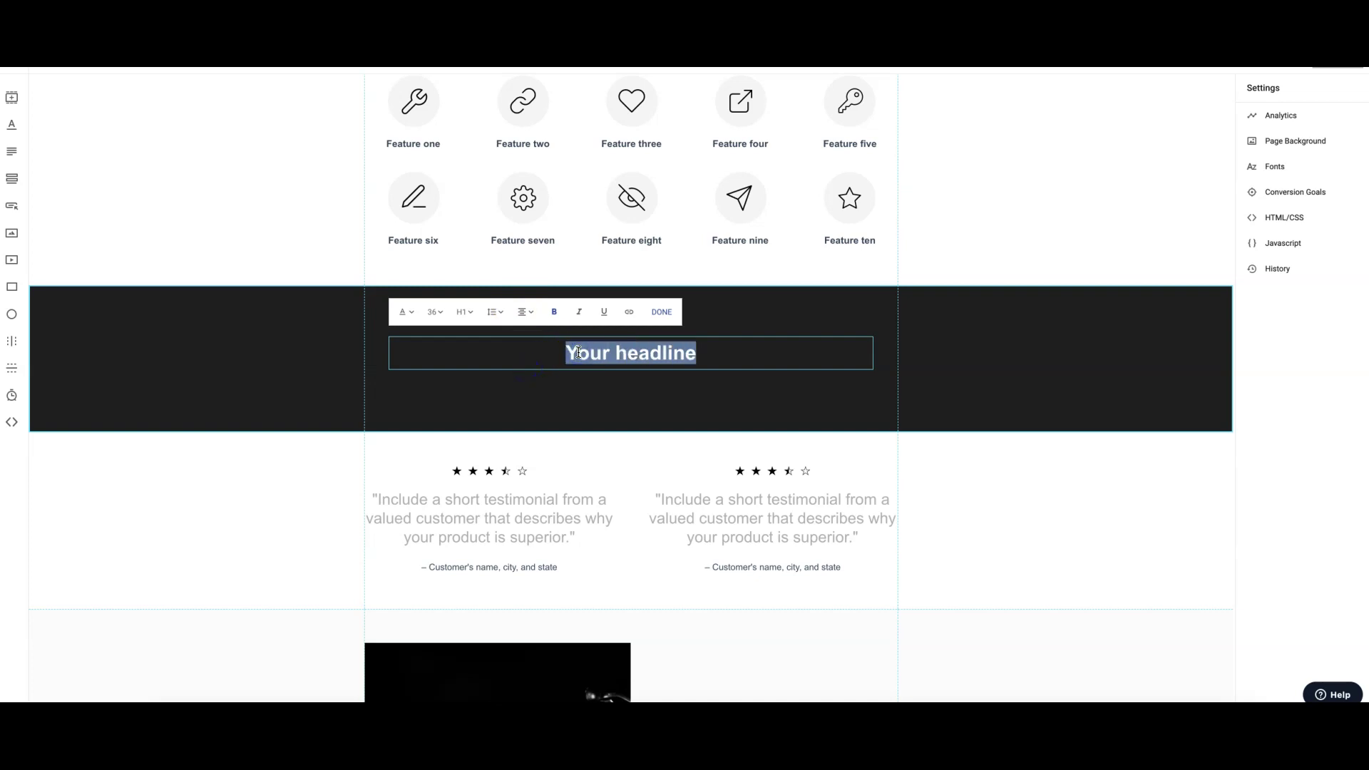
Replace the headline text with "For Immediate Plumbing Help, Call" followed by the business phone number
{"action": "type", "text": "For Immedi"}
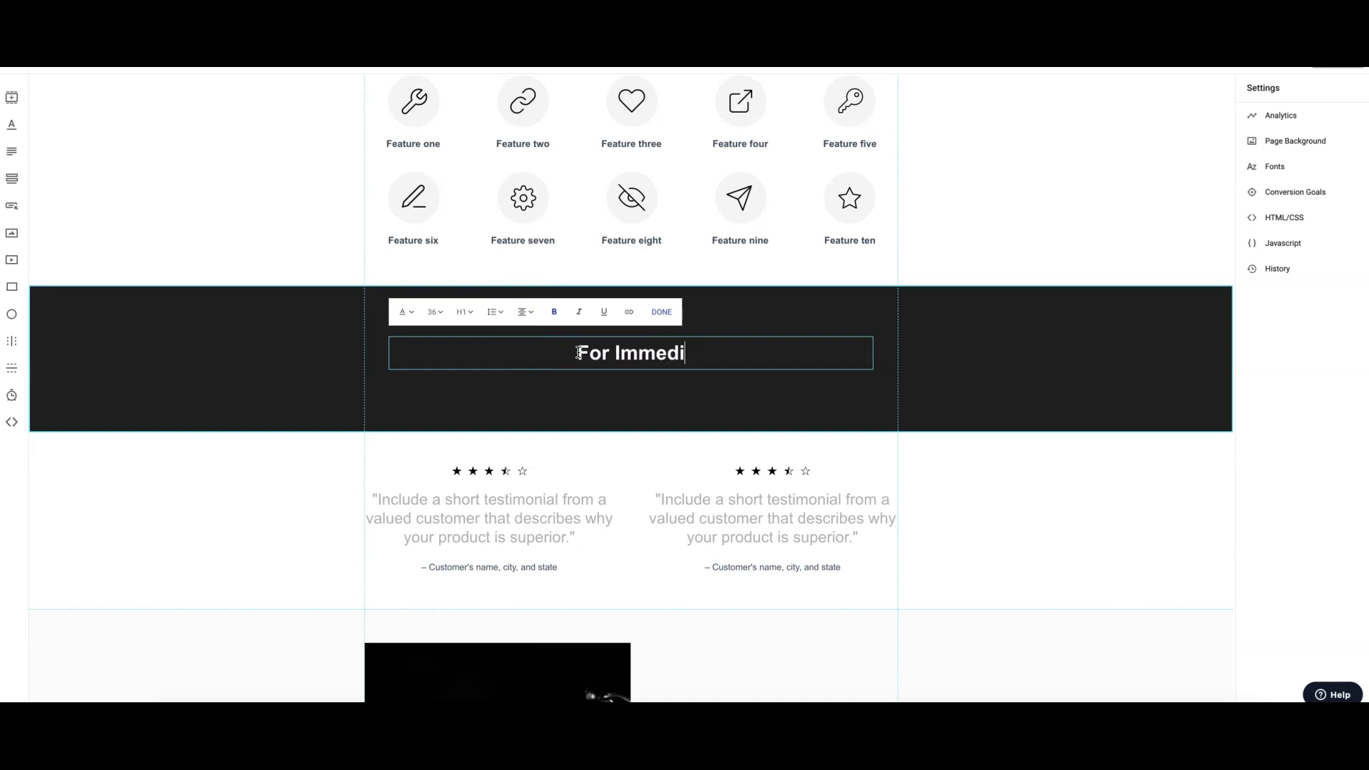
{"action": "type", "text": "ate Plumbing "}
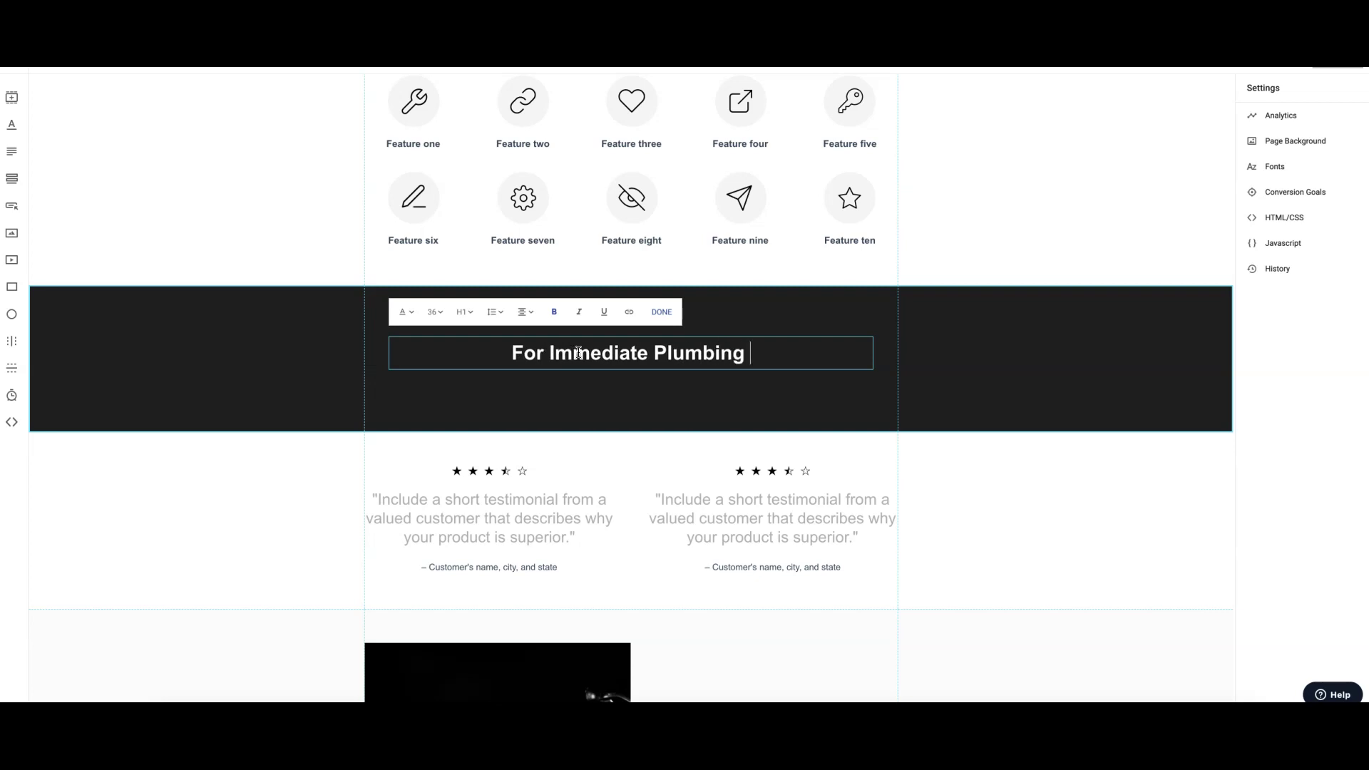
{"action": "type", "text": "Help, Call"}
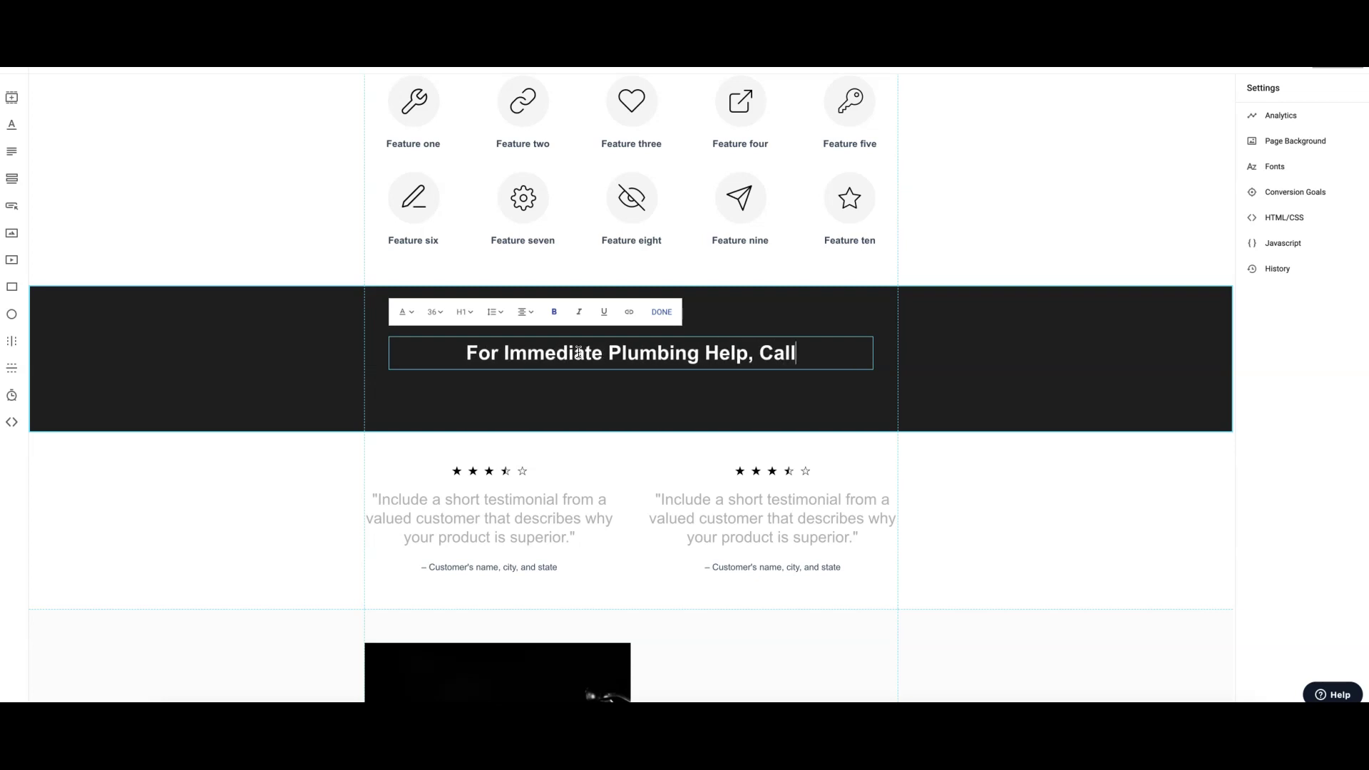
{"action": "type", "text": " (5"}
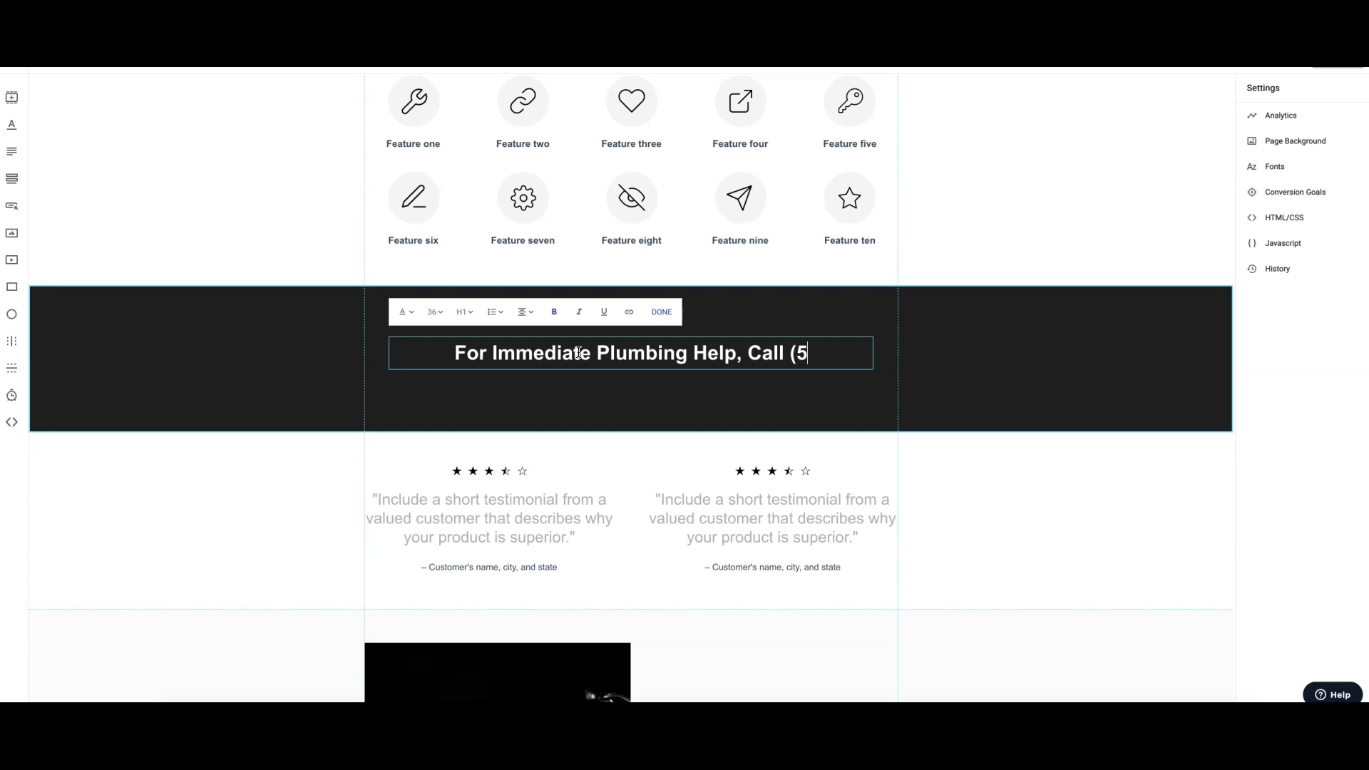
{"action": "type", "text": "55) 555-5555"}
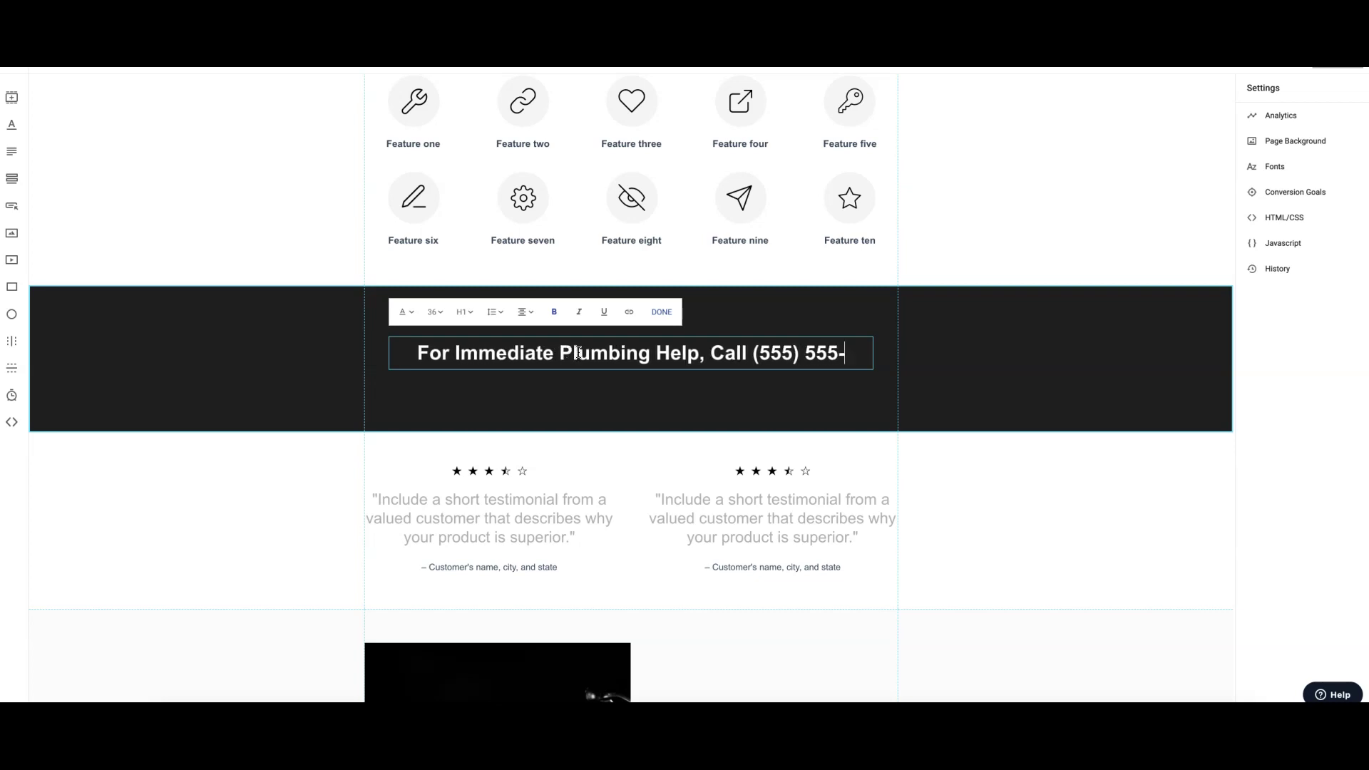
Finish editing the headline and shorten the dark block to remove the excess space beneath it
{"action": "left_click", "coordinate": [690, 393]}
{"action": "left_click_drag", "start_coordinate": [672, 430], "coordinate": [673, 346]}
{"action": "left_click", "coordinate": [951, 416]}
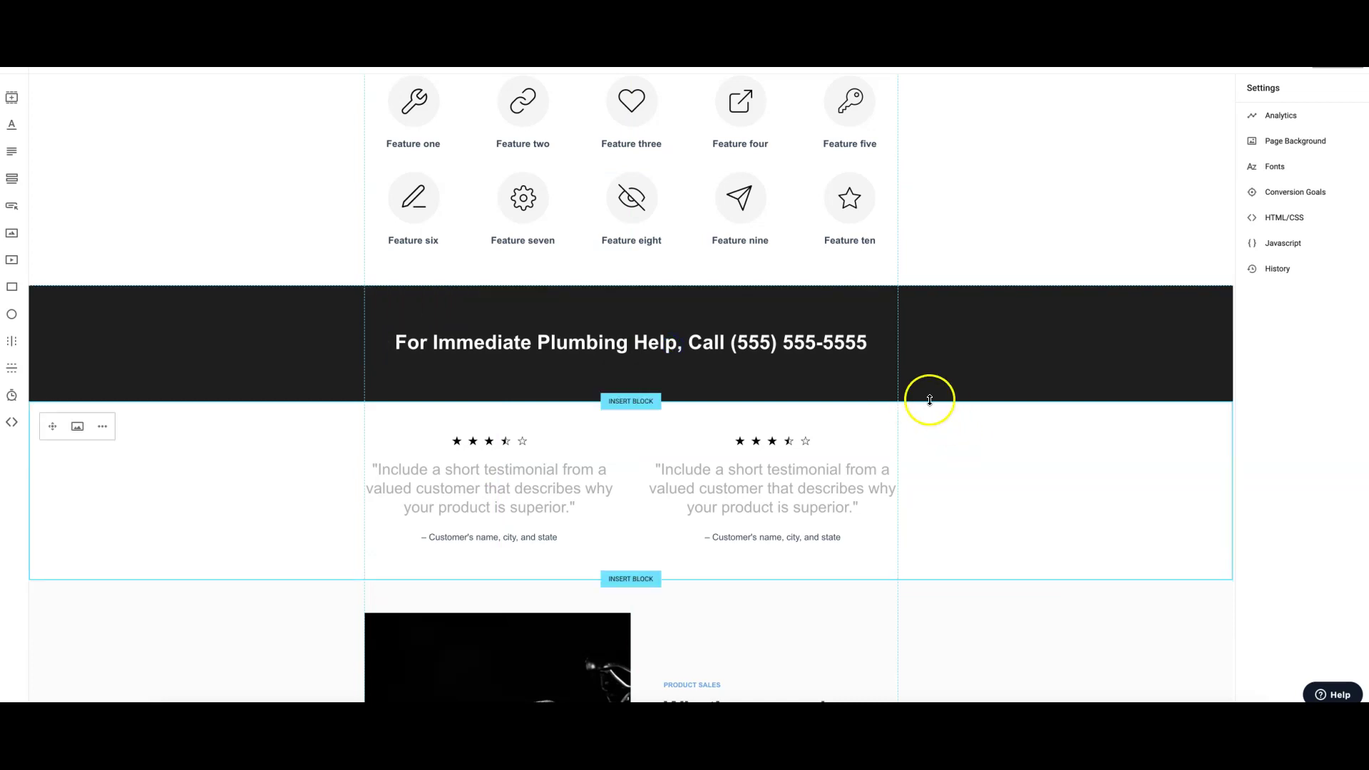
Slightly increase the height of the "Our Plumbing Services" block to add space below the feature icons
{"action": "scroll", "coordinate": [987, 458], "scroll_direction": "up", "scroll_amount": 10}
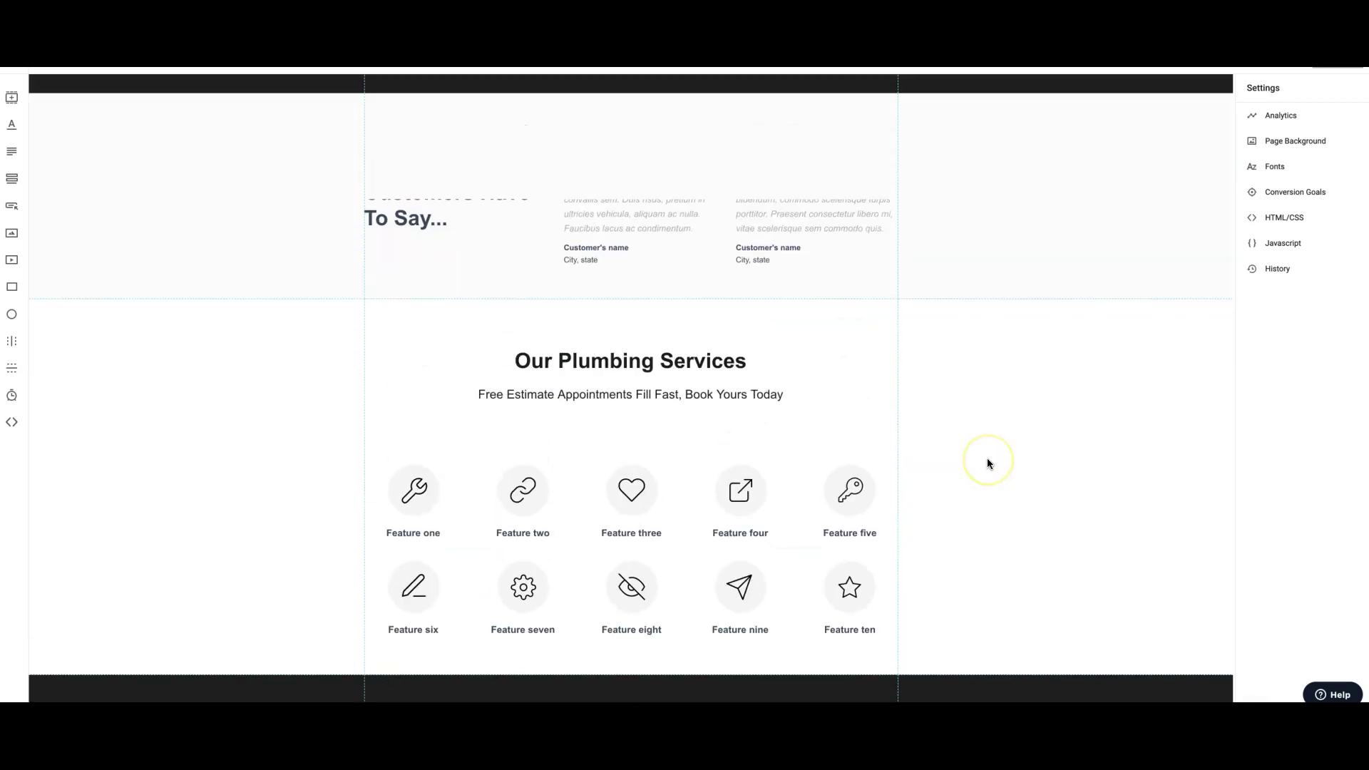
{"action": "scroll", "coordinate": [987, 457], "scroll_direction": "down", "scroll_amount": 4}
{"action": "scroll", "coordinate": [987, 460], "scroll_direction": "down", "scroll_amount": 4}
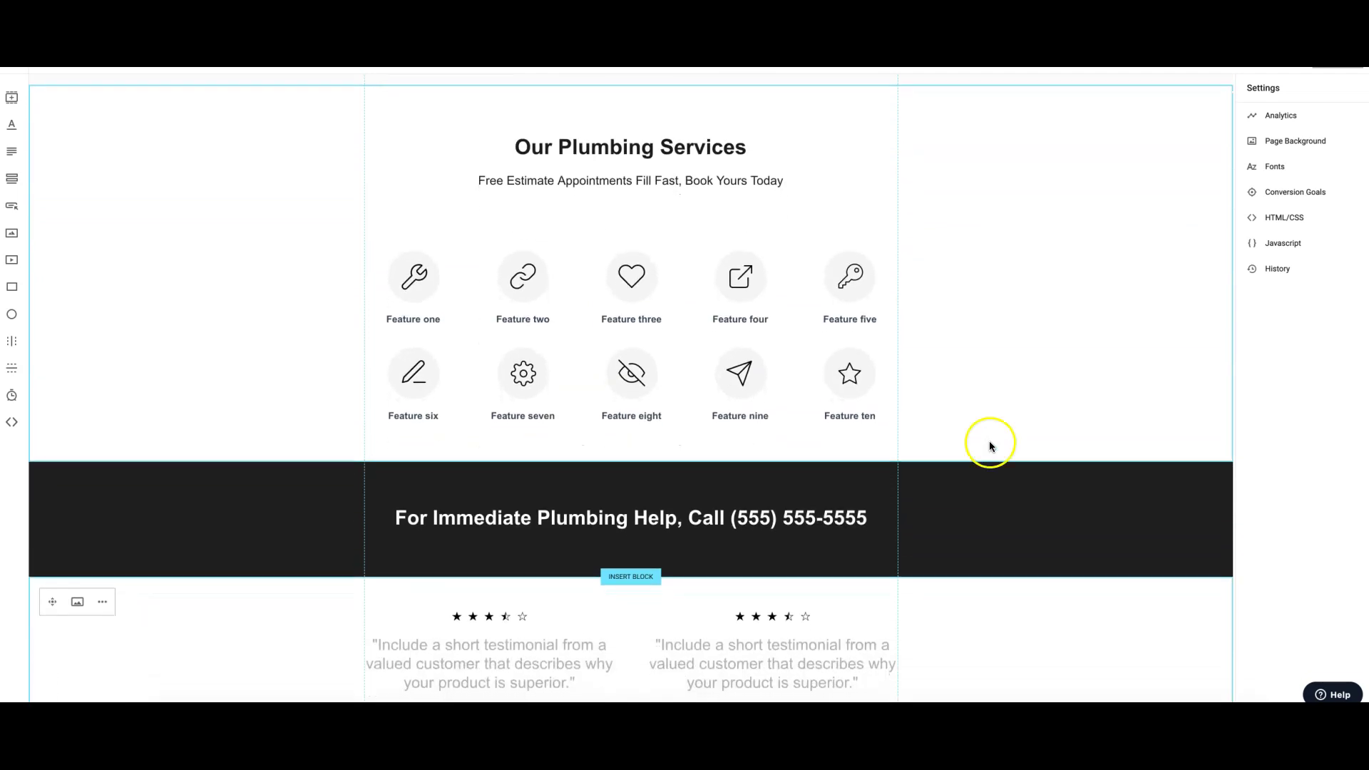
{"action": "left_click_drag", "start_coordinate": [907, 463], "coordinate": [906, 473]}
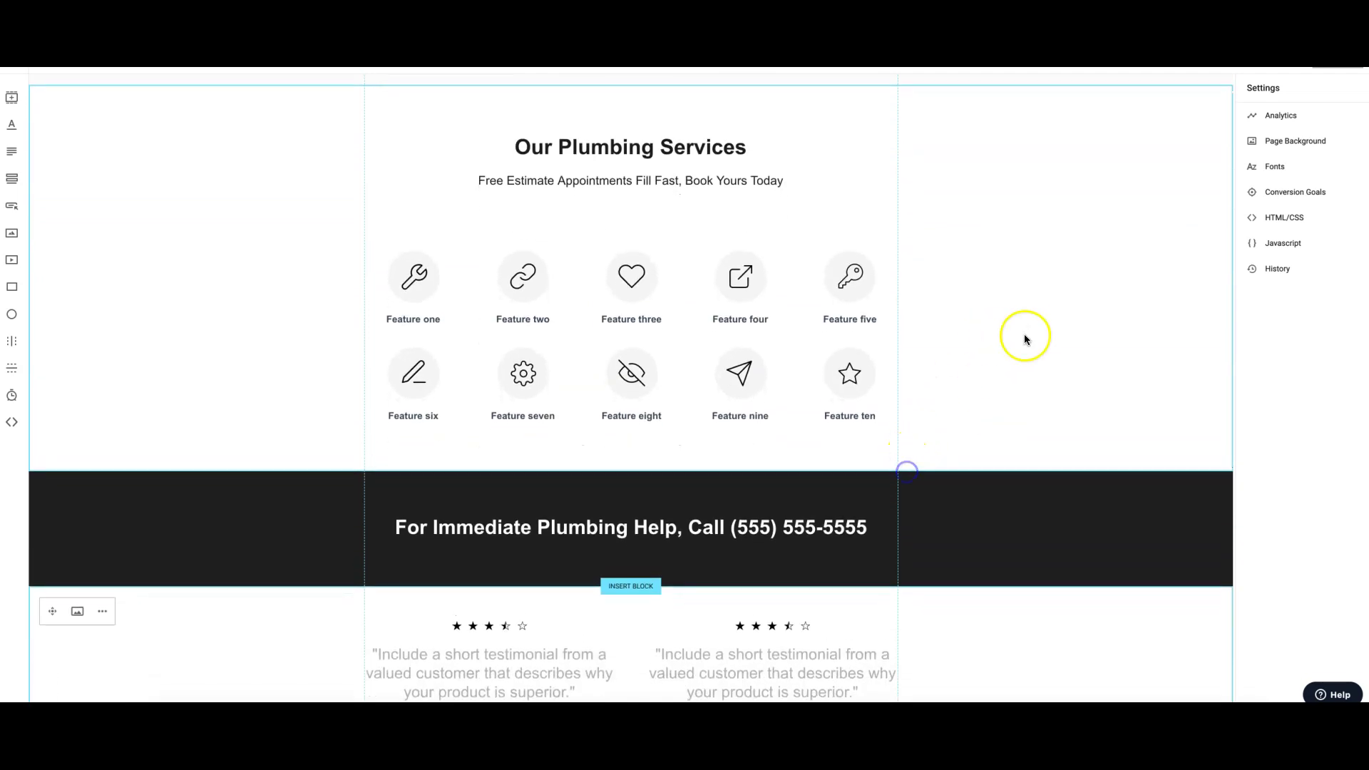
Delete the first testimonial's star rating, quote and customer line from the block below the dark headline
{"action": "scroll", "coordinate": [1026, 334], "scroll_direction": "down", "scroll_amount": 3}
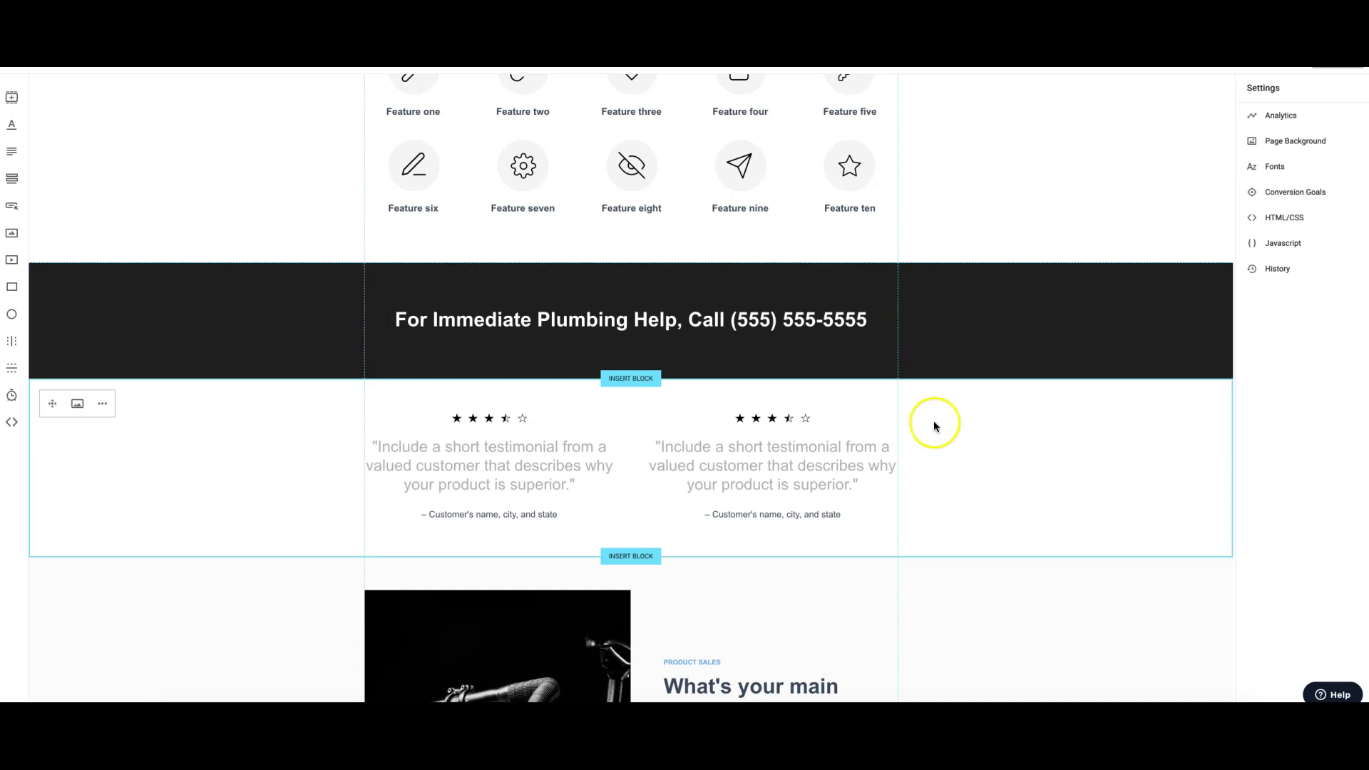
{"action": "left_click", "coordinate": [519, 430]}
{"action": "left_click", "coordinate": [458, 390]}
{"action": "left_click", "coordinate": [461, 458]}
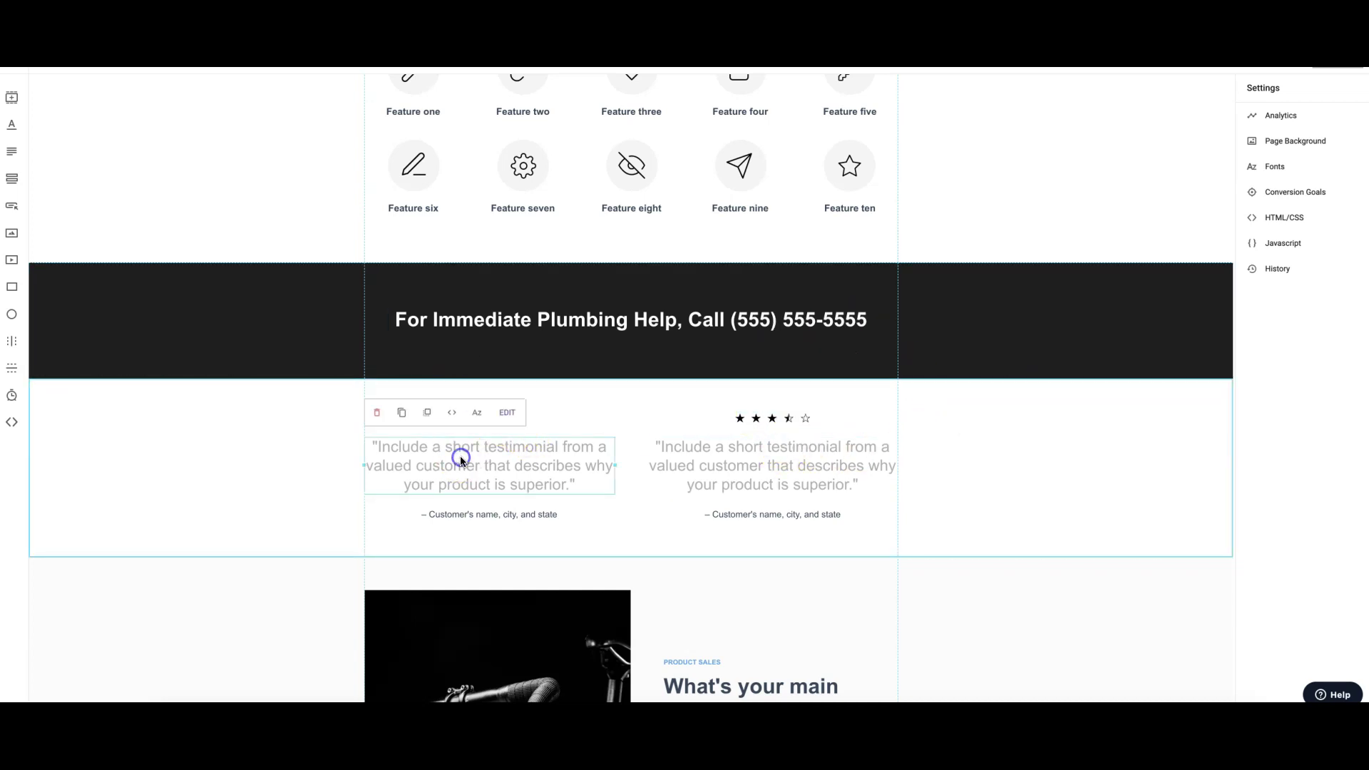
{"action": "left_click", "coordinate": [379, 415]}
{"action": "left_click", "coordinate": [457, 514]}
{"action": "left_click", "coordinate": [374, 482]}
Increase the testimonial block's height and delete the remaining testimonial's customer line, quote and star rating
{"action": "left_click_drag", "start_coordinate": [464, 568], "coordinate": [466, 594]}
{"action": "left_click", "coordinate": [763, 513]}
{"action": "left_click", "coordinate": [660, 483]}
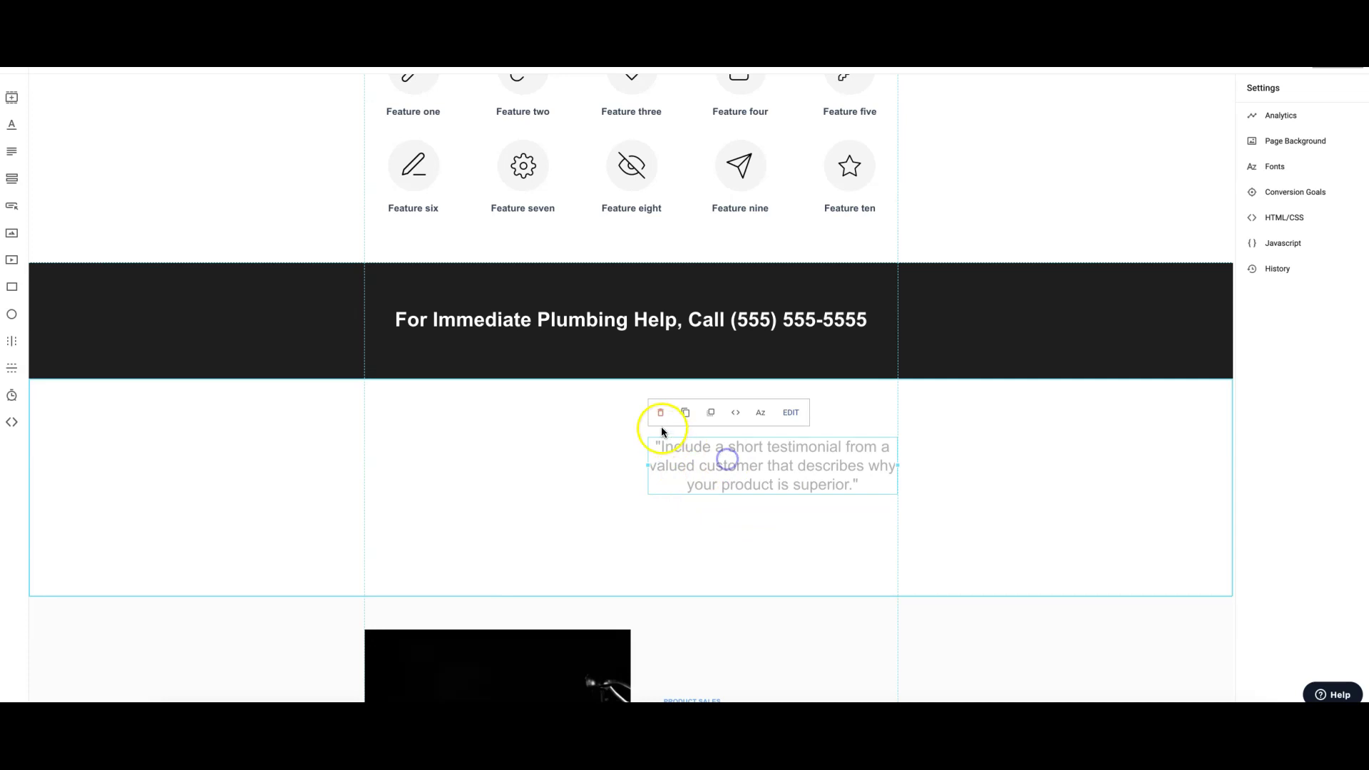
{"action": "left_click", "coordinate": [661, 413]}
{"action": "left_click", "coordinate": [746, 419]}
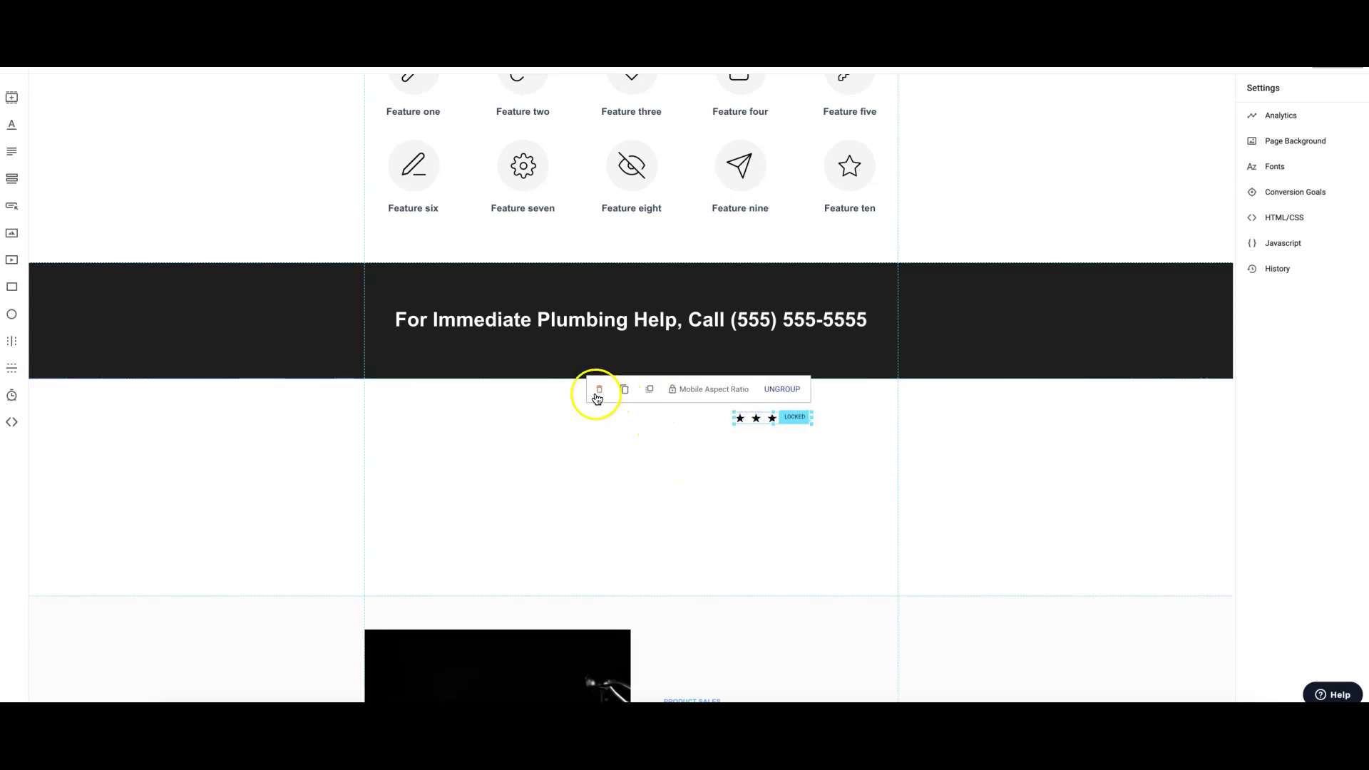
{"action": "left_click", "coordinate": [598, 392]}
Add a rectangle box to the emptied block, duplicate it and place the two boxes side by side
{"action": "left_click", "coordinate": [12, 287]}
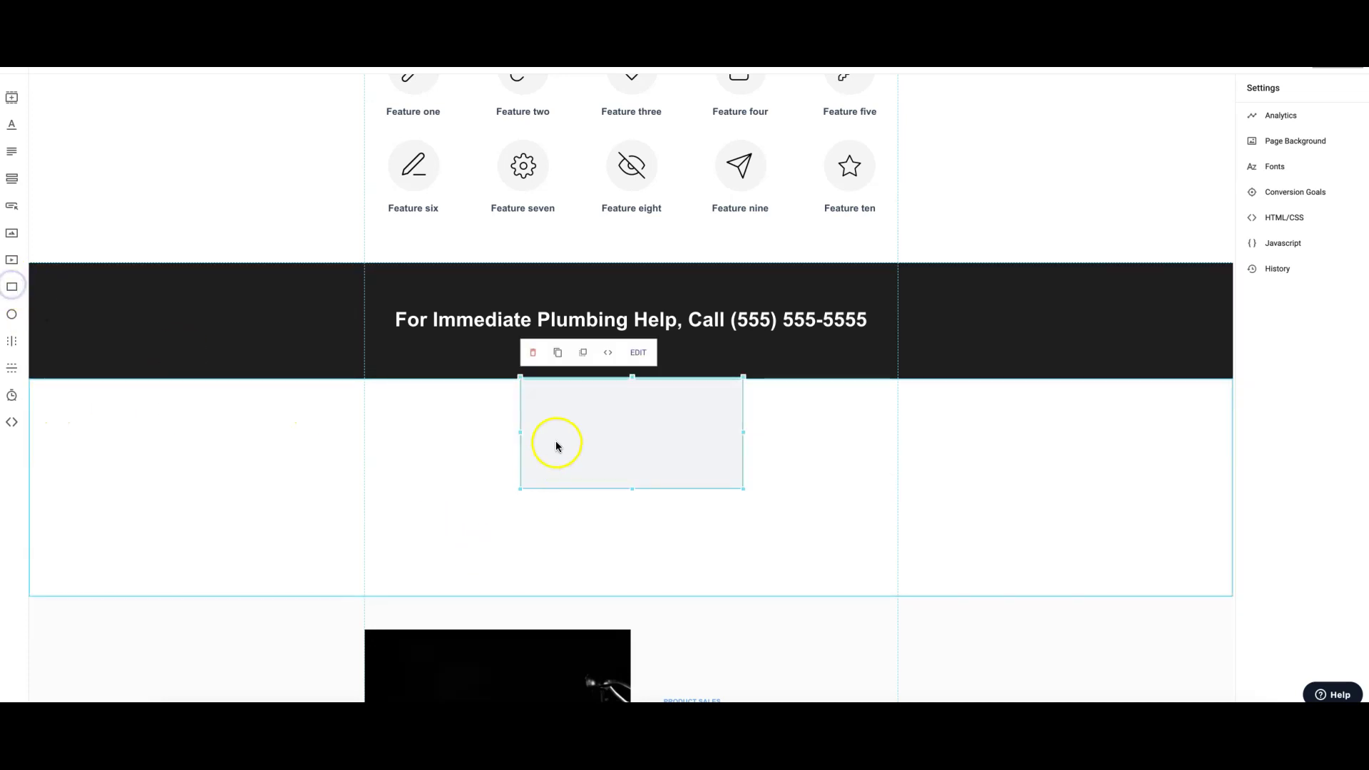
{"action": "left_click_drag", "start_coordinate": [522, 454], "coordinate": [430, 500]}
{"action": "left_click", "coordinate": [427, 409]}
{"action": "left_click_drag", "start_coordinate": [483, 494], "coordinate": [736, 480]}
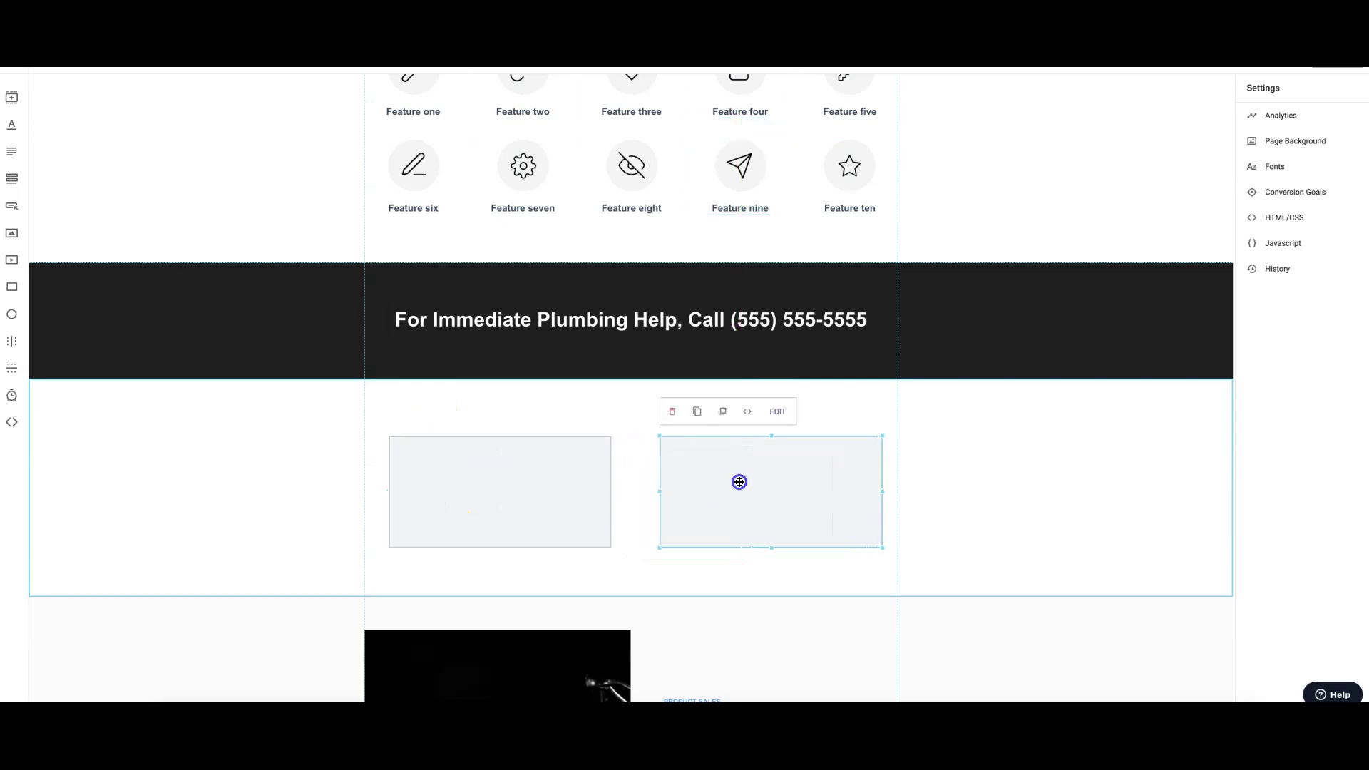
Group the two boxes, center them horizontally in the block and ungroup them again
{"action": "left_click_drag", "start_coordinate": [547, 559], "coordinate": [701, 503]}
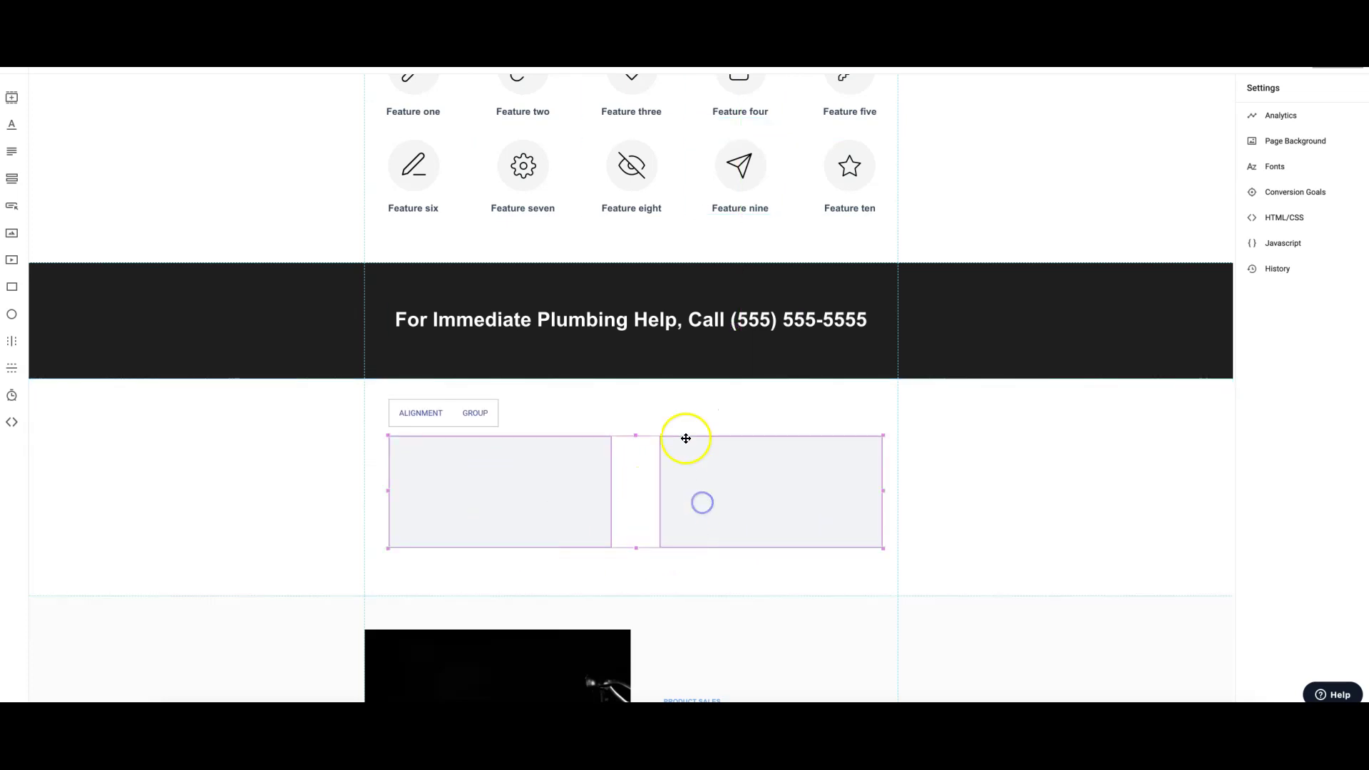
{"action": "left_click", "coordinate": [475, 414]}
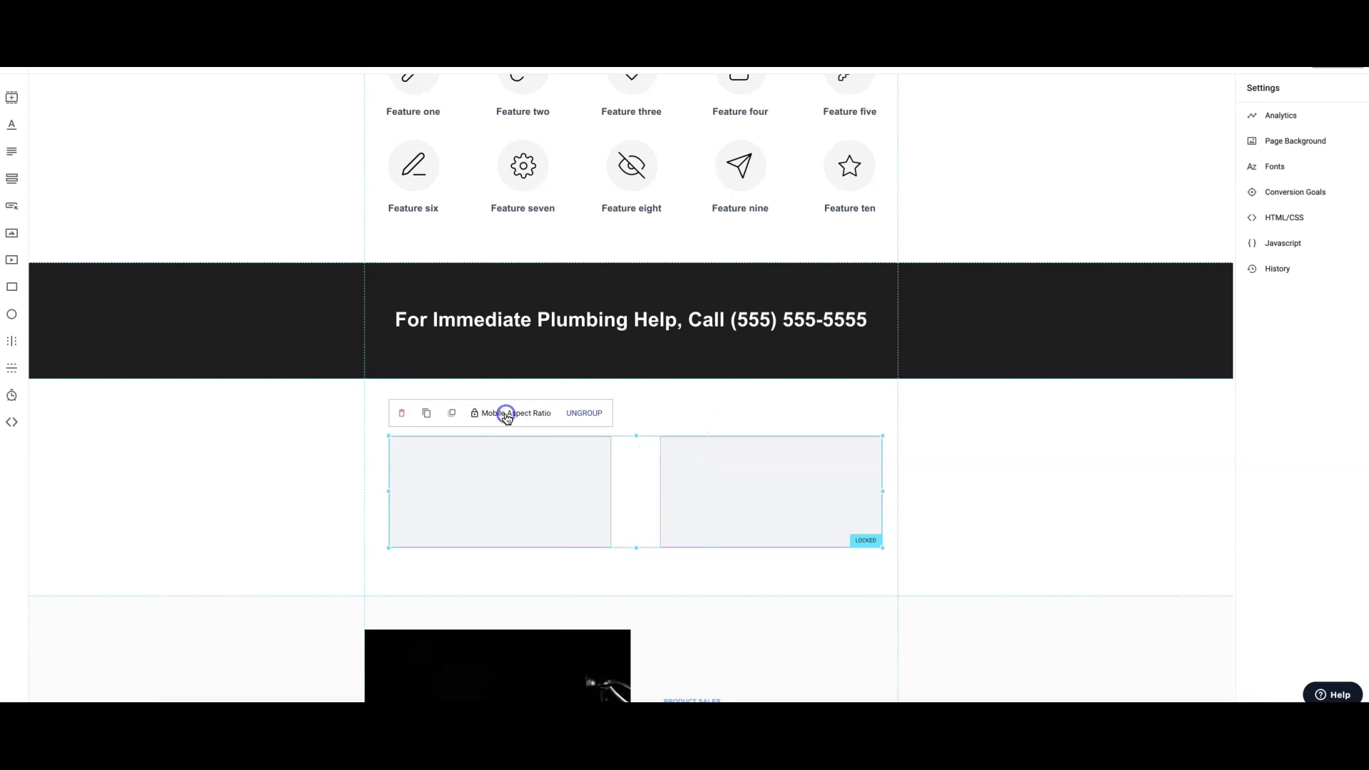
{"action": "left_click_drag", "start_coordinate": [634, 456], "coordinate": [630, 459]}
{"action": "left_click", "coordinate": [592, 416]}
{"action": "left_click", "coordinate": [1001, 456]}
Delete the bicycle image and the "PRODUCT SALES" label from the value proposition block
{"action": "scroll", "coordinate": [1003, 511], "scroll_direction": "down", "scroll_amount": 3}
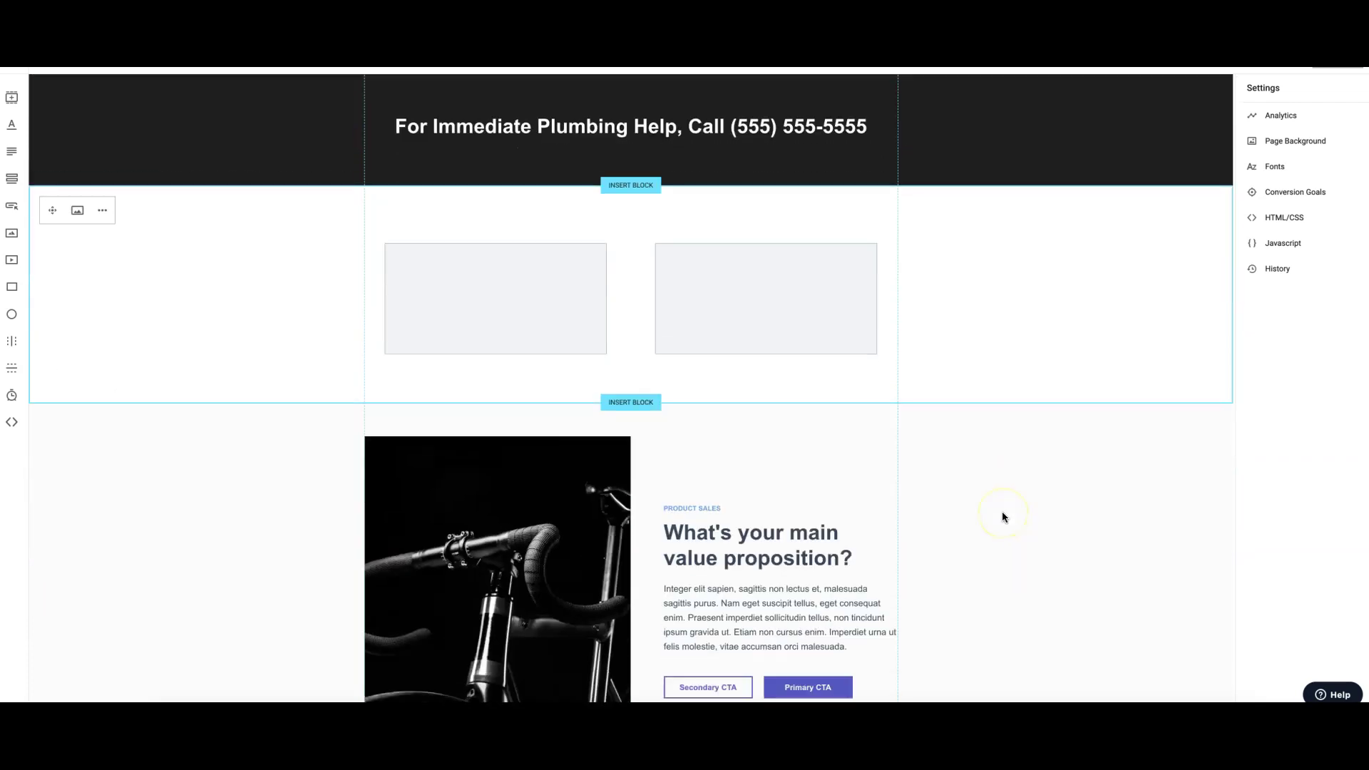
{"action": "scroll", "coordinate": [1003, 512], "scroll_direction": "down", "scroll_amount": 1}
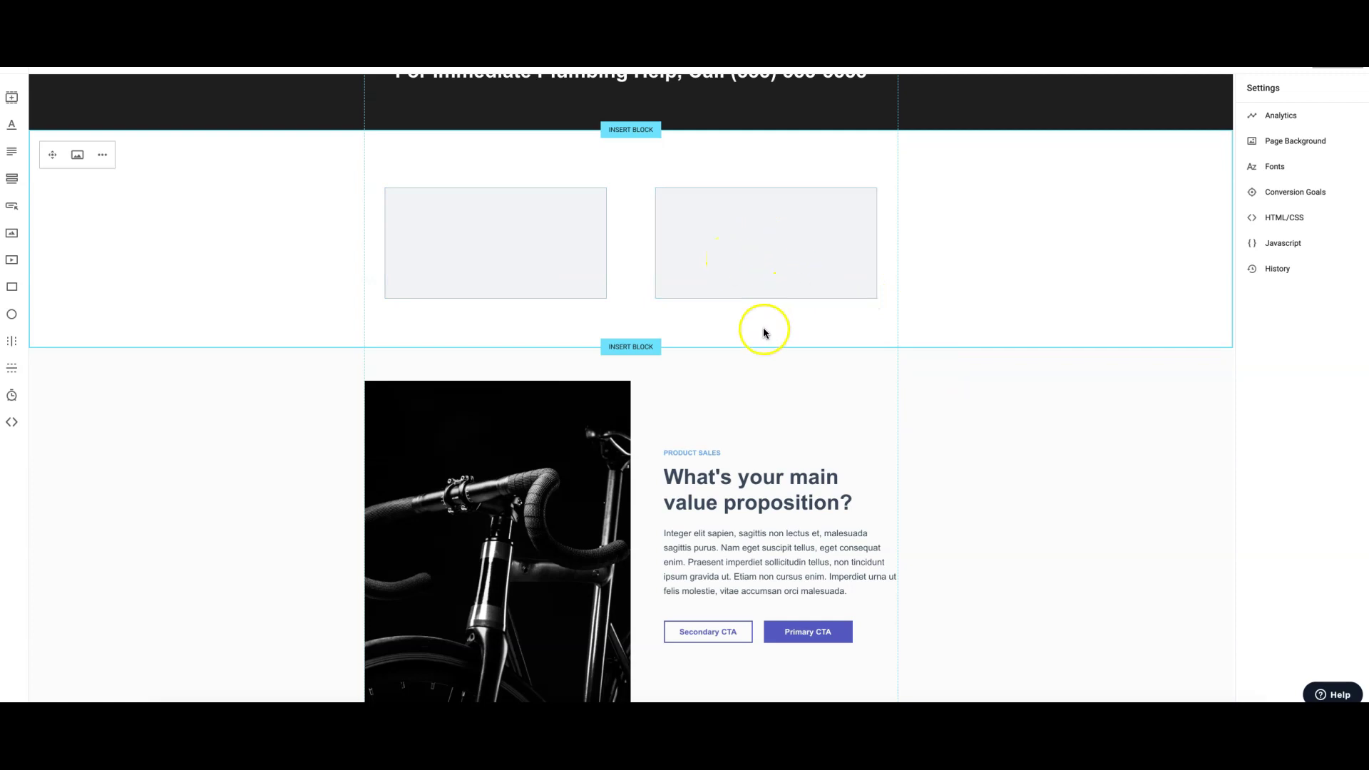
{"action": "scroll", "coordinate": [762, 327], "scroll_direction": "down", "scroll_amount": 1}
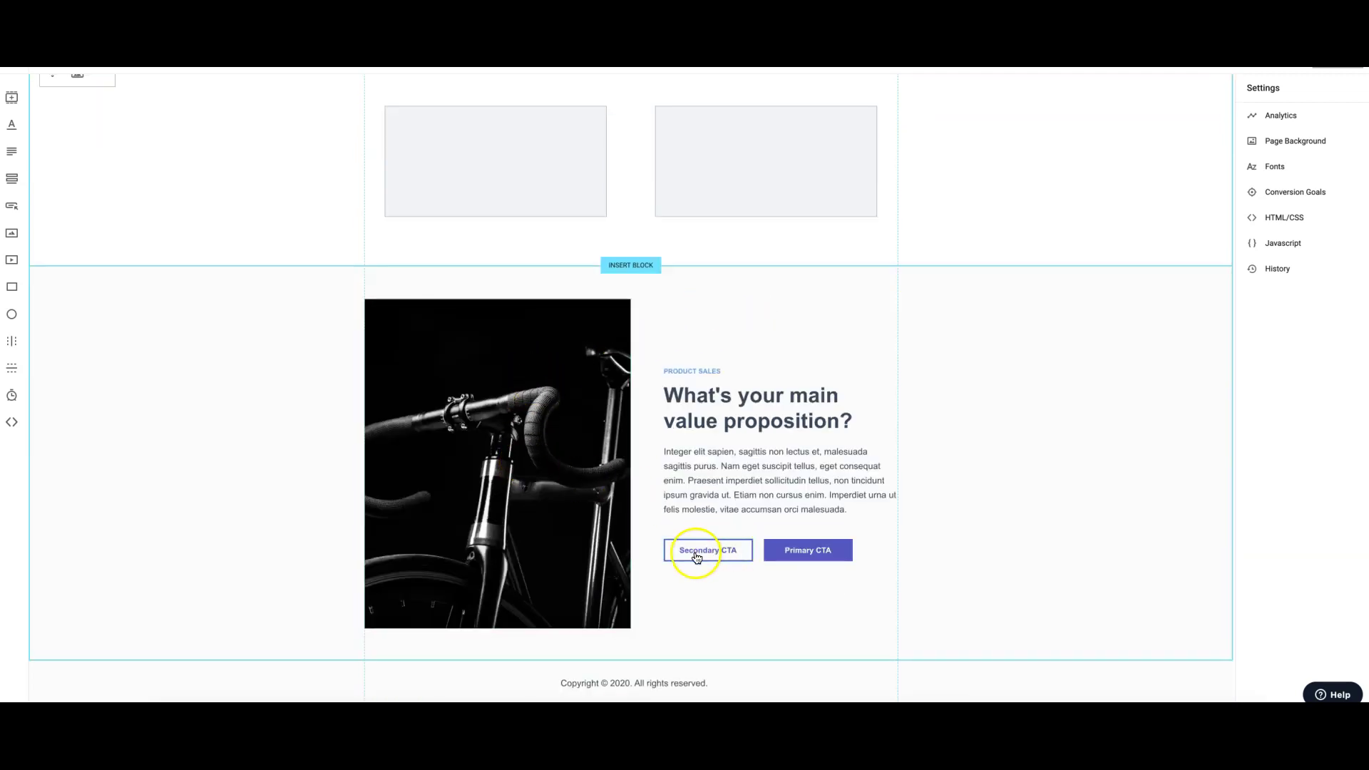
{"action": "left_click", "coordinate": [515, 459]}
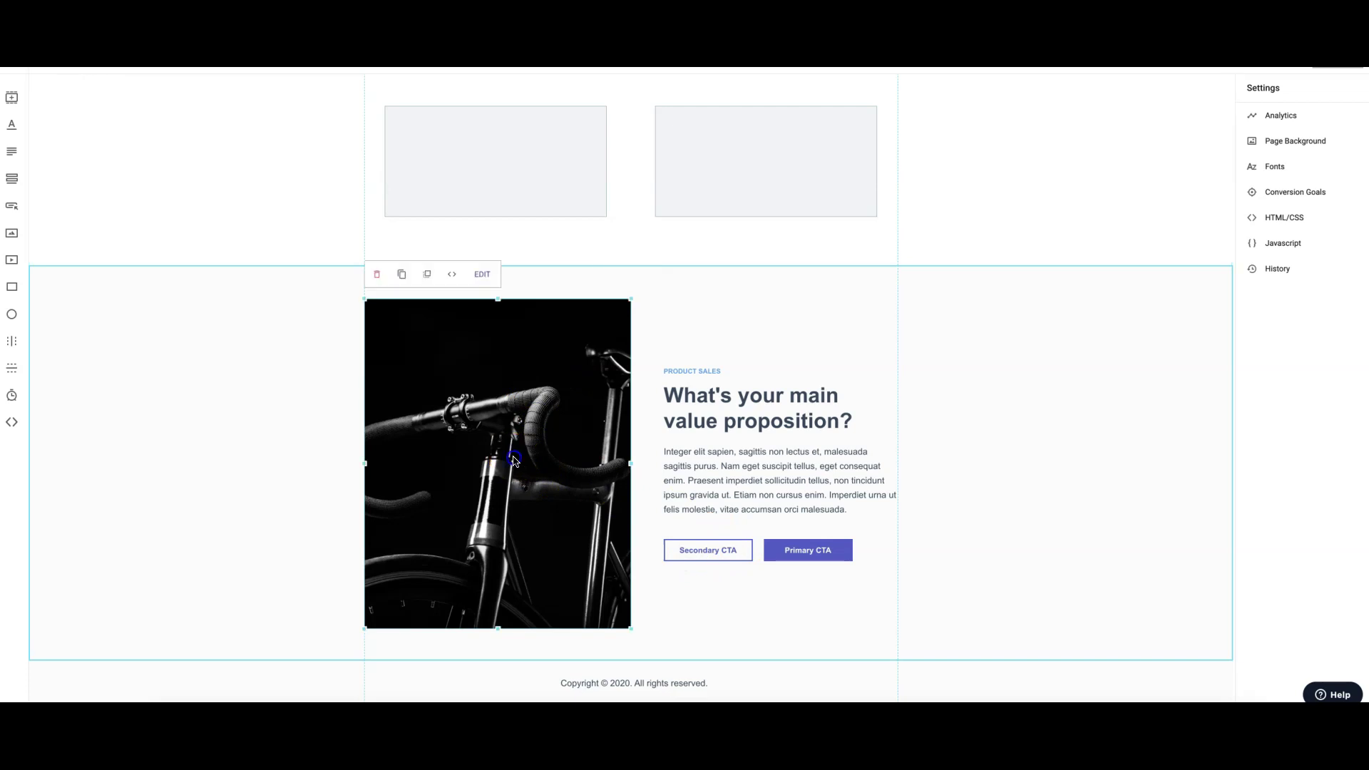
{"action": "left_click", "coordinate": [377, 275]}
{"action": "left_click", "coordinate": [688, 371]}
{"action": "left_click", "coordinate": [678, 340]}
Move the "What's your main value proposition?" heading up and widen its text box so it fits on one line
{"action": "left_click_drag", "start_coordinate": [668, 382], "coordinate": [565, 346]}
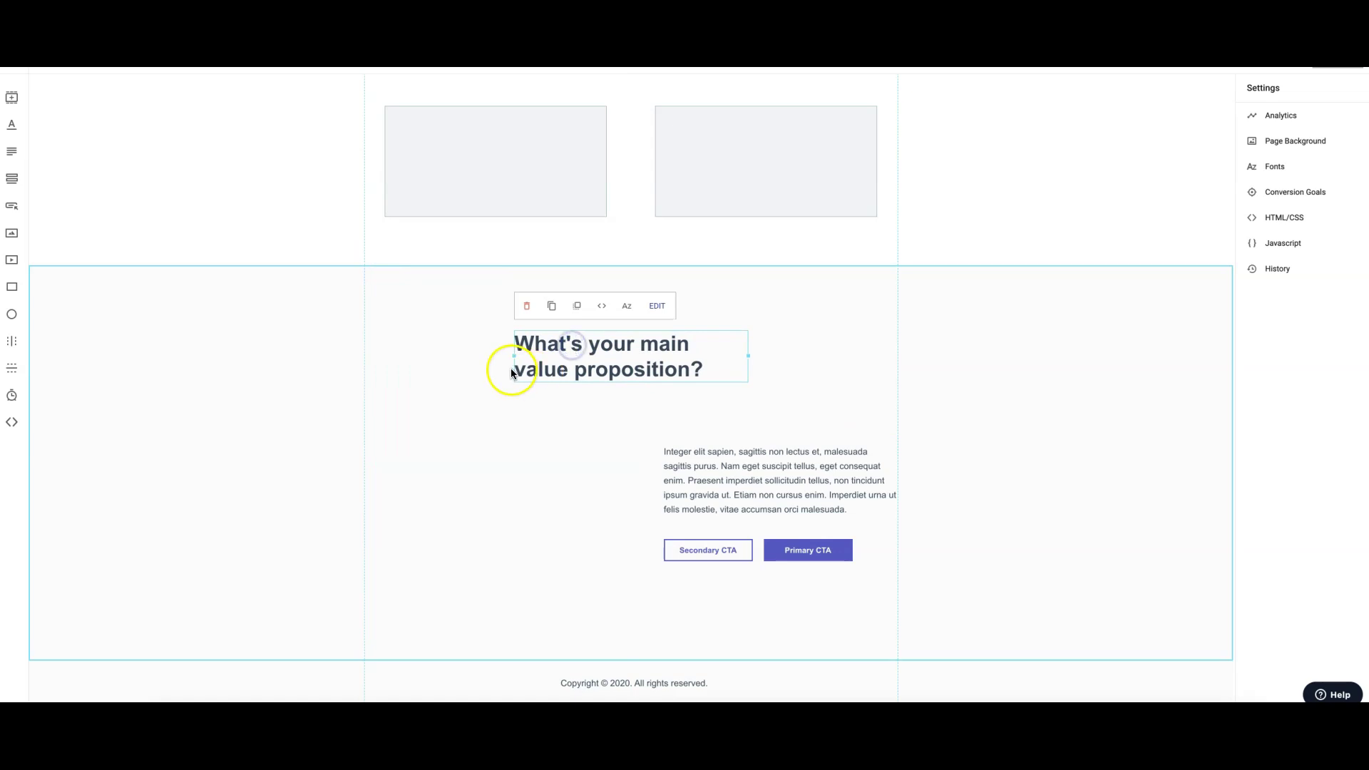
{"action": "left_click", "coordinate": [480, 357]}
{"action": "left_click", "coordinate": [525, 357]}
{"action": "left_click_drag", "start_coordinate": [511, 354], "coordinate": [345, 350]}
{"action": "left_click", "coordinate": [516, 349]}
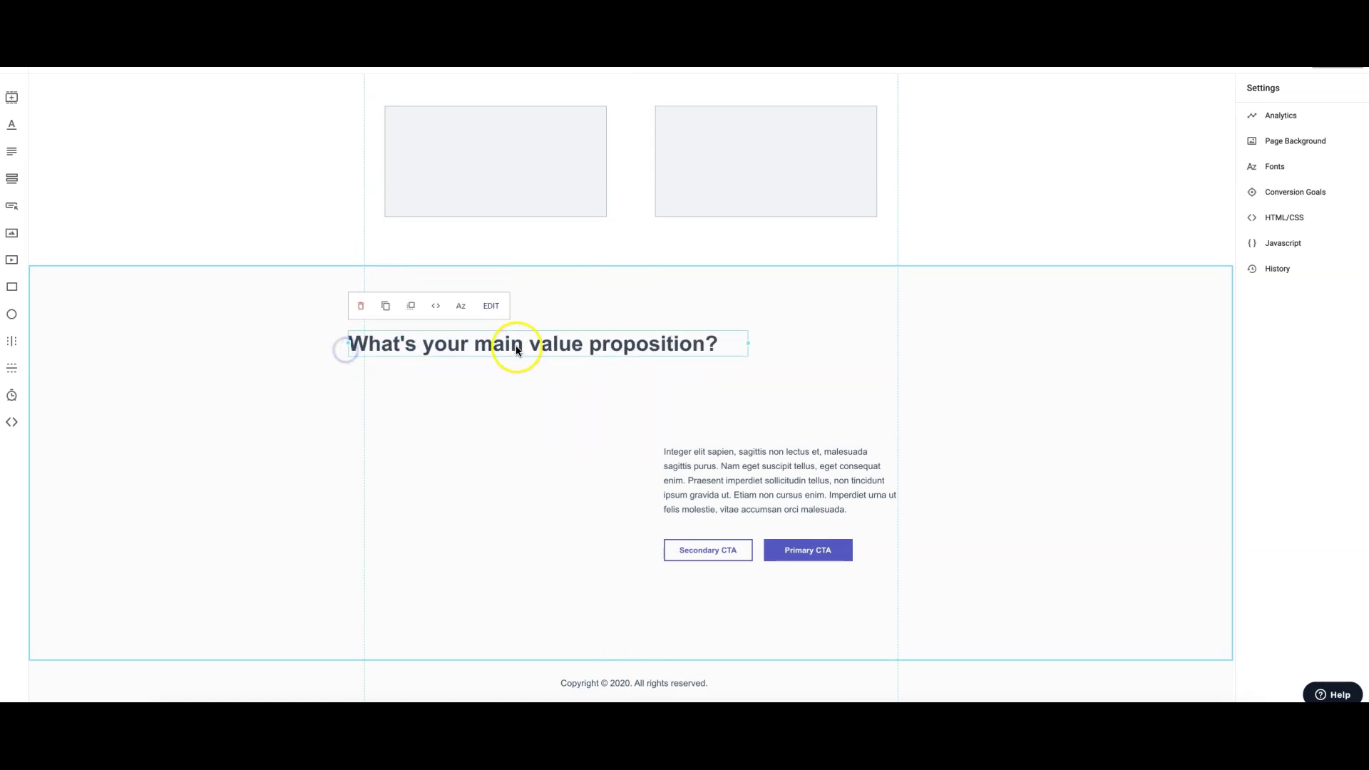
Center-align the value proposition heading and position it centrally near the block's upper edge
{"action": "double_click", "coordinate": [517, 346]}
{"action": "left_click", "coordinate": [482, 306]}
{"action": "left_click", "coordinate": [480, 363]}
{"action": "left_click", "coordinate": [553, 385]}
{"action": "left_click_drag", "start_coordinate": [550, 347], "coordinate": [635, 320]}
Widen the value proposition paragraph, center-align its text and move it directly beneath the heading
{"action": "left_click", "coordinate": [703, 458]}
{"action": "left_click_drag", "start_coordinate": [662, 483], "coordinate": [441, 467]}
{"action": "double_click", "coordinate": [547, 471]}
{"action": "key", "text": "ctrl+a"}
{"action": "left_click", "coordinate": [557, 418]}
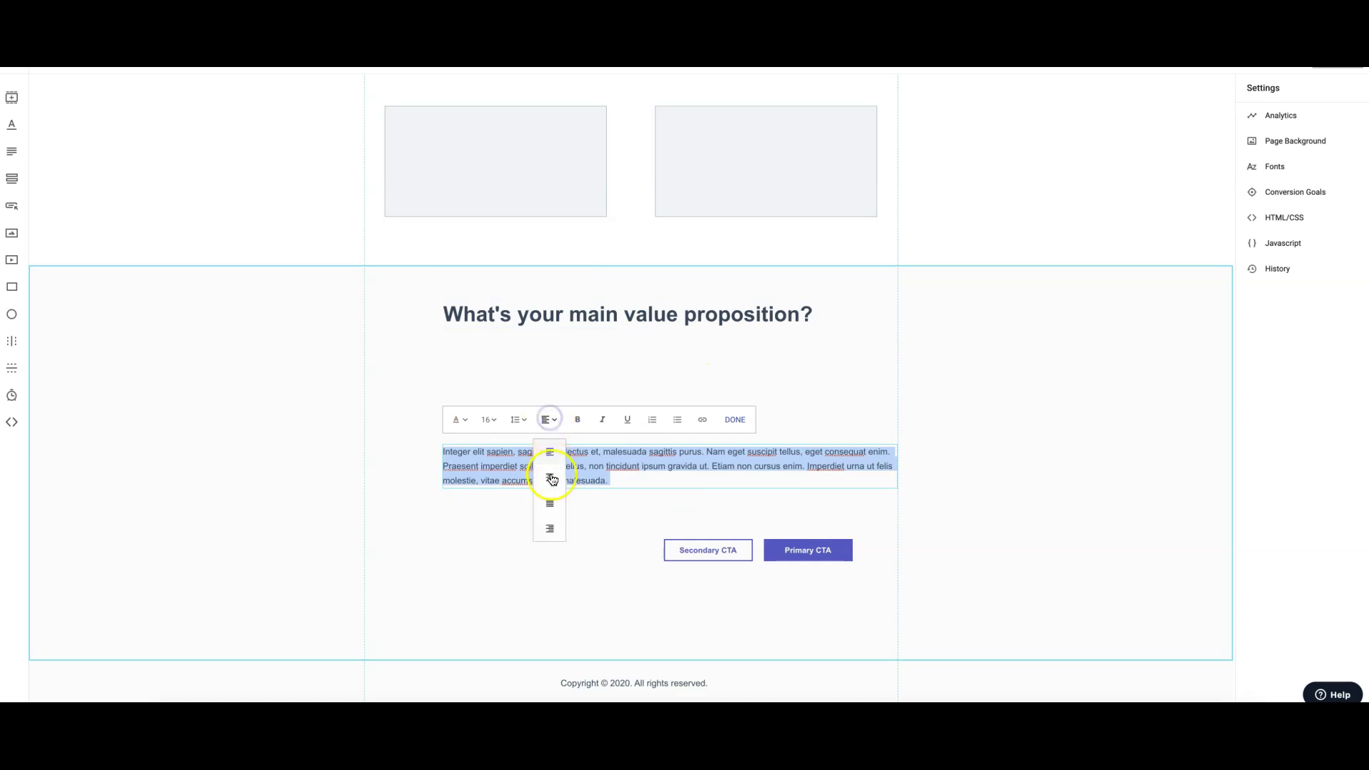
{"action": "left_click", "coordinate": [550, 475]}
{"action": "left_click", "coordinate": [557, 528]}
{"action": "left_click_drag", "start_coordinate": [571, 467], "coordinate": [549, 369]}
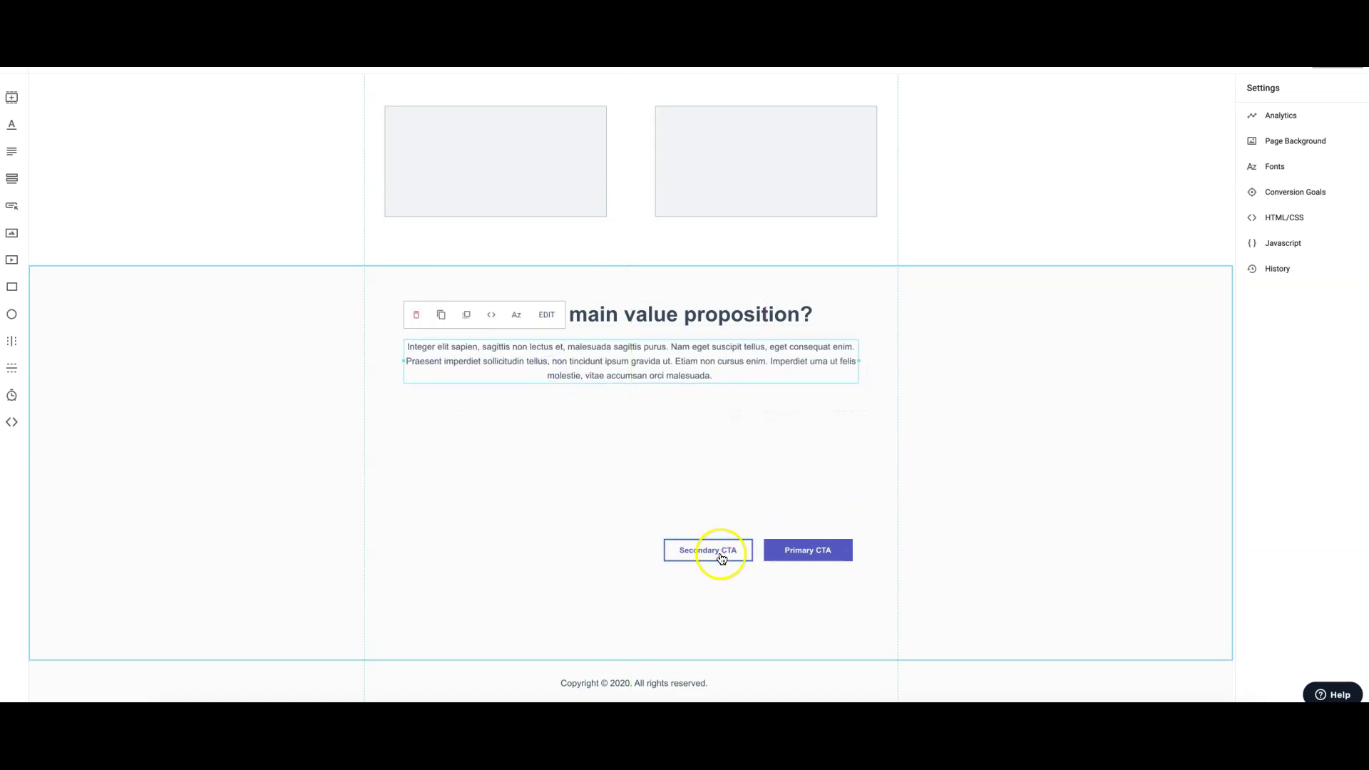
Delete the Primary CTA button, then enlarge the Secondary CTA button and center it below the paragraph
{"action": "left_click", "coordinate": [797, 553]}
{"action": "left_click", "coordinate": [705, 516]}
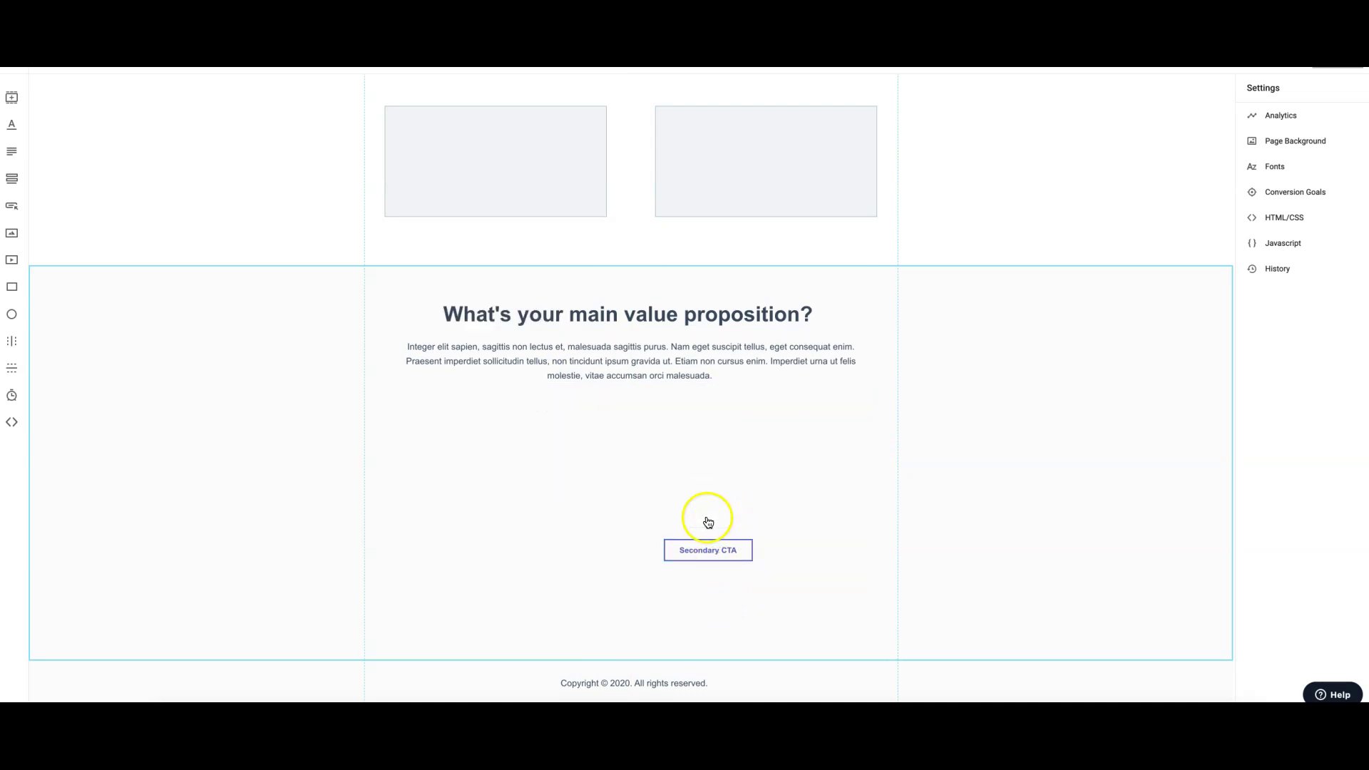
{"action": "left_click", "coordinate": [718, 555]}
{"action": "left_click_drag", "start_coordinate": [664, 561], "coordinate": [624, 441]}
{"action": "left_click", "coordinate": [657, 599]}
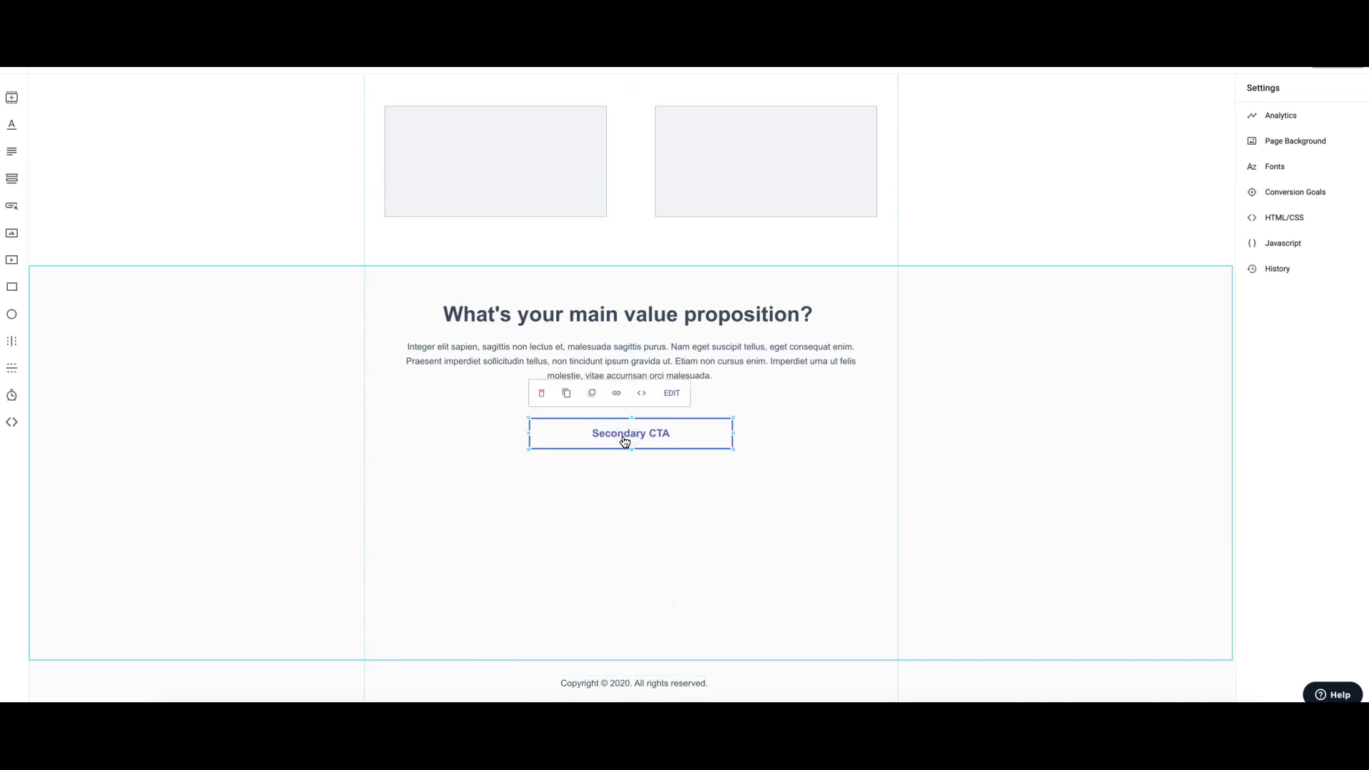
Change the Secondary CTA button text to "Call" followed by the business phone number and shorten the block below it
{"action": "double_click", "coordinate": [625, 441]}
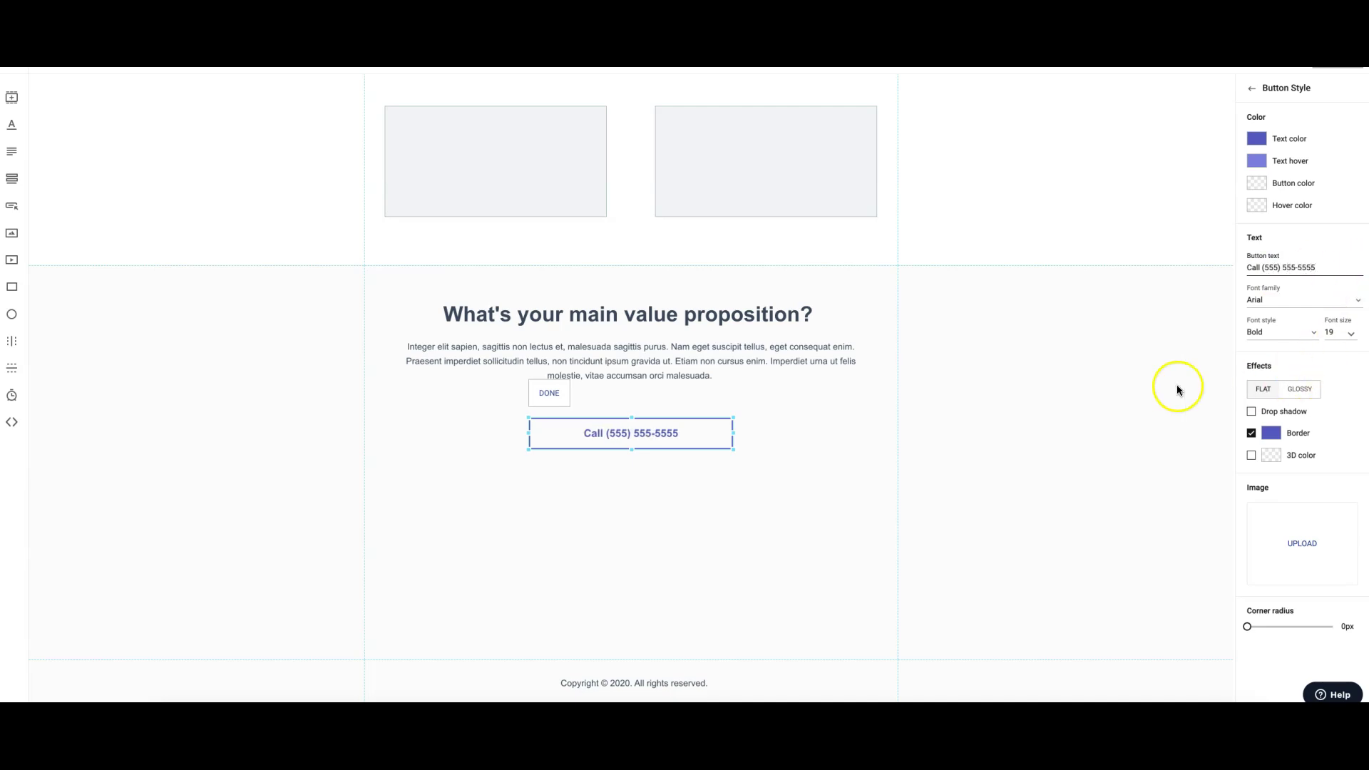
{"action": "left_click", "coordinate": [805, 408]}
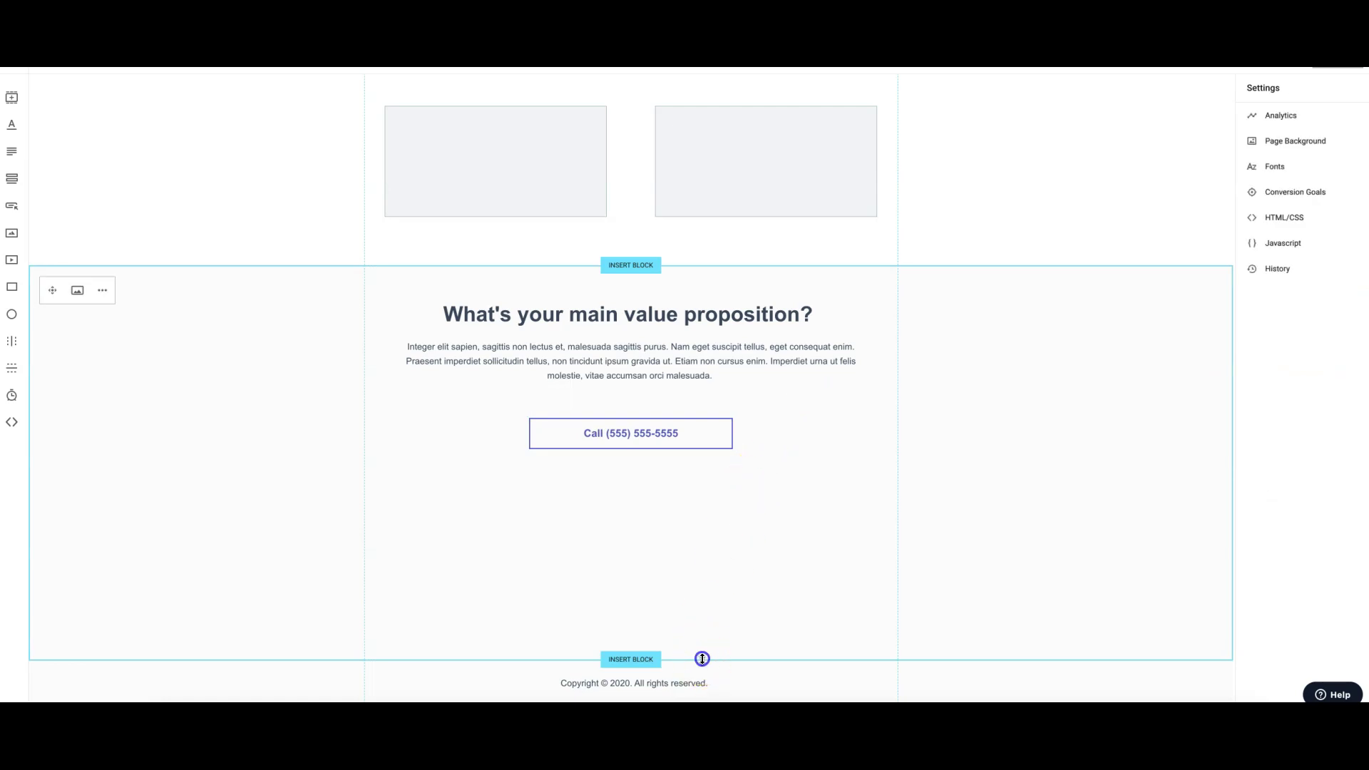
{"action": "scroll", "coordinate": [703, 659], "scroll_direction": "up", "scroll_amount": 2}
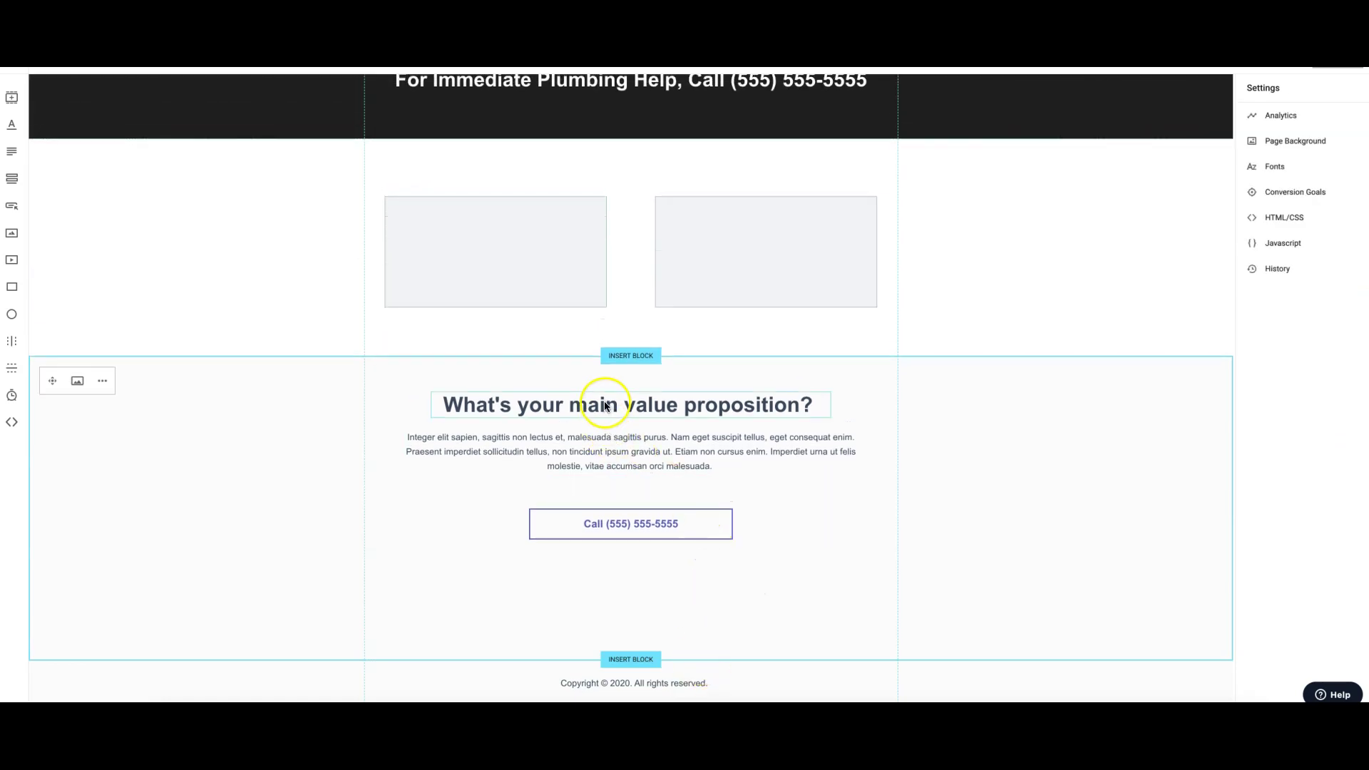
Replace the closing block's value proposition heading with "Our Plumbers Are On Standby, Call Now"
{"action": "left_click", "coordinate": [645, 406]}
{"action": "triple_click", "coordinate": [644, 406]}
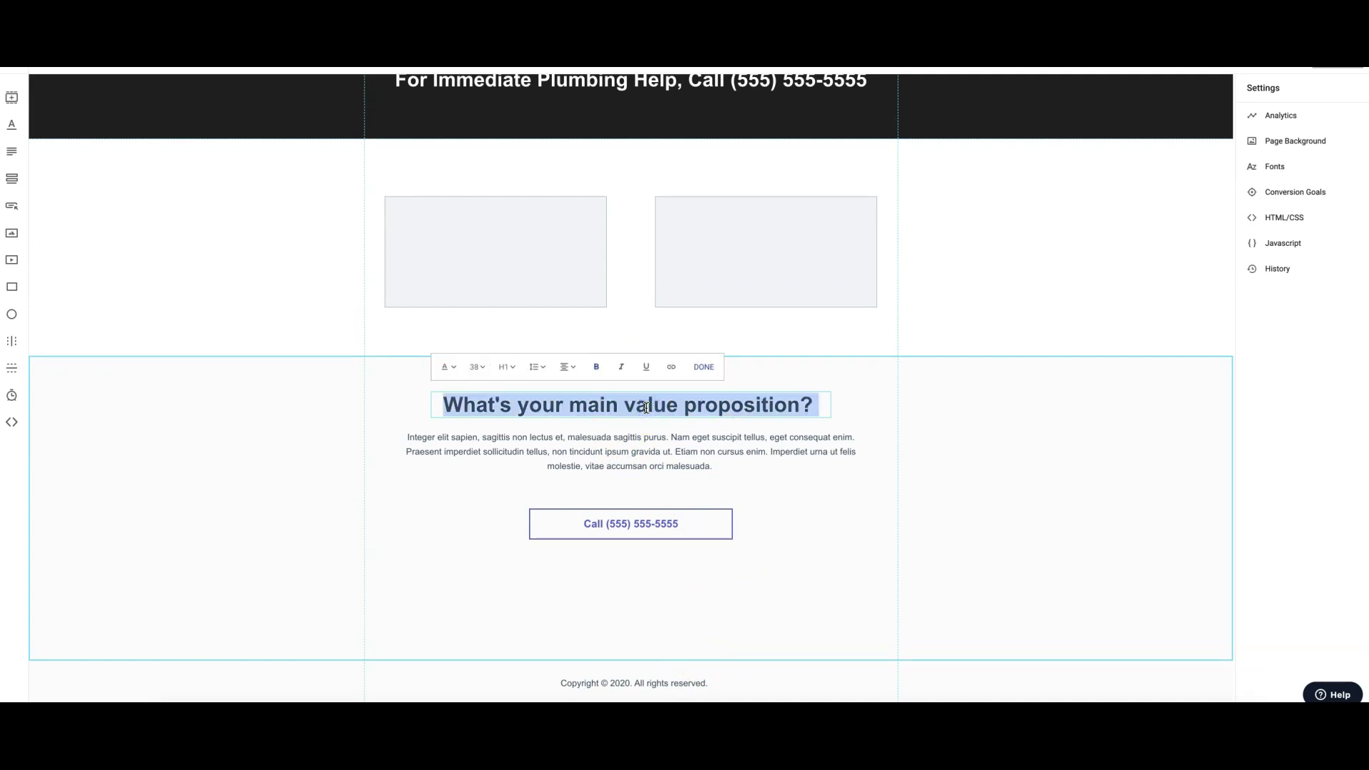
{"action": "type", "text": "Our Plumbers "}
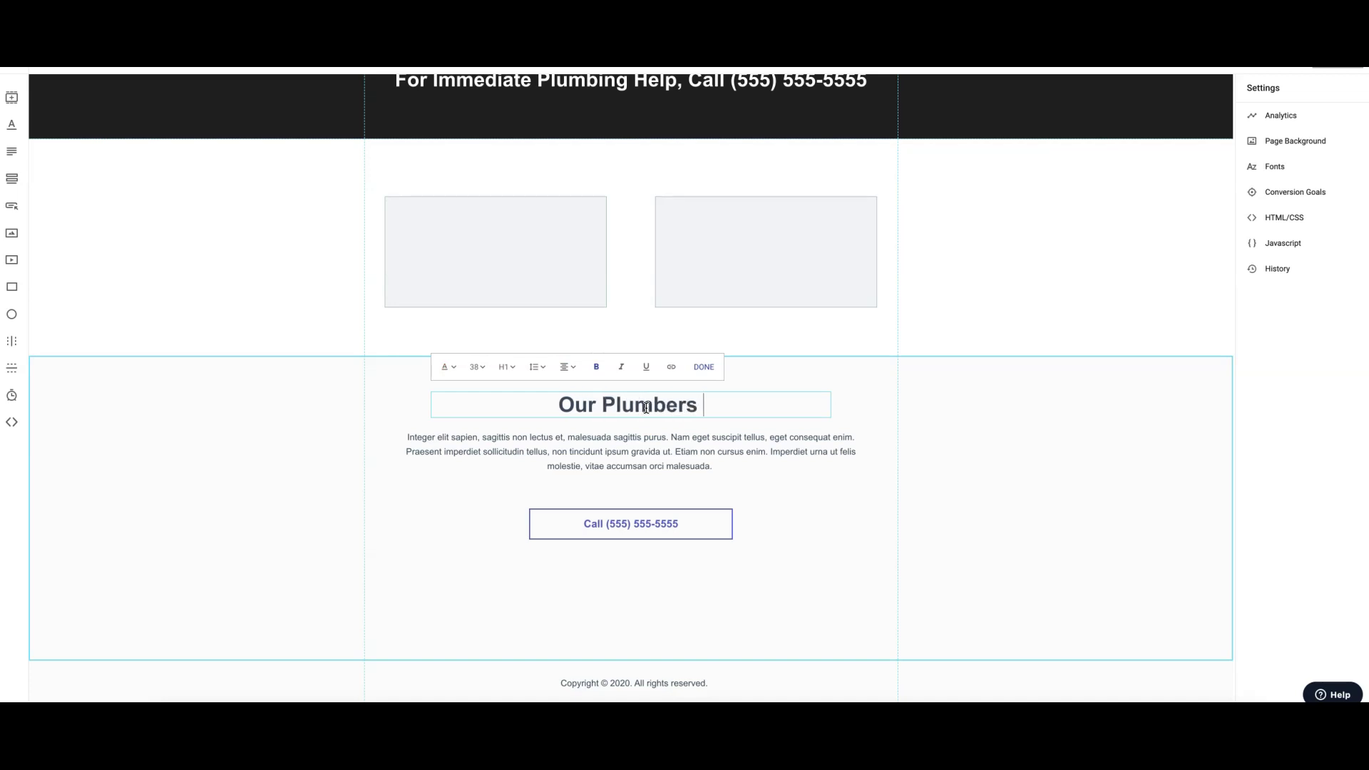
{"action": "type", "text": "Are On S"}
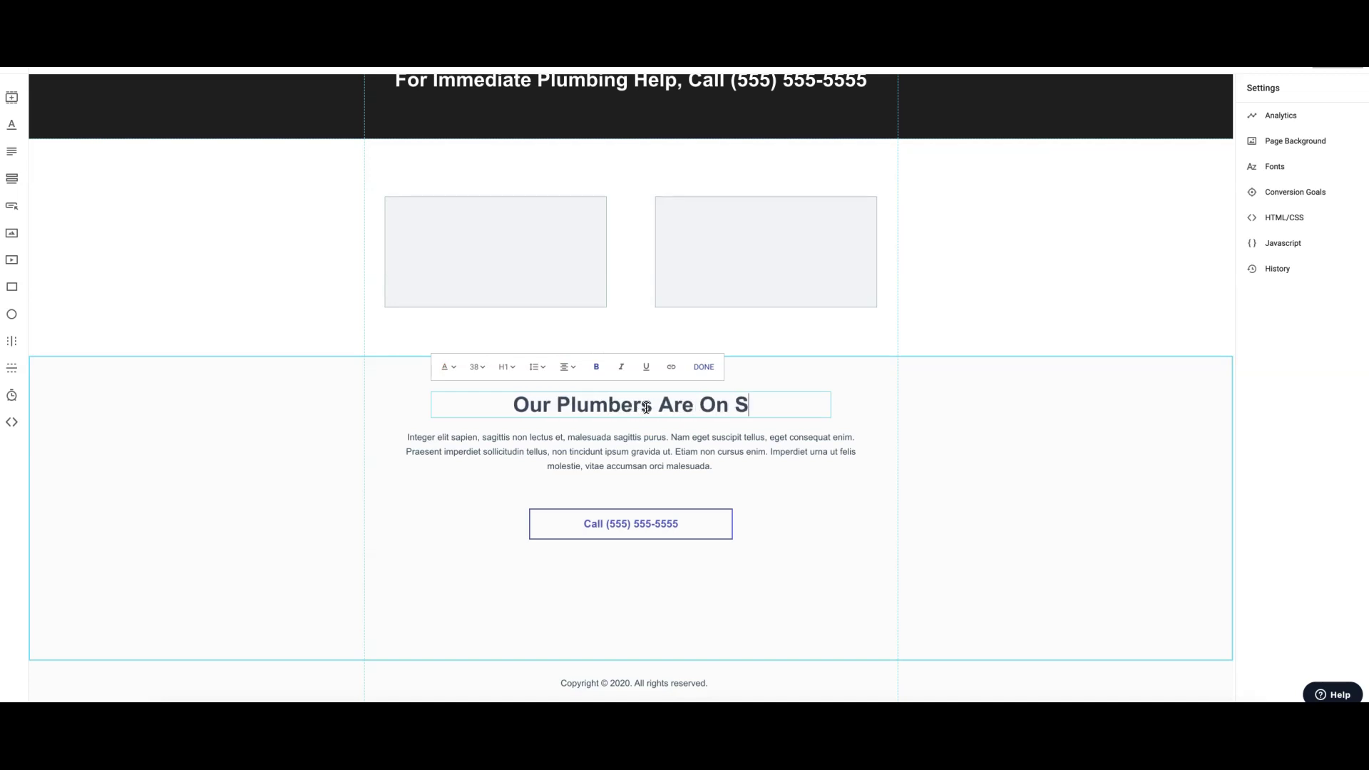
{"action": "type", "text": "tandby, Call Now"}
{"action": "left_click", "coordinate": [867, 392]}
Widen the "Our Plumbers Are On Standby, Call Now" heading box and recenter it above the paragraph
{"action": "left_click", "coordinate": [788, 406]}
{"action": "left_click_drag", "start_coordinate": [830, 417], "coordinate": [873, 413]}
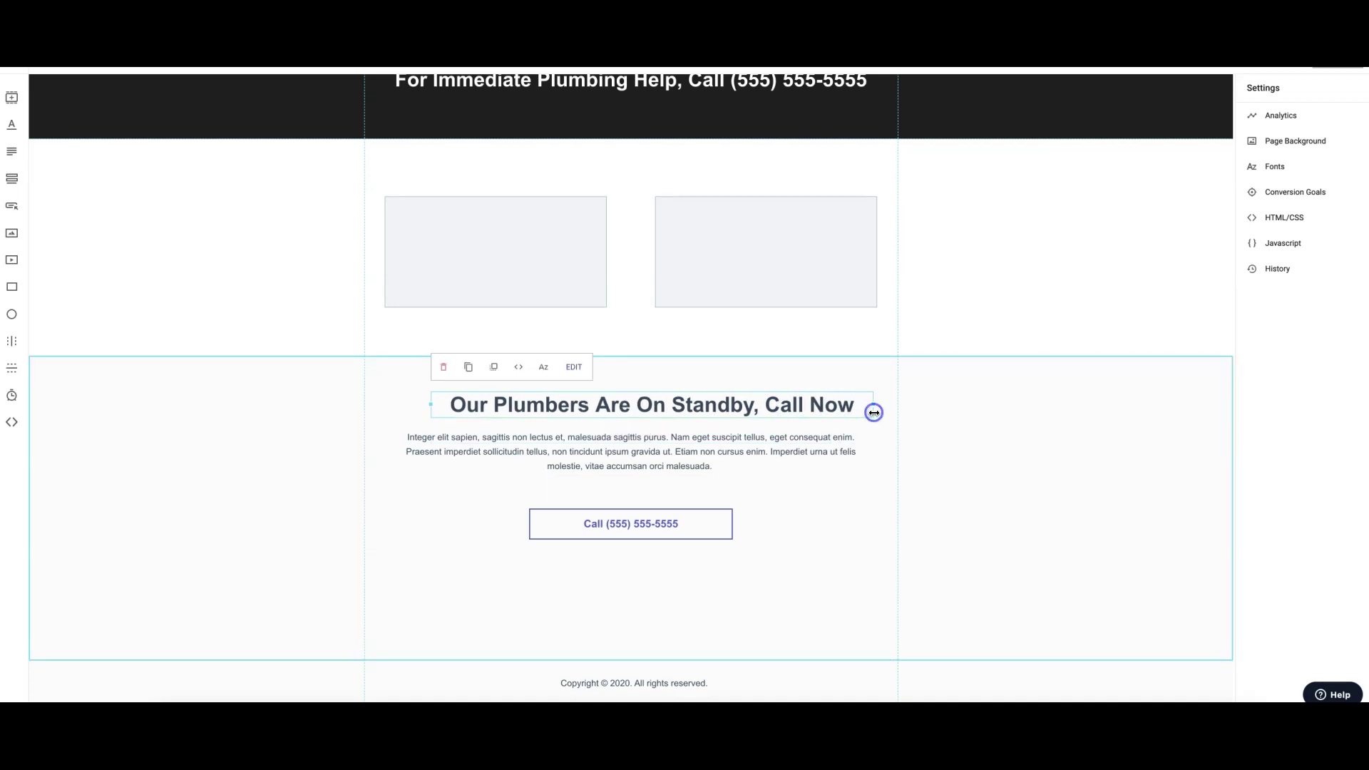
{"action": "left_click_drag", "start_coordinate": [712, 404], "coordinate": [691, 405]}
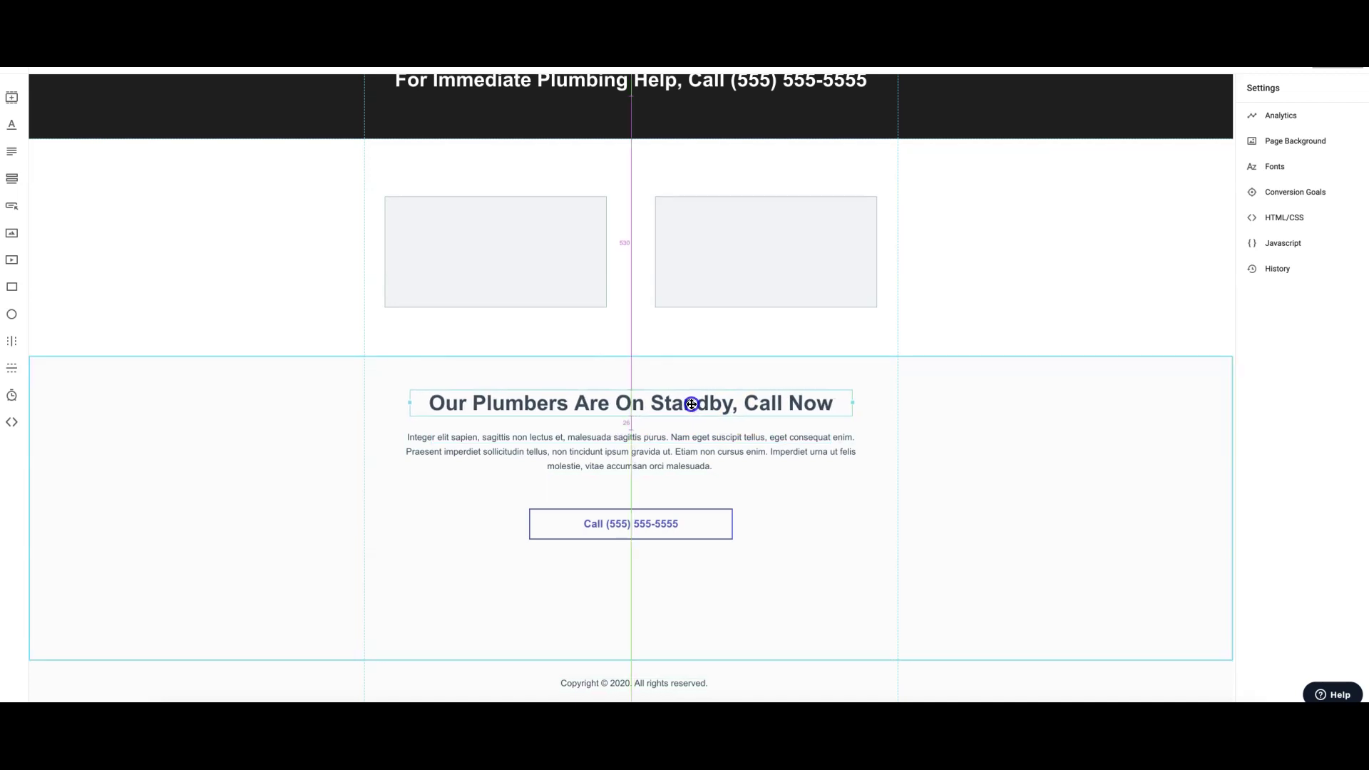
Insert a blank block between the dark call headline block and the placeholder boxes block, and make it more than twice as tall
{"action": "left_click", "coordinate": [605, 458]}
{"action": "left_click", "coordinate": [604, 459]}
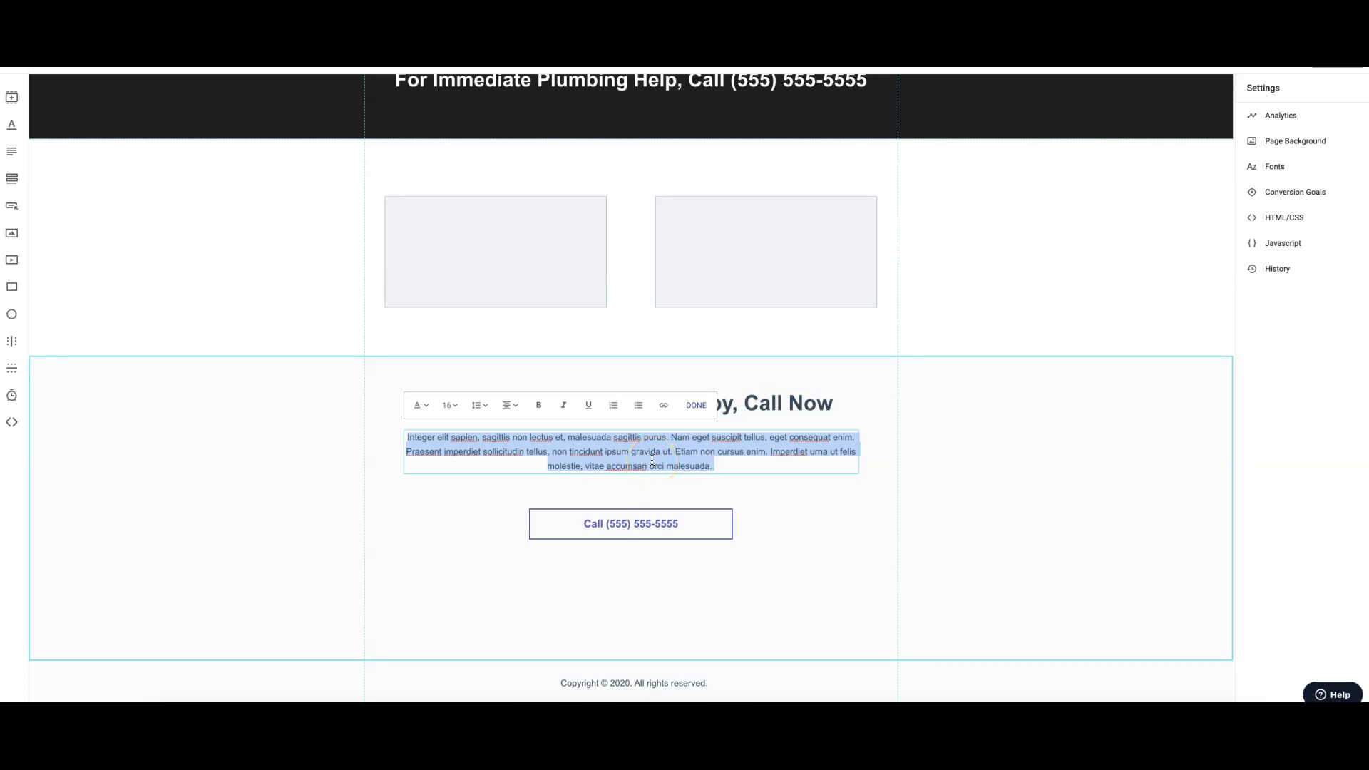
{"action": "scroll", "coordinate": [651, 460], "scroll_direction": "up", "scroll_amount": 15}
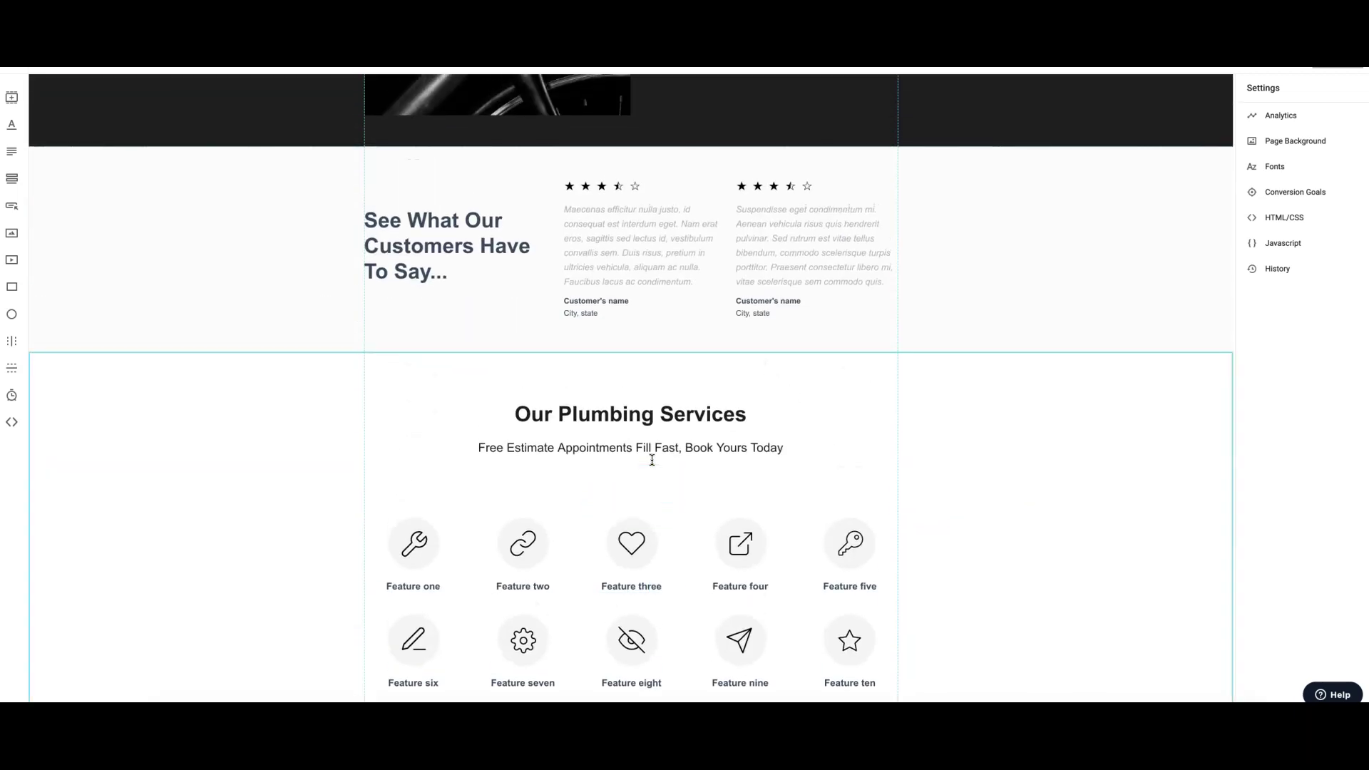
{"action": "scroll", "coordinate": [743, 440], "scroll_direction": "up", "scroll_amount": 5}
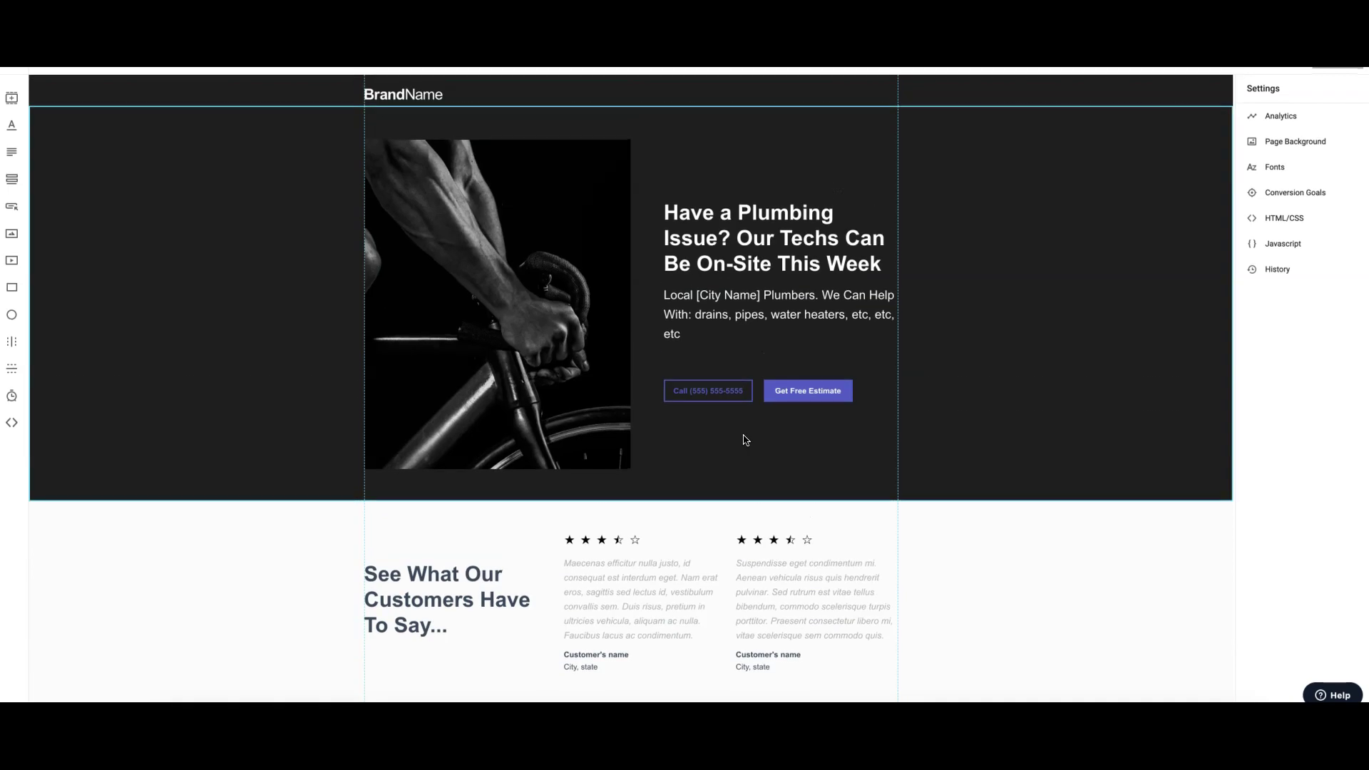
{"action": "scroll", "coordinate": [743, 440], "scroll_direction": "down", "scroll_amount": 5}
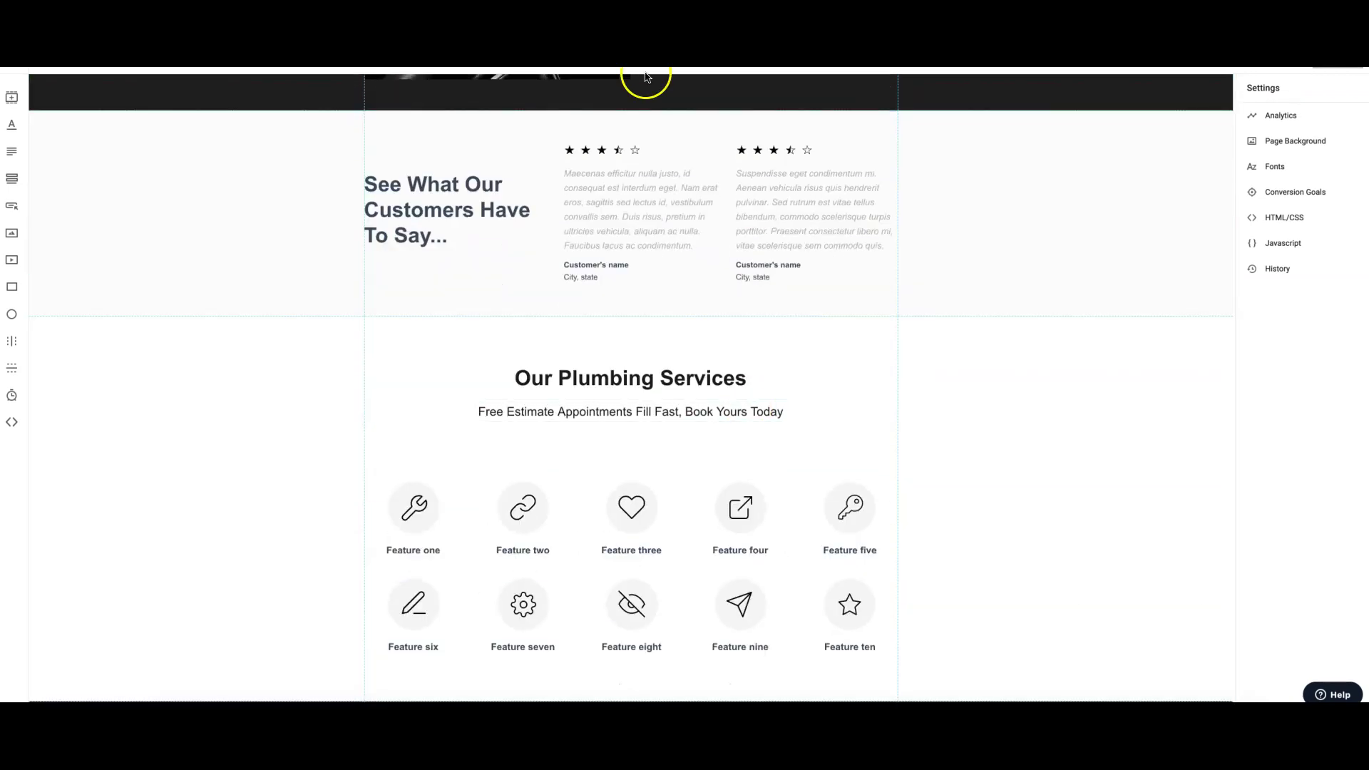
{"action": "scroll", "coordinate": [672, 318], "scroll_direction": "down", "scroll_amount": 6}
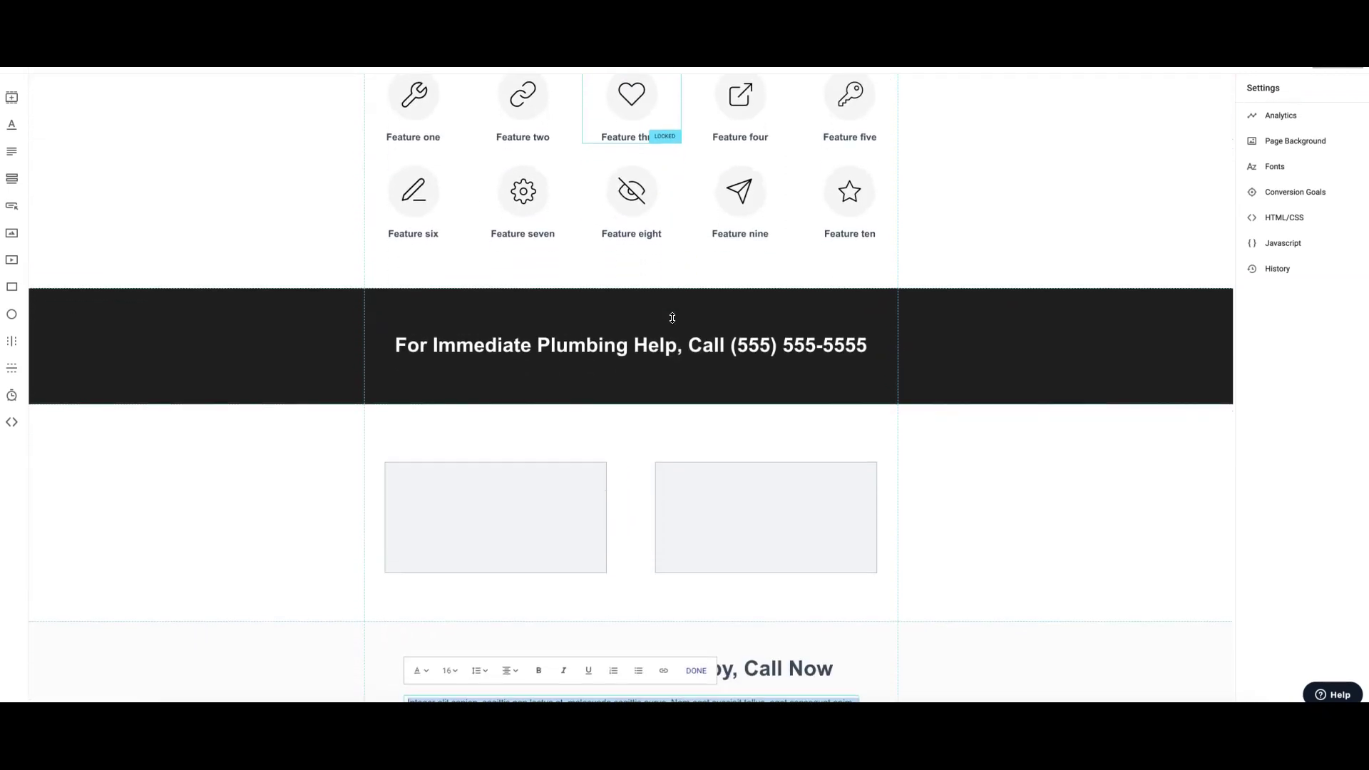
{"action": "scroll", "coordinate": [672, 318], "scroll_direction": "down", "scroll_amount": 3}
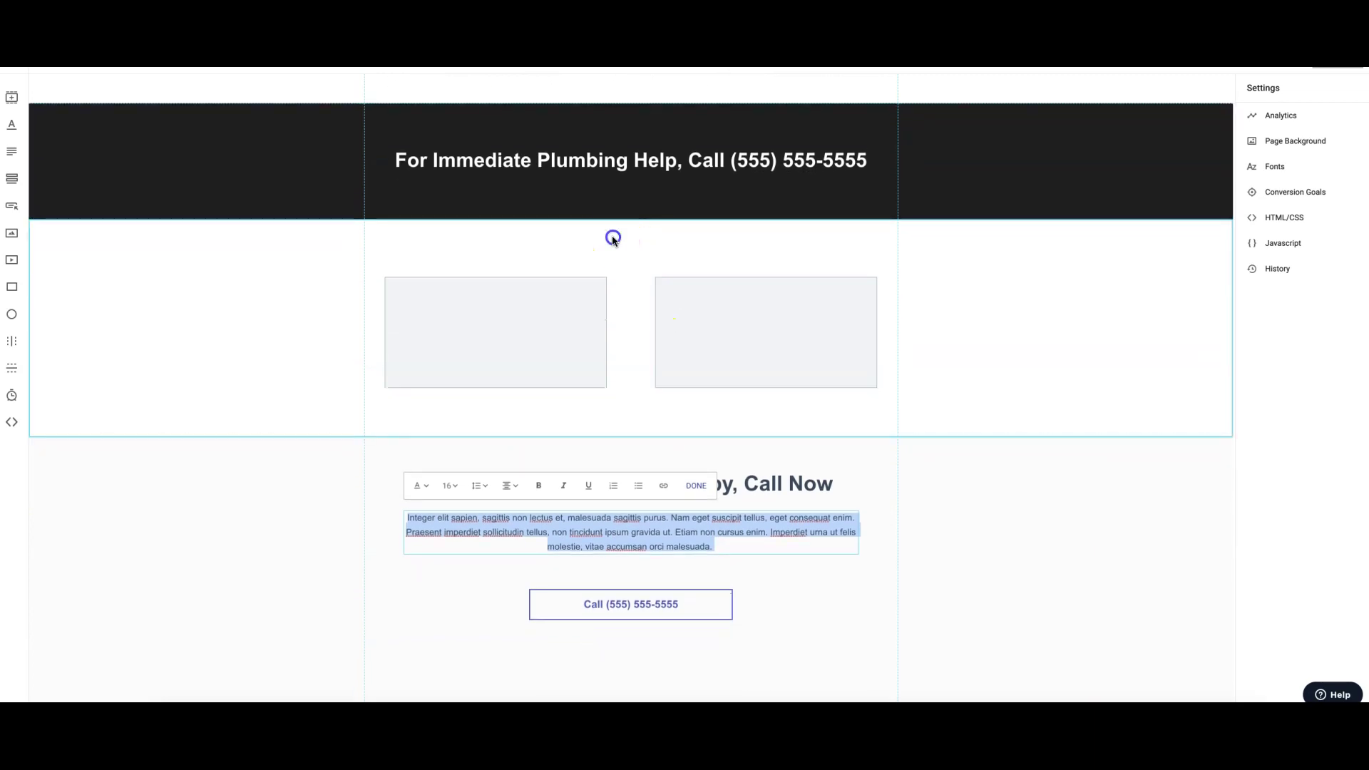
{"action": "left_click", "coordinate": [612, 239]}
{"action": "left_click", "coordinate": [624, 219]}
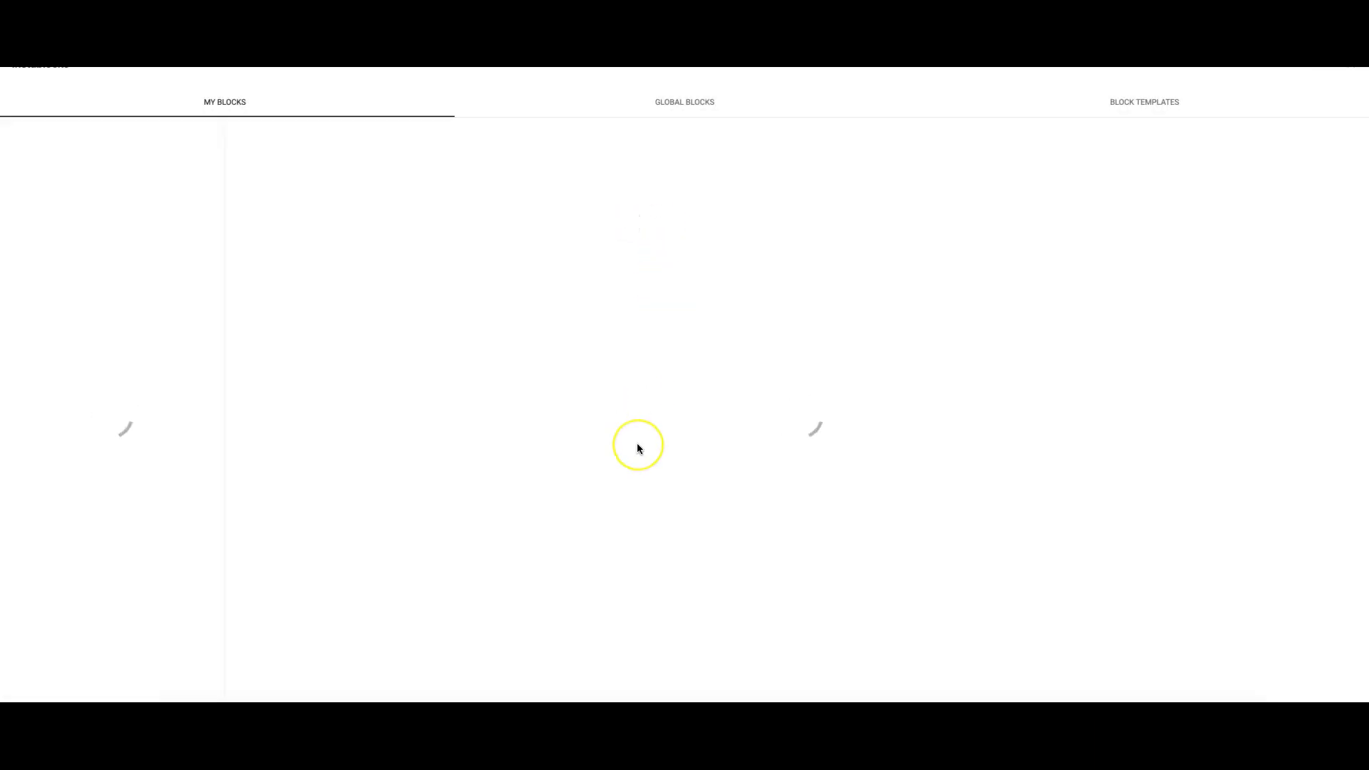
{"action": "left_click", "coordinate": [767, 485]}
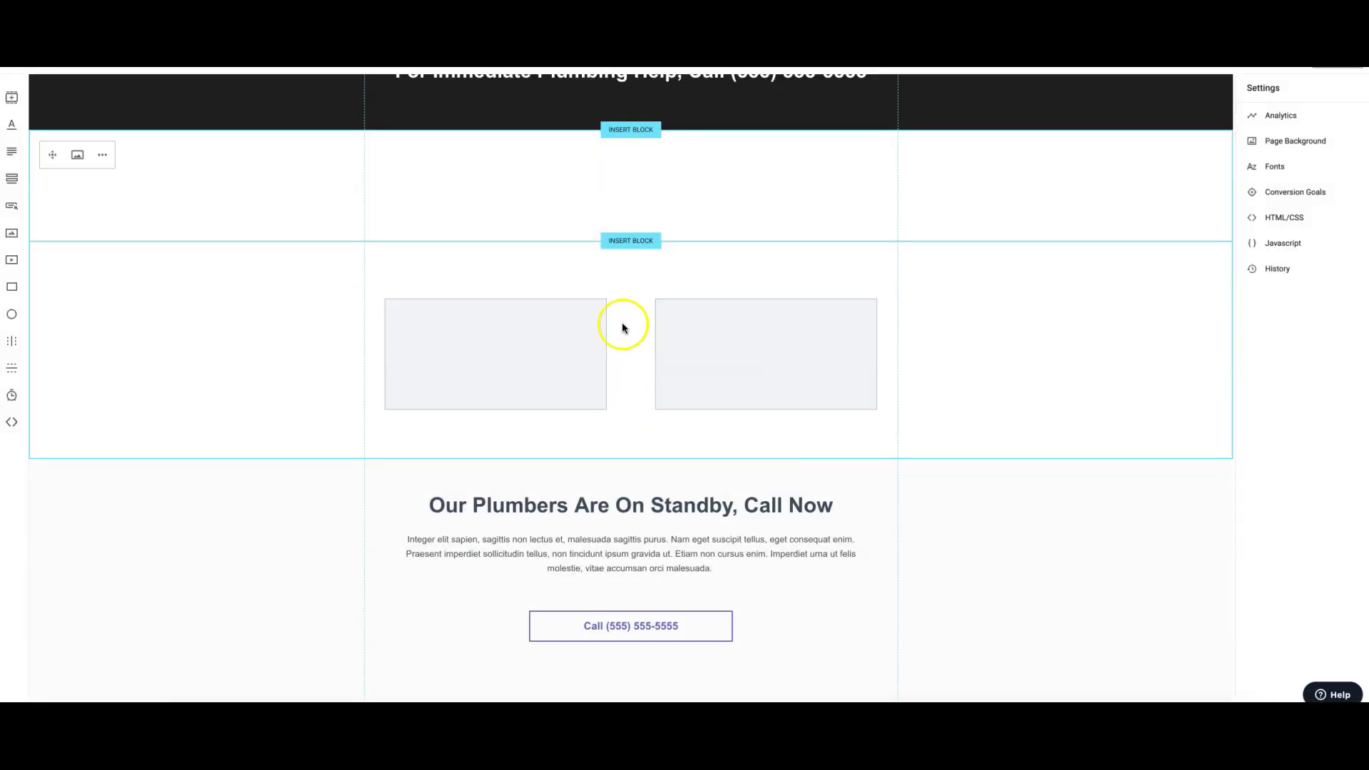
{"action": "left_click_drag", "start_coordinate": [678, 239], "coordinate": [679, 380]}
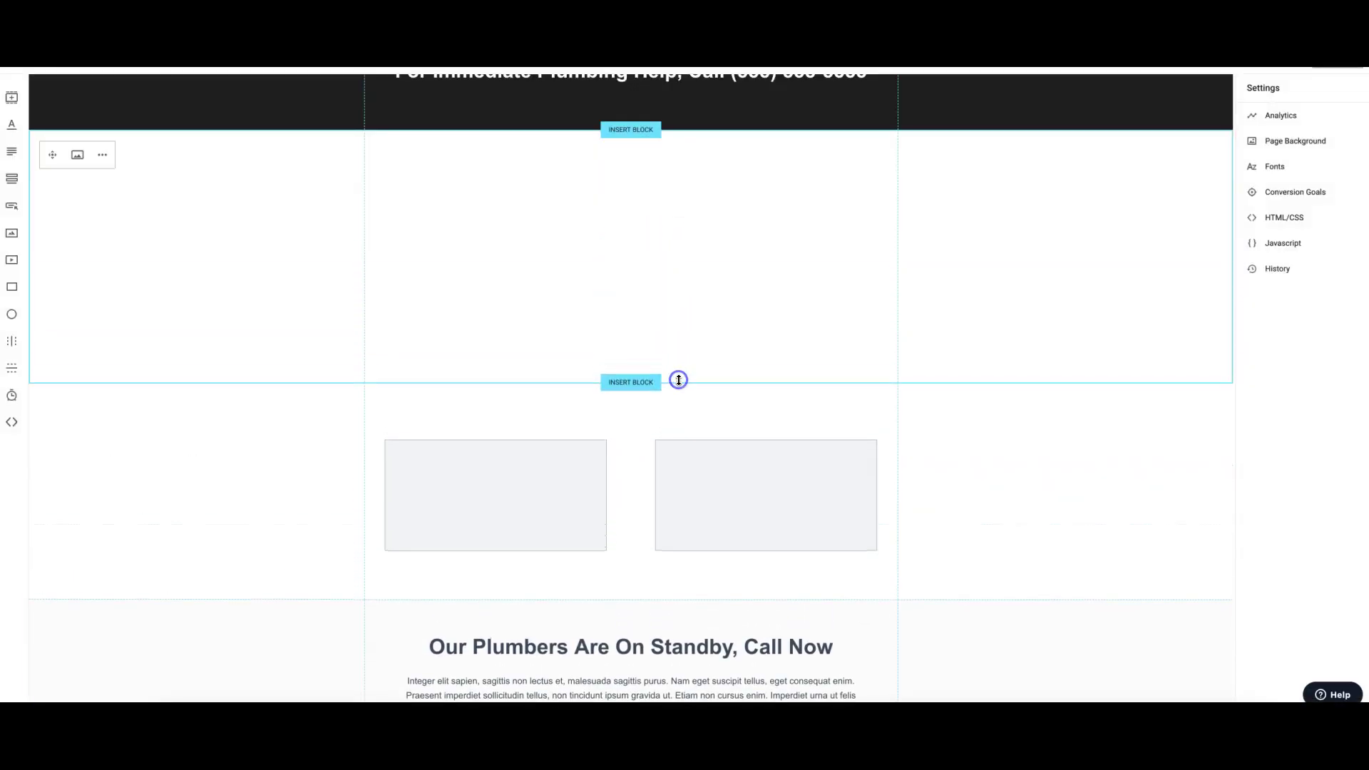
Duplicate the "Our Plumbers Are On Standby, Call Now" heading and move the copy to the upper-left of the new blank block
{"action": "left_click", "coordinate": [579, 645]}
{"action": "left_click", "coordinate": [445, 611]}
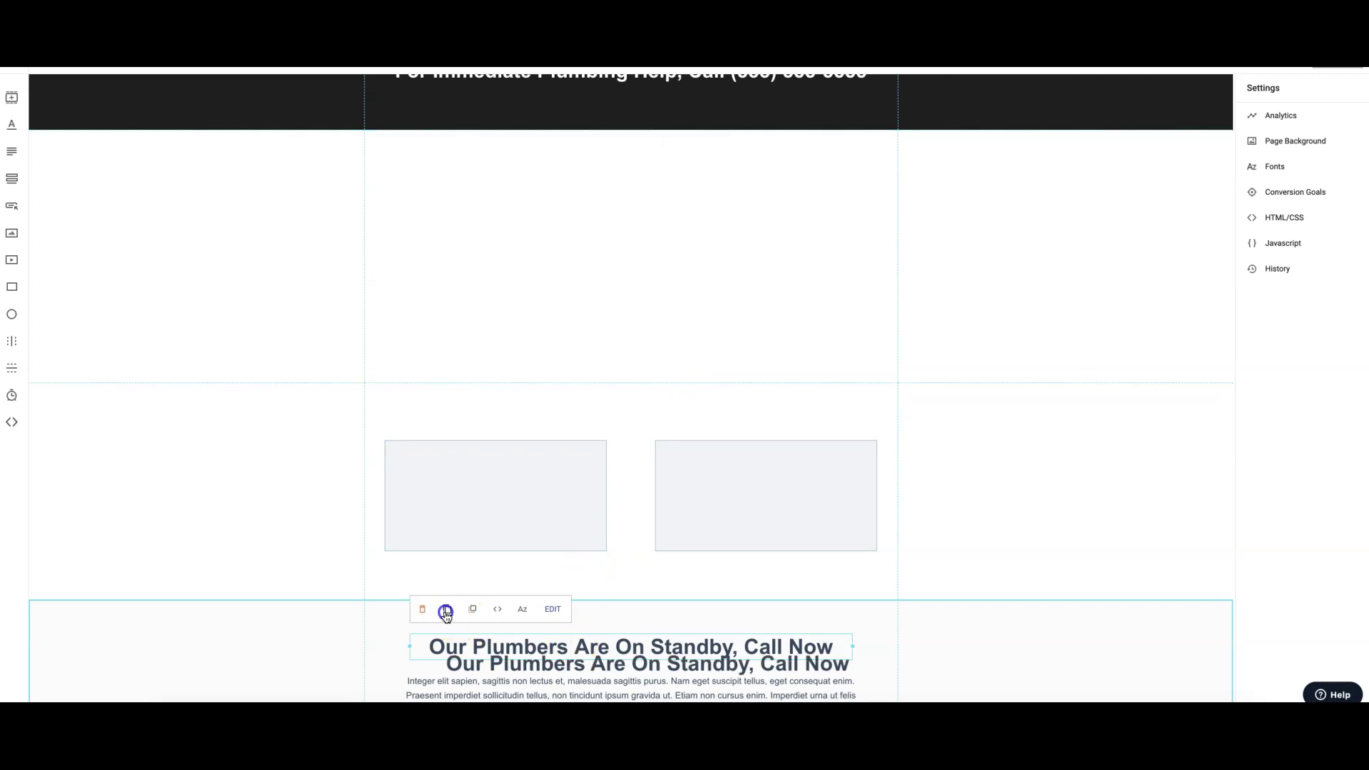
{"action": "left_click_drag", "start_coordinate": [529, 665], "coordinate": [464, 163]}
Change the copied heading's text to "About {Company Name}"
{"action": "double_click", "coordinate": [467, 165]}
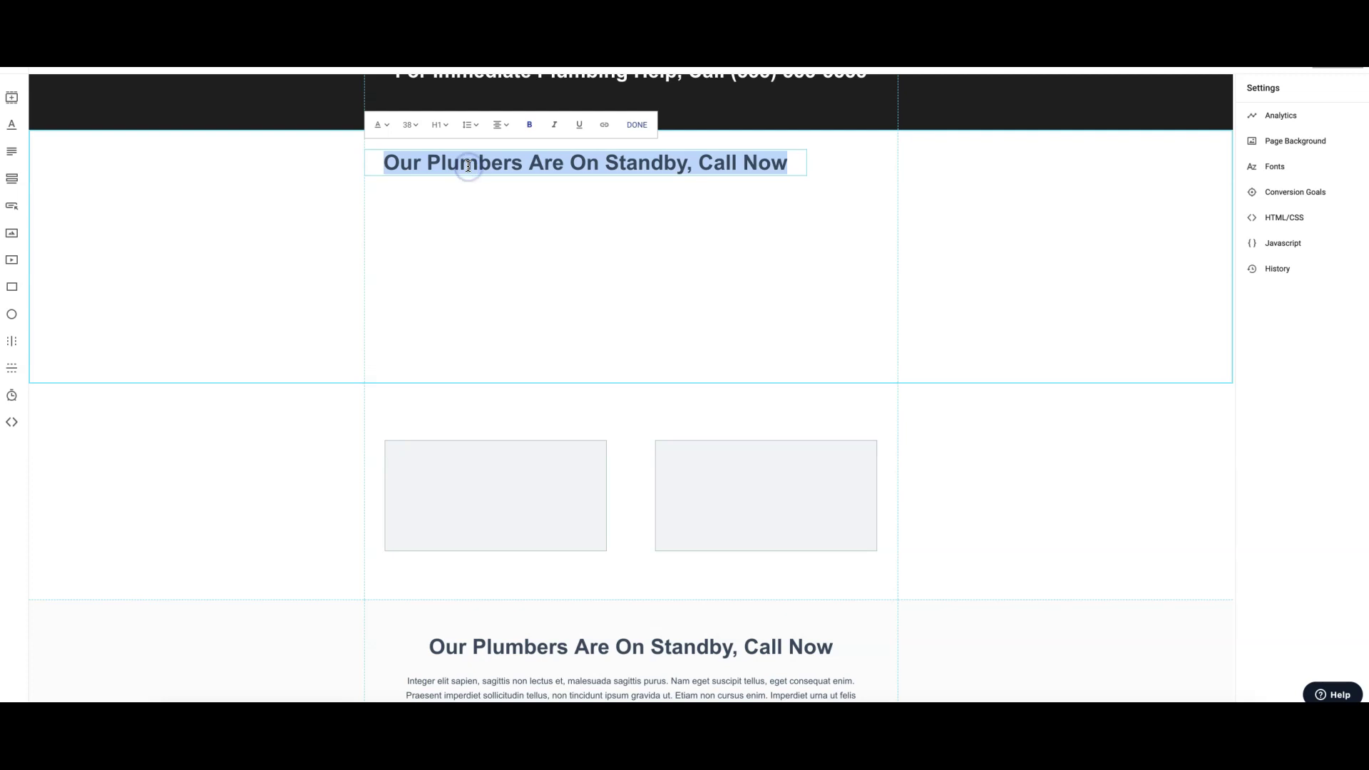
{"action": "type", "text": "About {Company Nmae"}
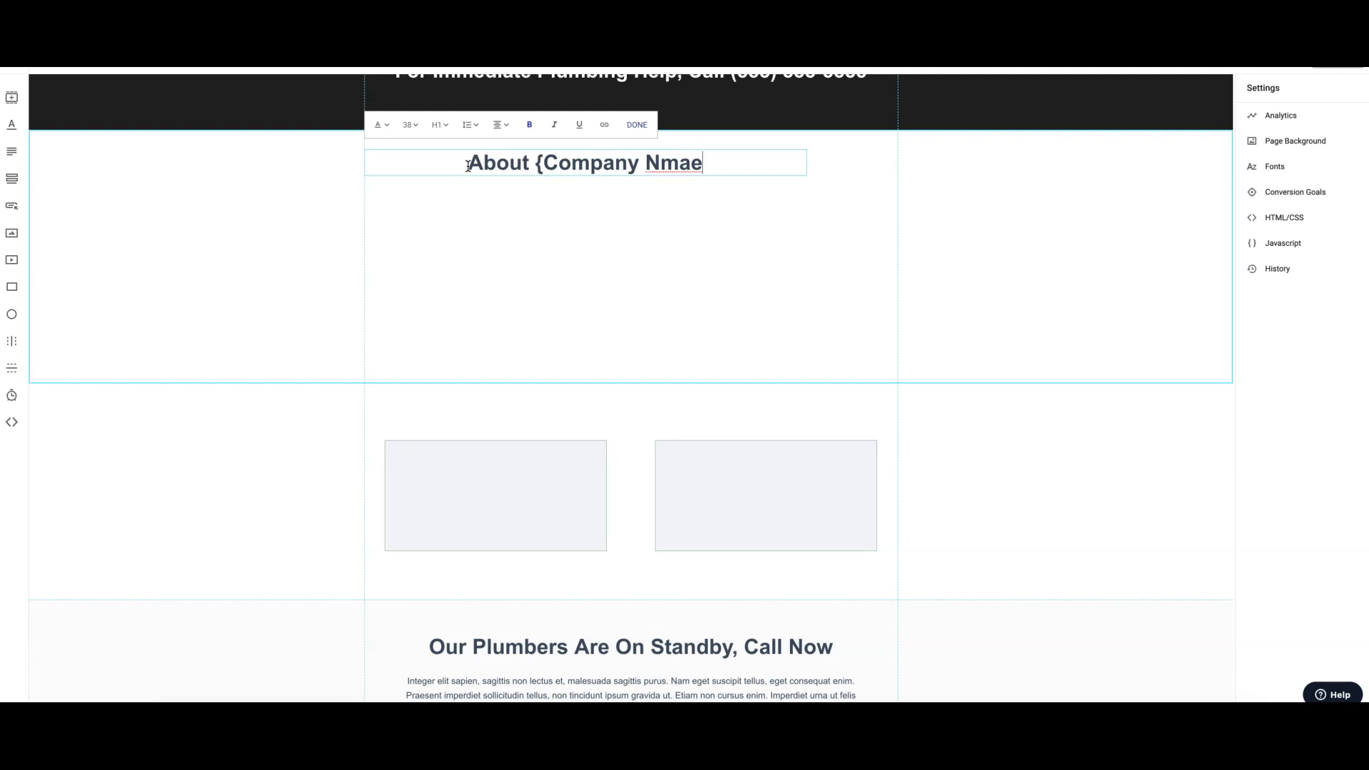
{"action": "type", "text": "}"}
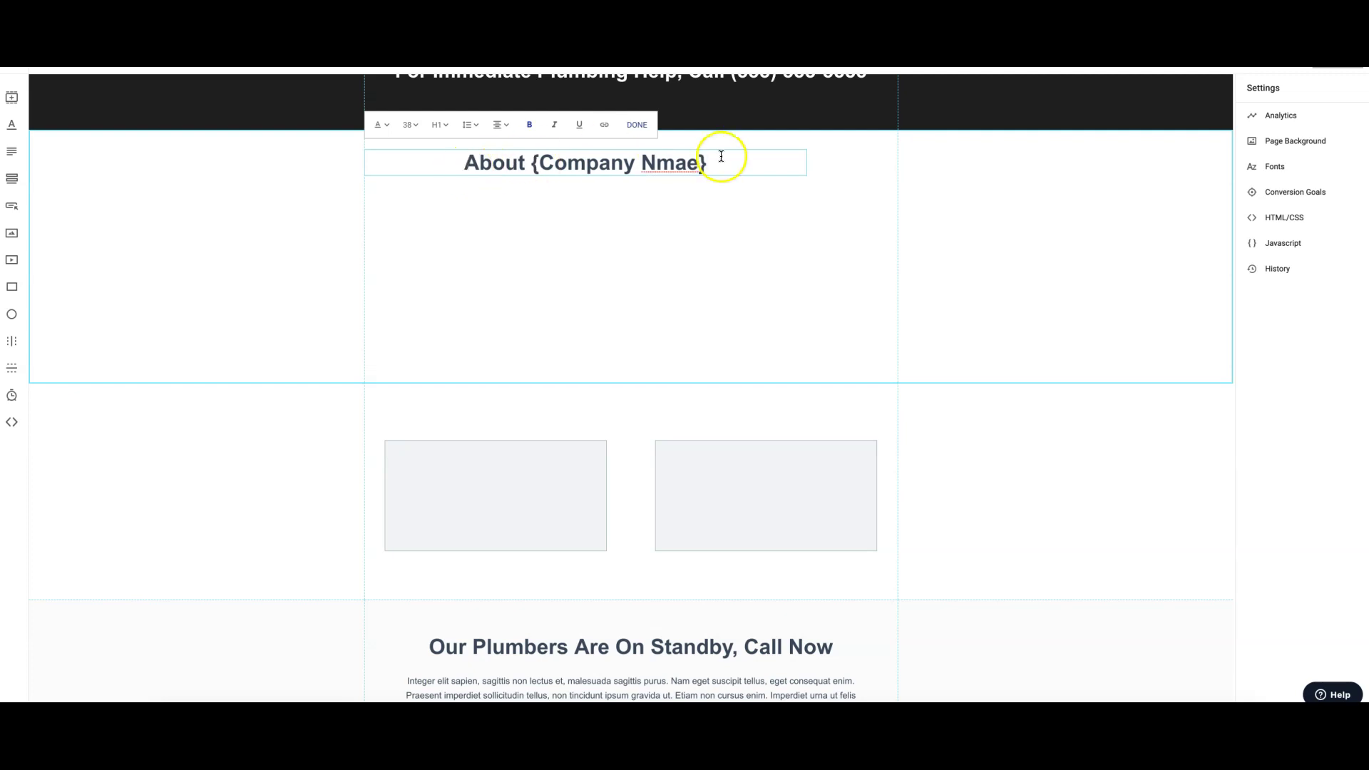
{"action": "key", "text": "BackSpace"}
{"action": "key", "text": "BackSpace"}
{"action": "key", "text": "BackSpace"}
{"action": "type", "text": "ame"}
{"action": "left_click", "coordinate": [635, 220]}
Left-align the "About {Company Name}" heading text
{"action": "left_click", "coordinate": [628, 161]}
{"action": "double_click", "coordinate": [628, 163]}
{"action": "left_click", "coordinate": [497, 124]}
{"action": "left_click", "coordinate": [510, 159]}
{"action": "left_click", "coordinate": [464, 213]}
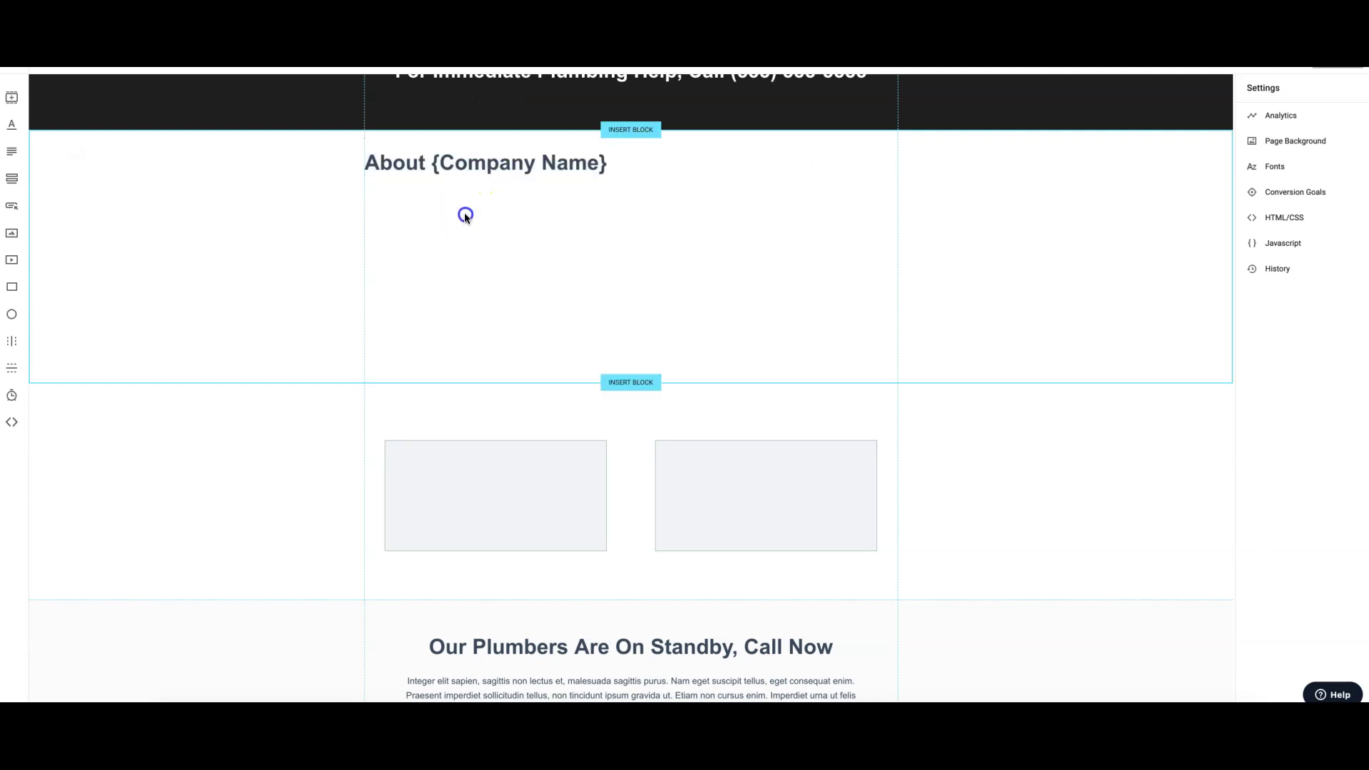
Add a paragraph element directly beneath the "About {Company Name}" heading and set its font size to 20
{"action": "left_click_drag", "start_coordinate": [18, 163], "coordinate": [410, 224]}
{"action": "left_click", "coordinate": [410, 224]}
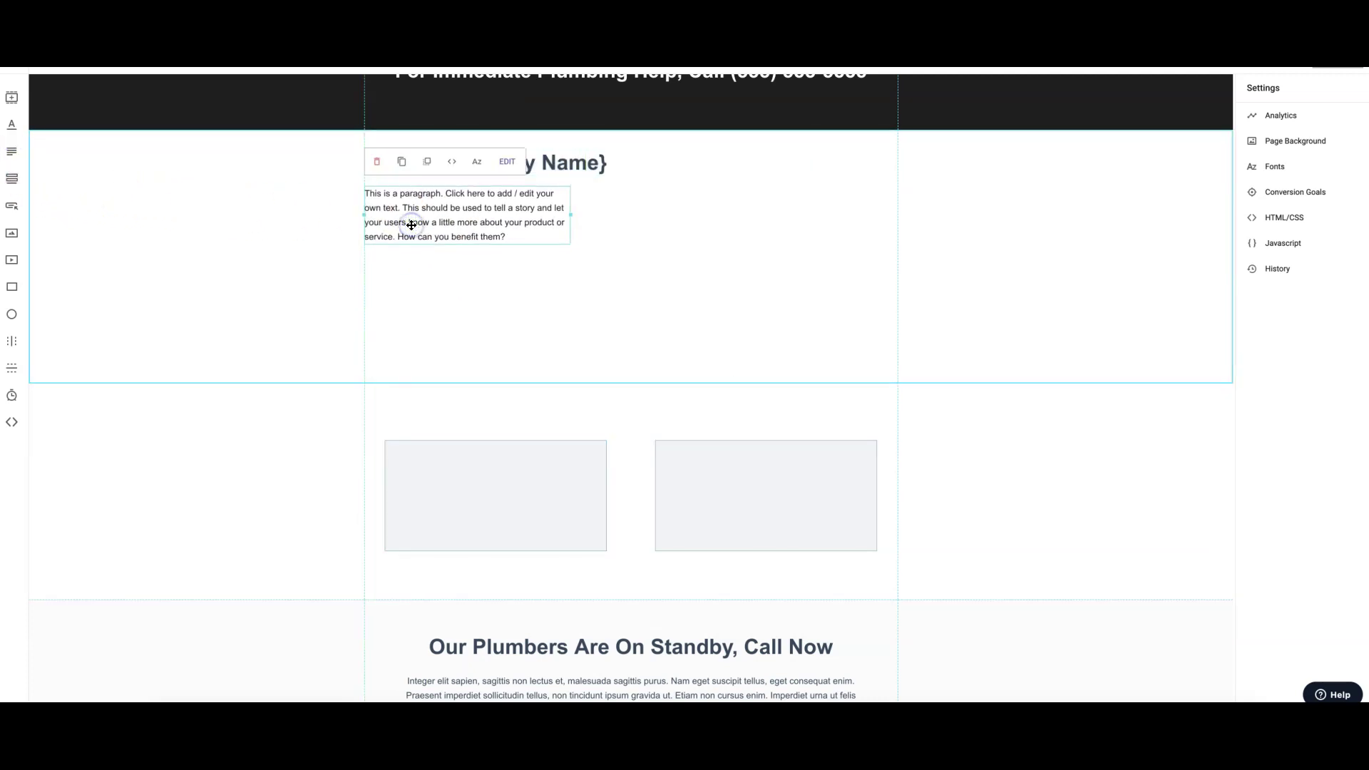
{"action": "triple_click", "coordinate": [411, 224]}
{"action": "left_click", "coordinate": [409, 161]}
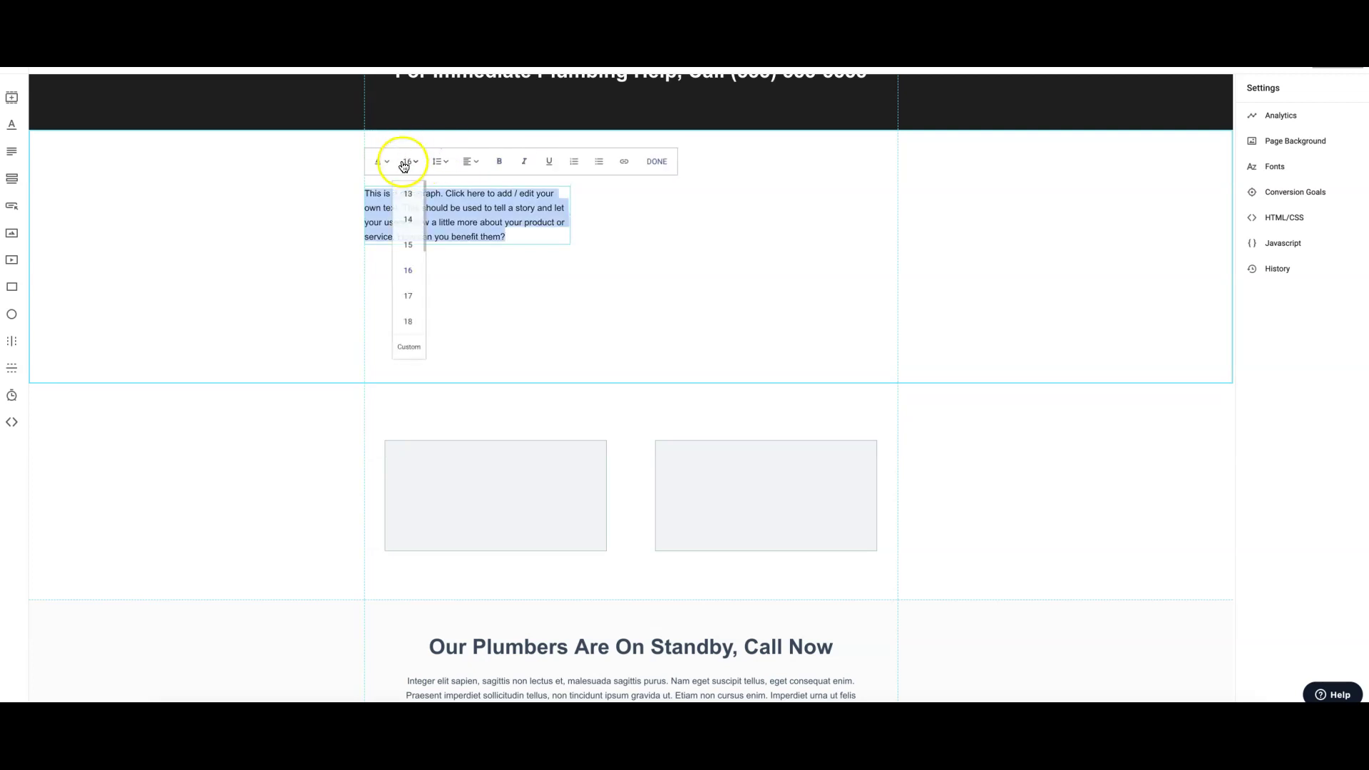
{"action": "left_click", "coordinate": [412, 304]}
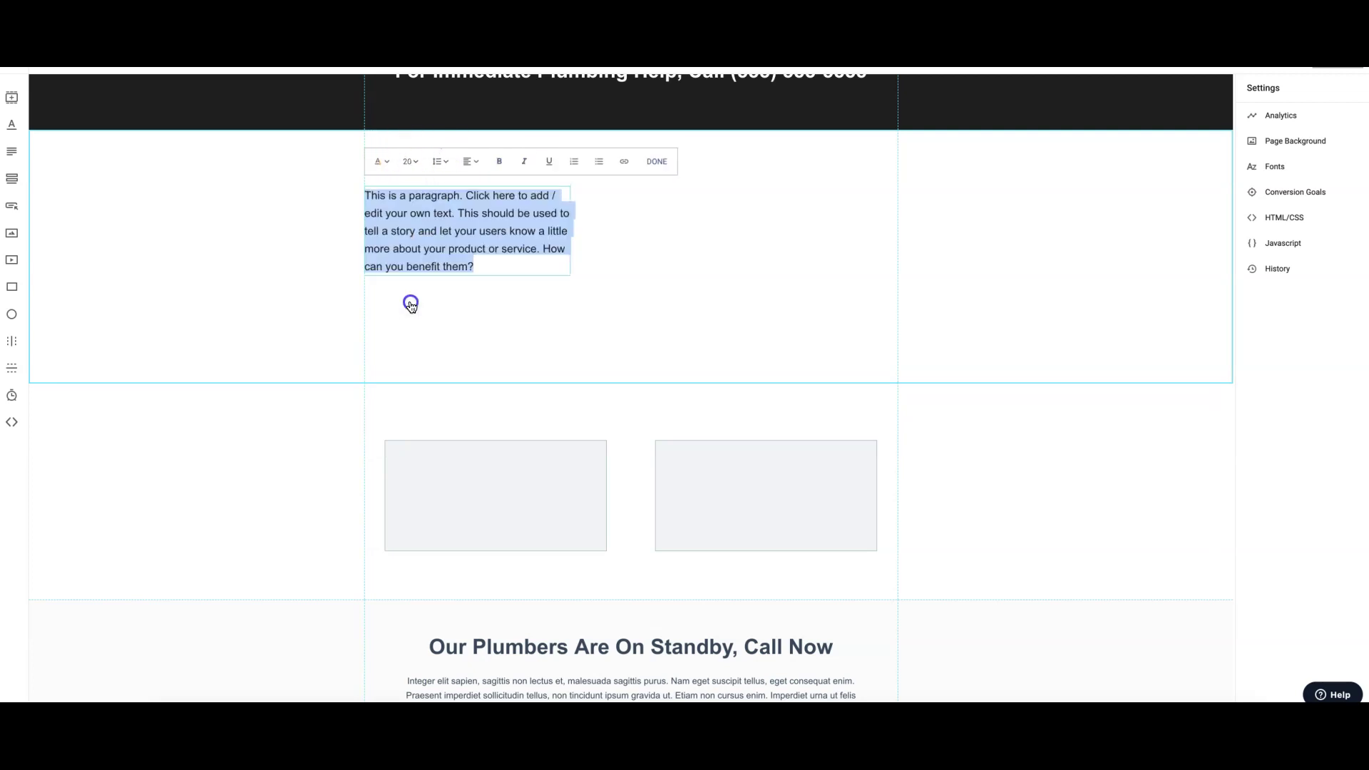
{"action": "left_click", "coordinate": [480, 297]}
Copy the paragraph's placeholder text and paste it as a second paragraph below, separated by a blank line
{"action": "triple_click", "coordinate": [484, 242]}
{"action": "key", "text": "ctrl+c"}
{"action": "left_click", "coordinate": [485, 243]}
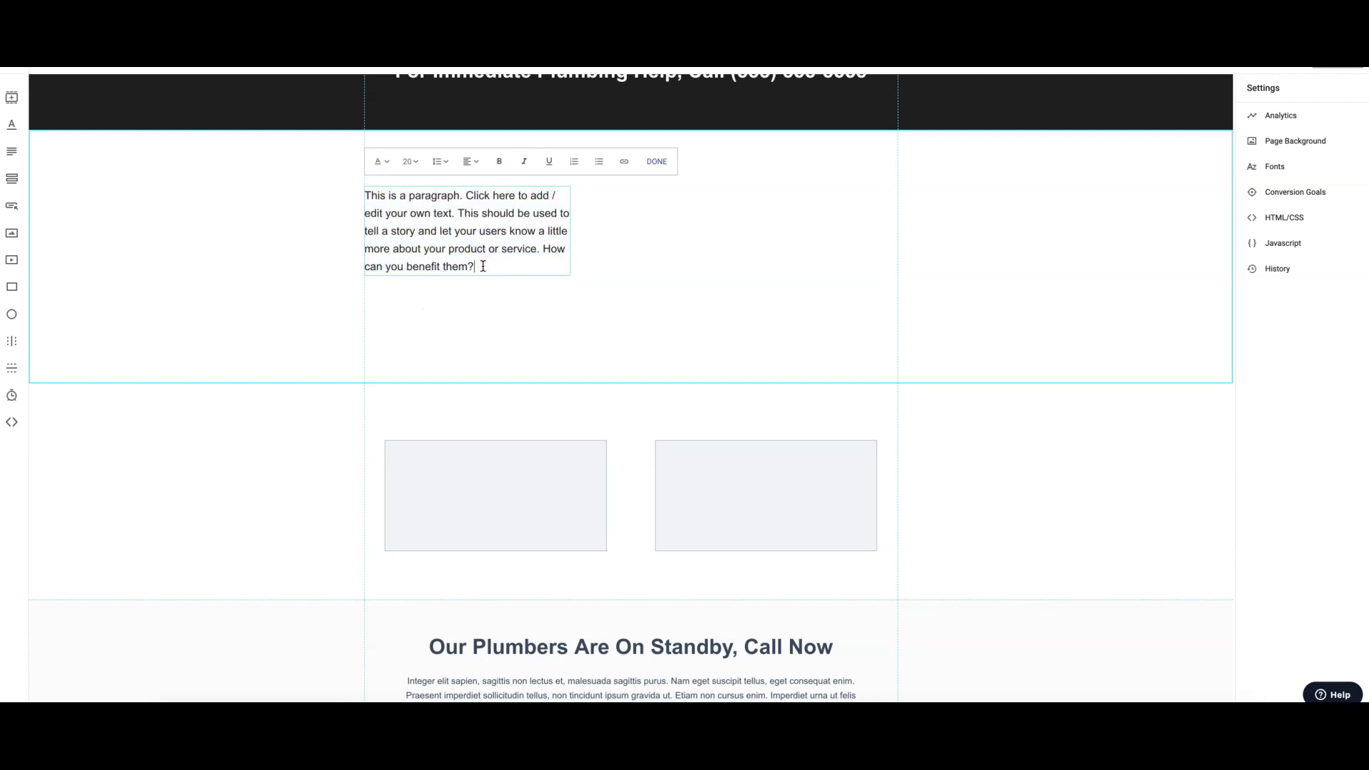
{"action": "key", "text": "Return"}
{"action": "key", "text": "Return"}
{"action": "key", "text": "ctrl+v"}
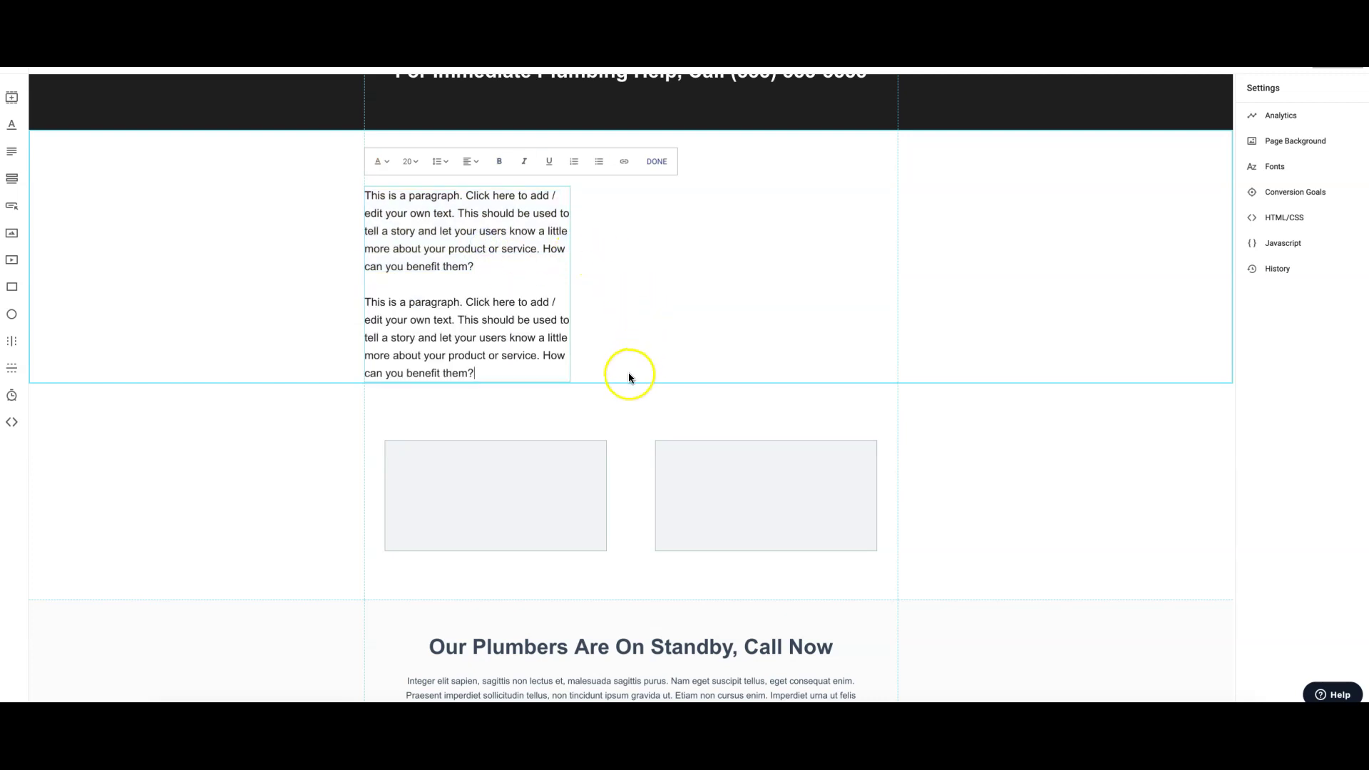
Extend the about block slightly downward and widen the paragraph box to about half the content width
{"action": "left_click_drag", "start_coordinate": [626, 380], "coordinate": [626, 400]}
{"action": "left_click", "coordinate": [543, 241]}
{"action": "left_click_drag", "start_coordinate": [571, 282], "coordinate": [624, 281]}
{"action": "left_click", "coordinate": [285, 228]}
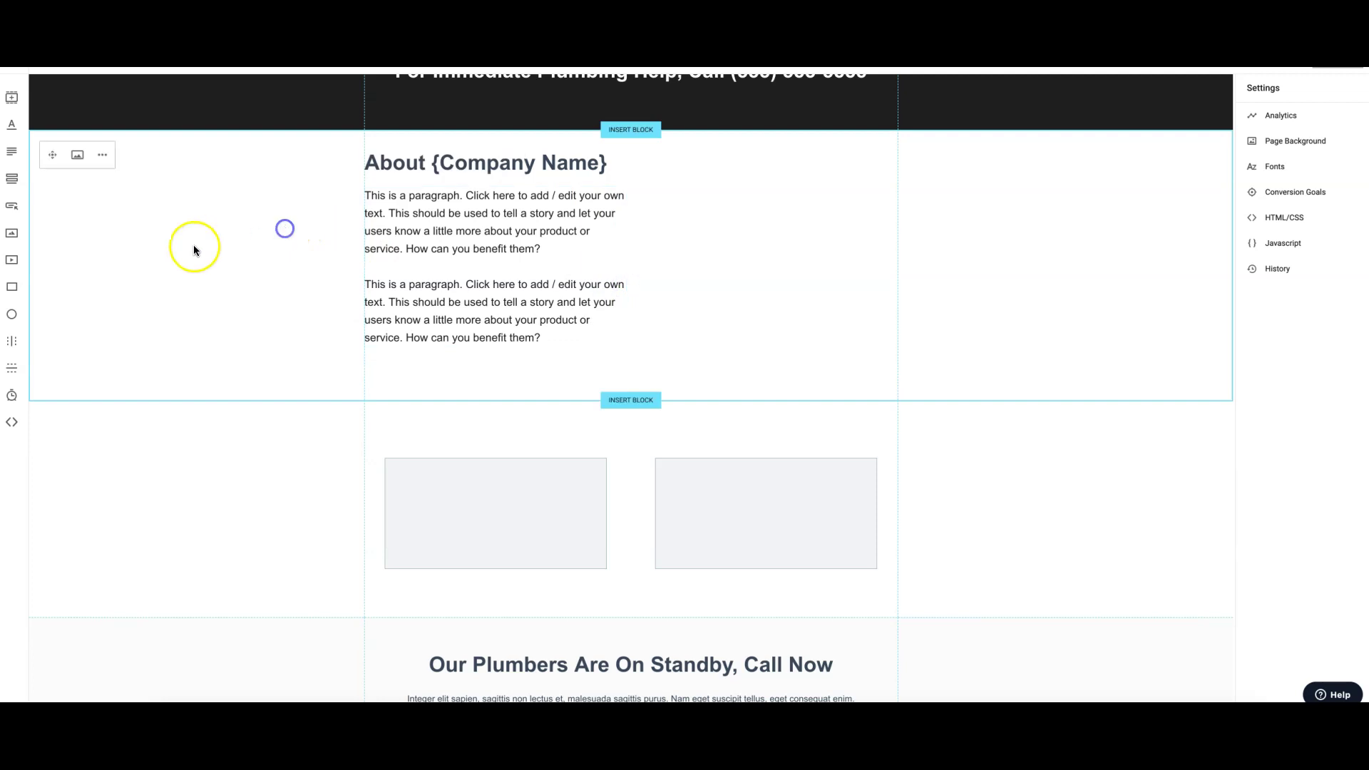
Add placeholder boxes beside the about text, stacked one above the other within the content area
{"action": "left_click_drag", "start_coordinate": [13, 288], "coordinate": [437, 407]}
{"action": "left_click", "coordinate": [569, 416]}
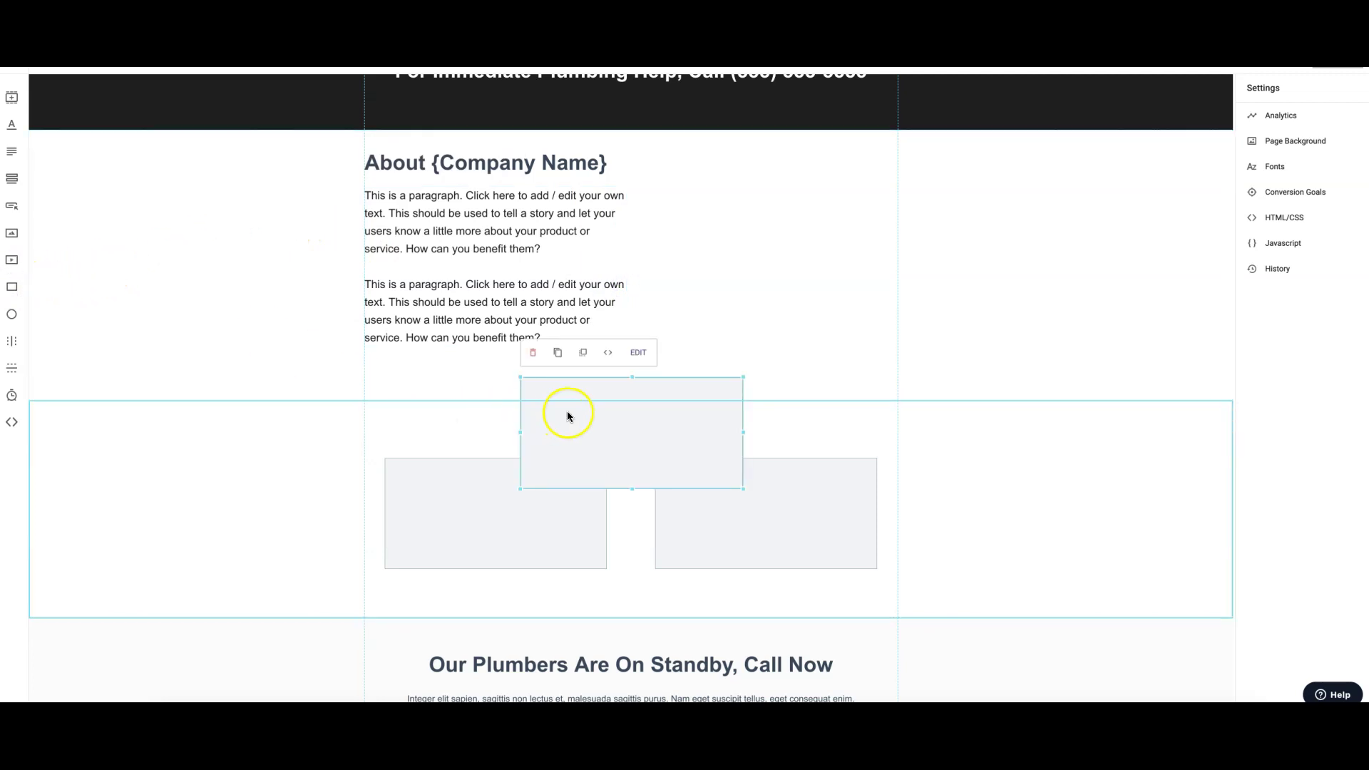
{"action": "left_click_drag", "start_coordinate": [566, 420], "coordinate": [722, 327]}
{"action": "left_click", "coordinate": [698, 137]}
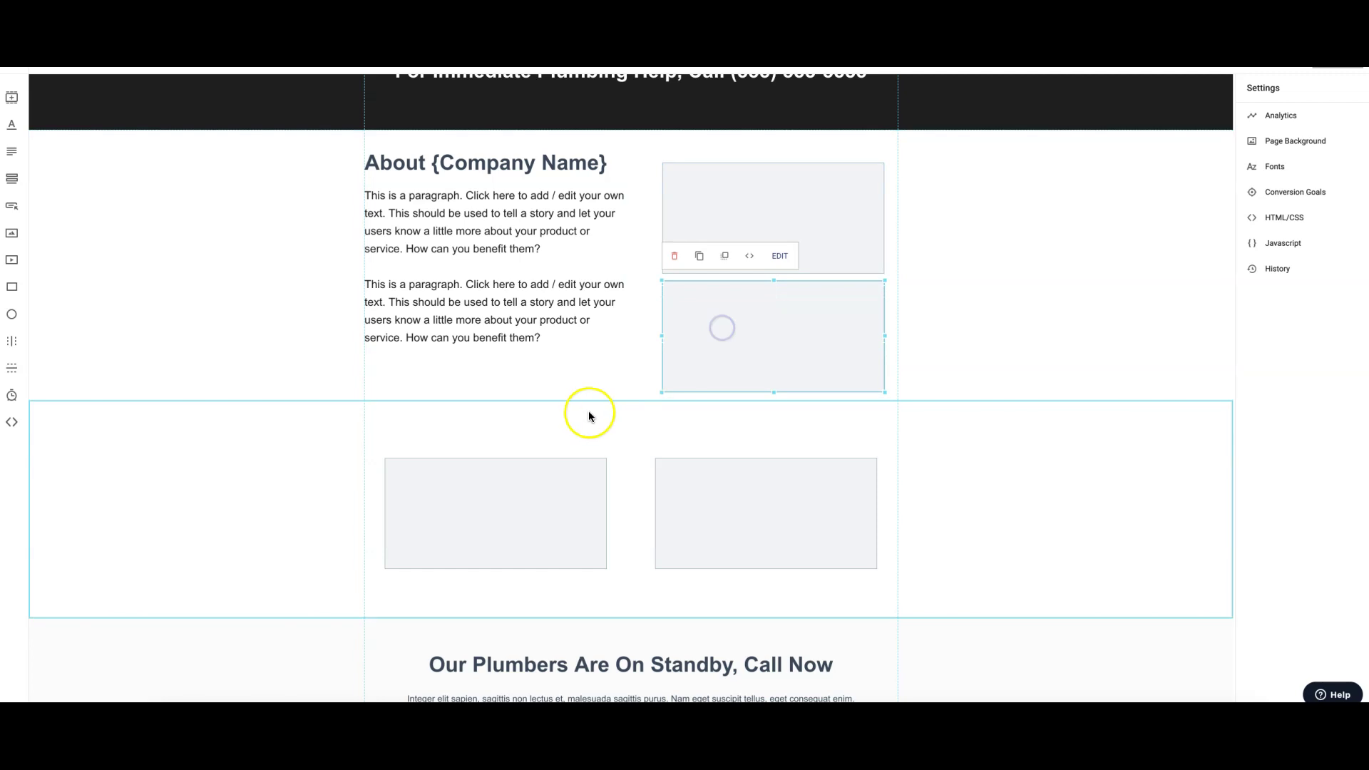
Adjust the about block's height so it ends at the lower edge of the second stacked box
{"action": "left_click_drag", "start_coordinate": [589, 398], "coordinate": [590, 416]}
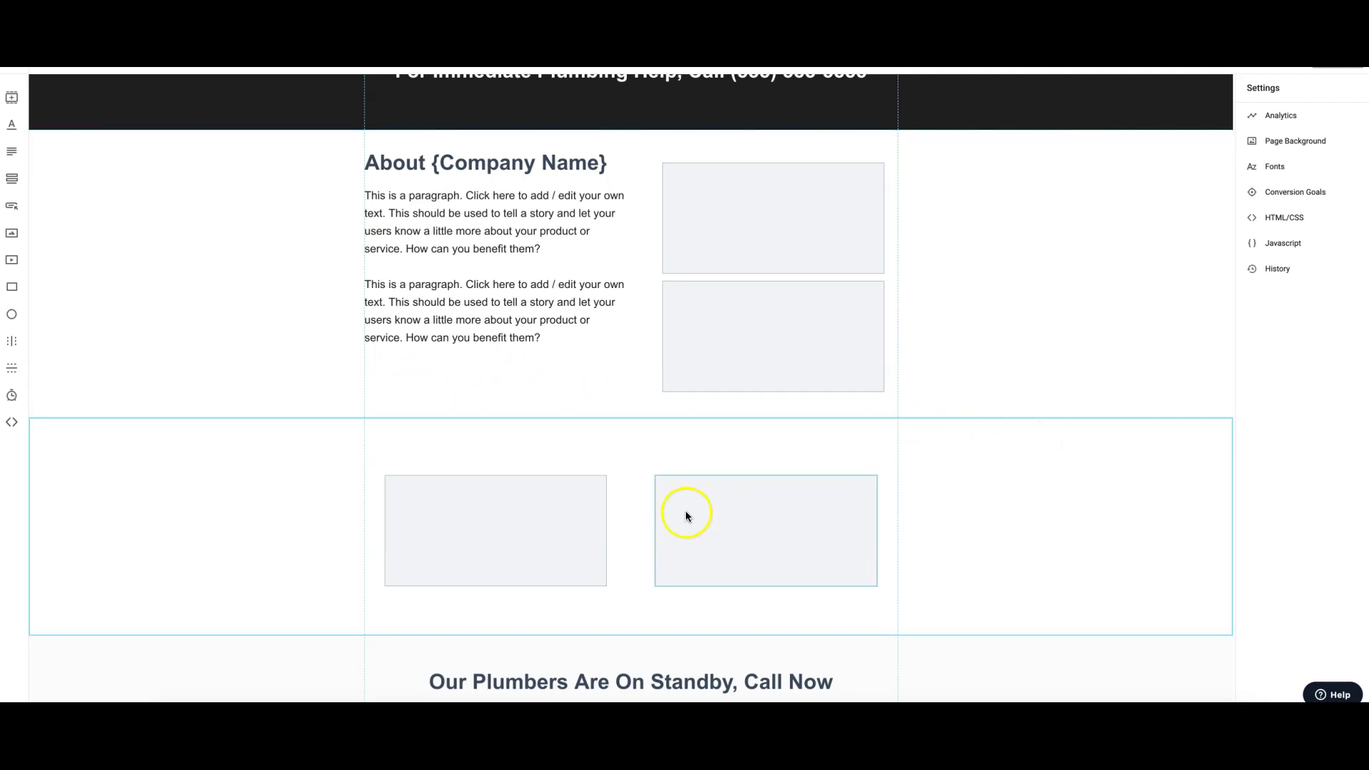
{"action": "left_click", "coordinate": [538, 673]}
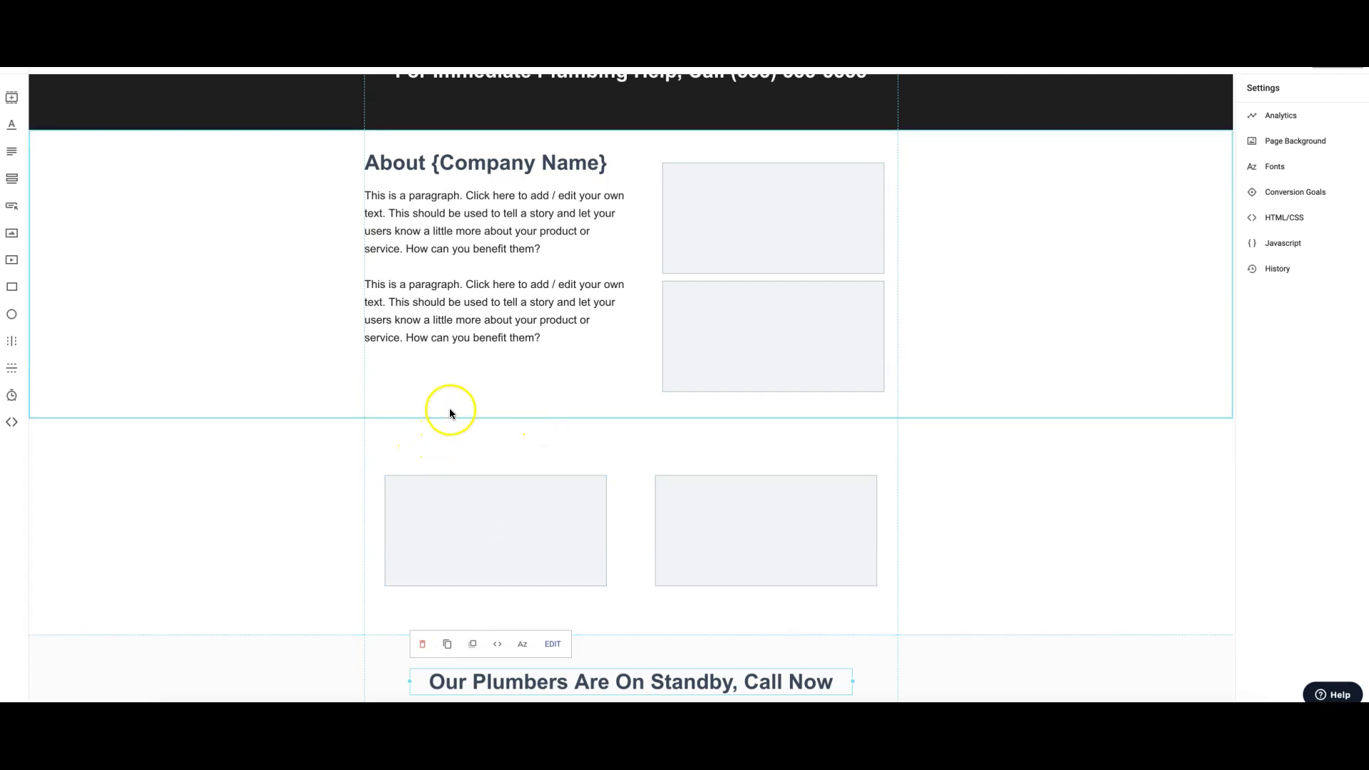
{"action": "left_click_drag", "start_coordinate": [480, 415], "coordinate": [480, 385]}
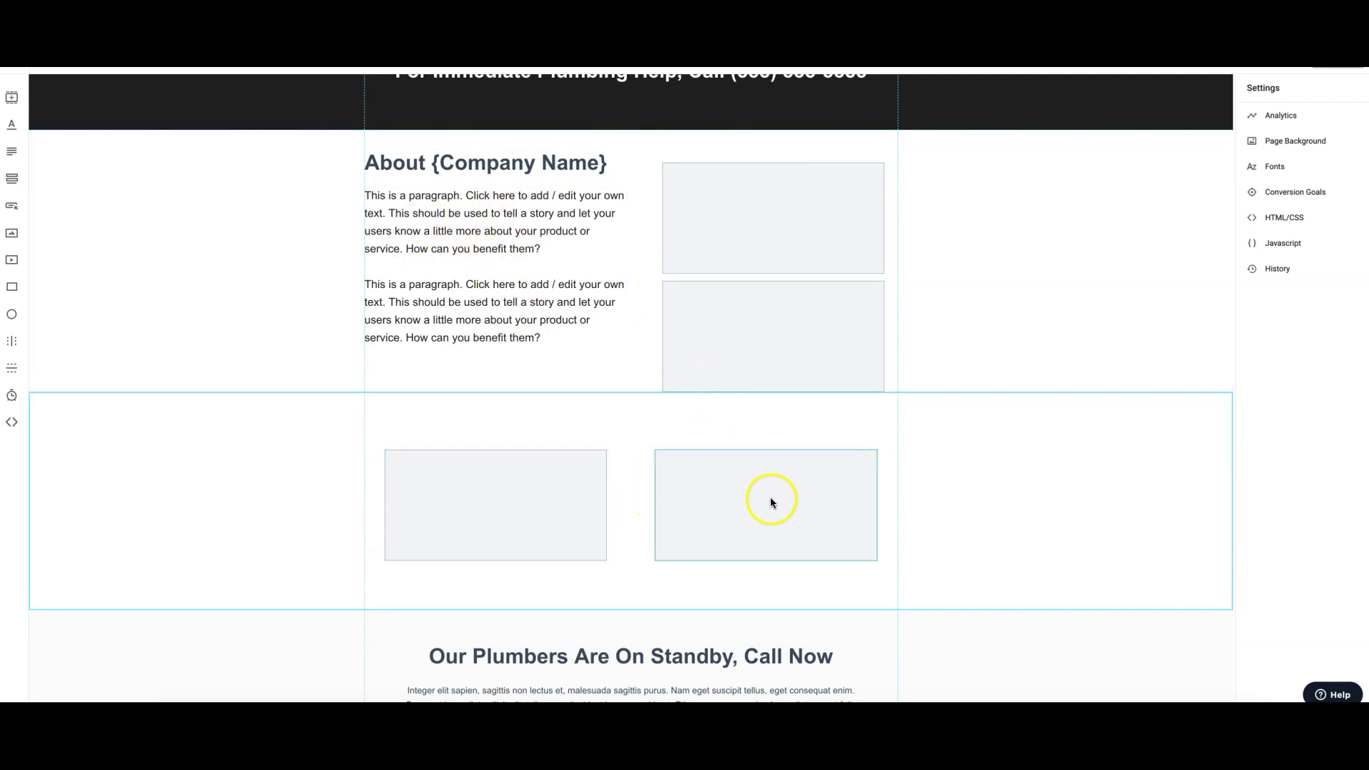
Edit the footer copyright line to read "Copyright © 2020. | Privacy | All rights reserved."
{"action": "scroll", "coordinate": [971, 471], "scroll_direction": "down", "scroll_amount": 3}
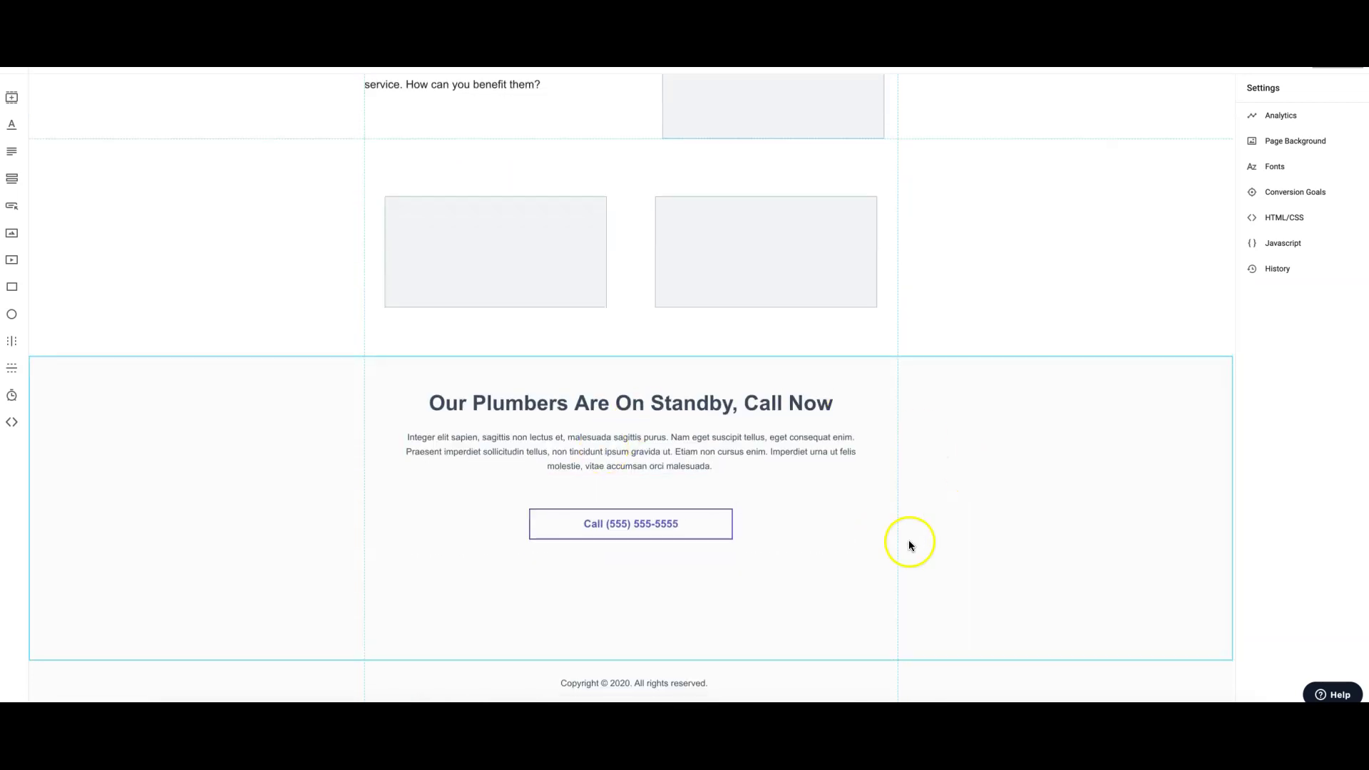
{"action": "left_click", "coordinate": [693, 681]}
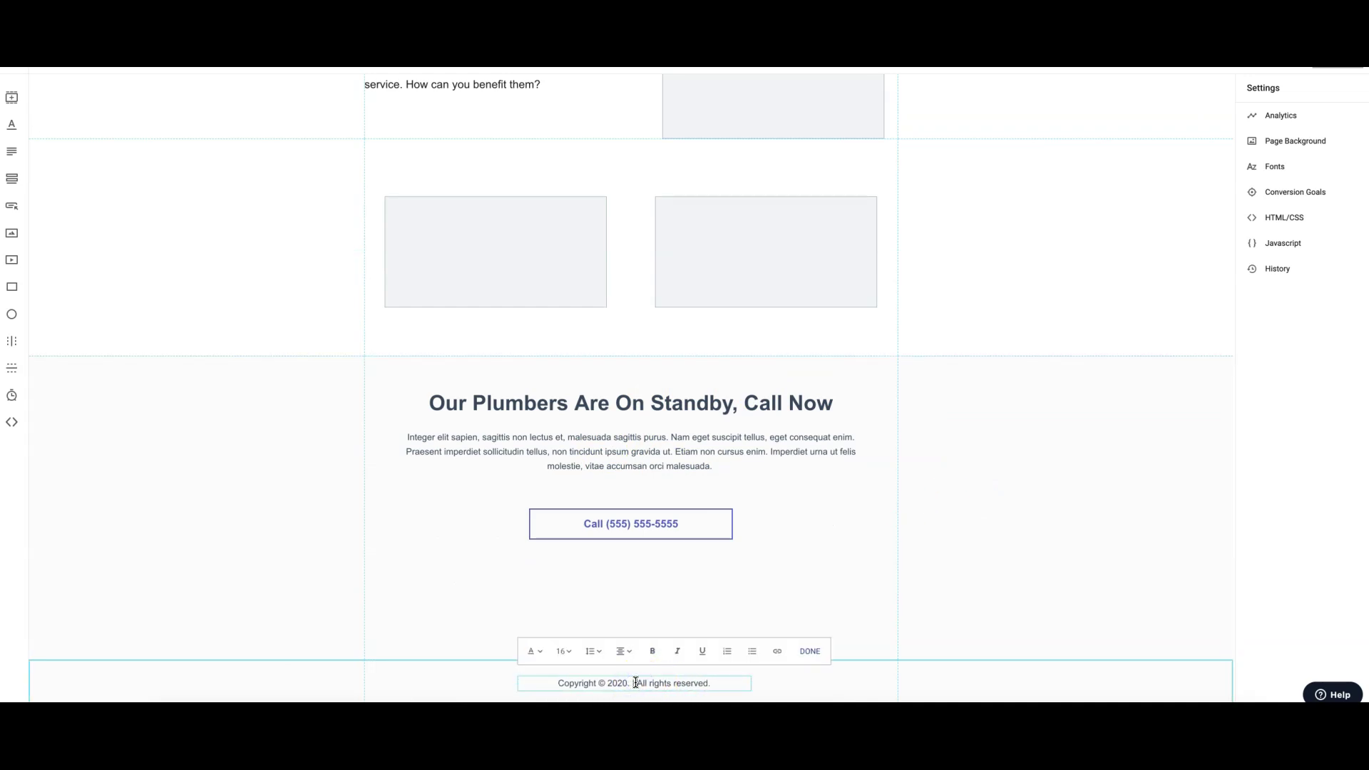
{"action": "type", "text": "Privacy |"}
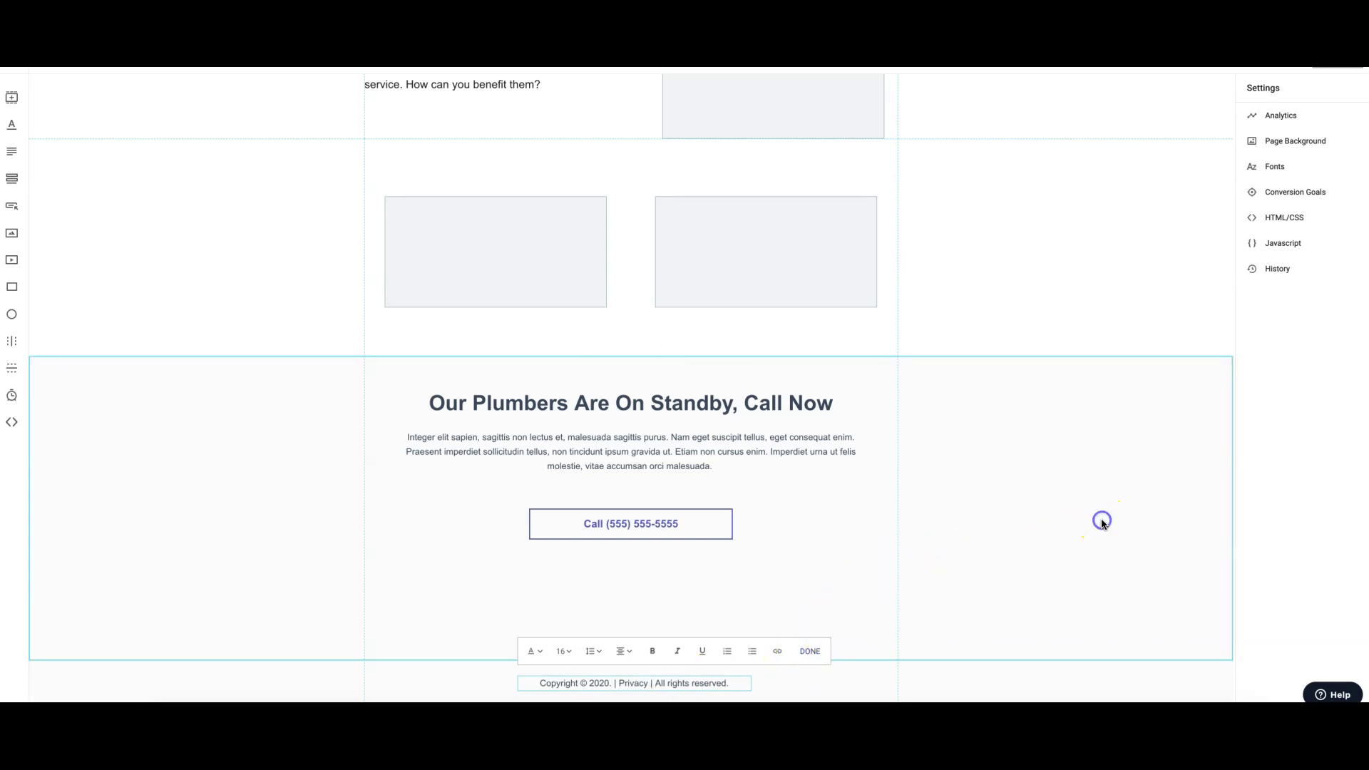
{"action": "left_click", "coordinate": [1101, 521]}
{"action": "scroll", "coordinate": [1126, 271], "scroll_direction": "up", "scroll_amount": 1}
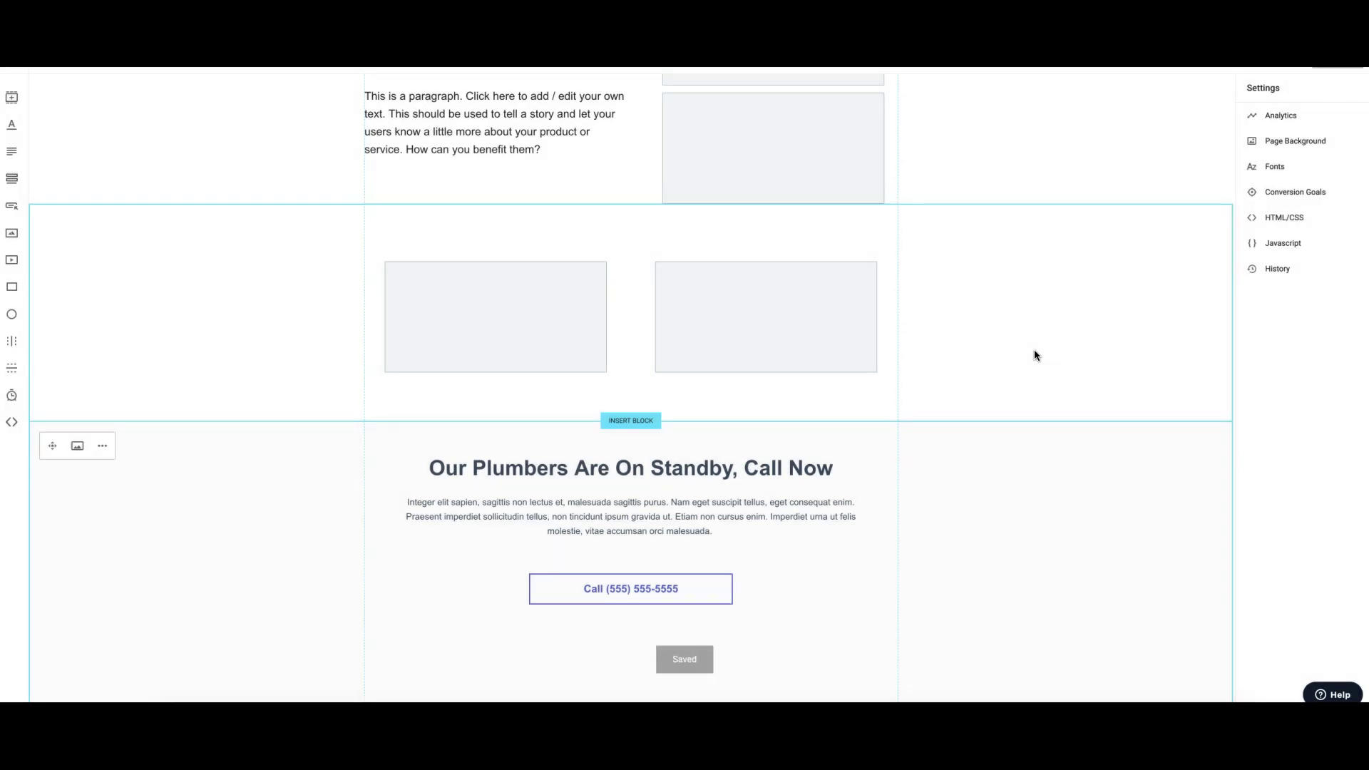
{"action": "scroll", "coordinate": [1035, 351], "scroll_direction": "up", "scroll_amount": 4}
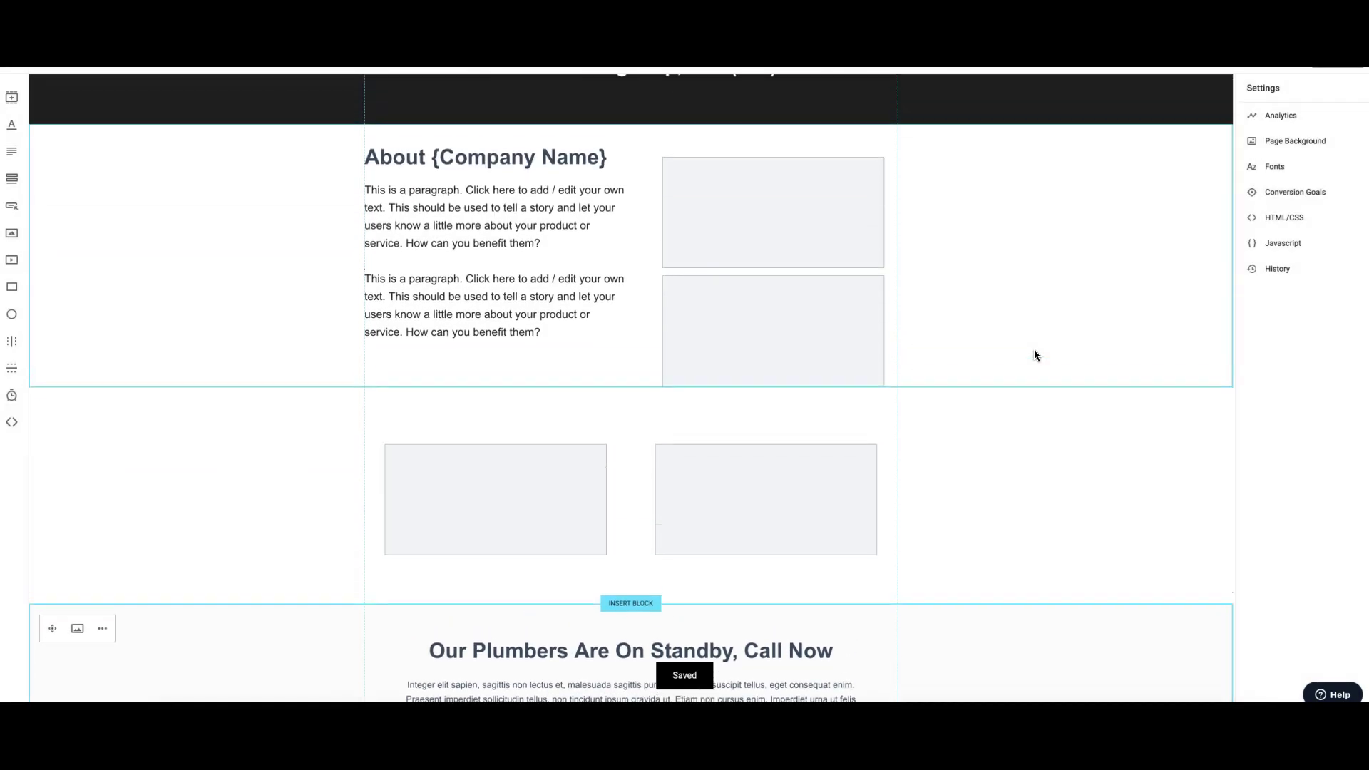
Switch the page to its mobile layout and dismiss the notice about unreflected desktop changes
{"action": "scroll", "coordinate": [1034, 355], "scroll_direction": "up", "scroll_amount": 7}
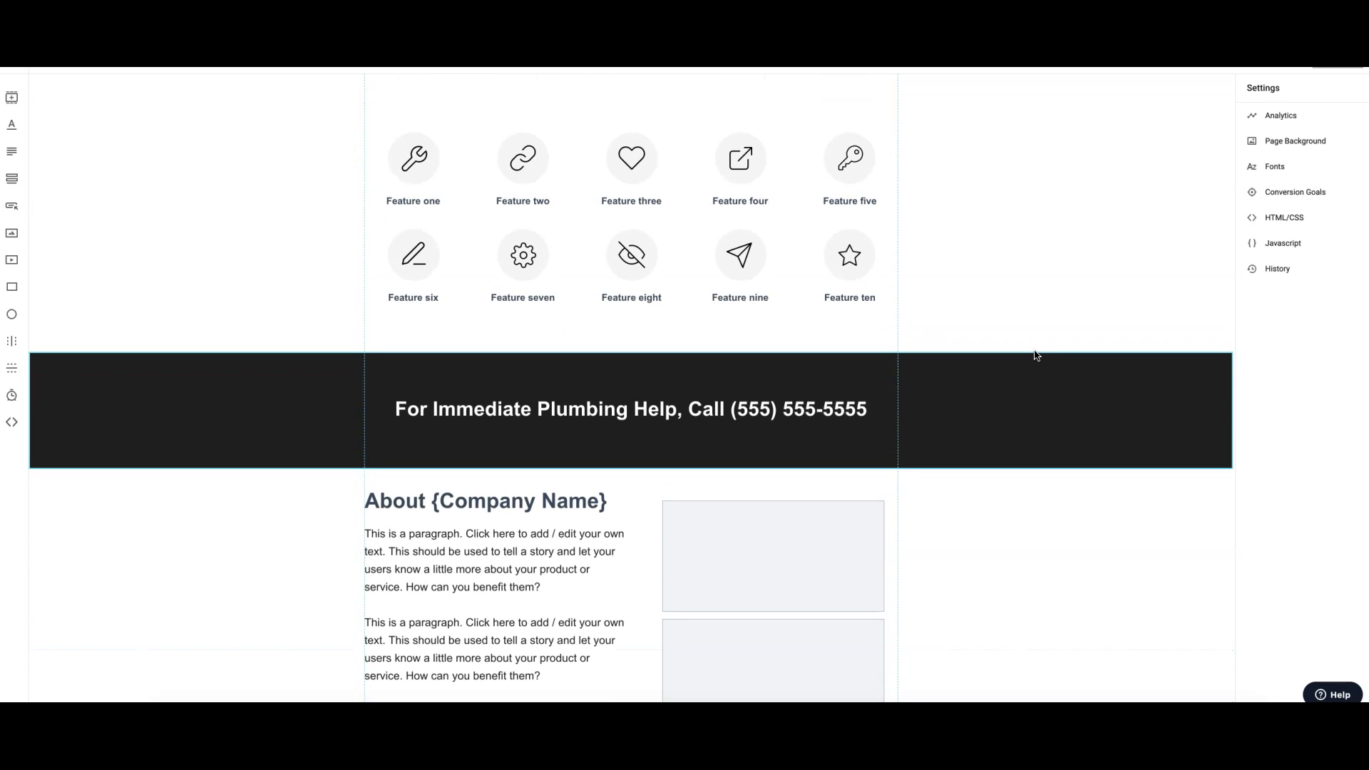
{"action": "scroll", "coordinate": [1035, 354], "scroll_direction": "up", "scroll_amount": 6}
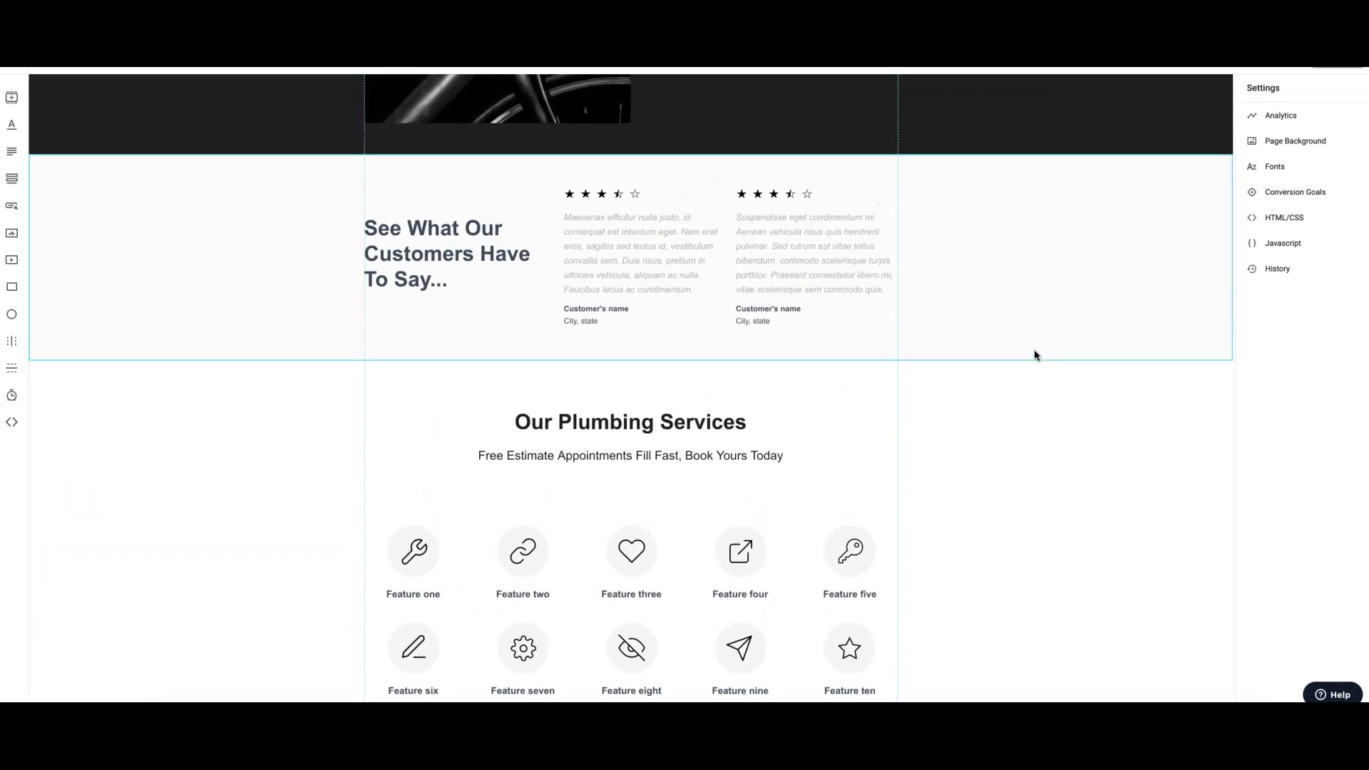
{"action": "scroll", "coordinate": [1035, 354], "scroll_direction": "up", "scroll_amount": 1}
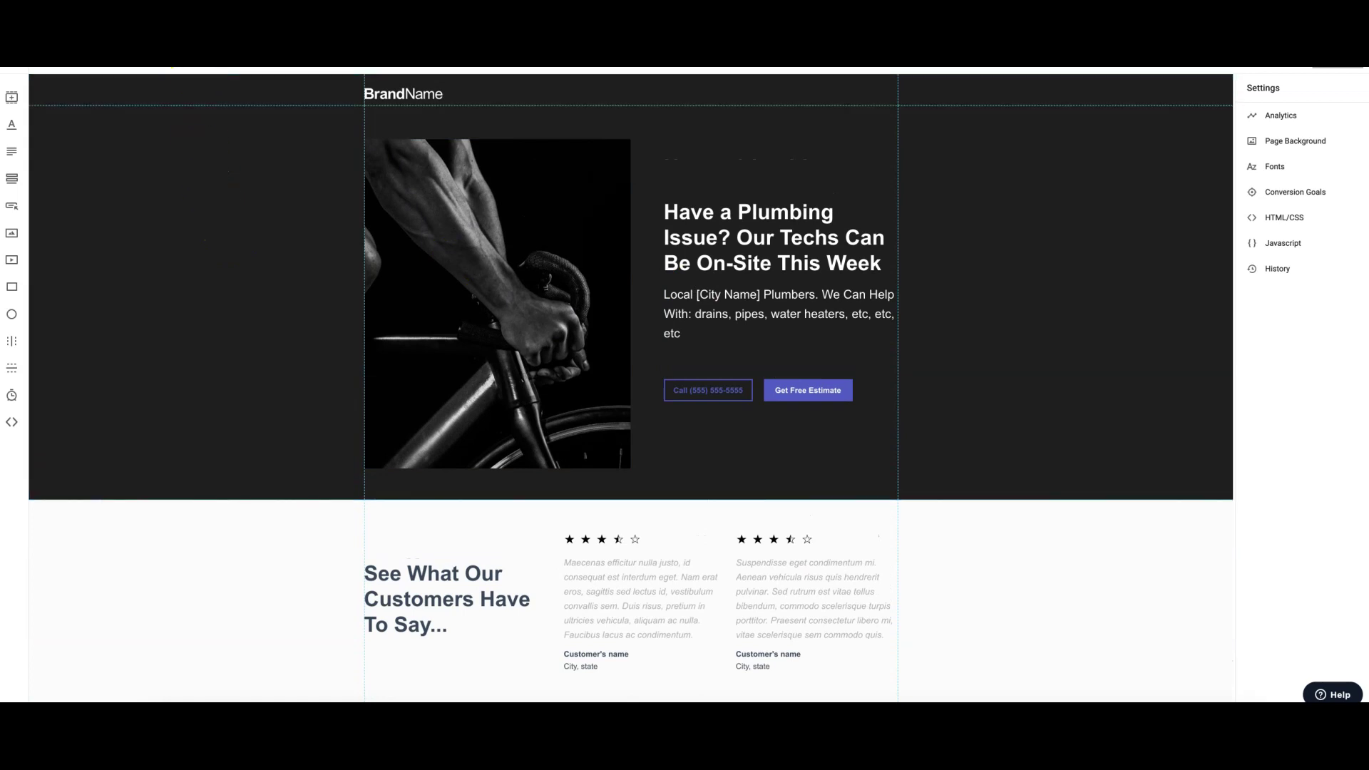
{"action": "left_click", "coordinate": [197, 82]}
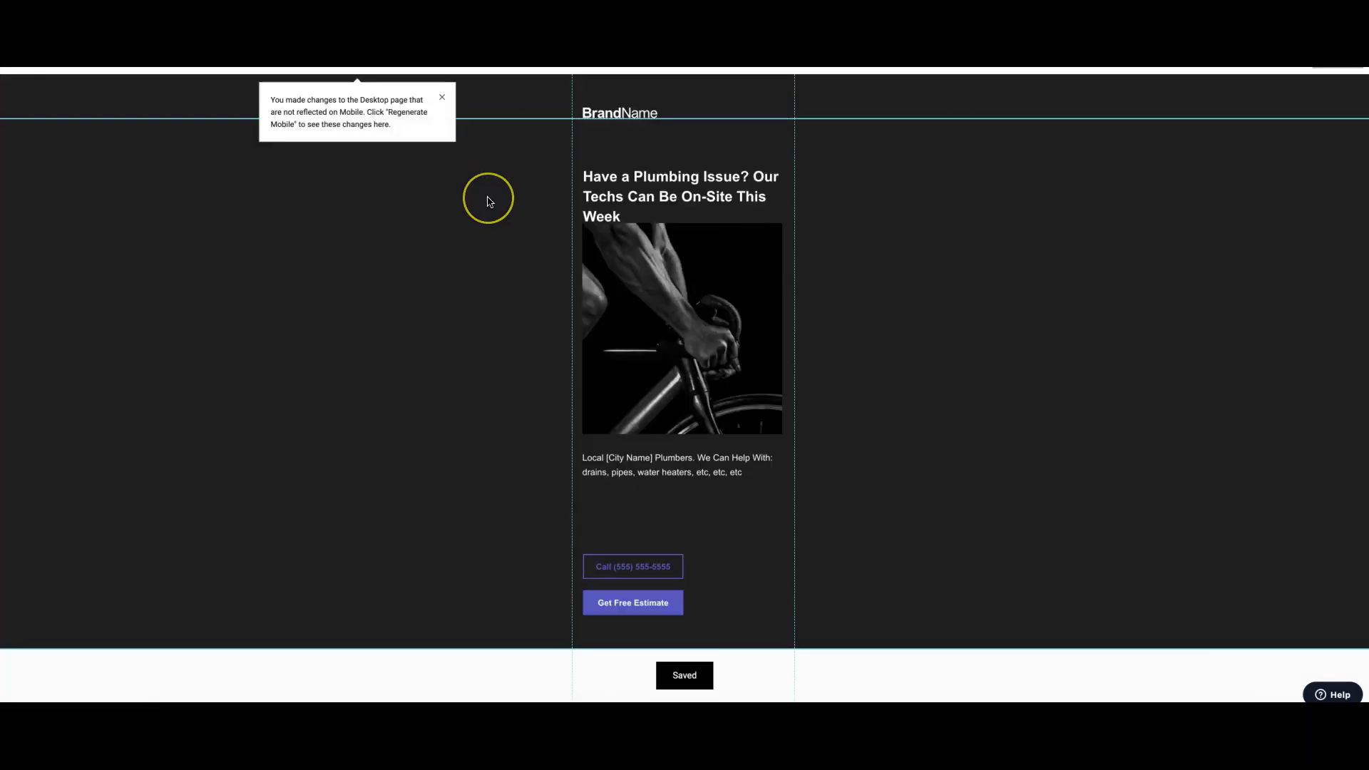
{"action": "left_click", "coordinate": [442, 97]}
Center the brand logo horizontally in the mobile header and shorten the header block to fit closely around it
{"action": "left_click_drag", "start_coordinate": [599, 131], "coordinate": [691, 142]}
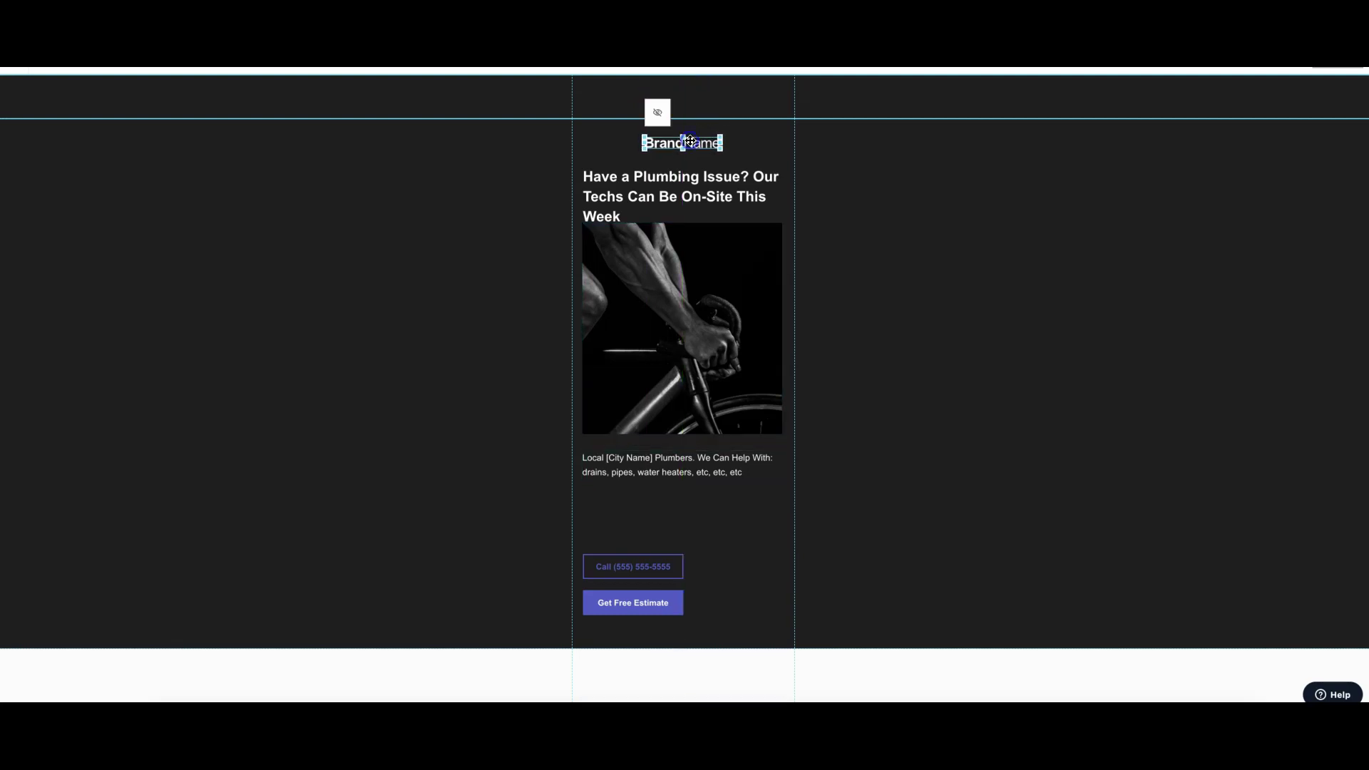
{"action": "left_click", "coordinate": [758, 115]}
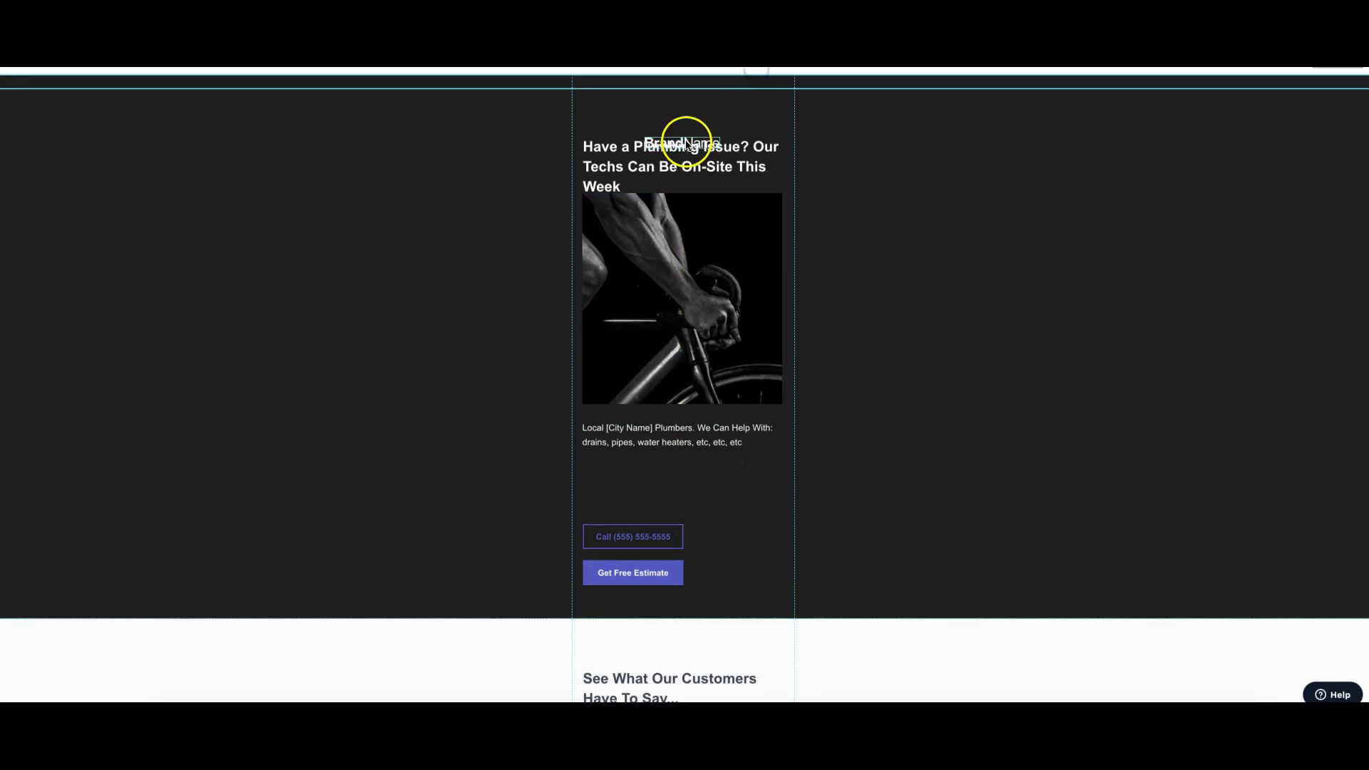
{"action": "left_click_drag", "start_coordinate": [682, 142], "coordinate": [684, 100]}
{"action": "left_click", "coordinate": [852, 143]}
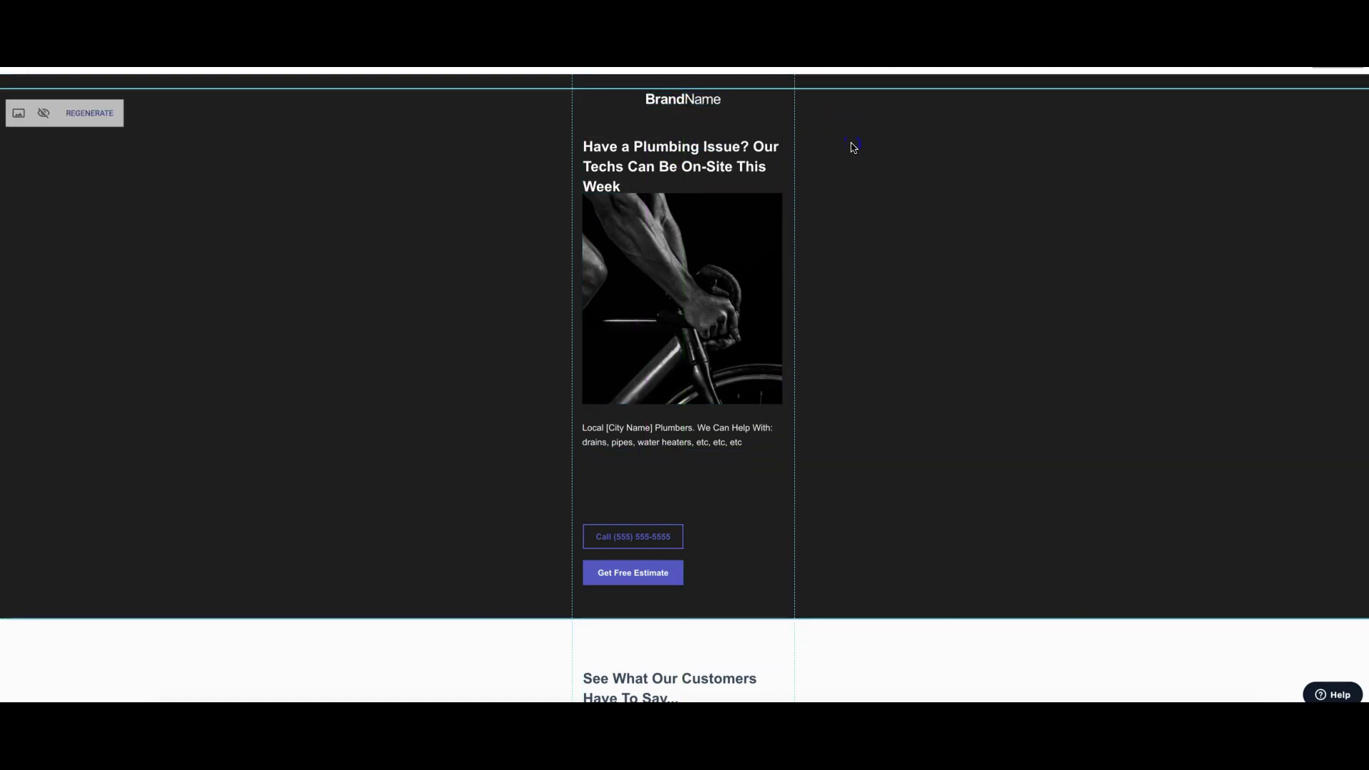
Hide the cyclist photo on mobile and center-align the hero headline text
{"action": "left_click", "coordinate": [700, 228]}
{"action": "left_click", "coordinate": [596, 173]}
{"action": "double_click", "coordinate": [650, 164]}
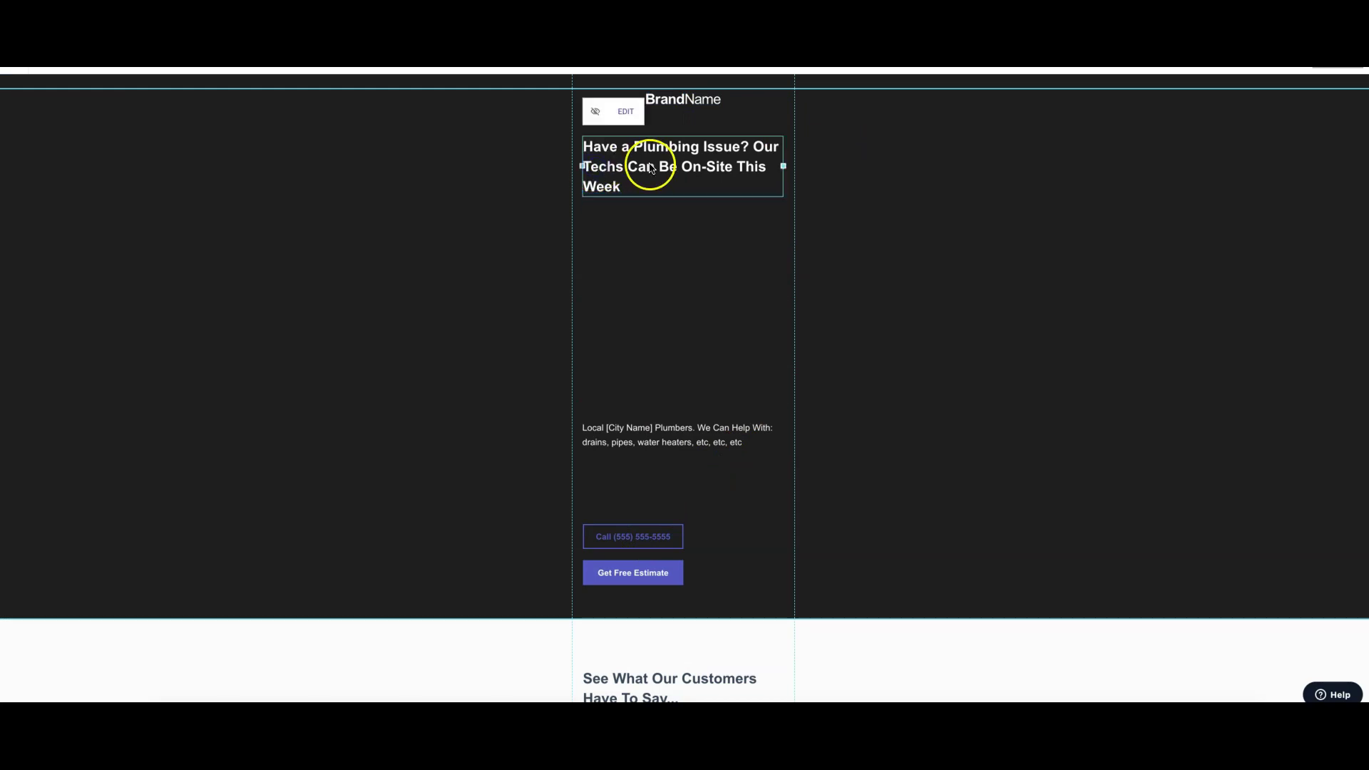
{"action": "left_click", "coordinate": [657, 114]}
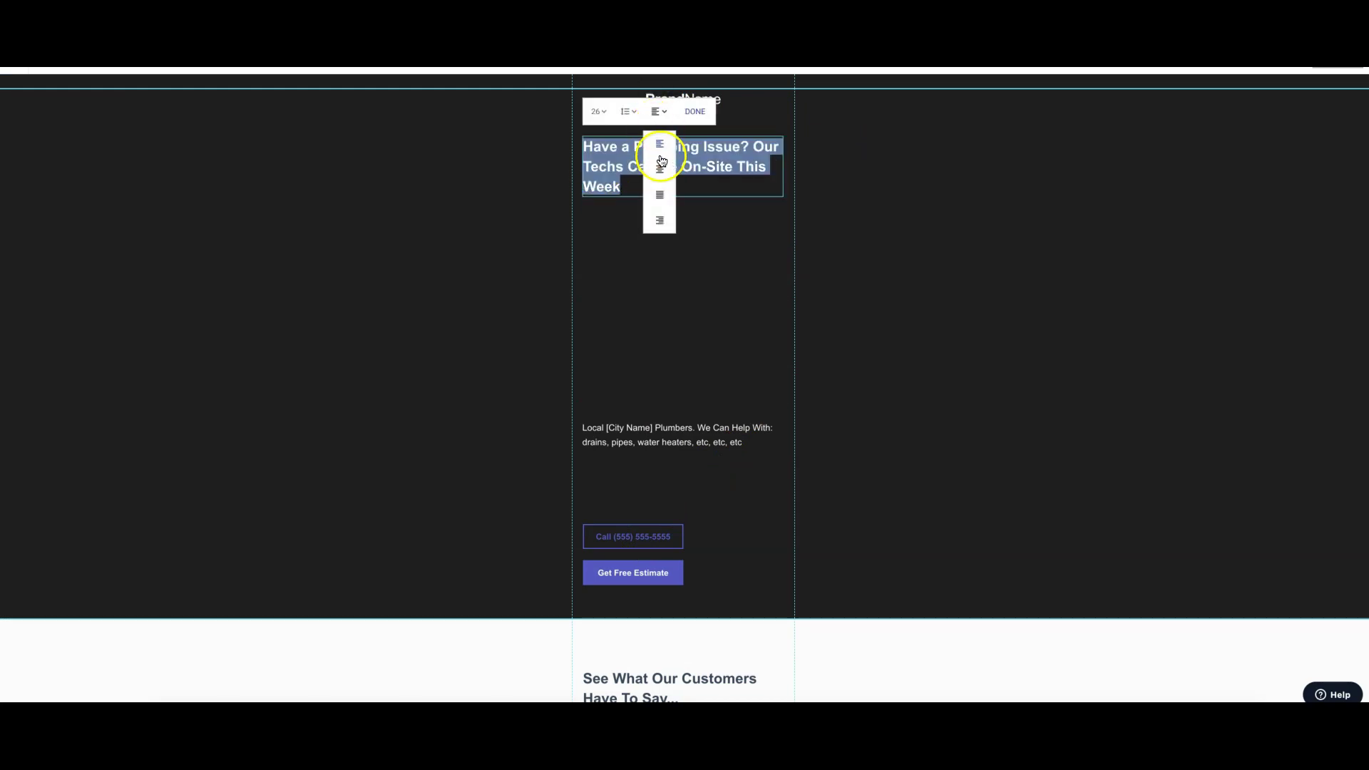
{"action": "left_click", "coordinate": [657, 163]}
{"action": "left_click", "coordinate": [673, 241]}
{"action": "left_click", "coordinate": [682, 175]}
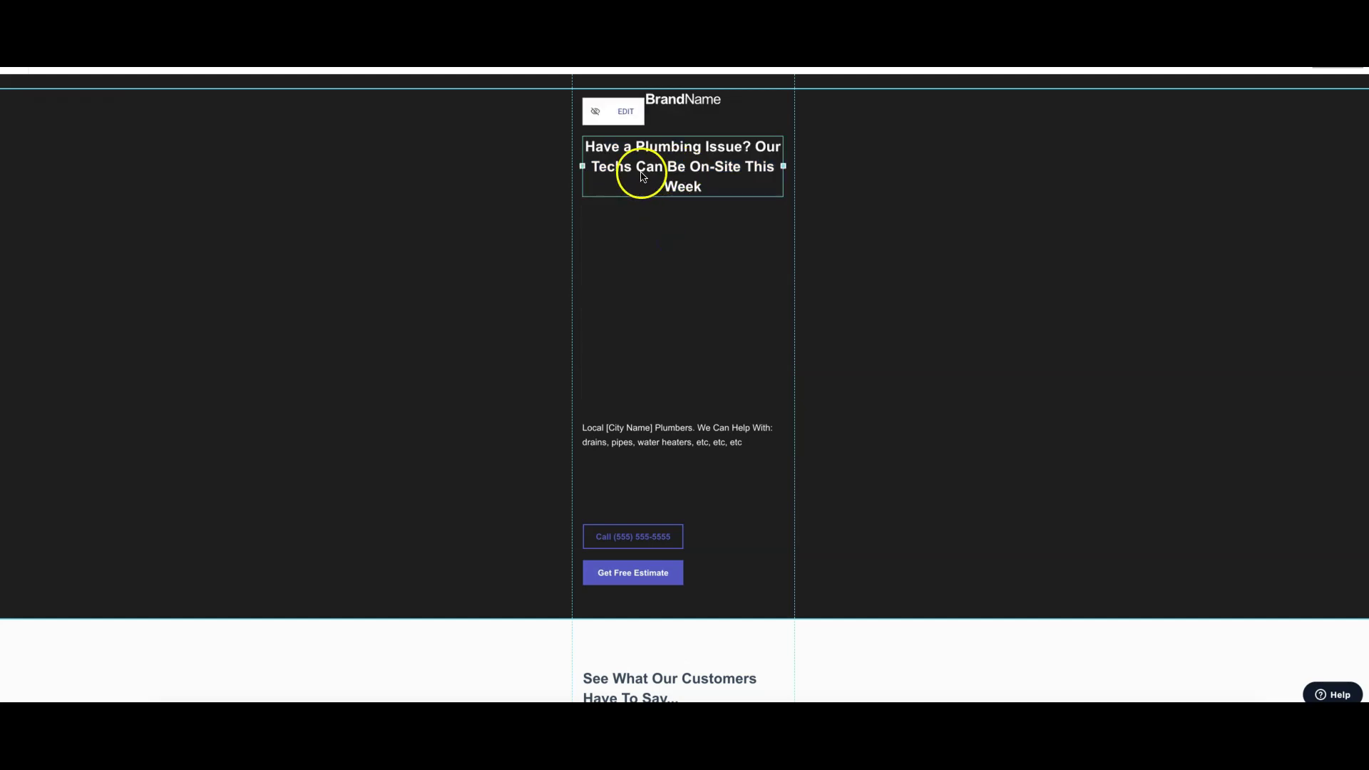
Adjust the side edges of the headline box and move it slightly up toward the logo, centered in the content area
{"action": "left_click_drag", "start_coordinate": [582, 165], "coordinate": [572, 166]}
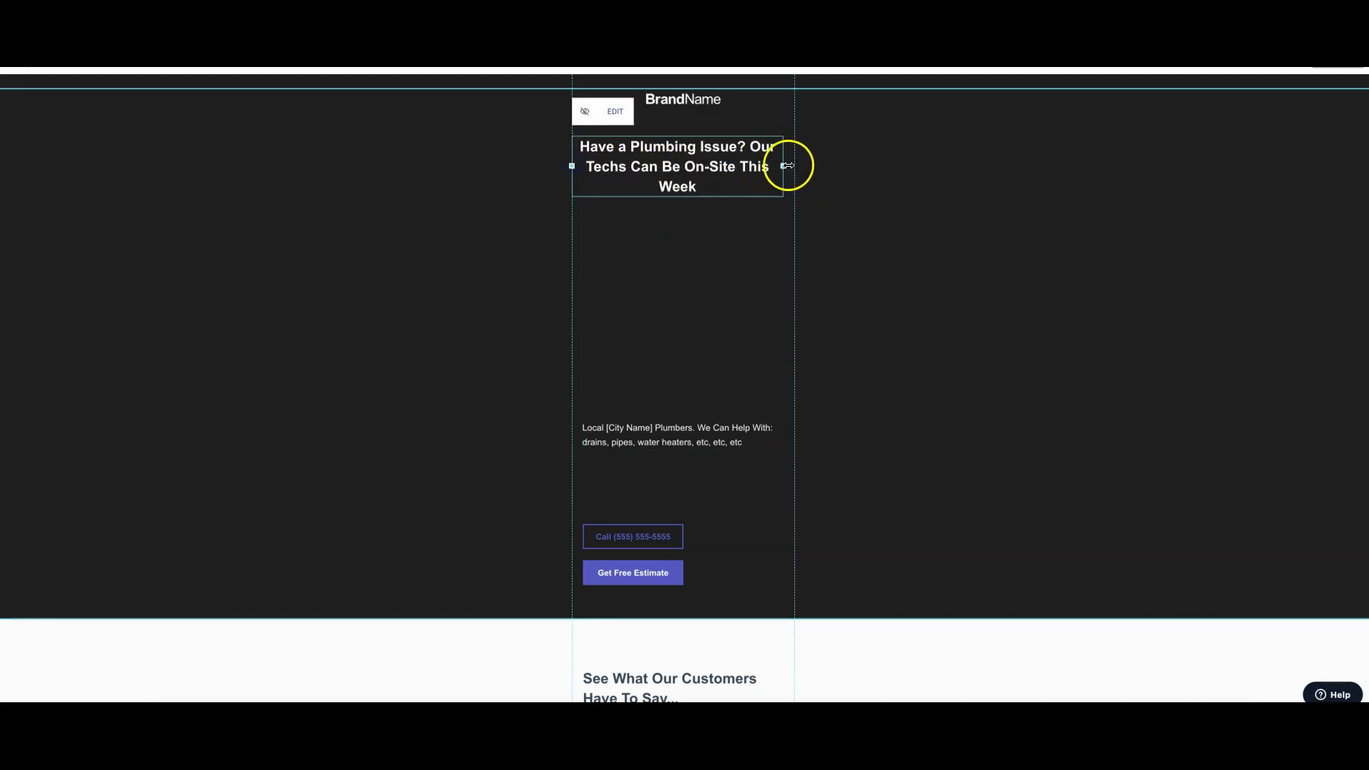
{"action": "left_click_drag", "start_coordinate": [795, 165], "coordinate": [774, 166]}
{"action": "left_click_drag", "start_coordinate": [651, 170], "coordinate": [666, 159]}
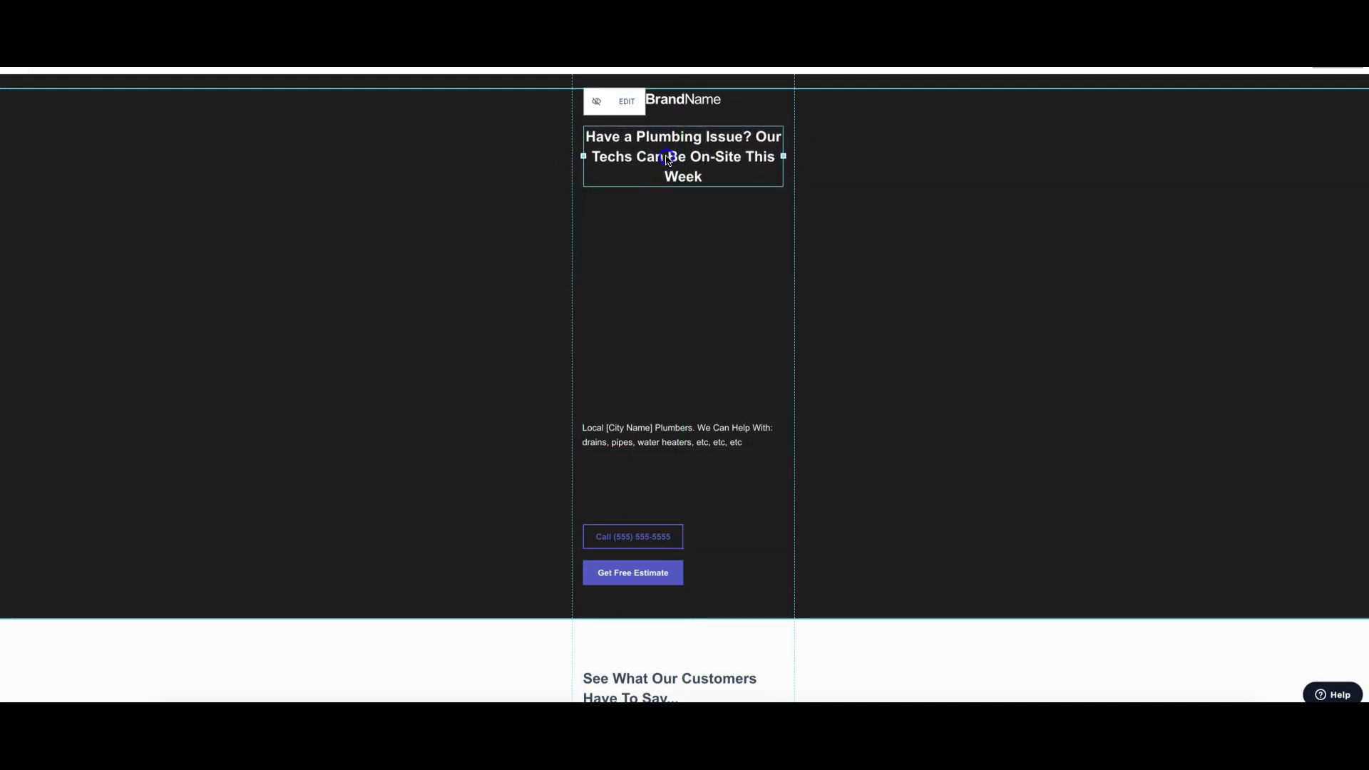
Set the mobile hero headline's font size to 30
{"action": "double_click", "coordinate": [667, 158]}
{"action": "left_click", "coordinate": [598, 102]}
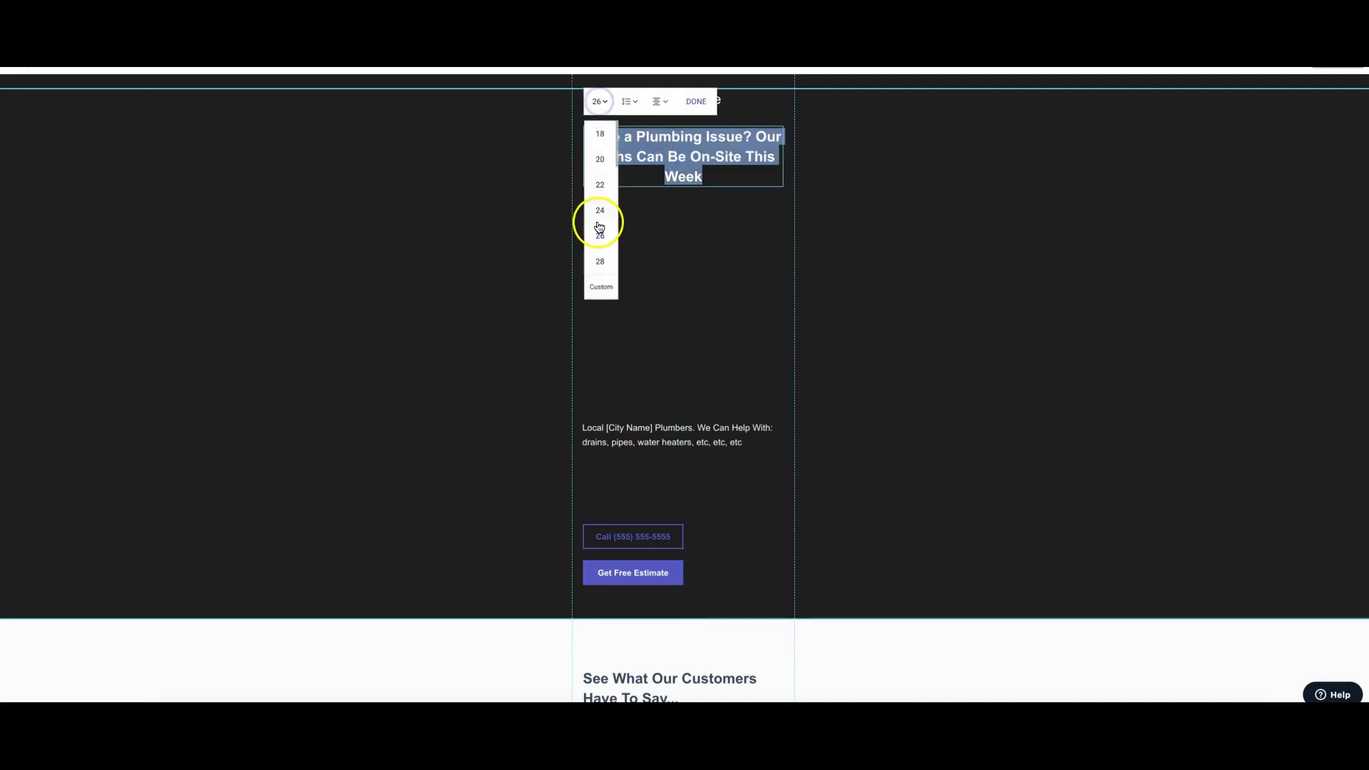
{"action": "left_click", "coordinate": [600, 261]}
{"action": "left_click", "coordinate": [597, 101]}
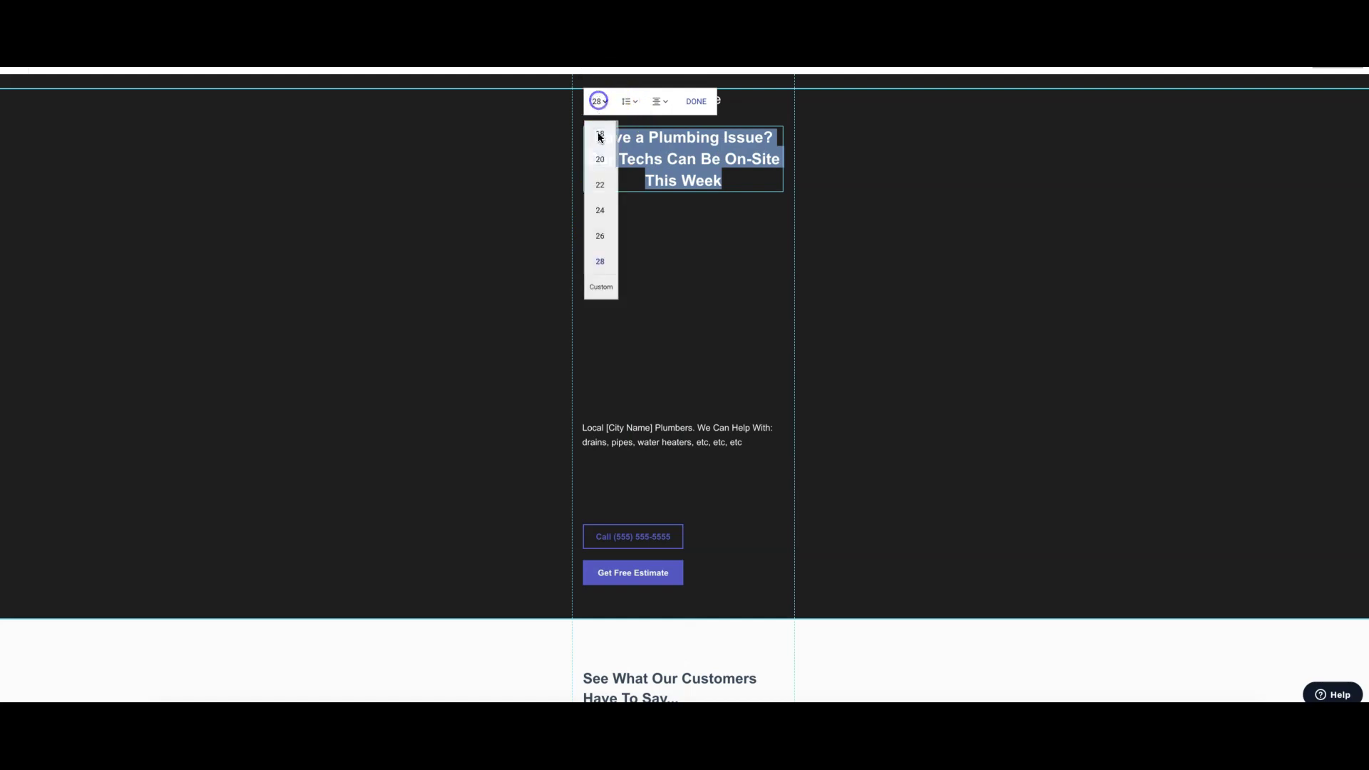
{"action": "scroll", "coordinate": [602, 223], "scroll_direction": "down", "scroll_amount": 1}
{"action": "left_click", "coordinate": [601, 226]}
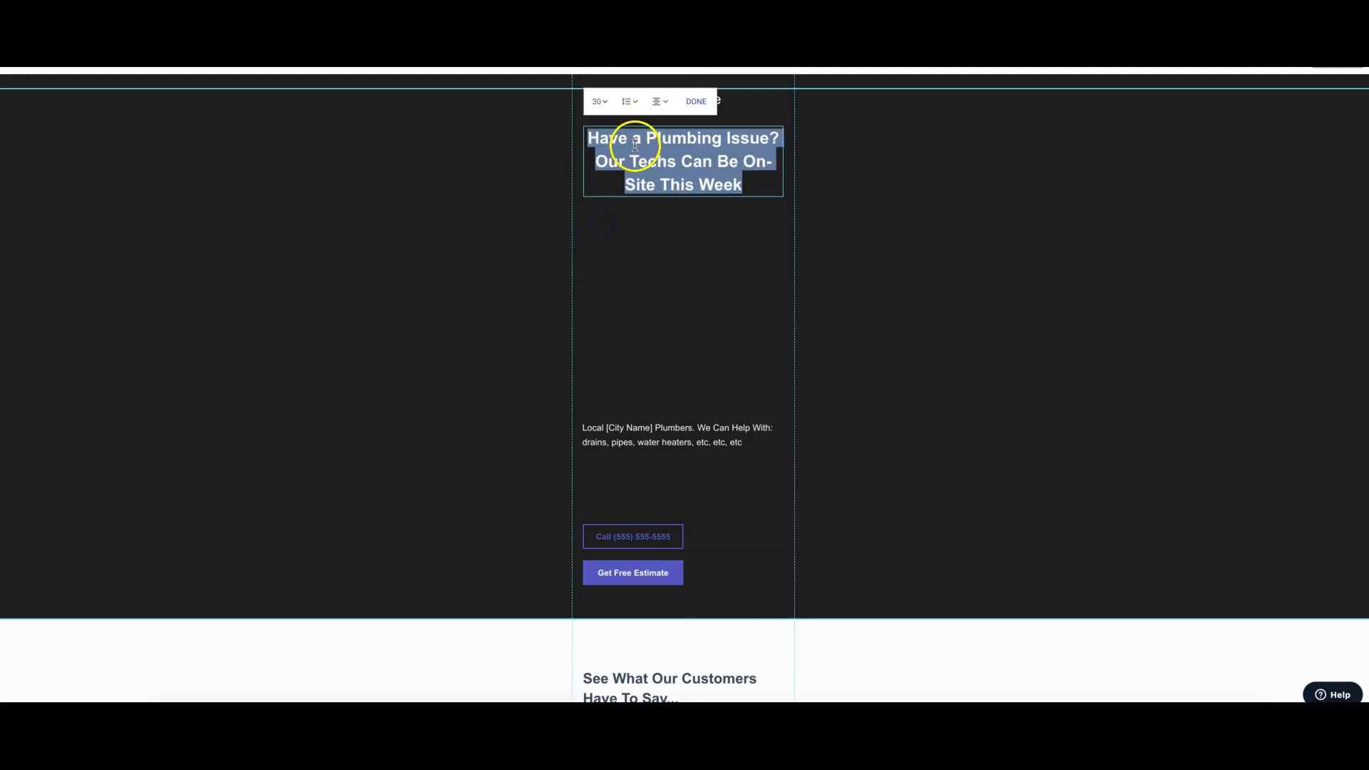
{"action": "left_click", "coordinate": [660, 238]}
Move the hero paragraph directly below the headline, center its text and enlarge its font
{"action": "left_click_drag", "start_coordinate": [658, 410], "coordinate": [660, 221]}
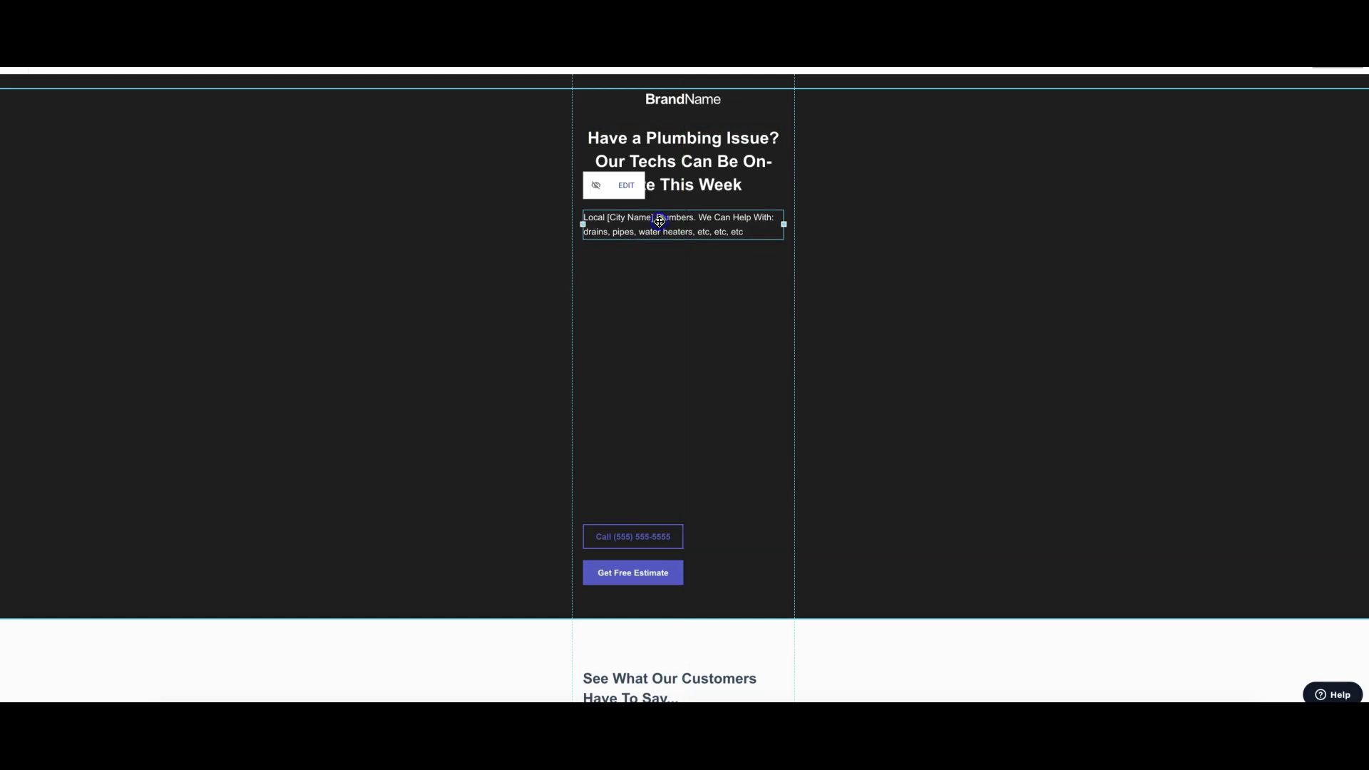
{"action": "double_click", "coordinate": [660, 222]}
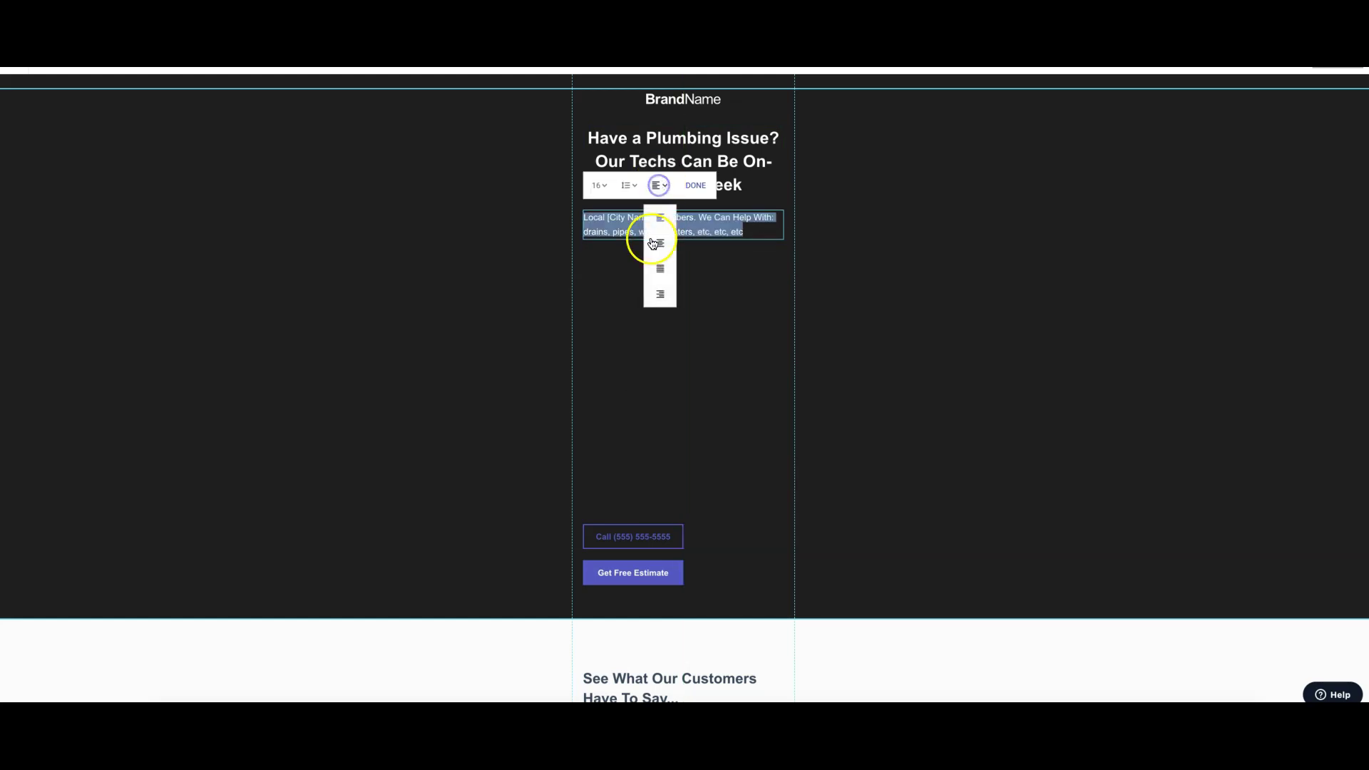
{"action": "left_click", "coordinate": [601, 186]}
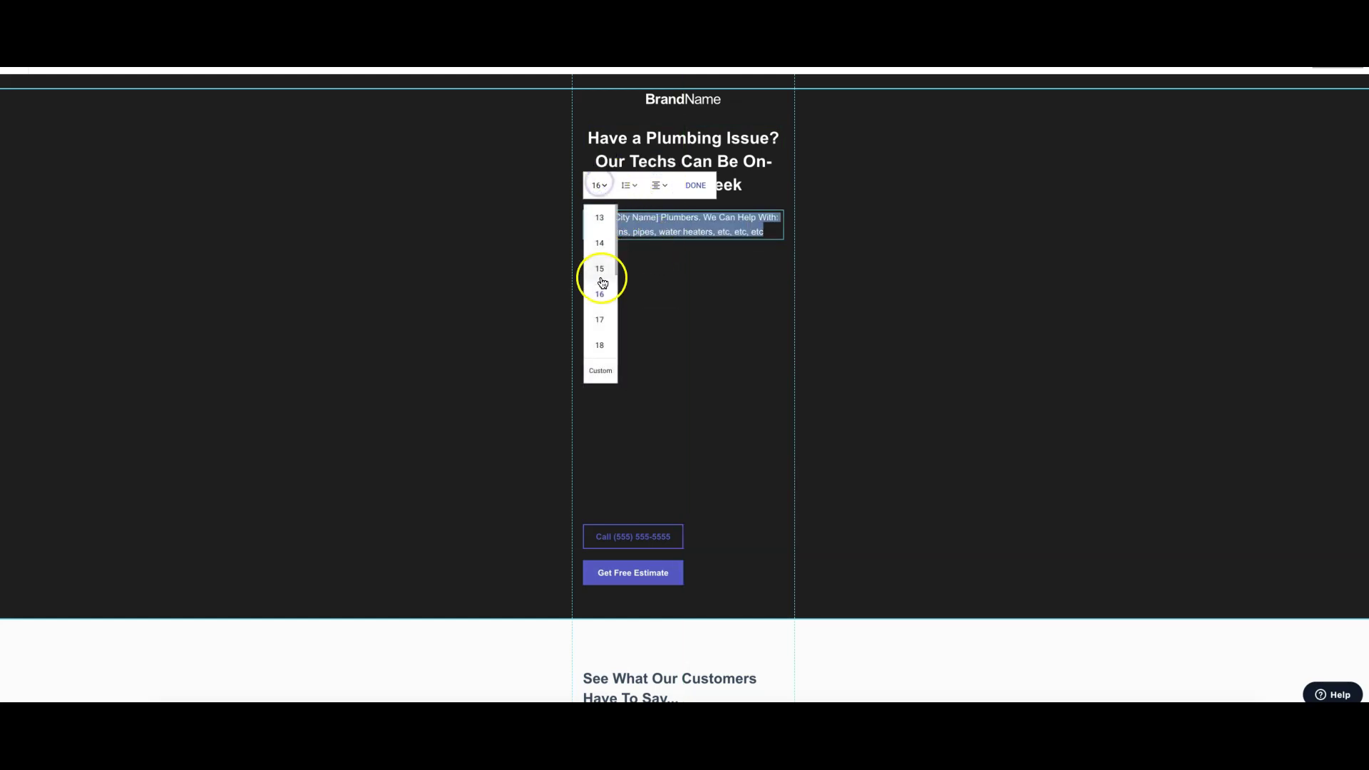
{"action": "left_click", "coordinate": [648, 295]}
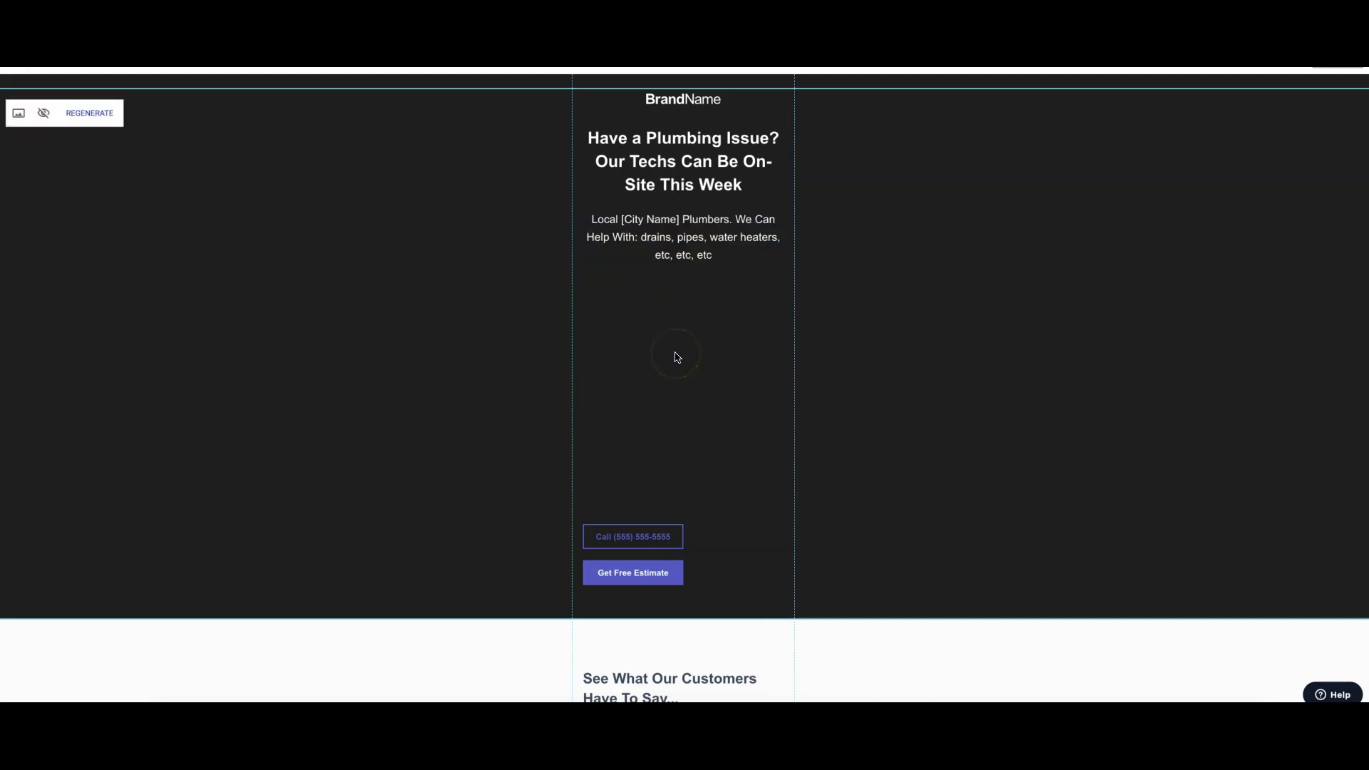
Enlarge the hero headline's font to the next preset size above 30 and shift the paragraph slightly down
{"action": "left_click", "coordinate": [670, 166]}
{"action": "left_click", "coordinate": [601, 107]}
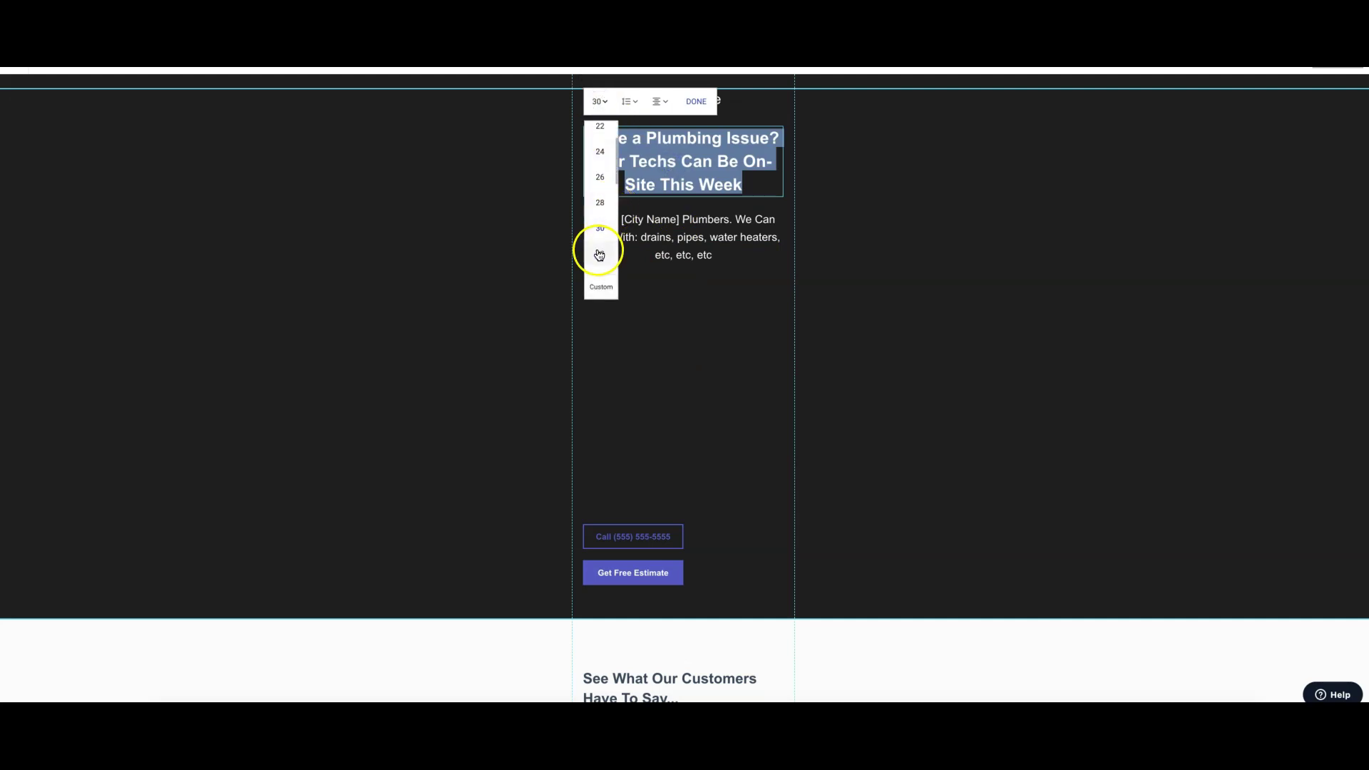
{"action": "left_click", "coordinate": [600, 254]}
{"action": "left_click", "coordinate": [673, 312]}
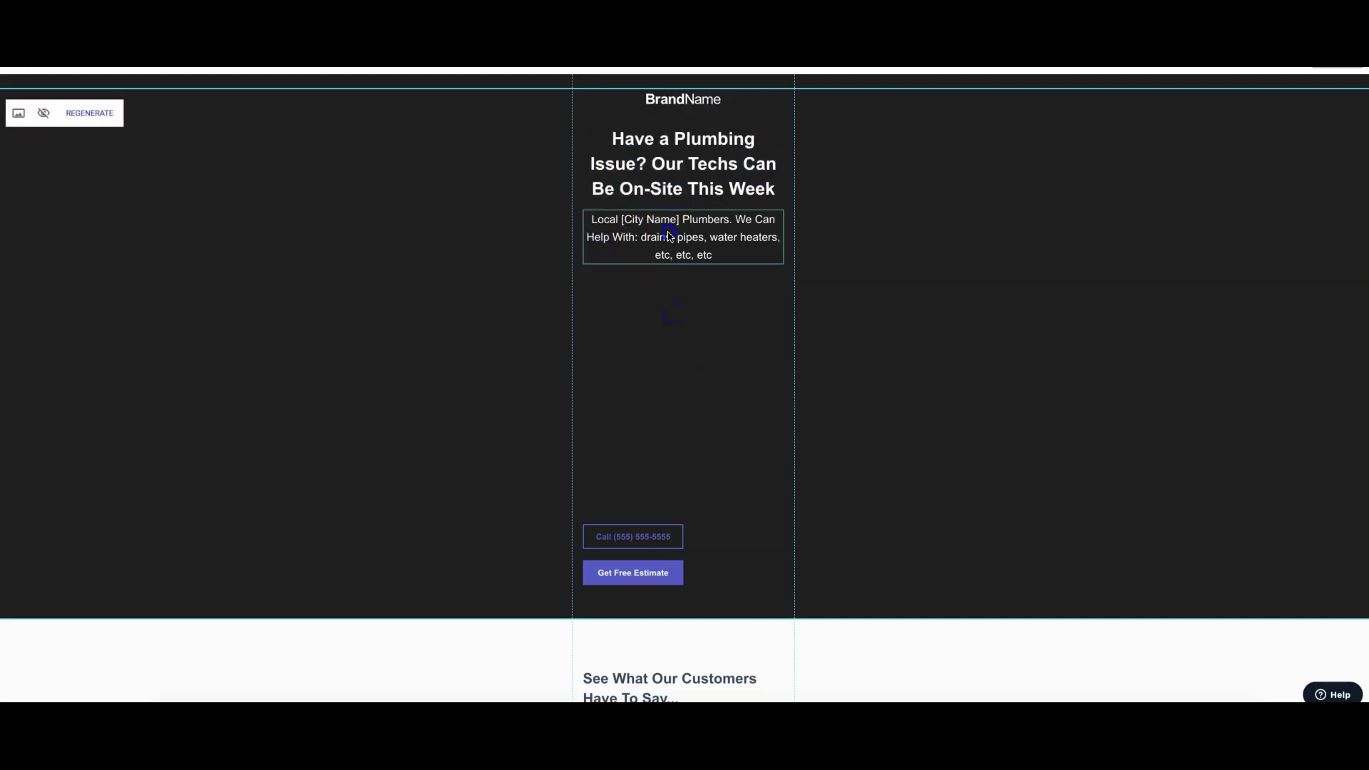
{"action": "left_click", "coordinate": [669, 235]}
{"action": "left_click", "coordinate": [668, 307]}
Move the call button below the hero paragraph and enlarge it to nearly the full content width, centered
{"action": "left_click", "coordinate": [626, 542]}
{"action": "left_click_drag", "start_coordinate": [626, 546], "coordinate": [585, 345]}
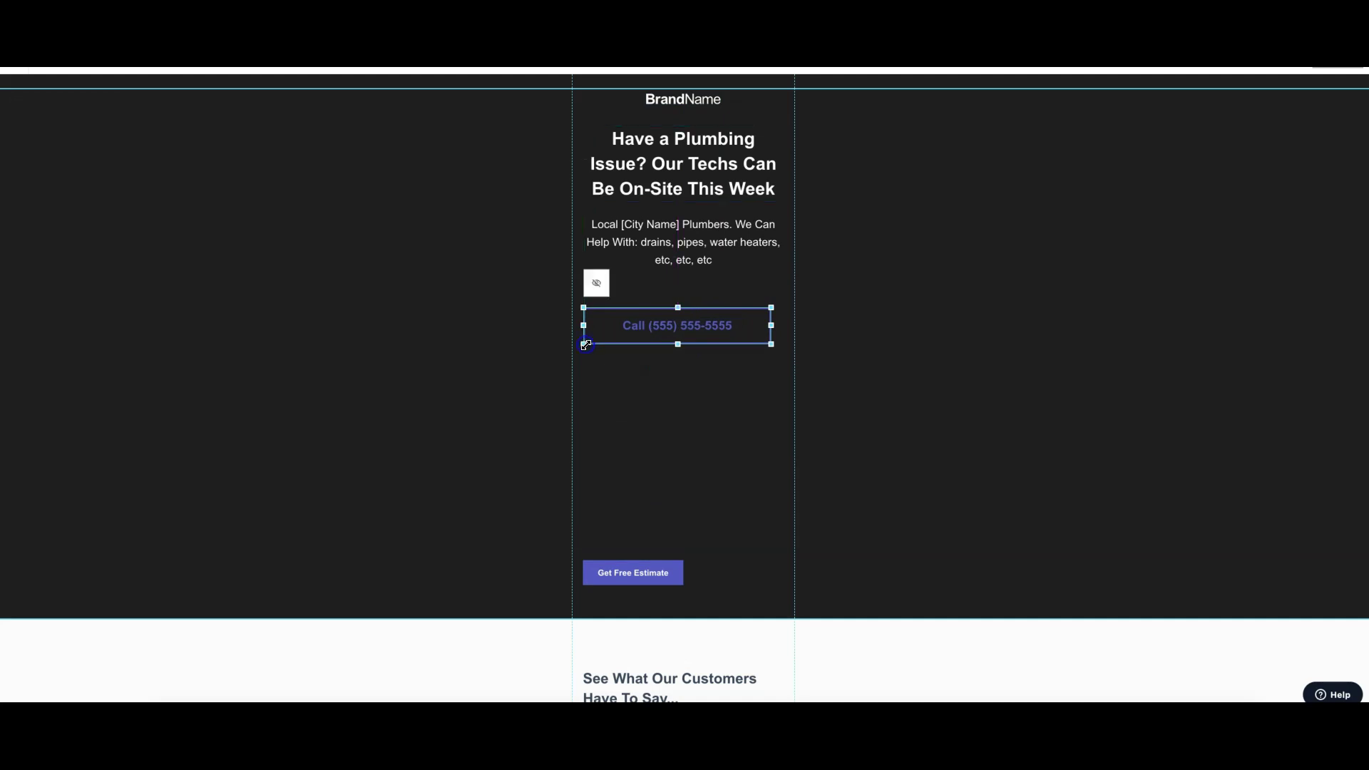
{"action": "left_click_drag", "start_coordinate": [668, 340], "coordinate": [674, 326]}
Place the Get Free Estimate button below the call button at a matching size and shorten the hero block to end just beneath it
{"action": "left_click", "coordinate": [636, 528]}
{"action": "left_click_drag", "start_coordinate": [633, 572], "coordinate": [774, 406]}
{"action": "left_click_drag", "start_coordinate": [690, 395], "coordinate": [693, 370]}
{"action": "left_click_drag", "start_coordinate": [595, 365], "coordinate": [592, 364]}
{"action": "left_click", "coordinate": [681, 433]}
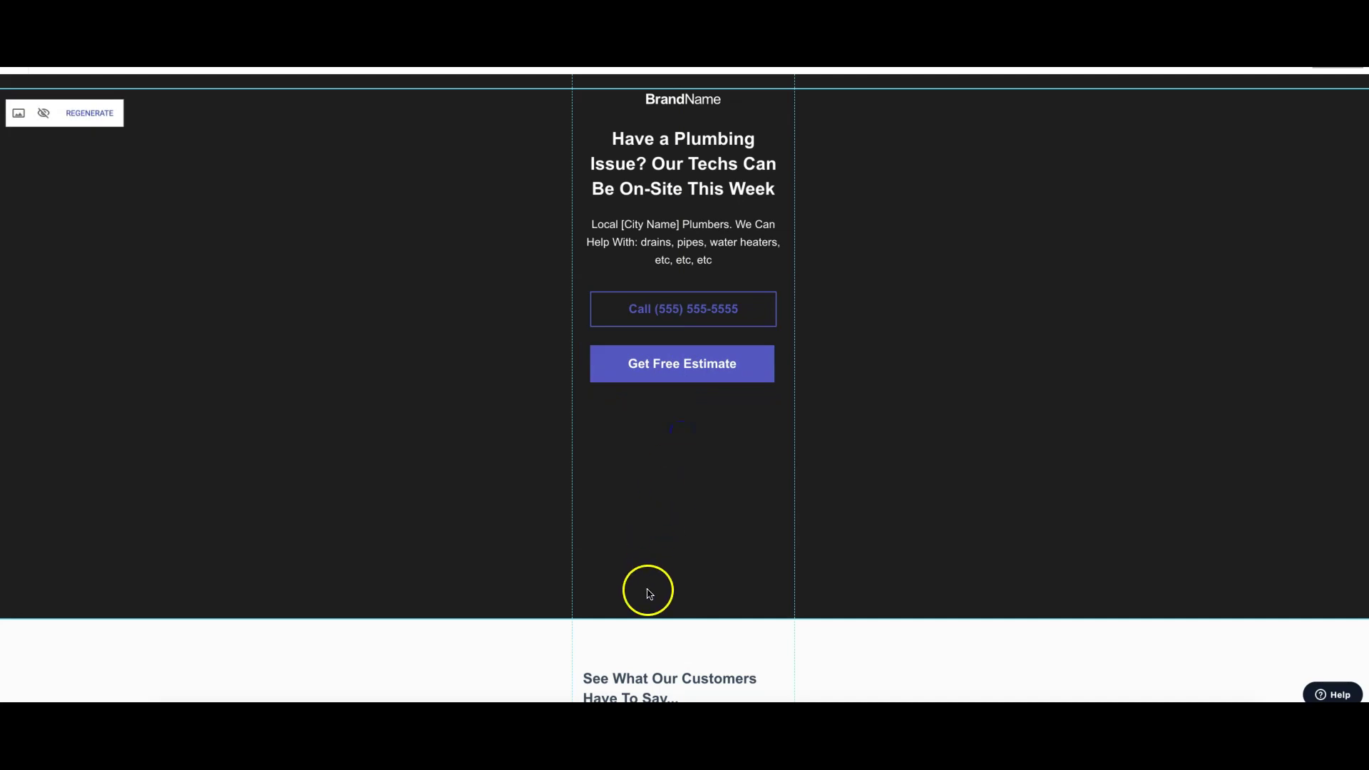
{"action": "left_click_drag", "start_coordinate": [646, 618], "coordinate": [645, 422]}
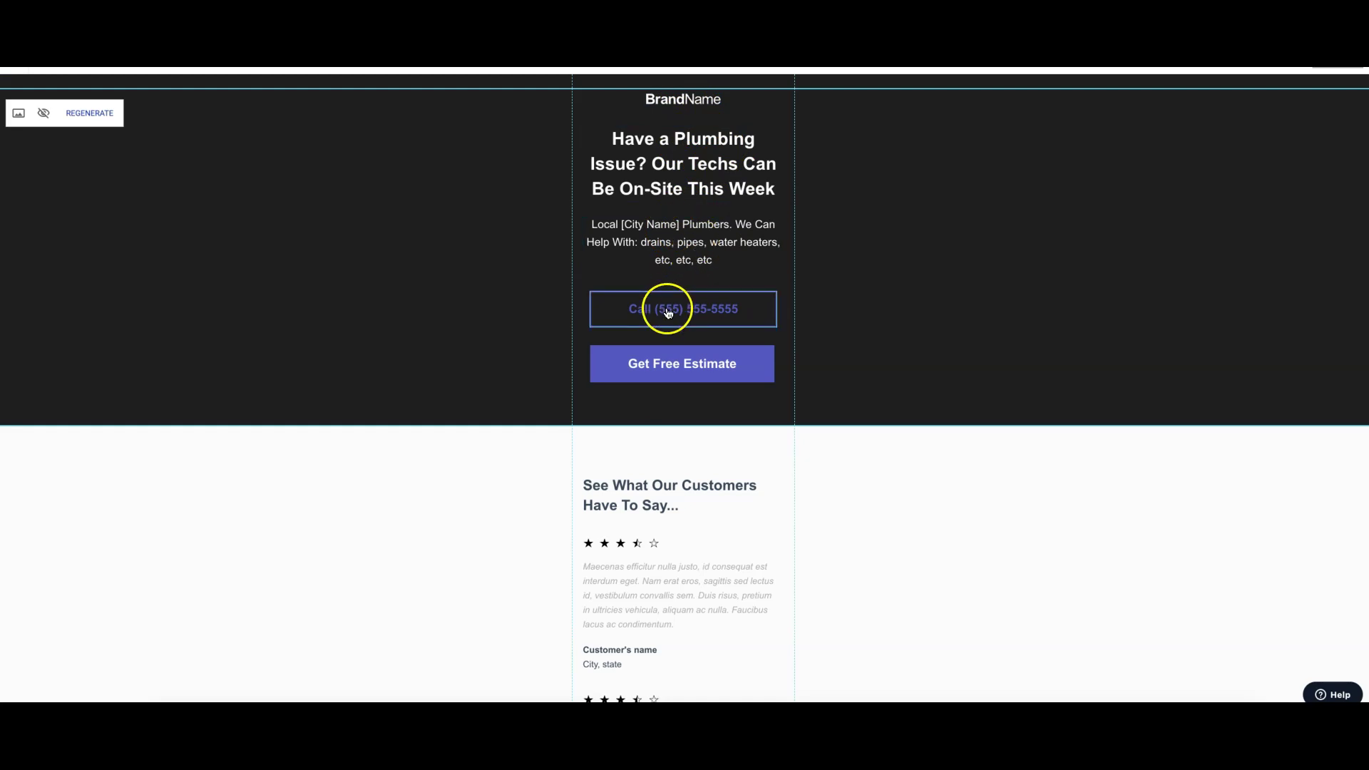
Switch to the desktop layout and set the hero call button's text color to white
{"action": "left_click", "coordinate": [202, 79]}
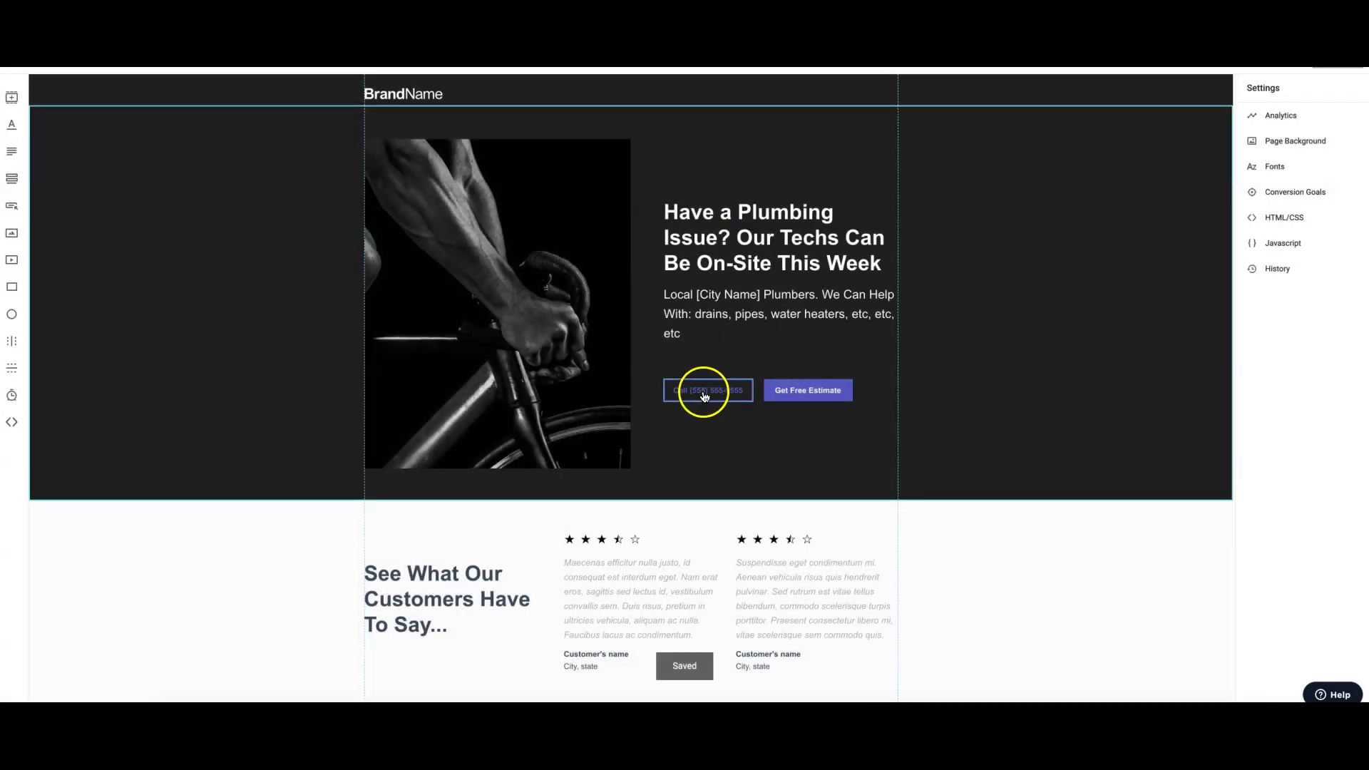
{"action": "left_click", "coordinate": [704, 394]}
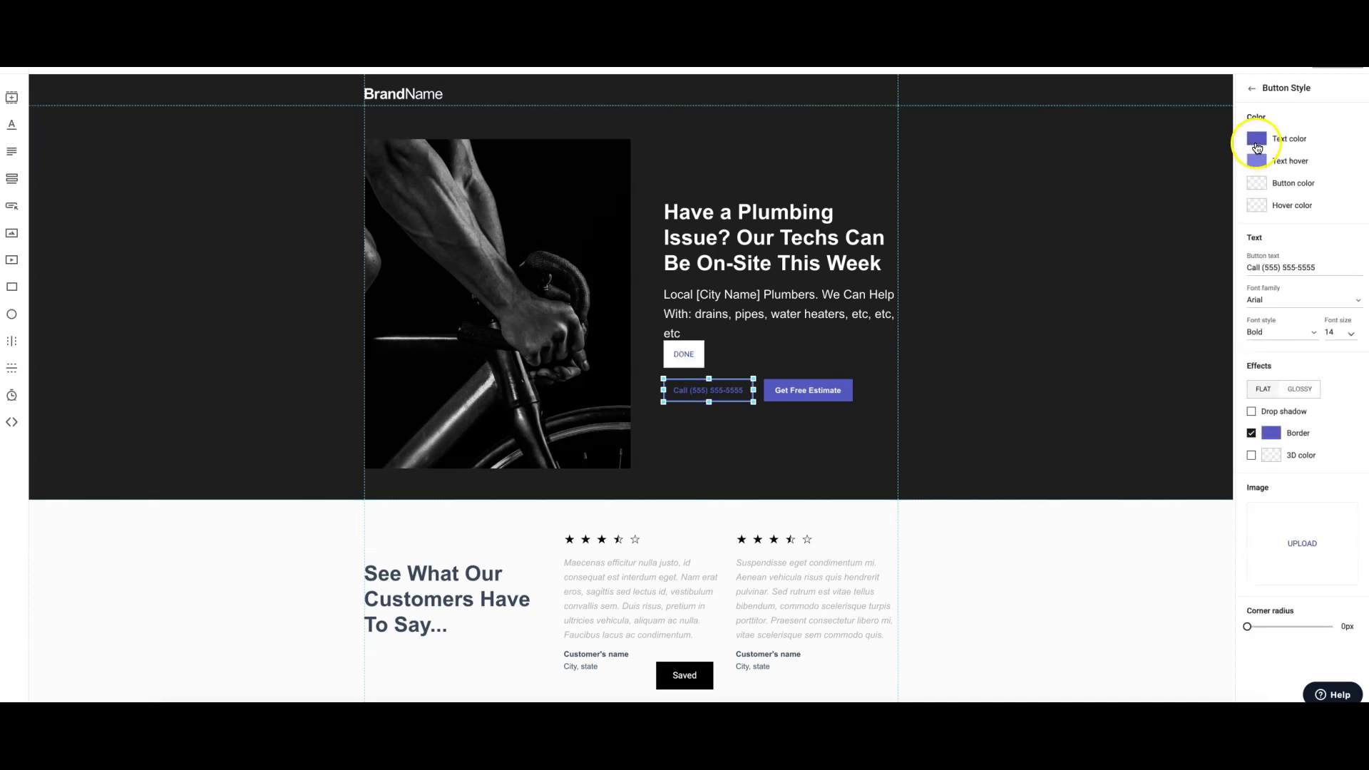
{"action": "left_click", "coordinate": [1257, 141]}
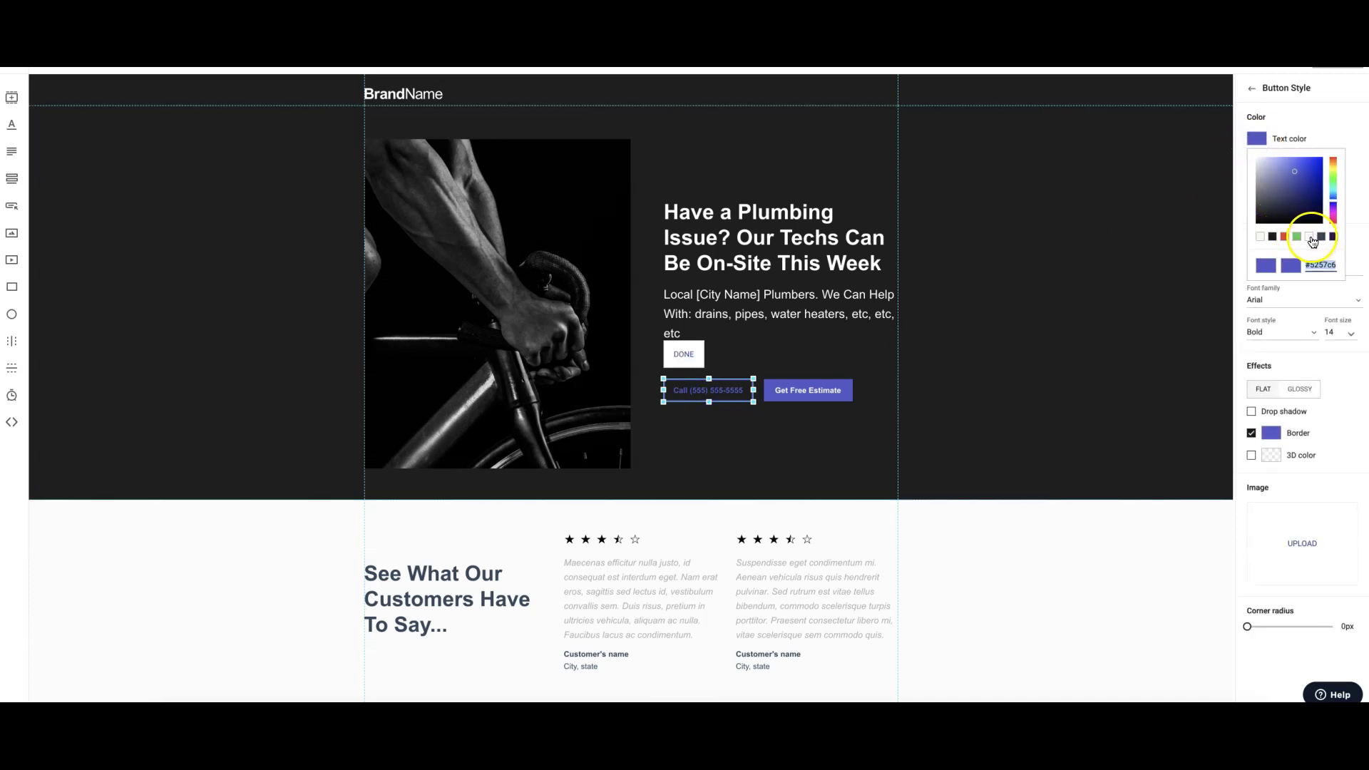
{"action": "left_click", "coordinate": [1311, 238]}
{"action": "left_click", "coordinate": [1257, 160]}
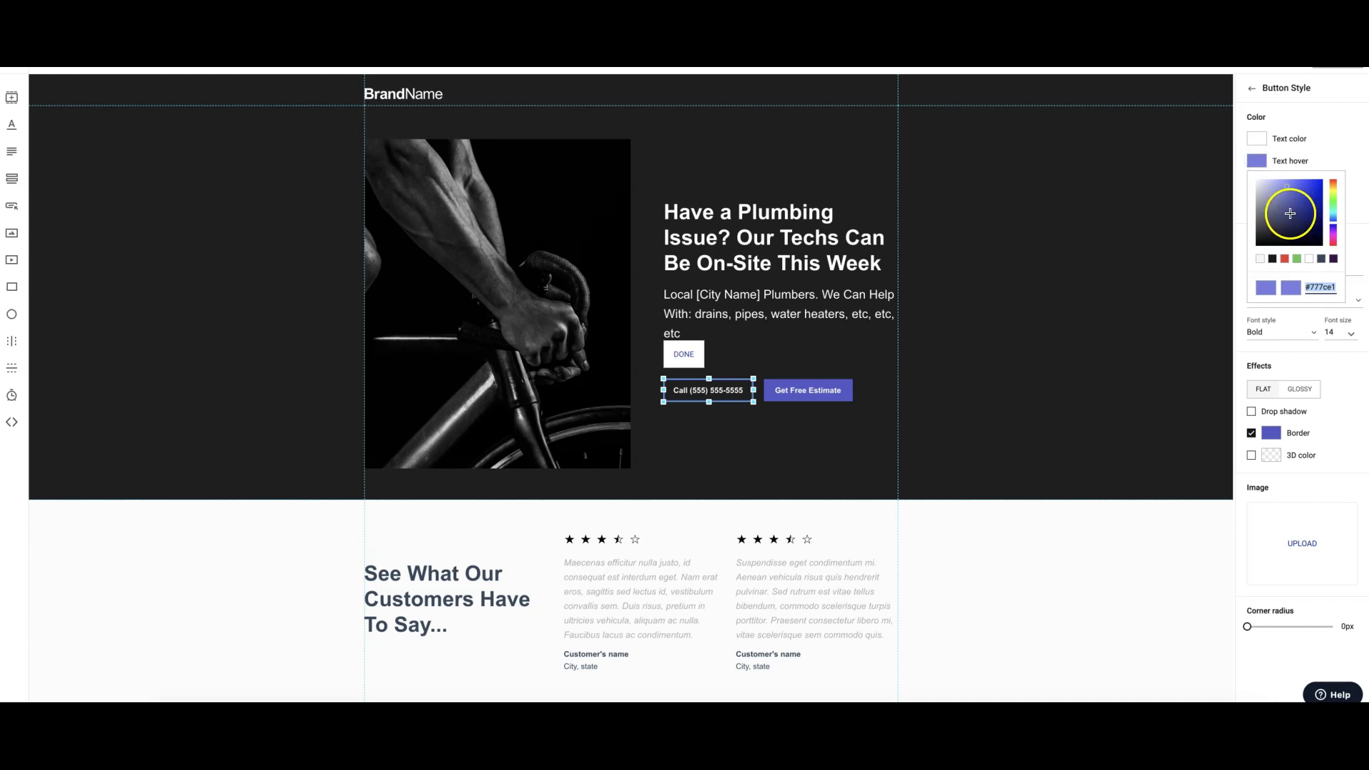
{"action": "left_click", "coordinate": [1239, 189]}
Set the hero call button's border color to white and return to the mobile layout
{"action": "left_click", "coordinate": [1275, 436]}
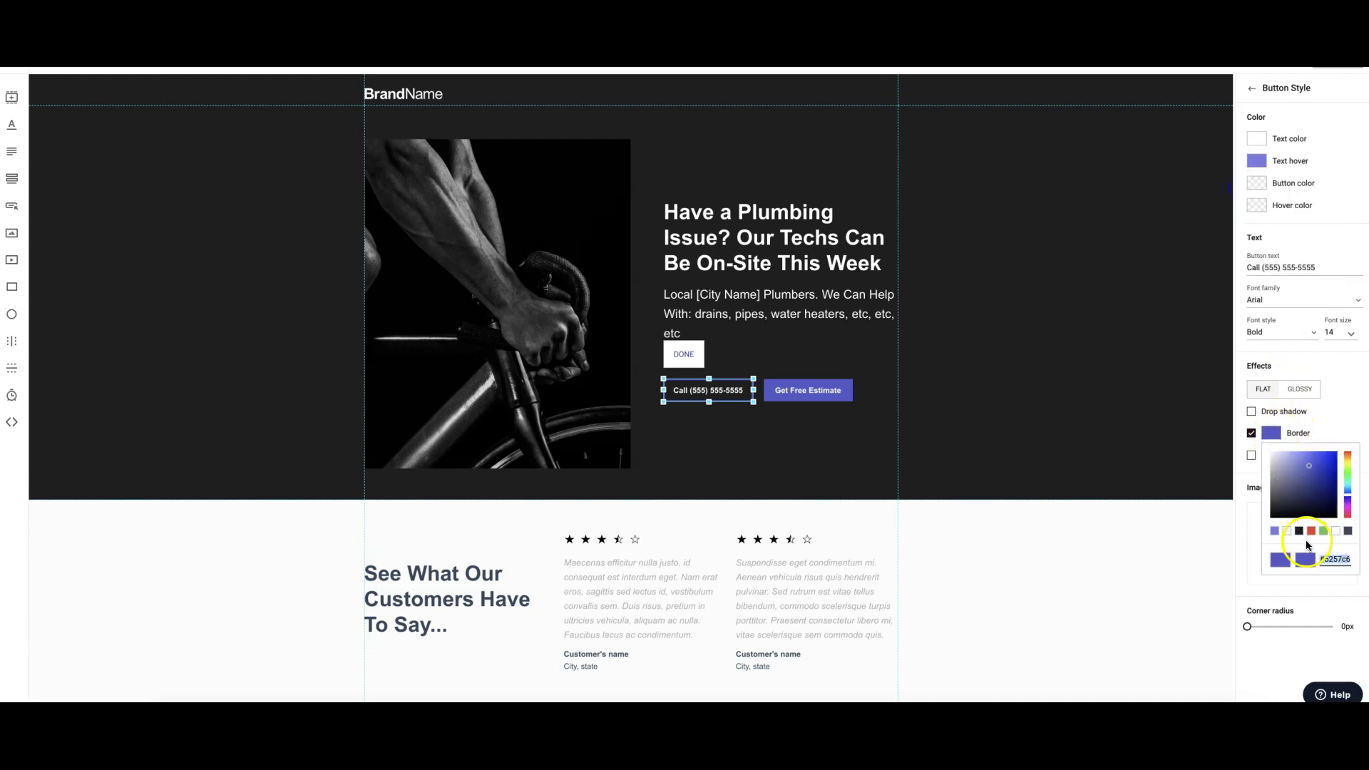
{"action": "left_click", "coordinate": [1339, 533]}
{"action": "left_click", "coordinate": [1046, 361]}
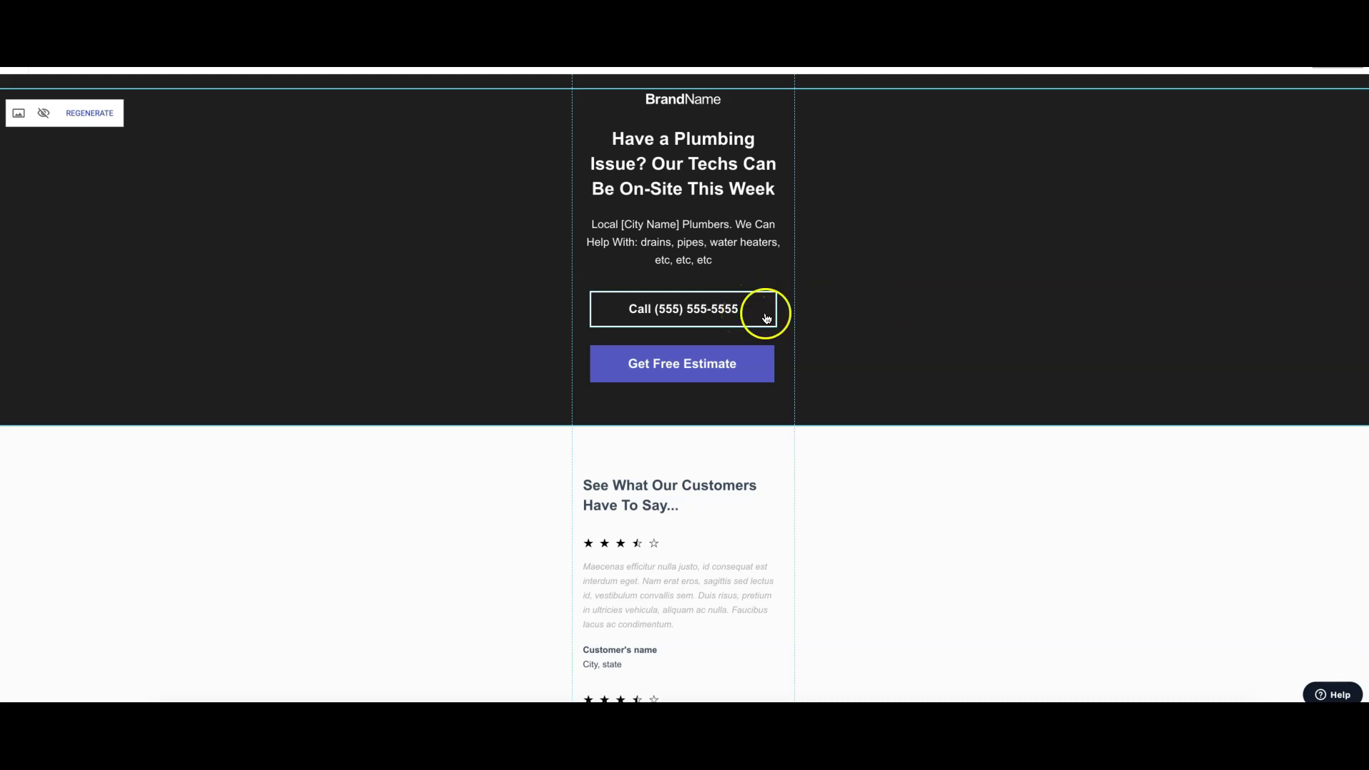
{"action": "left_click", "coordinate": [860, 321]}
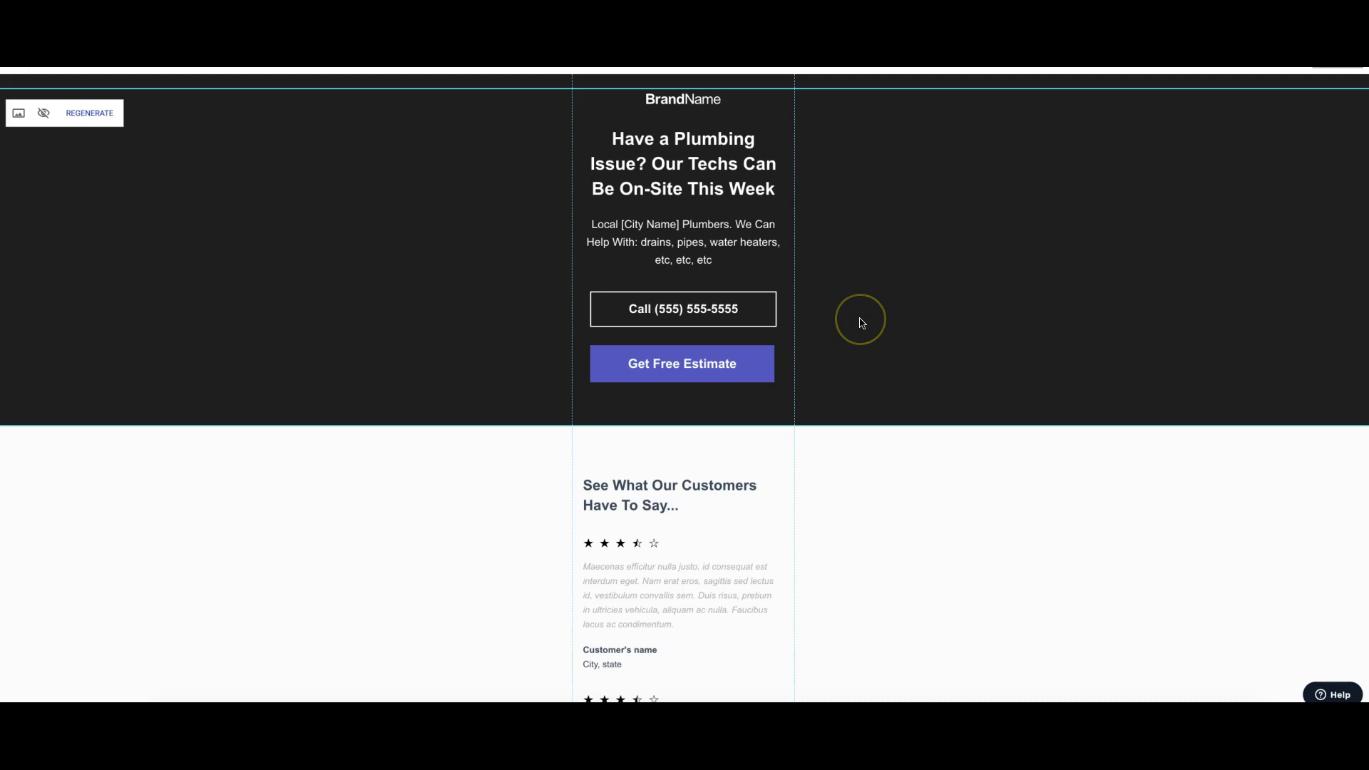
Swap the two mobile hero buttons so Get Free Estimate sits above the call button, closely spaced
{"action": "mouse_move", "coordinate": [703, 308]}
{"action": "left_mouse_down"}
{"action": "mouse_move", "coordinate": [703, 394]}
{"action": "mouse_move", "coordinate": [701, 303]}
{"action": "left_mouse_up"}
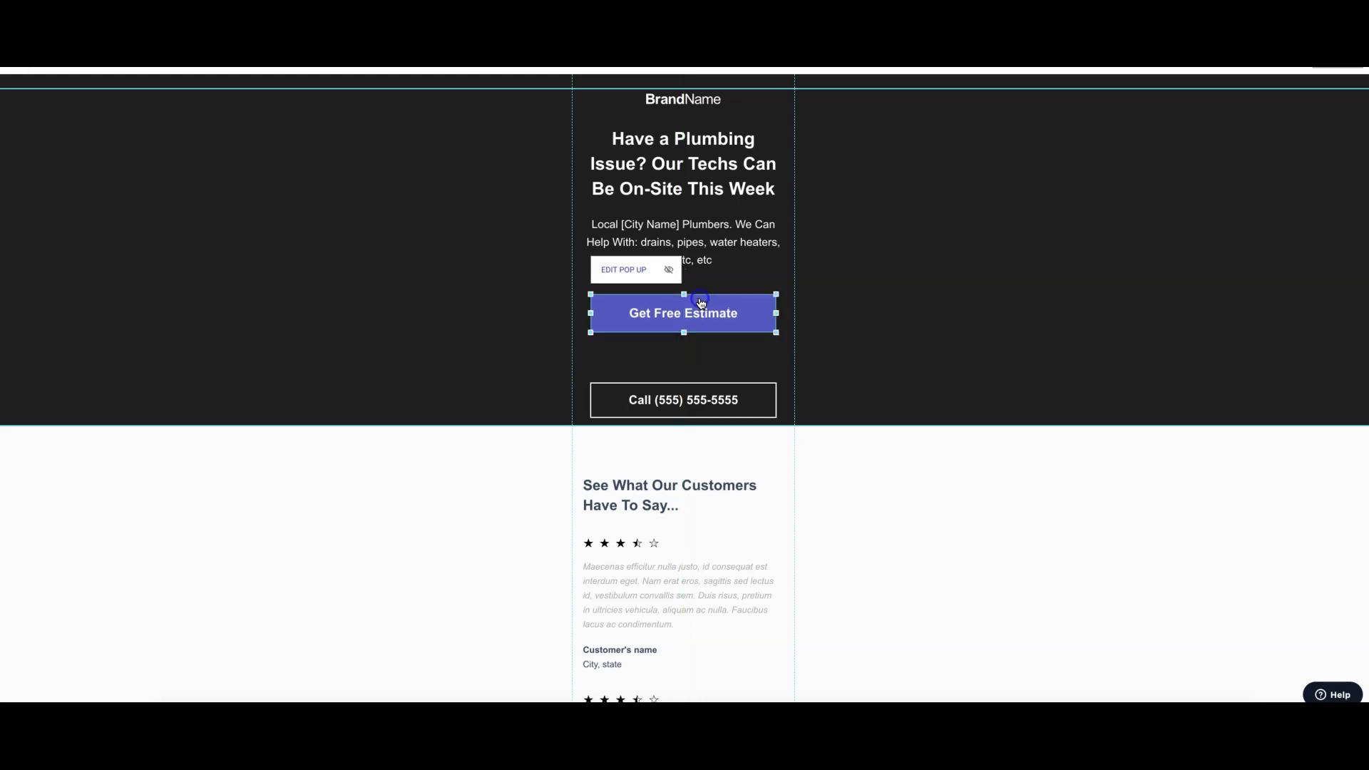
{"action": "left_click_drag", "start_coordinate": [674, 400], "coordinate": [674, 368]}
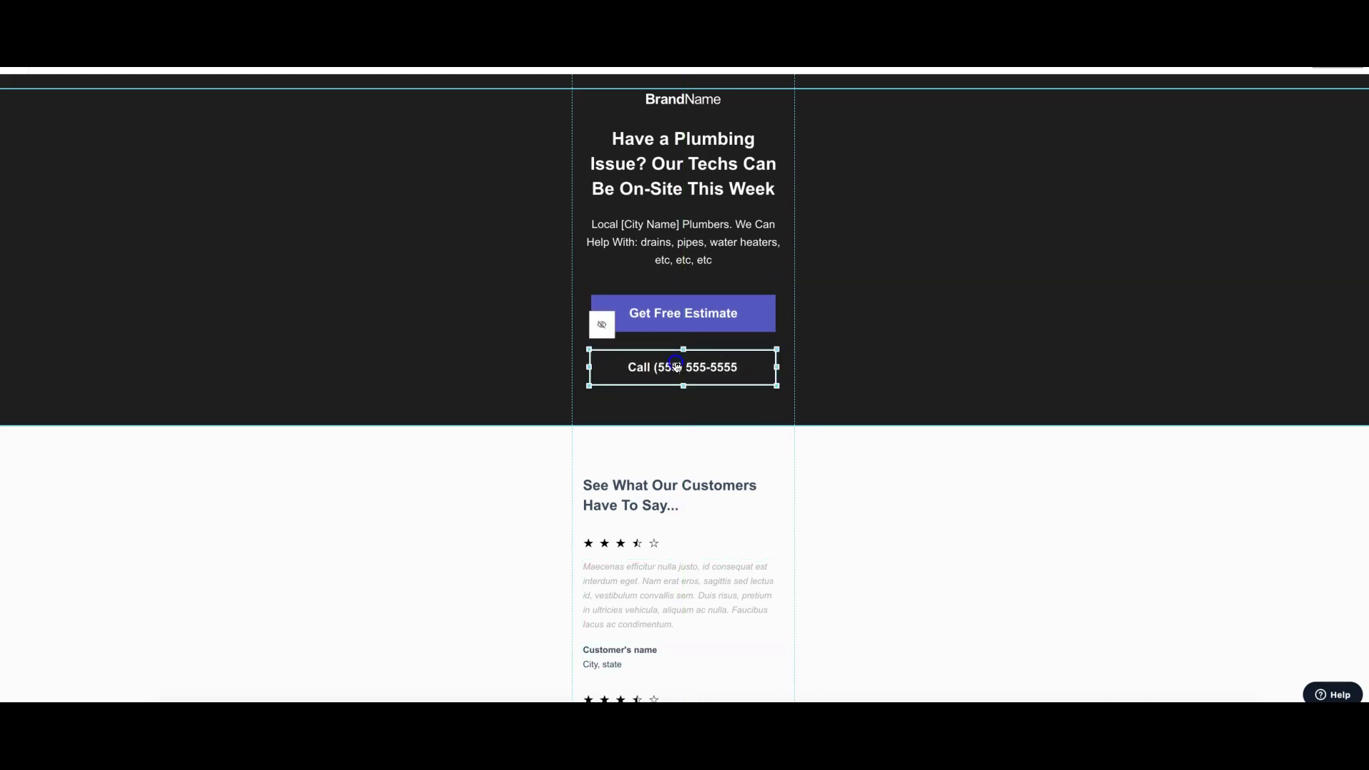
{"action": "left_click", "coordinate": [879, 327]}
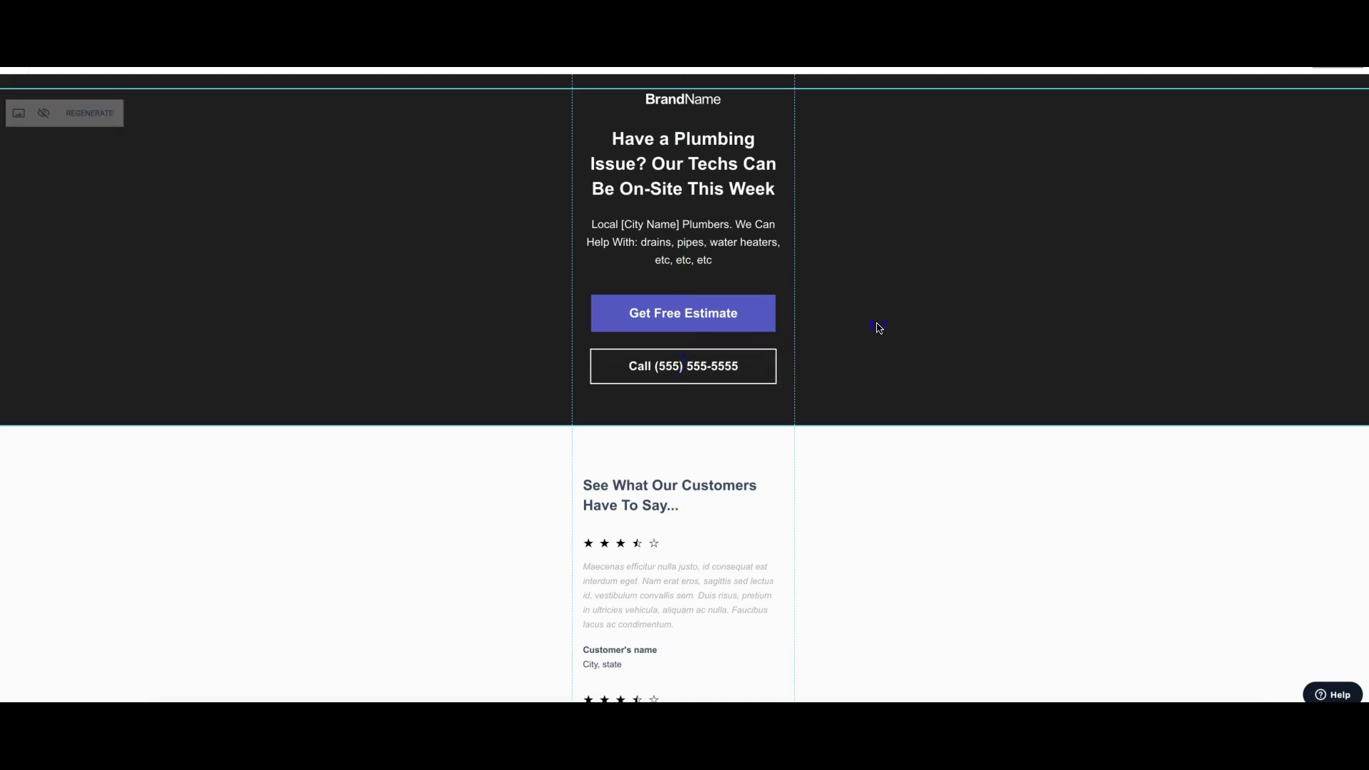
{"action": "left_click", "coordinate": [673, 300]}
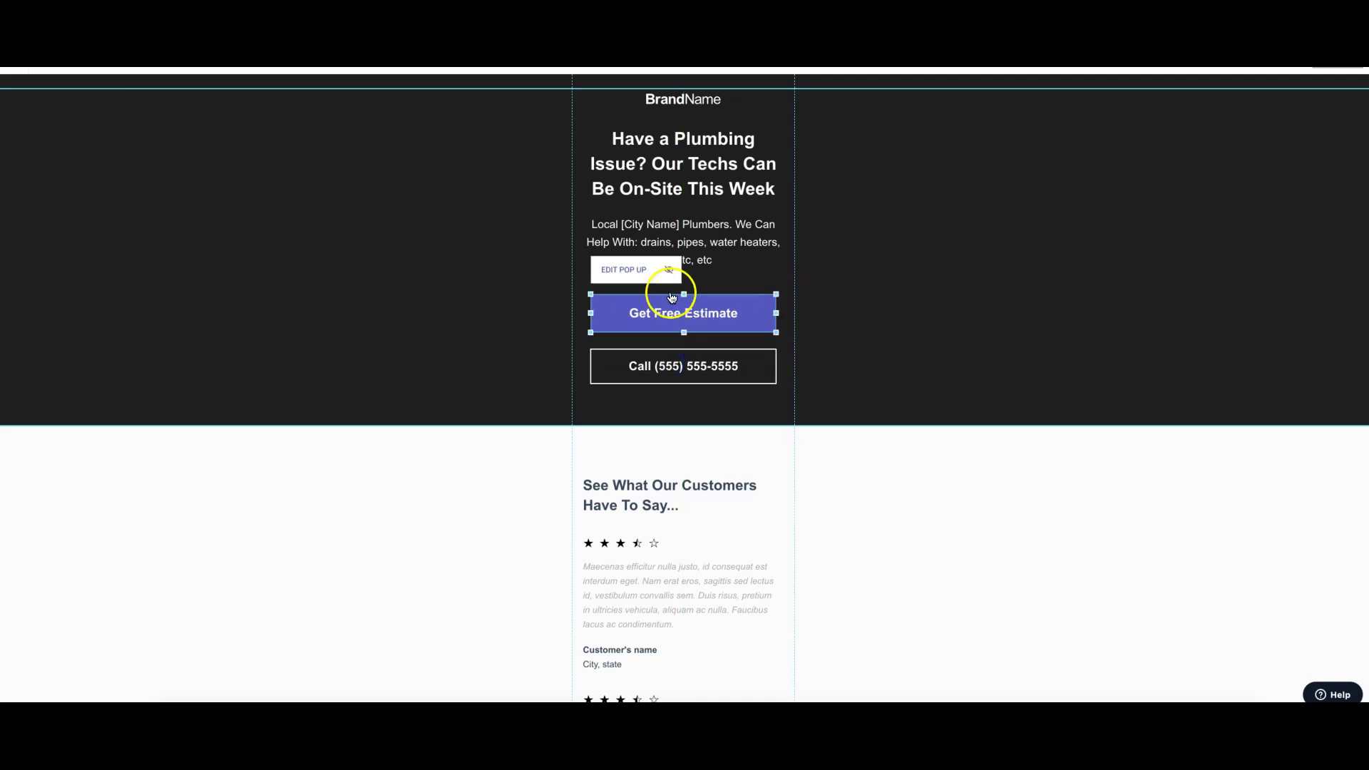
Open the Get Free Estimate pop-up and move its heading, form fields and Request Estimate button up to tighten the spacing
{"action": "left_click", "coordinate": [613, 269]}
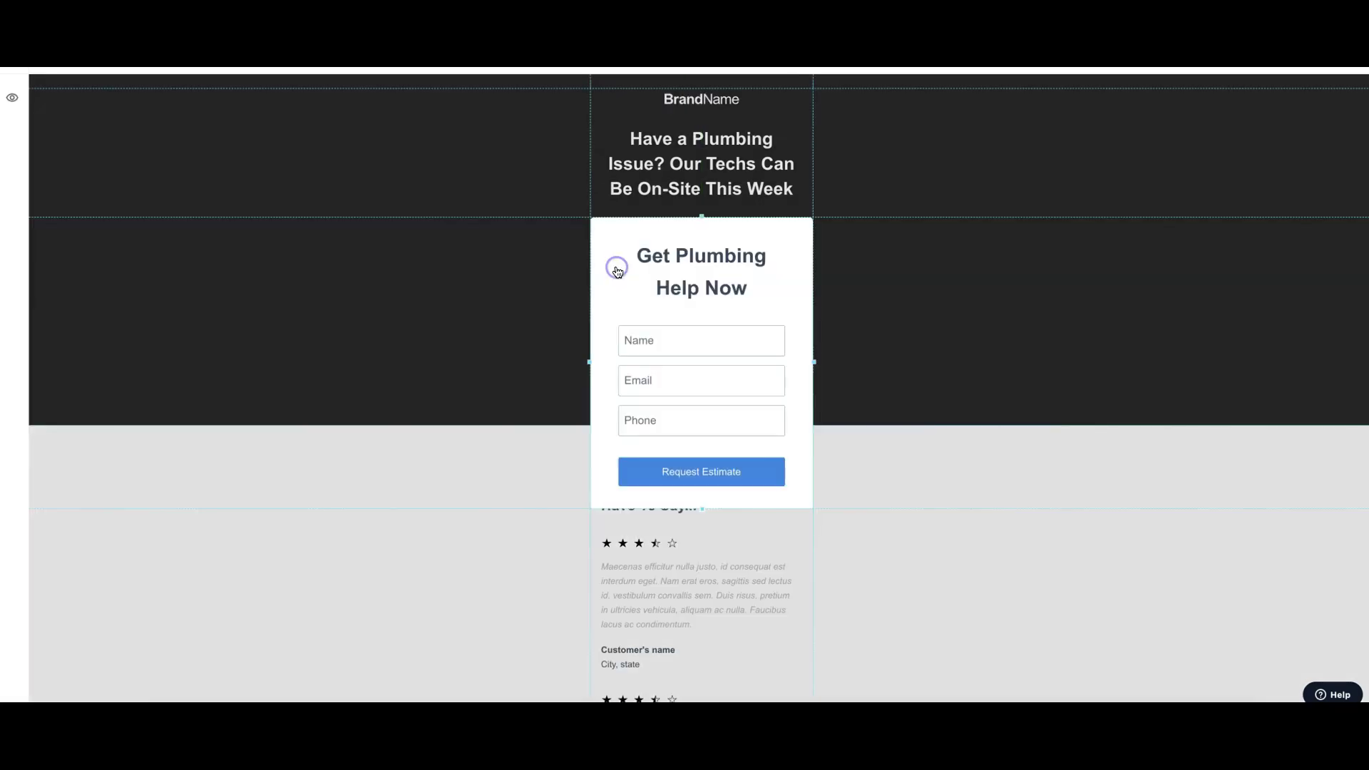
{"action": "left_click", "coordinate": [708, 275]}
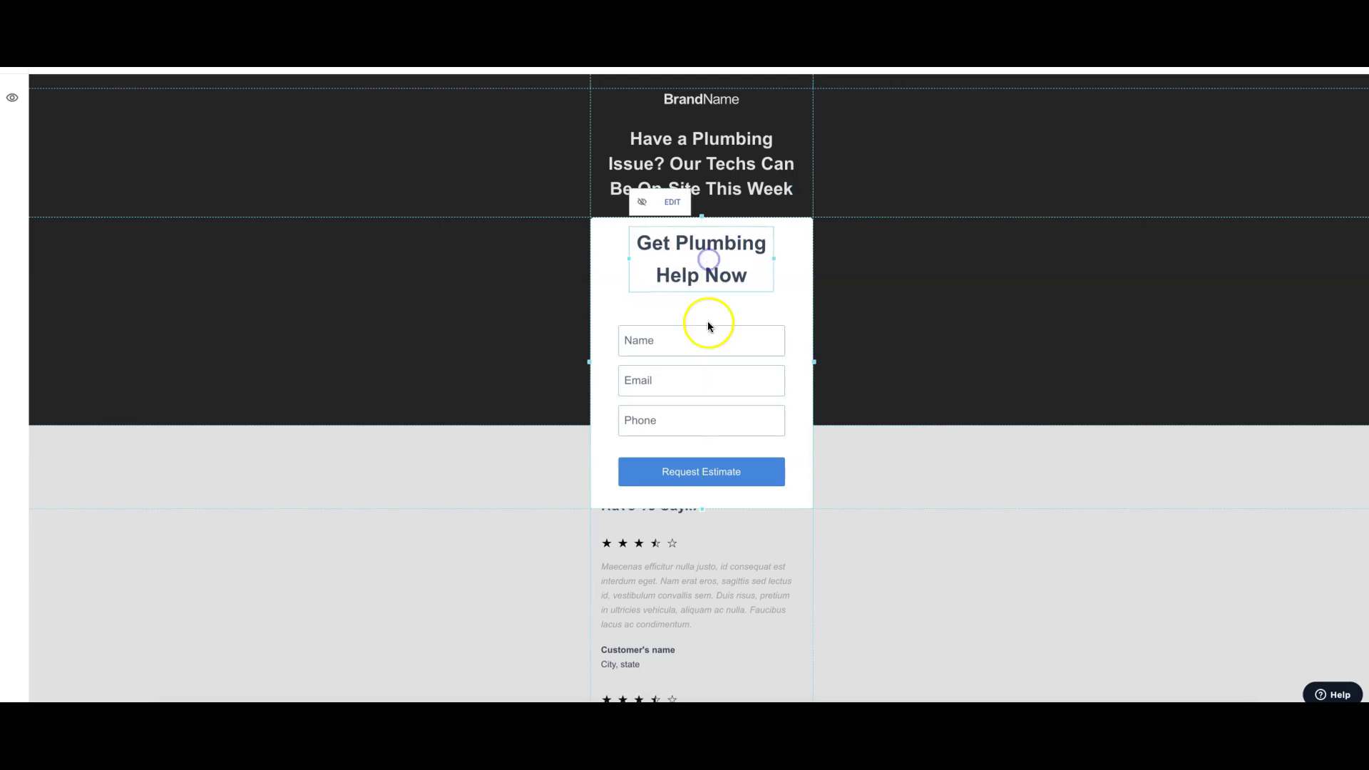
{"action": "left_click_drag", "start_coordinate": [708, 391], "coordinate": [708, 366]}
{"action": "left_click", "coordinate": [700, 447]}
{"action": "left_click_drag", "start_coordinate": [700, 448], "coordinate": [700, 434]}
{"action": "left_click", "coordinate": [689, 479]}
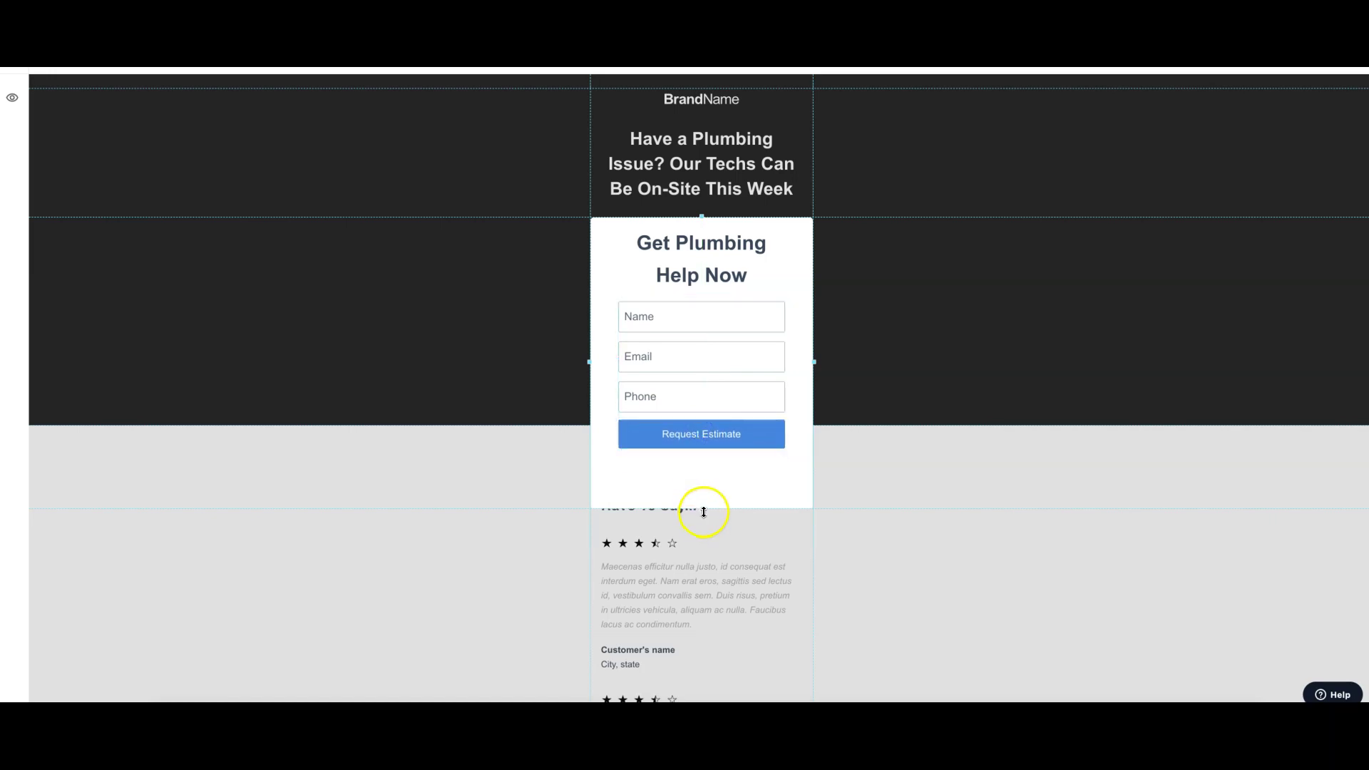
Shorten the pop-up so it ends just below the Request Estimate button and return to the mobile page
{"action": "left_click_drag", "start_coordinate": [704, 497], "coordinate": [703, 472]}
{"action": "left_click", "coordinate": [925, 367]}
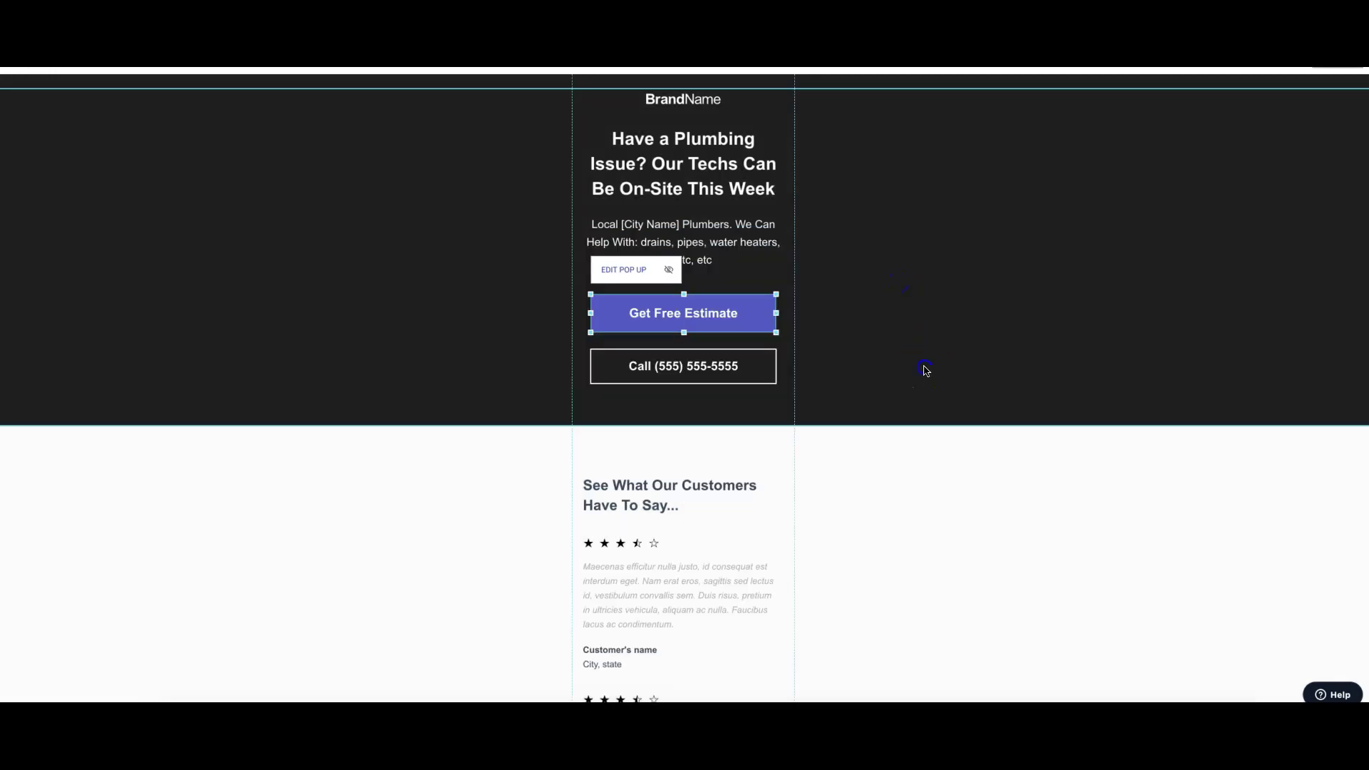
{"action": "left_click", "coordinate": [1198, 179]}
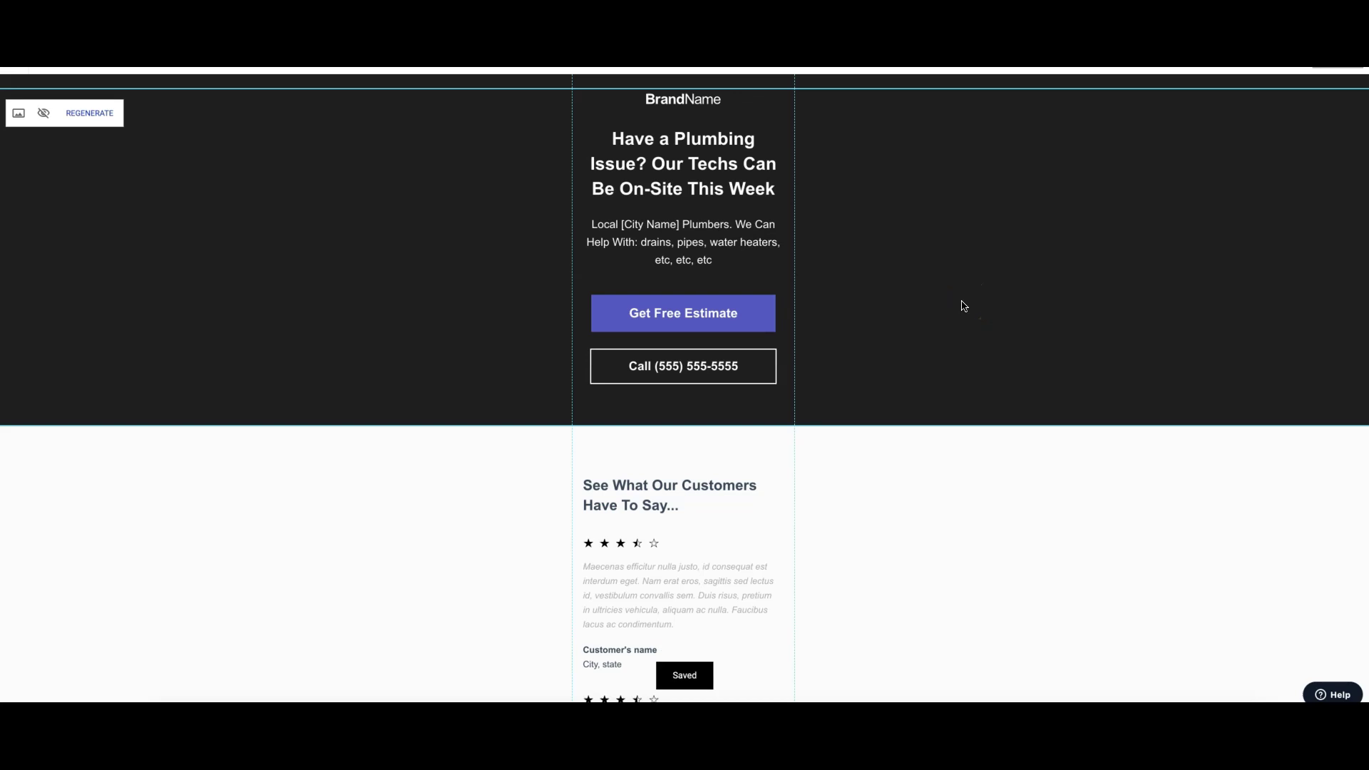
Regenerate the mobile layout of the Our Plumbing Services block
{"action": "scroll", "coordinate": [896, 419], "scroll_direction": "down", "scroll_amount": 5}
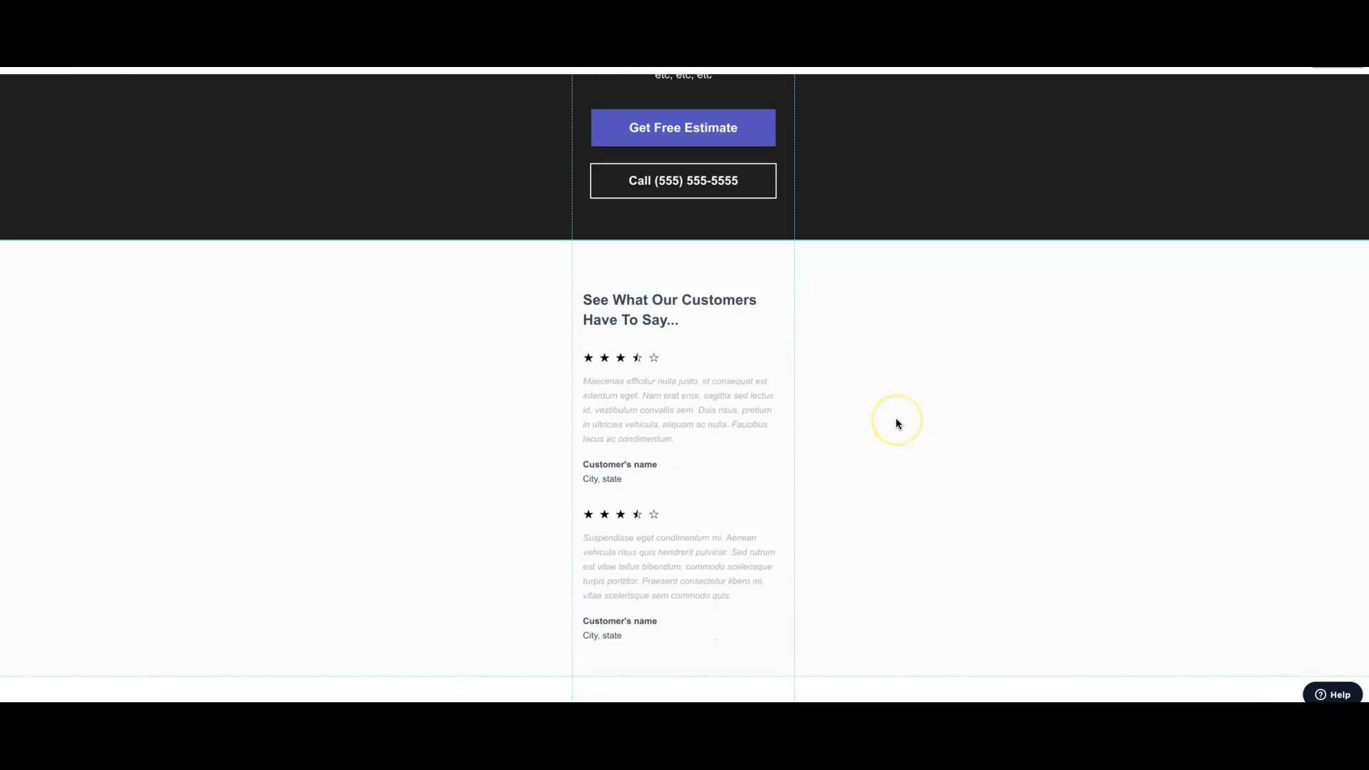
{"action": "scroll", "coordinate": [780, 482], "scroll_direction": "down", "scroll_amount": 3}
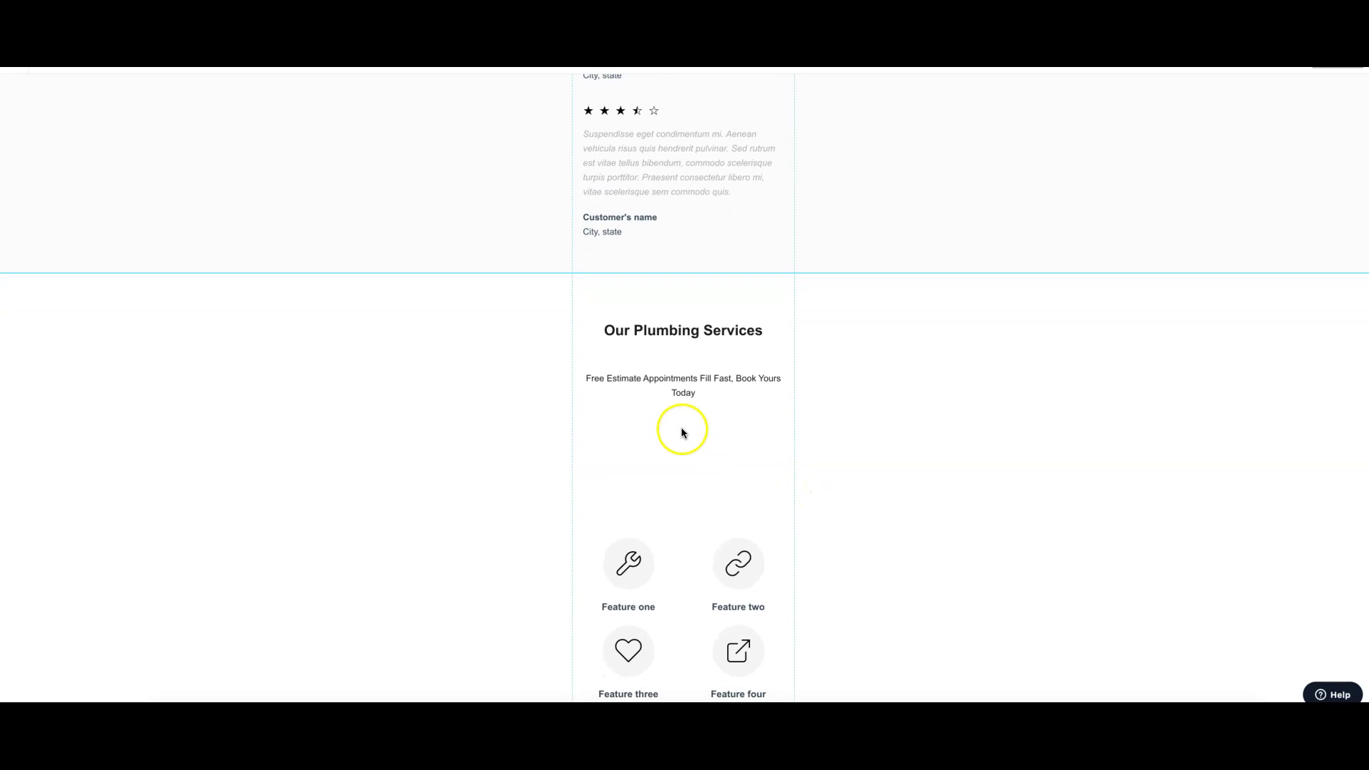
{"action": "left_click", "coordinate": [470, 336]}
{"action": "left_click", "coordinate": [97, 298]}
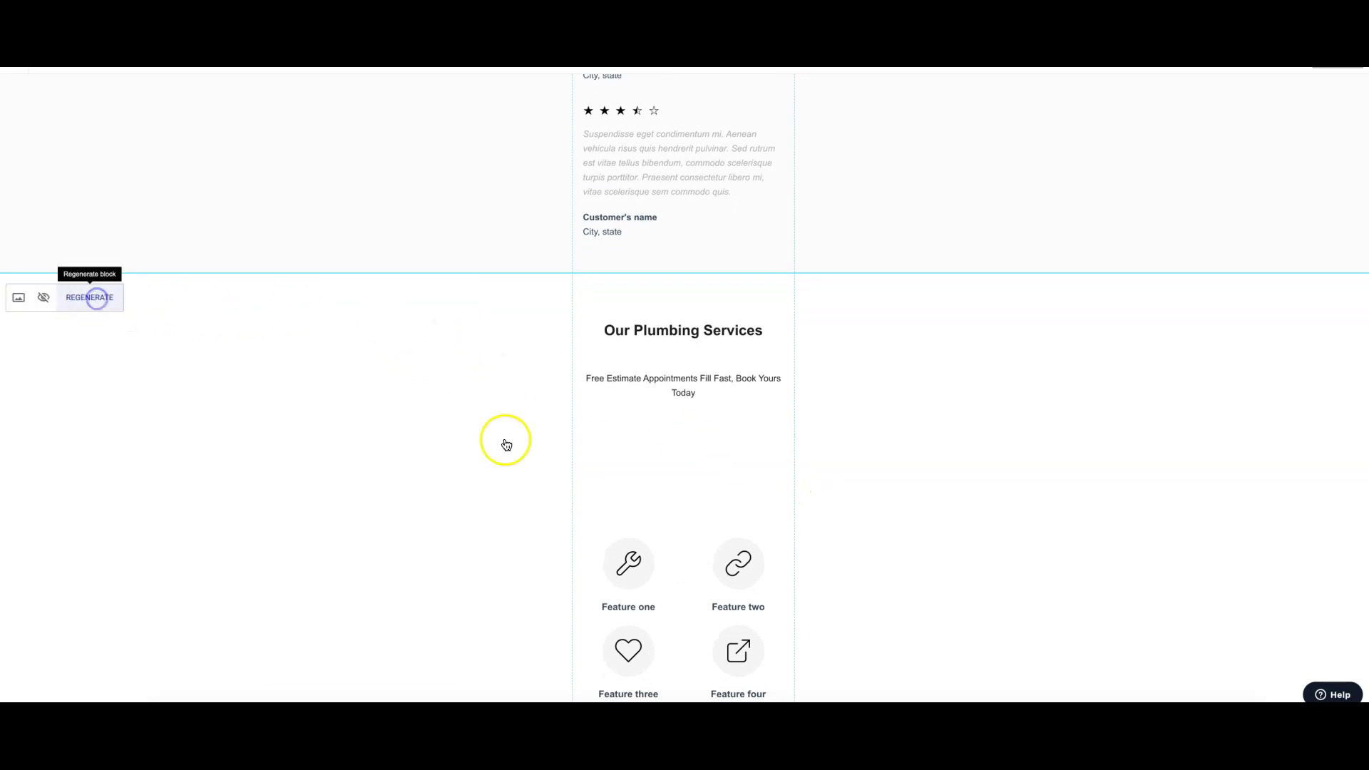
Shorten the dark For Immediate Plumbing Help banner so it ends just below its text
{"action": "scroll", "coordinate": [807, 452], "scroll_direction": "down", "scroll_amount": 7}
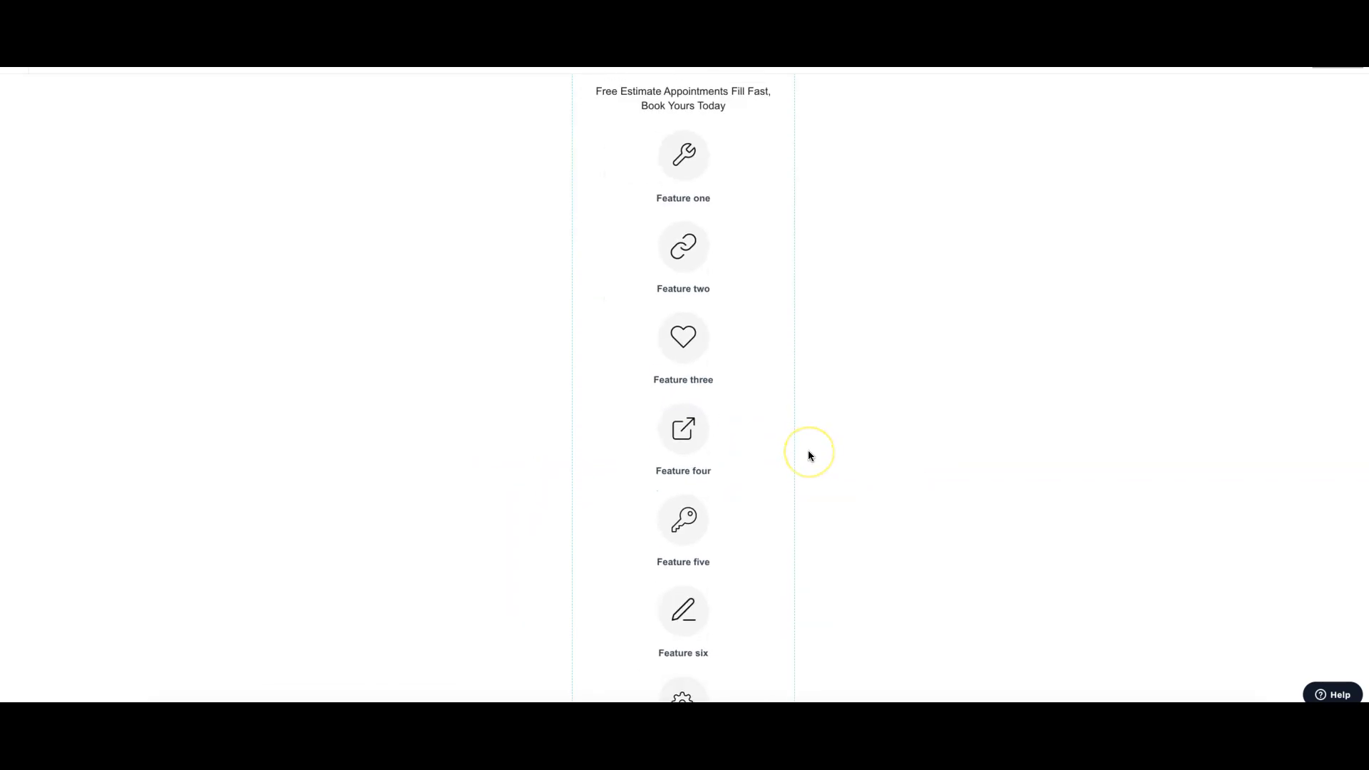
{"action": "scroll", "coordinate": [809, 453], "scroll_direction": "down", "scroll_amount": 5}
{"action": "left_click_drag", "start_coordinate": [672, 633], "coordinate": [677, 511]}
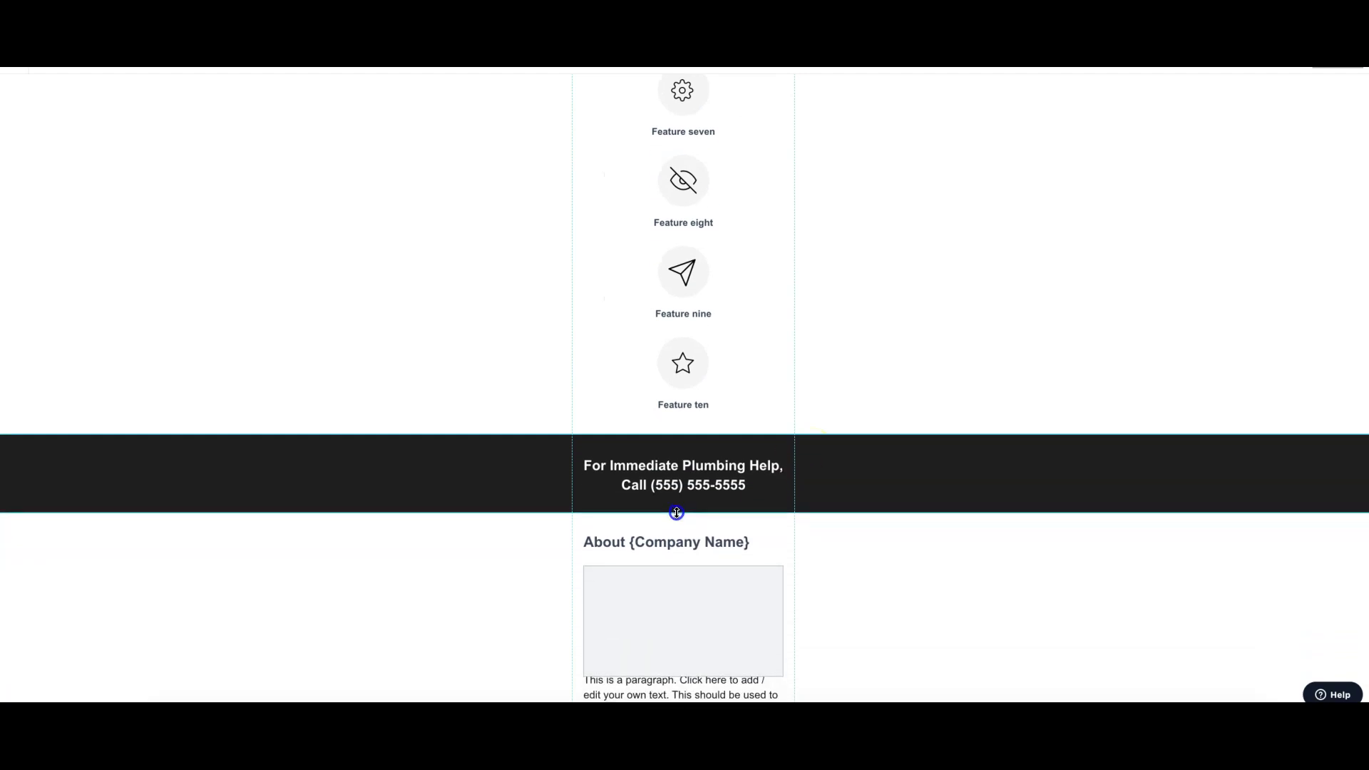
Regenerate the mobile layout of the About {Company Name} block
{"action": "scroll", "coordinate": [861, 556], "scroll_direction": "down", "scroll_amount": 3}
{"action": "left_click", "coordinate": [69, 314]}
{"action": "left_click", "coordinate": [501, 401]}
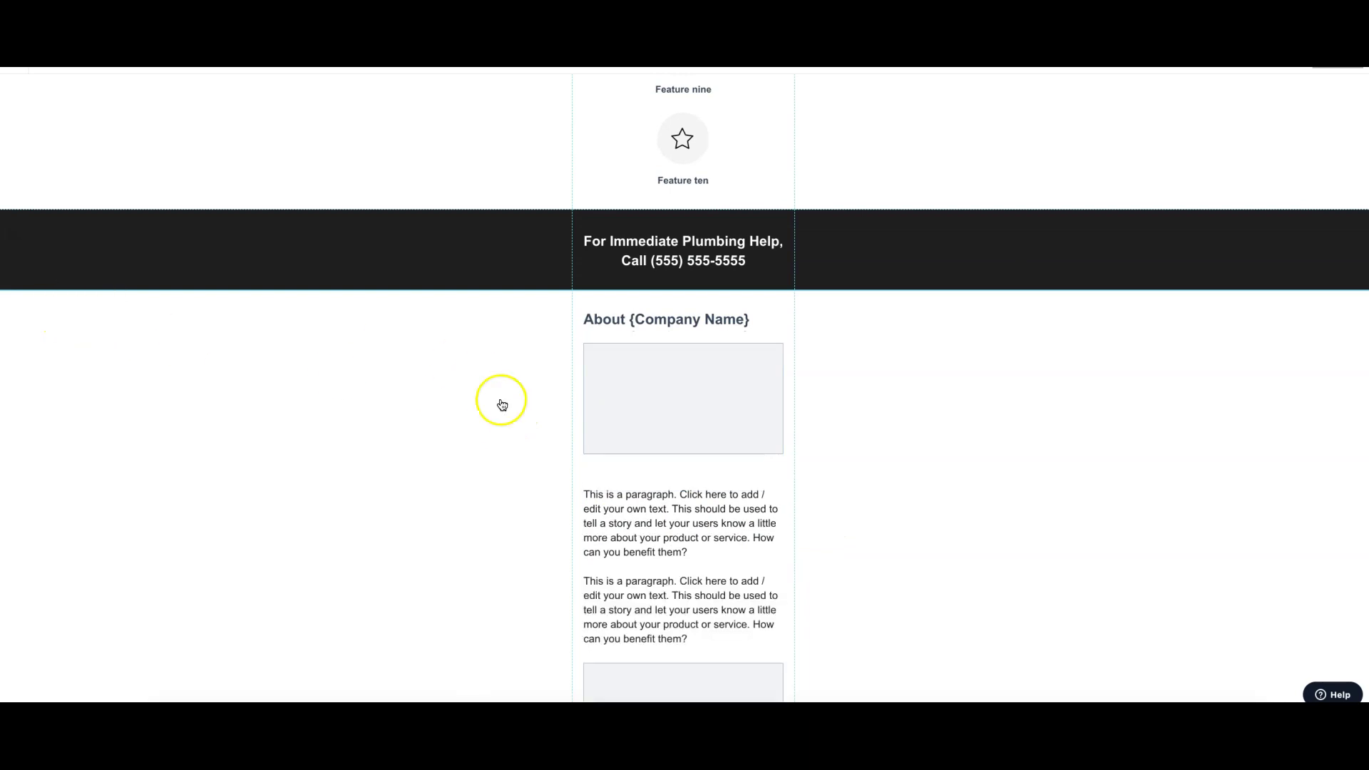
Shorten the About block and the image block beneath it so each ends just below its last image placeholder
{"action": "scroll", "coordinate": [914, 473], "scroll_direction": "down", "scroll_amount": 5}
{"action": "scroll", "coordinate": [914, 474], "scroll_direction": "down", "scroll_amount": 1}
{"action": "left_click_drag", "start_coordinate": [817, 356], "coordinate": [815, 319]}
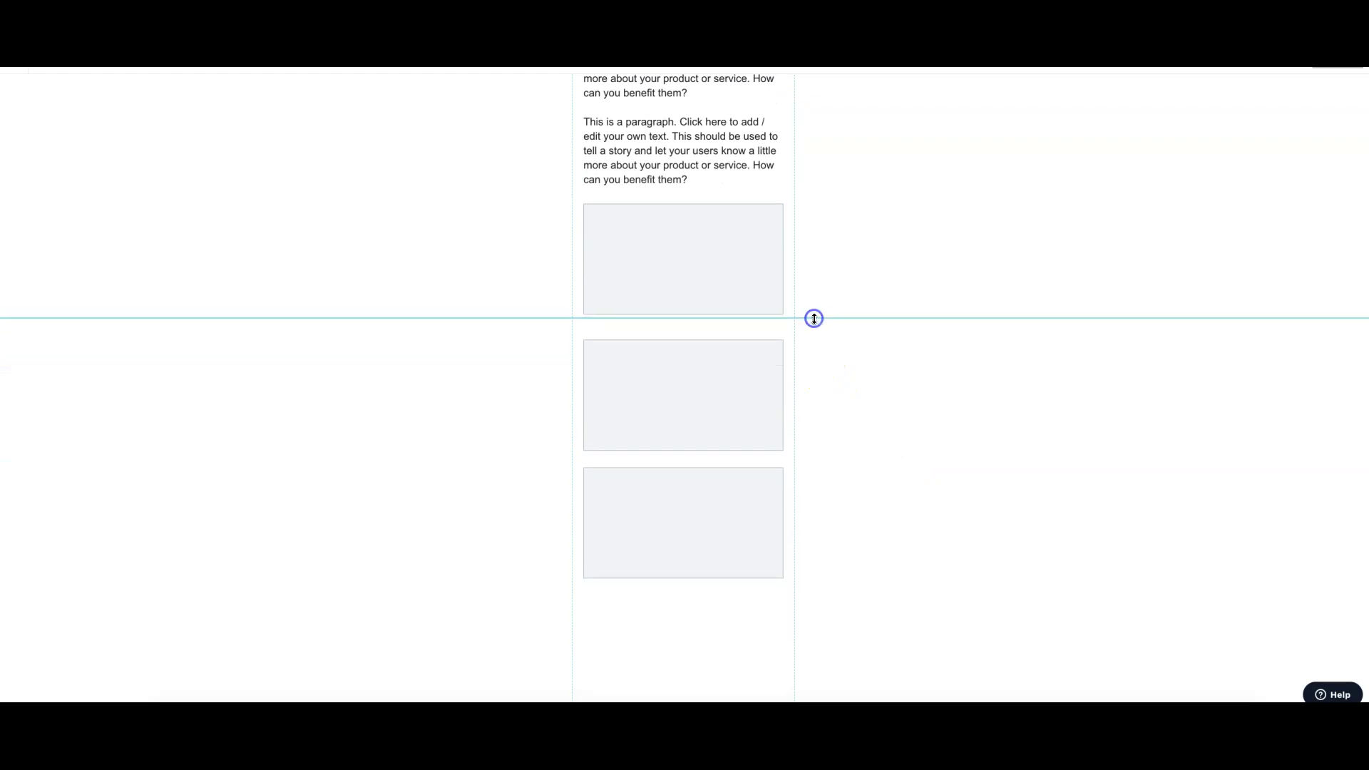
{"action": "scroll", "coordinate": [789, 570], "scroll_direction": "down", "scroll_amount": 4}
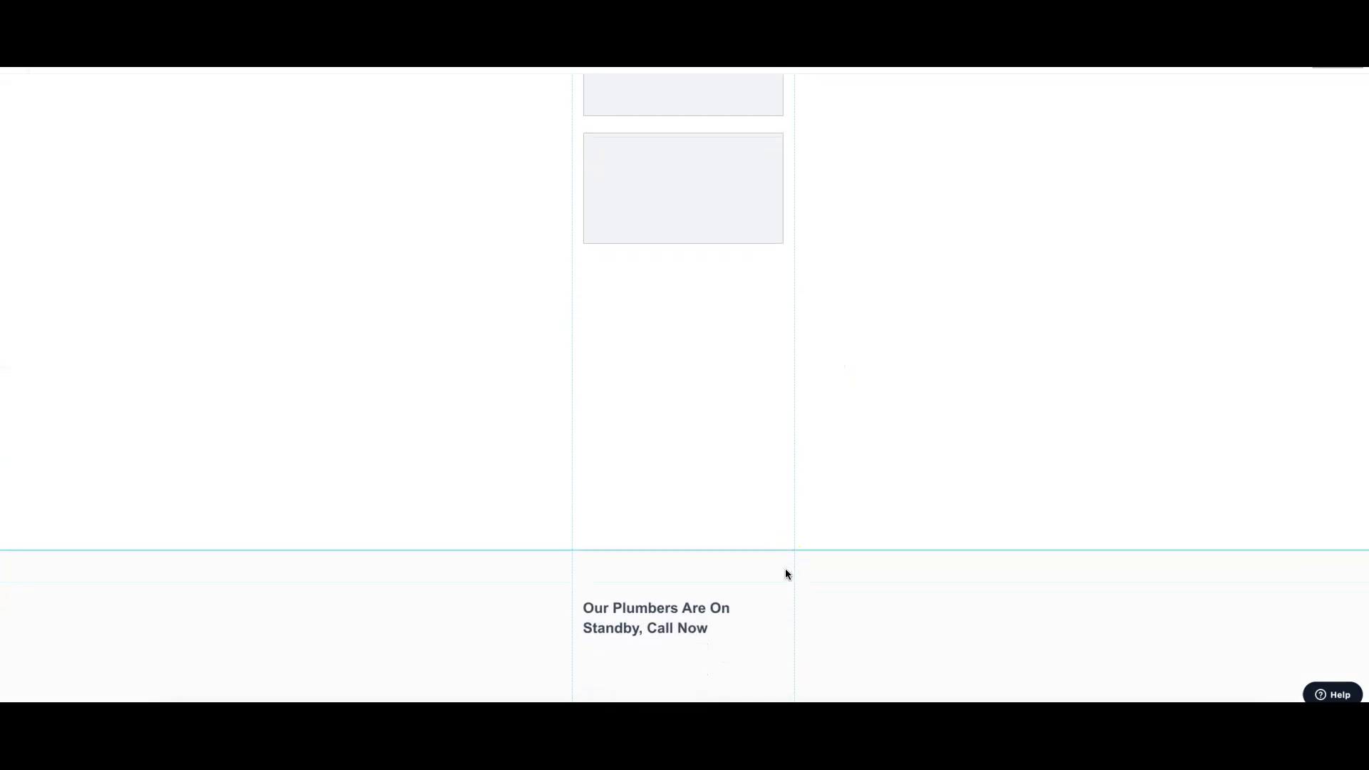
{"action": "left_click_drag", "start_coordinate": [757, 547], "coordinate": [742, 266]}
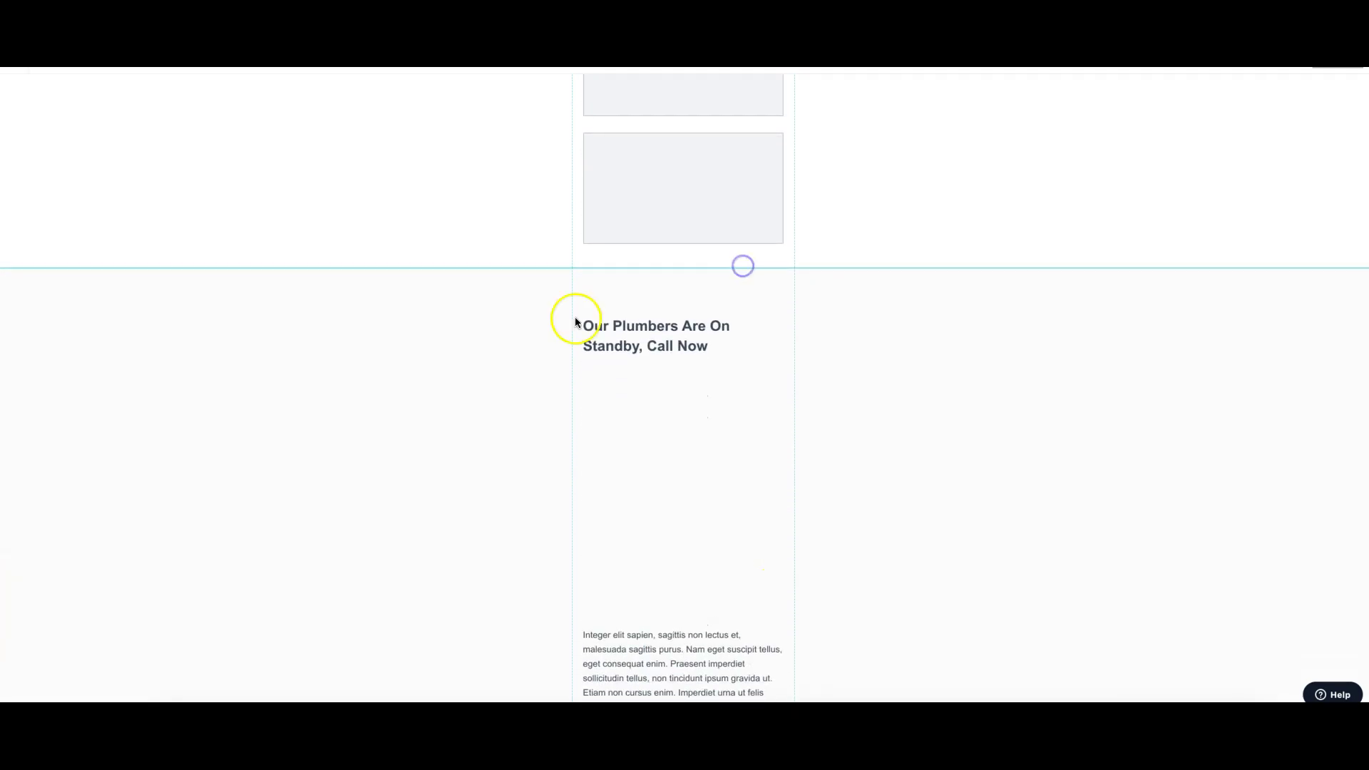
Regenerate the Our Plumbers Are On Standby block and center its heading text
{"action": "left_click", "coordinate": [89, 296]}
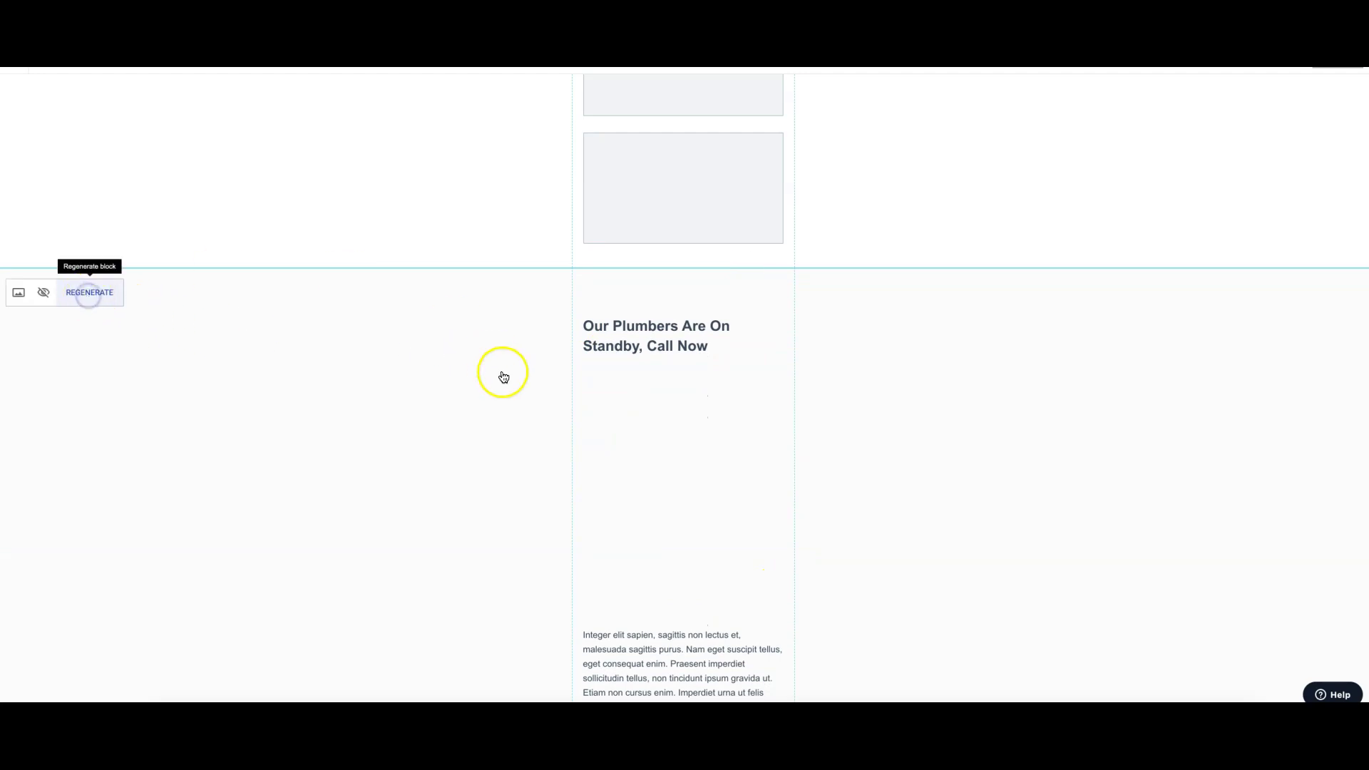
{"action": "double_click", "coordinate": [714, 453]}
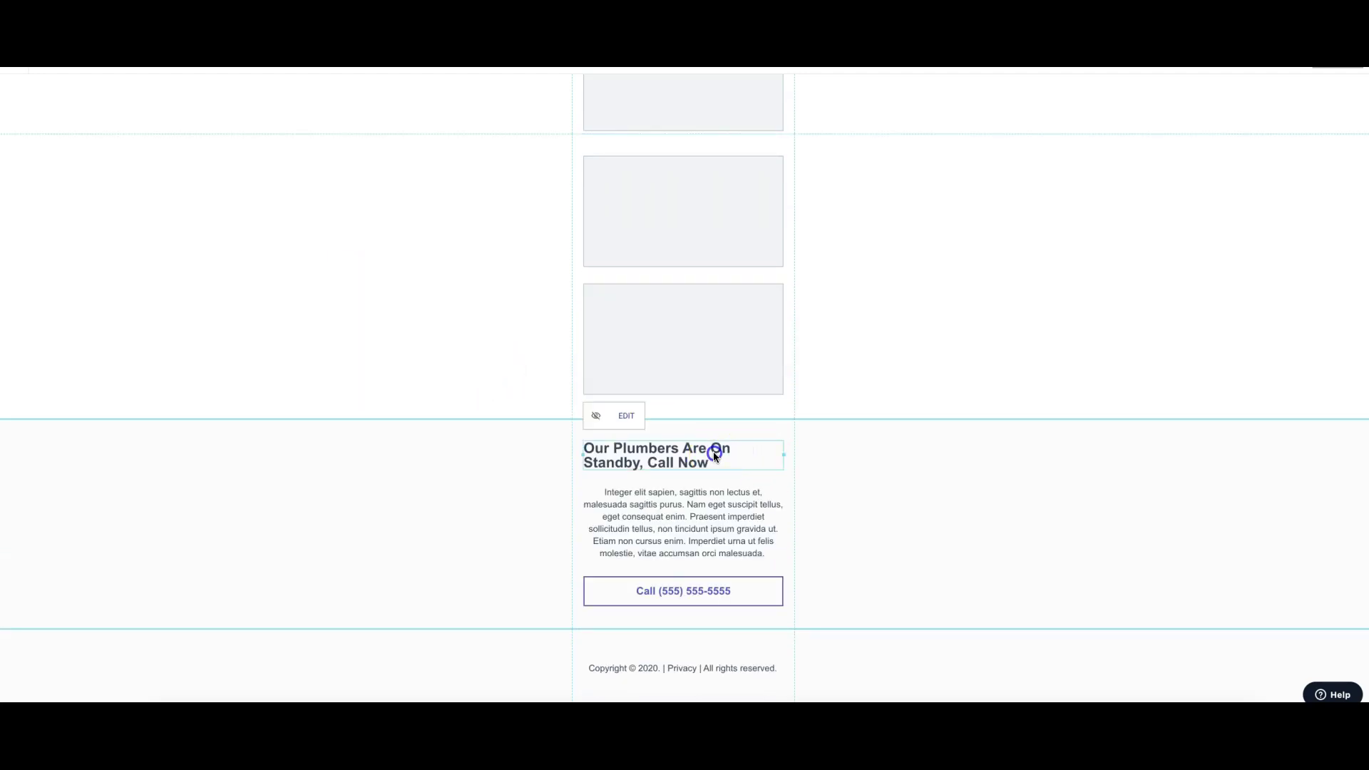
{"action": "left_click", "coordinate": [658, 415]}
{"action": "left_click", "coordinate": [663, 477]}
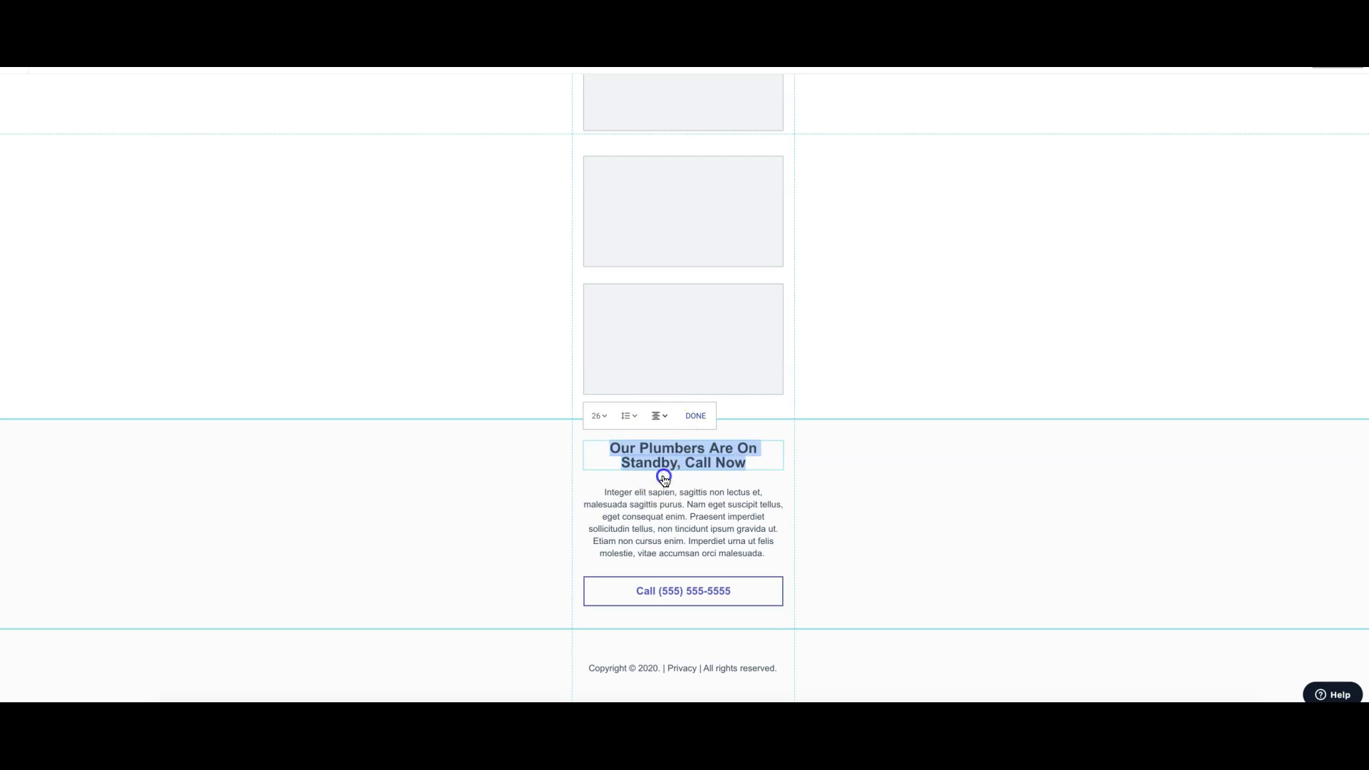
{"action": "left_click", "coordinate": [901, 474]}
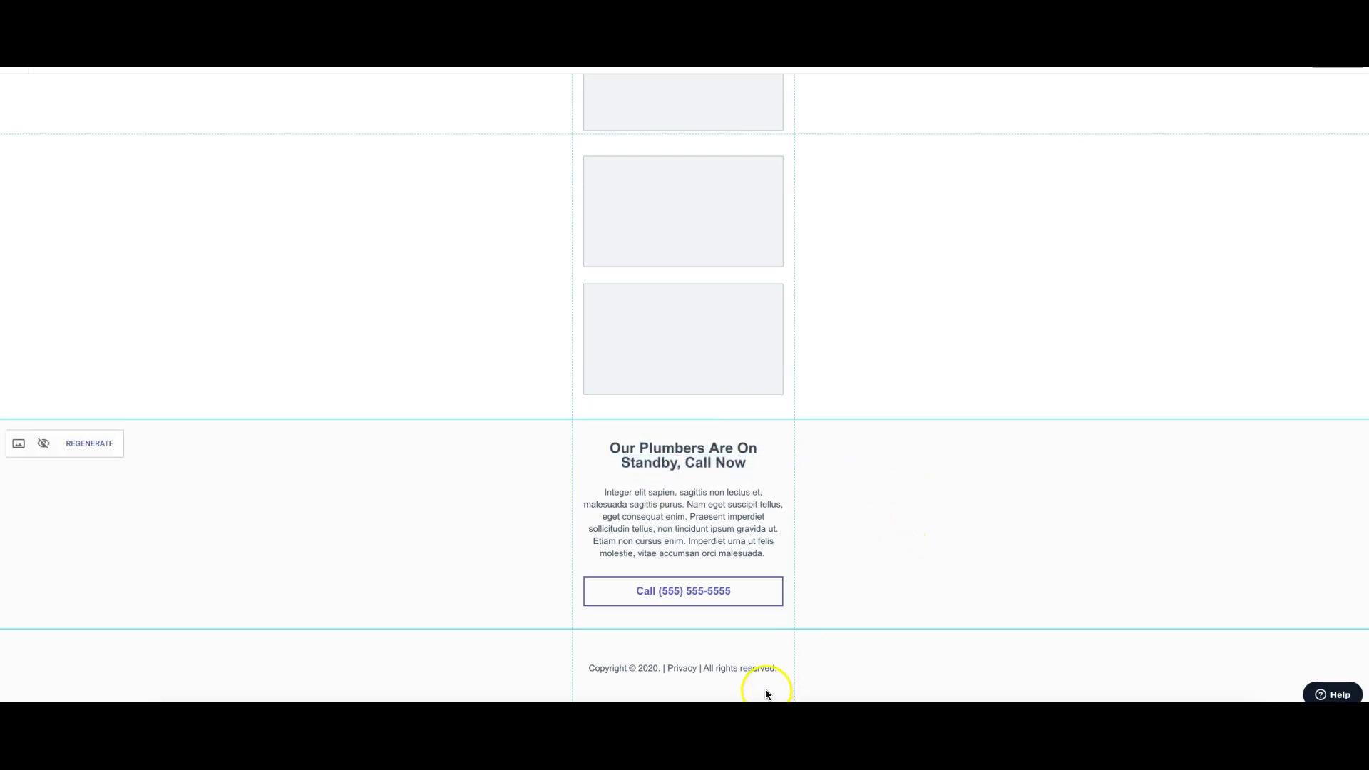
Shorten the footer block and move the copyright line up closer to the block's upper edge
{"action": "scroll", "coordinate": [767, 673], "scroll_direction": "up", "scroll_amount": 1}
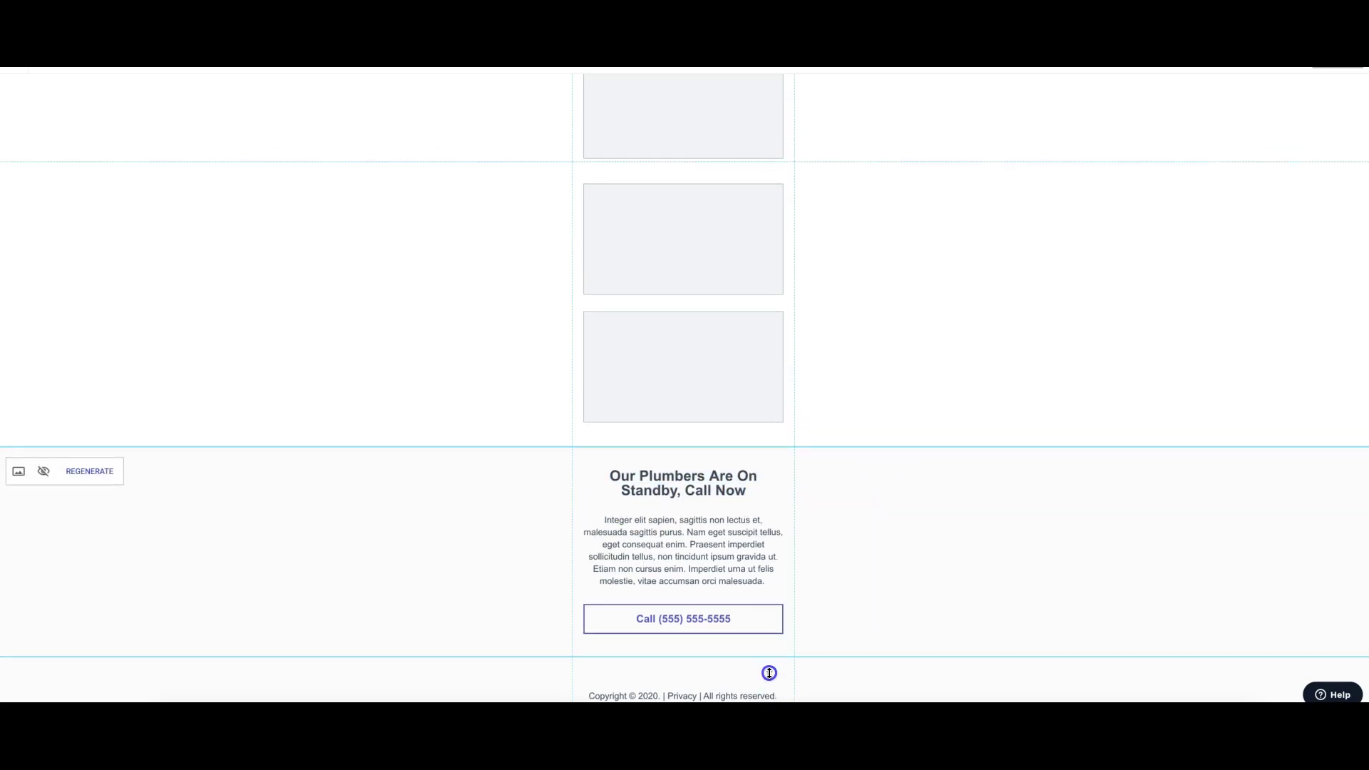
{"action": "left_click", "coordinate": [735, 701]}
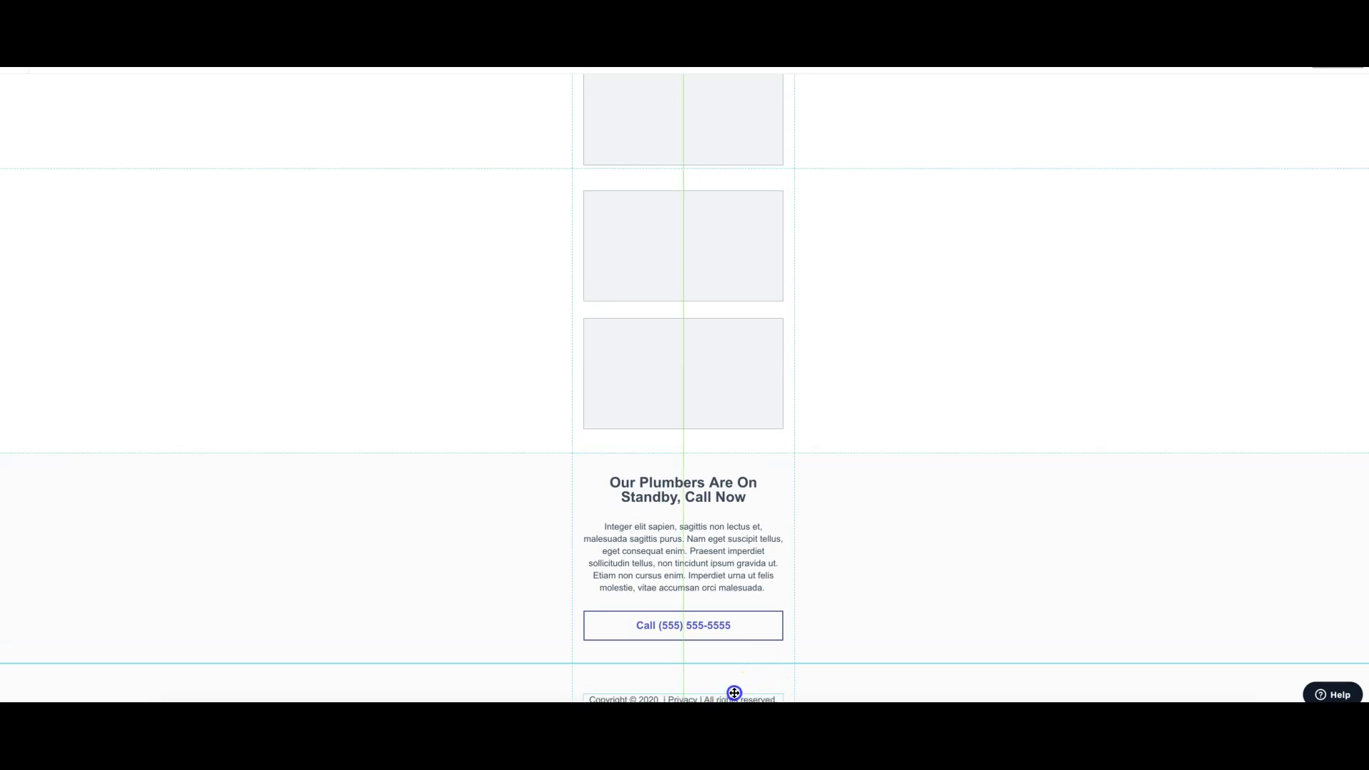
{"action": "left_click", "coordinate": [888, 611]}
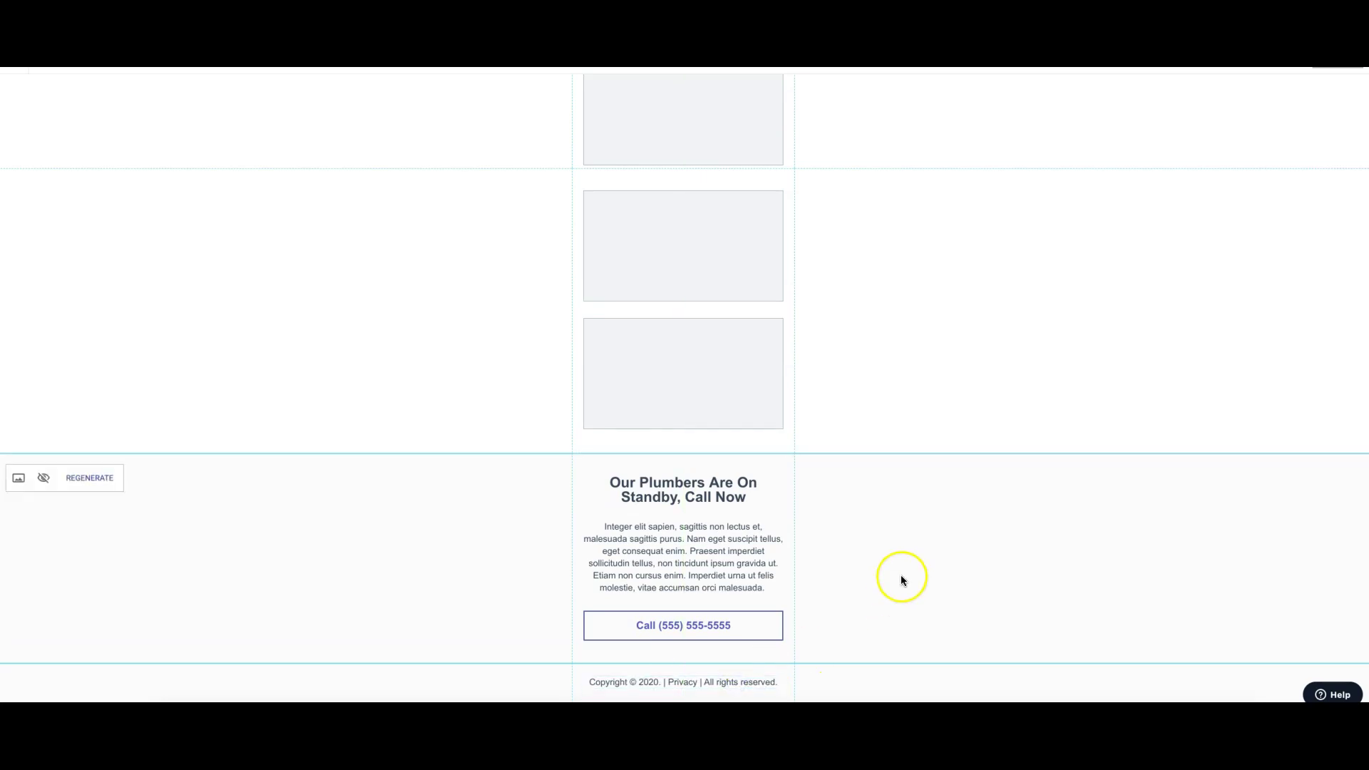
{"action": "scroll", "coordinate": [902, 577], "scroll_direction": "up", "scroll_amount": 10}
{"action": "scroll", "coordinate": [901, 575], "scroll_direction": "up", "scroll_amount": 10}
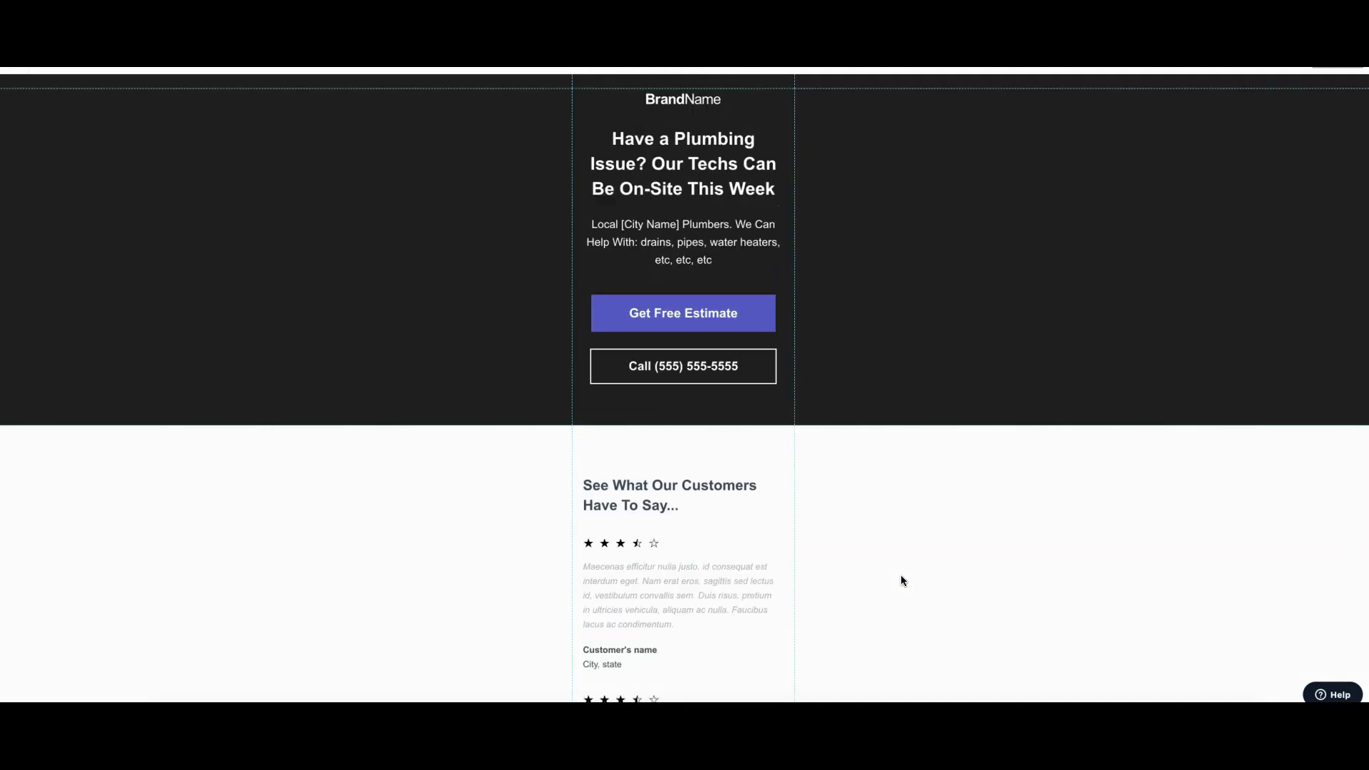